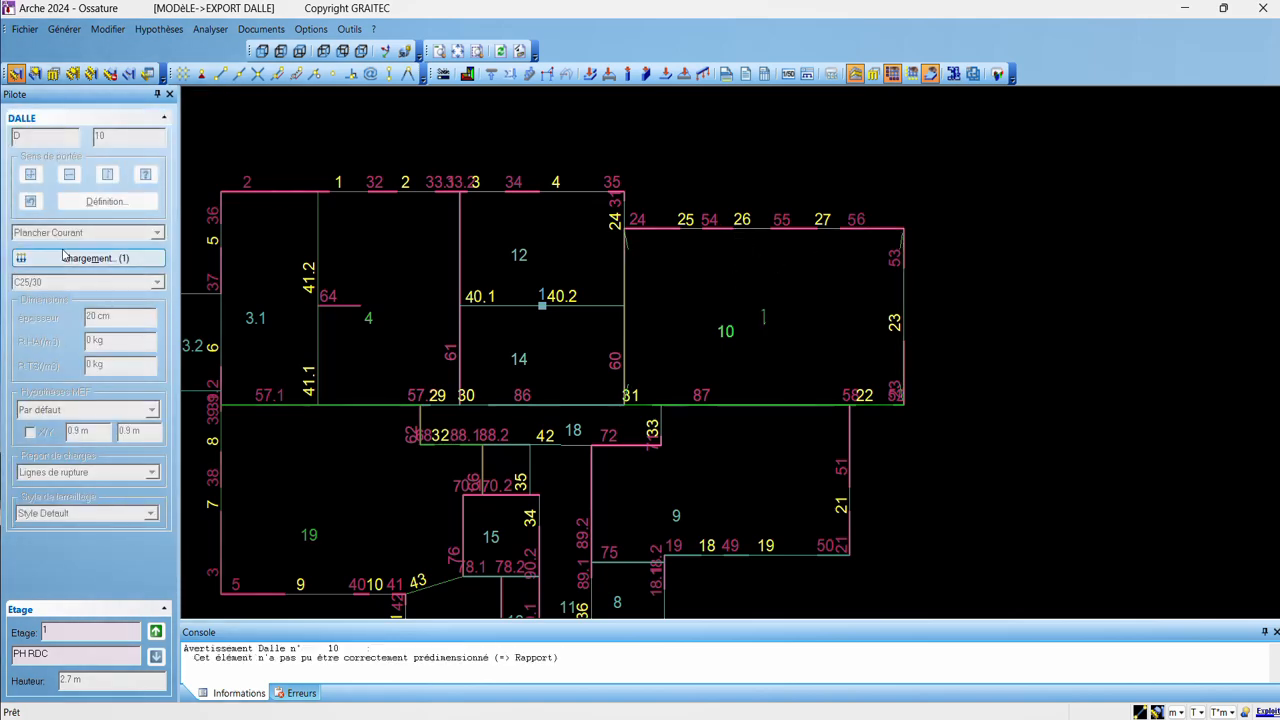
Check the surface loads assigned to slab 10
{"action": "key", "text": "ctrl"}
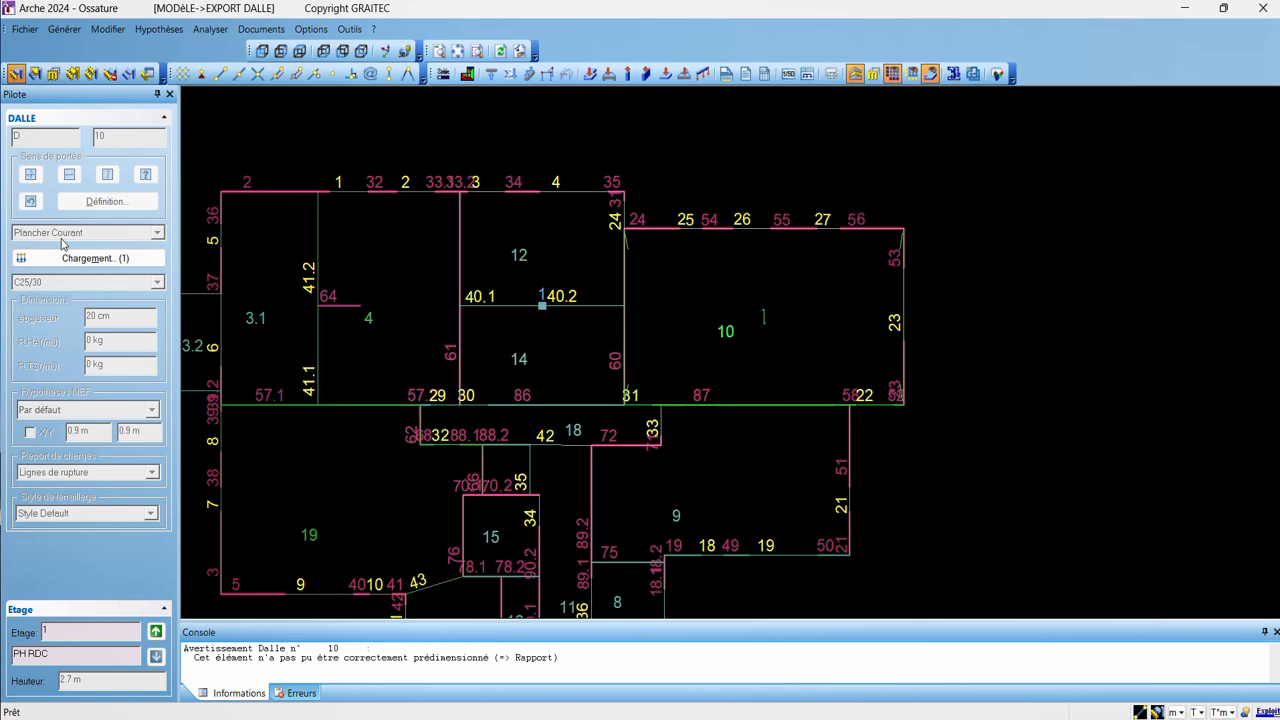
{"action": "key", "text": "ctrl"}
{"action": "left_click", "coordinate": [85, 252]}
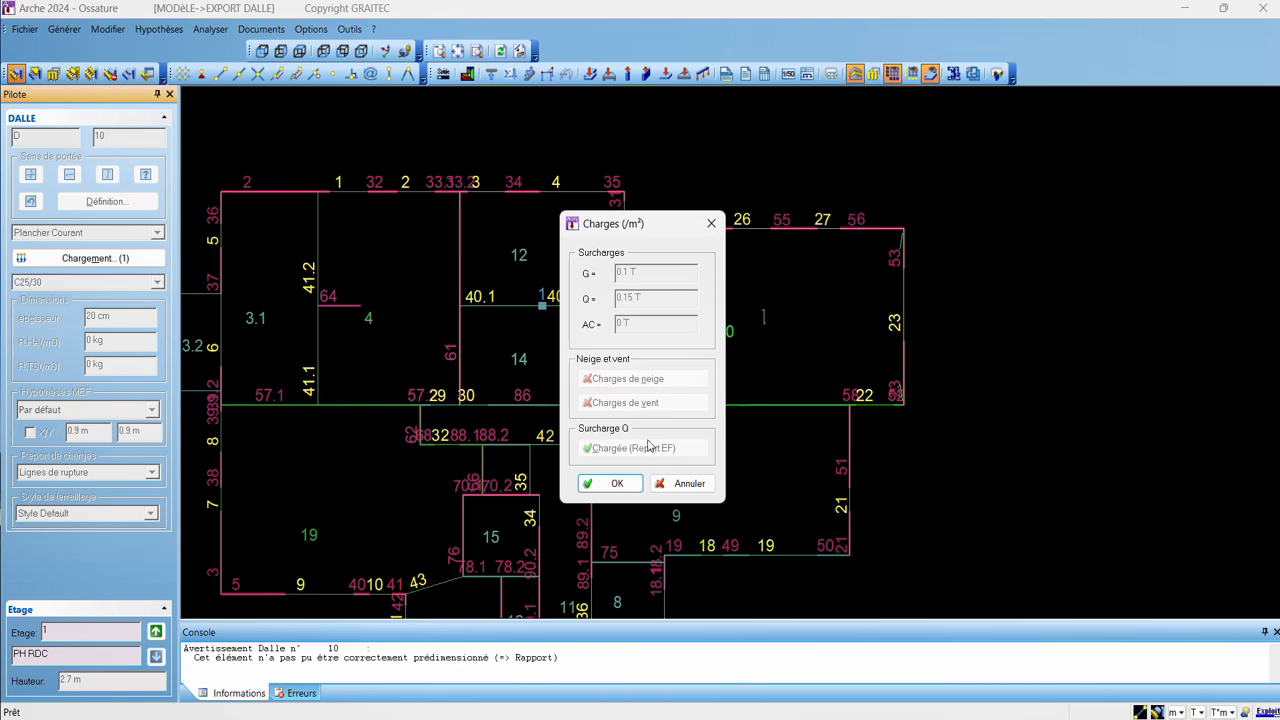
{"action": "left_click", "coordinate": [617, 483]}
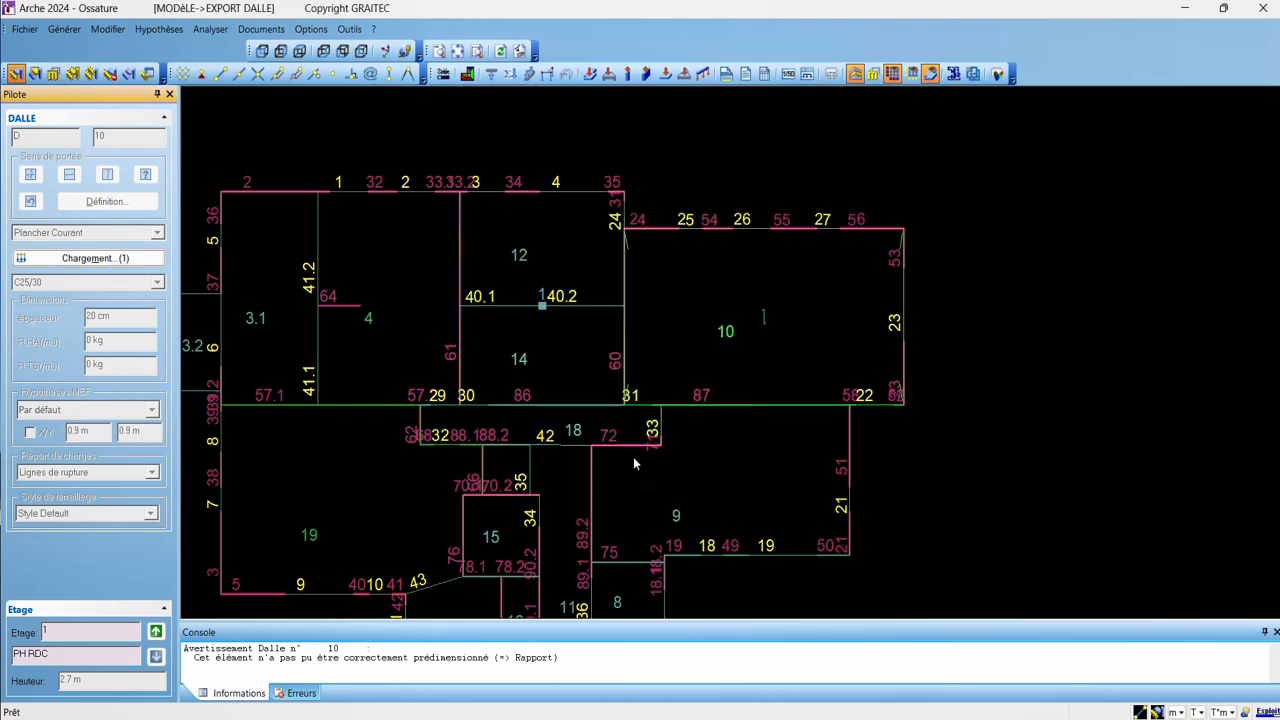
Review the Automatique, Dalle and Plaque destinations for exporting the model's slabs in the results options for horizontal elements
{"action": "right_click", "coordinate": [737, 238]}
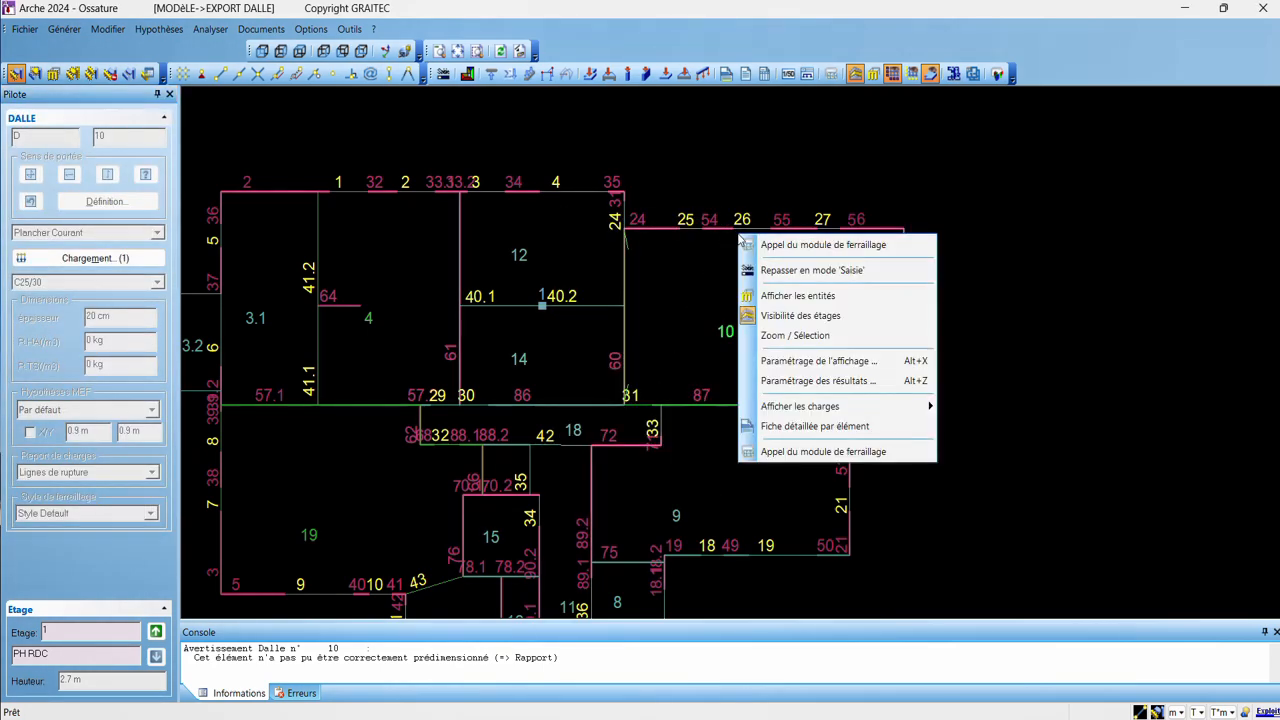
{"action": "left_click", "coordinate": [807, 452]}
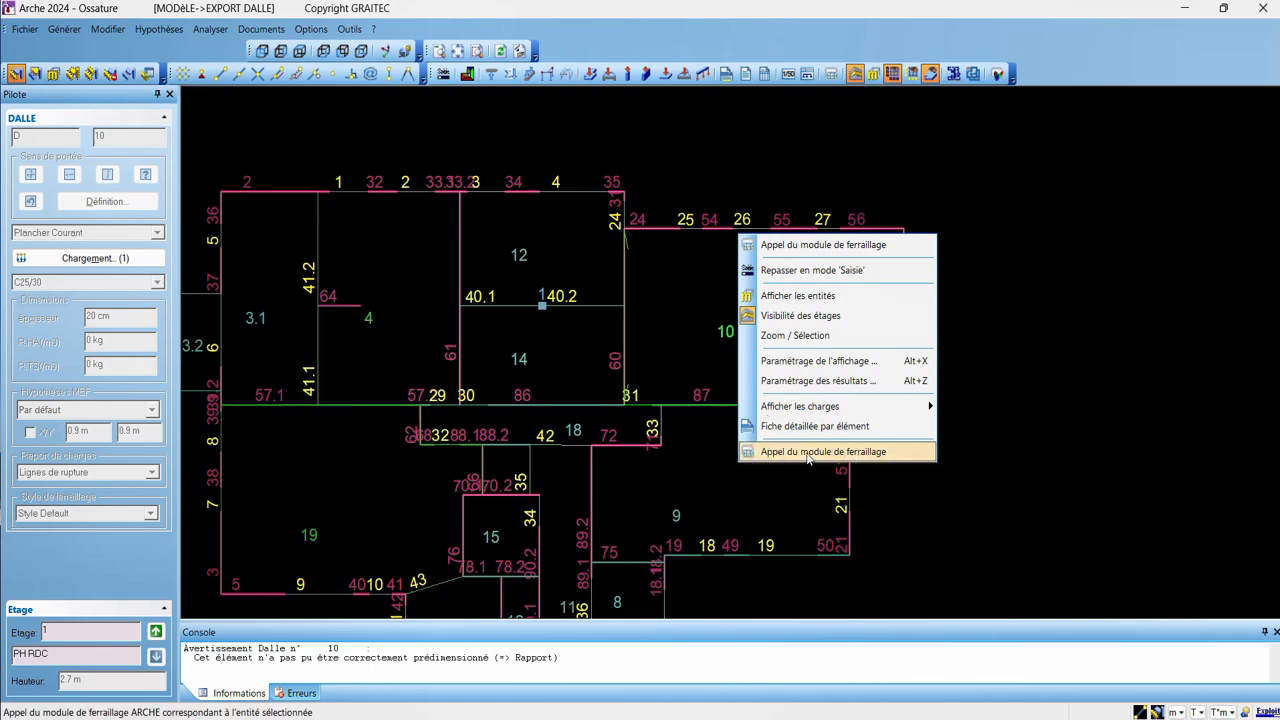
{"action": "left_click", "coordinate": [340, 28]}
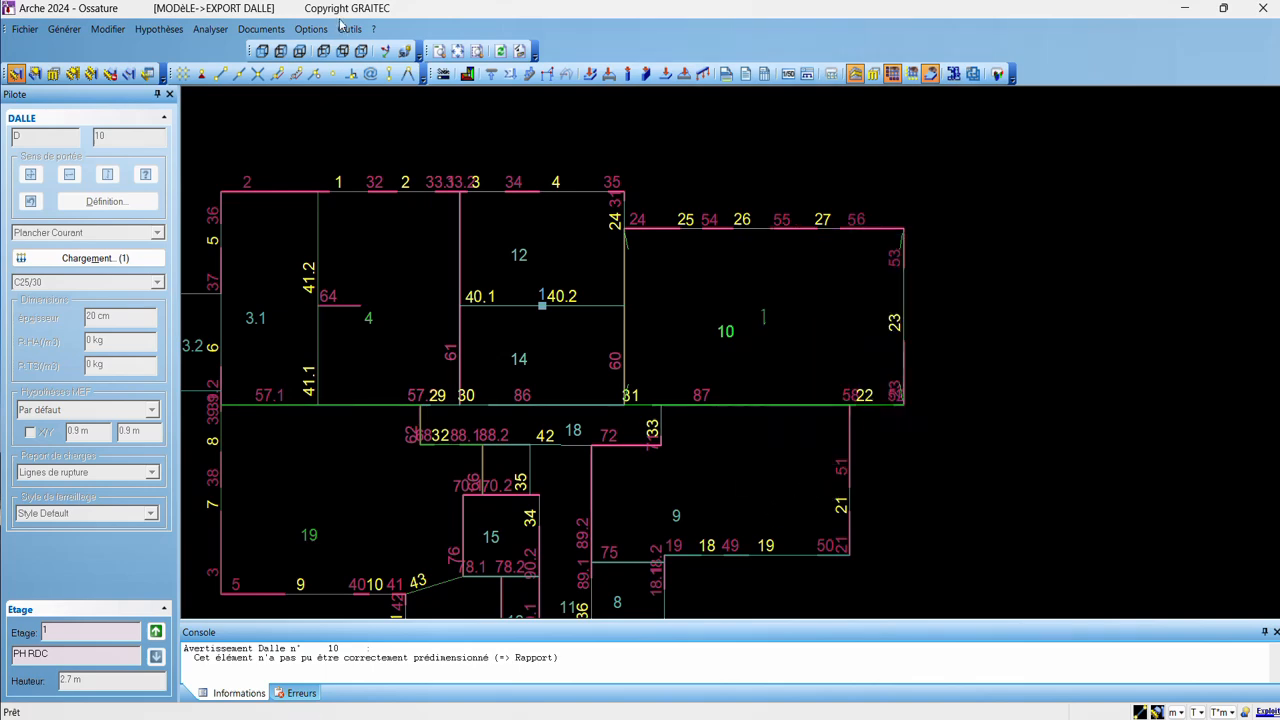
{"action": "left_click", "coordinate": [345, 29]}
{"action": "mouse_move", "coordinate": [320, 31]}
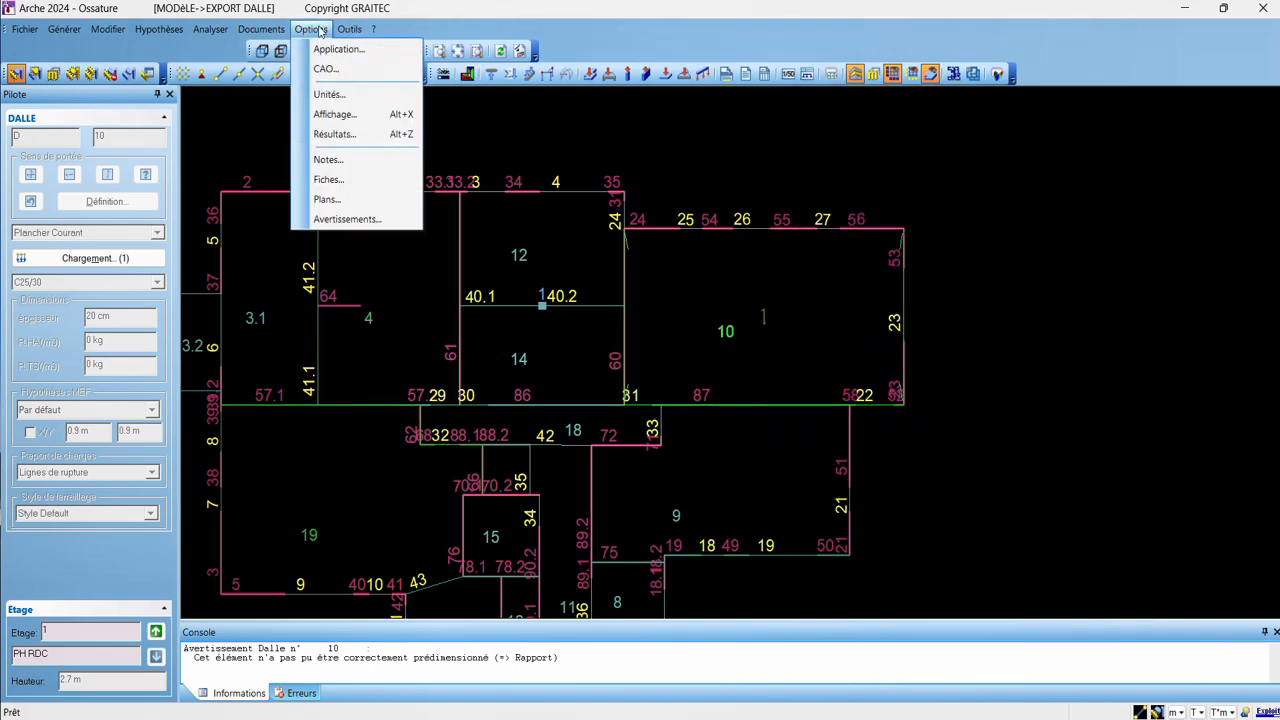
{"action": "left_click", "coordinate": [334, 134]}
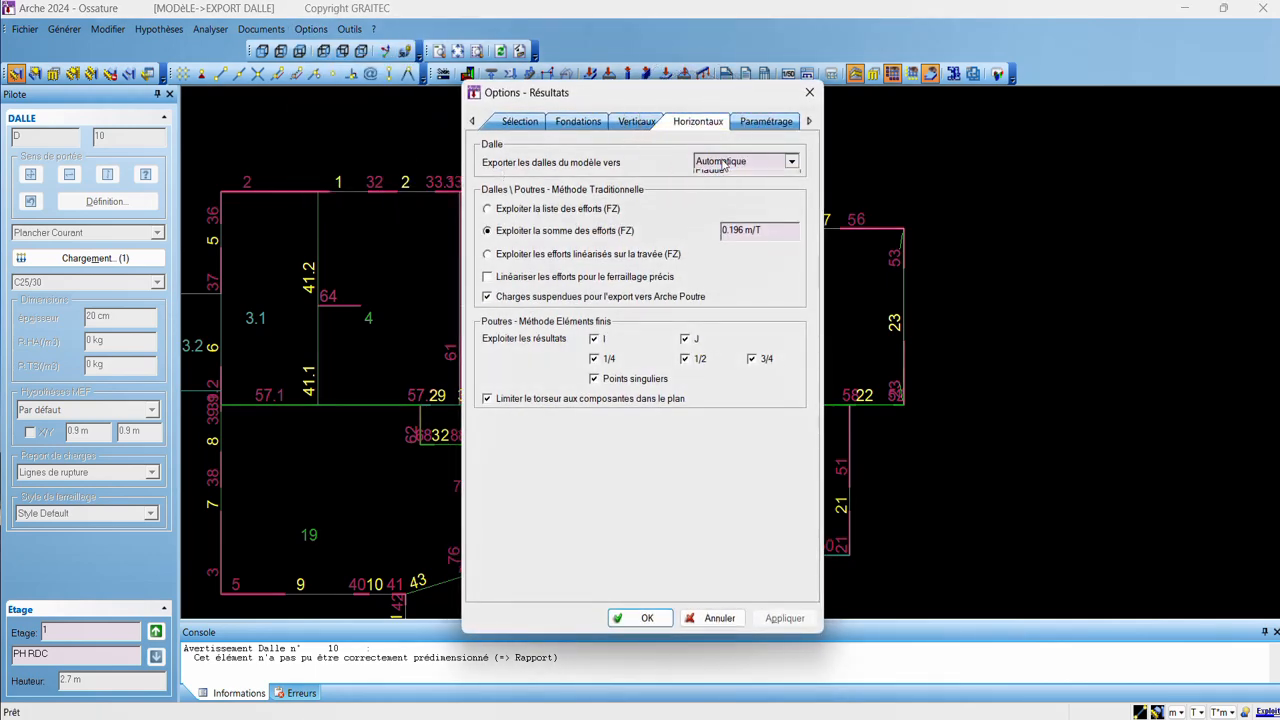
{"action": "left_click", "coordinate": [720, 162]}
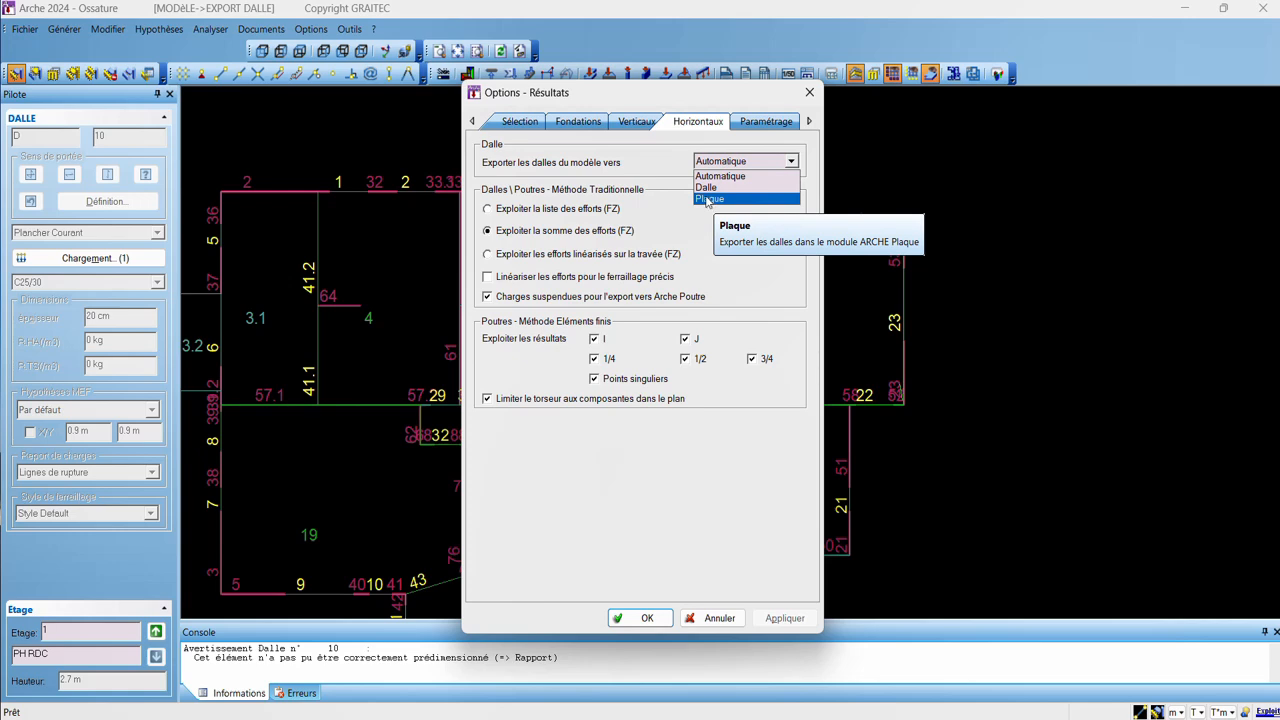
{"action": "left_click", "coordinate": [708, 200]}
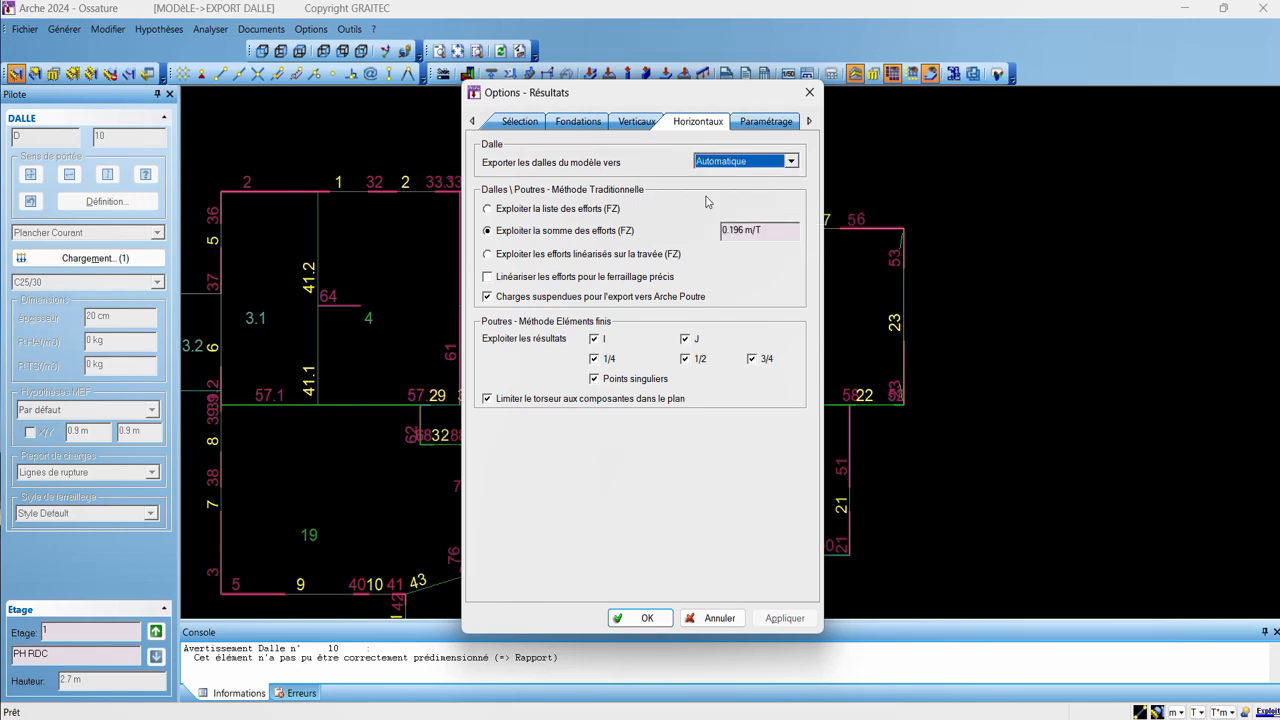
{"action": "key", "text": "Return"}
Send slab 10 to the reinforcement module without imposing continuity on all supports
{"action": "right_click", "coordinate": [894, 305]}
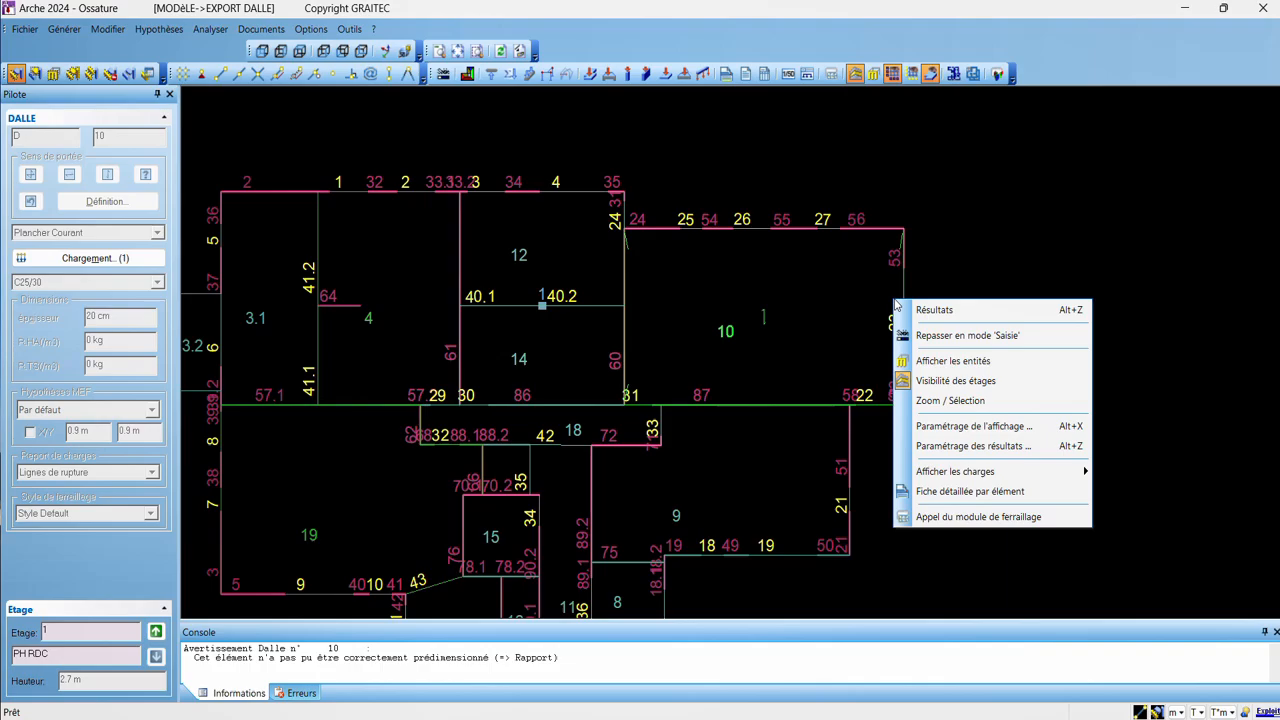
{"action": "left_click", "coordinate": [996, 517]}
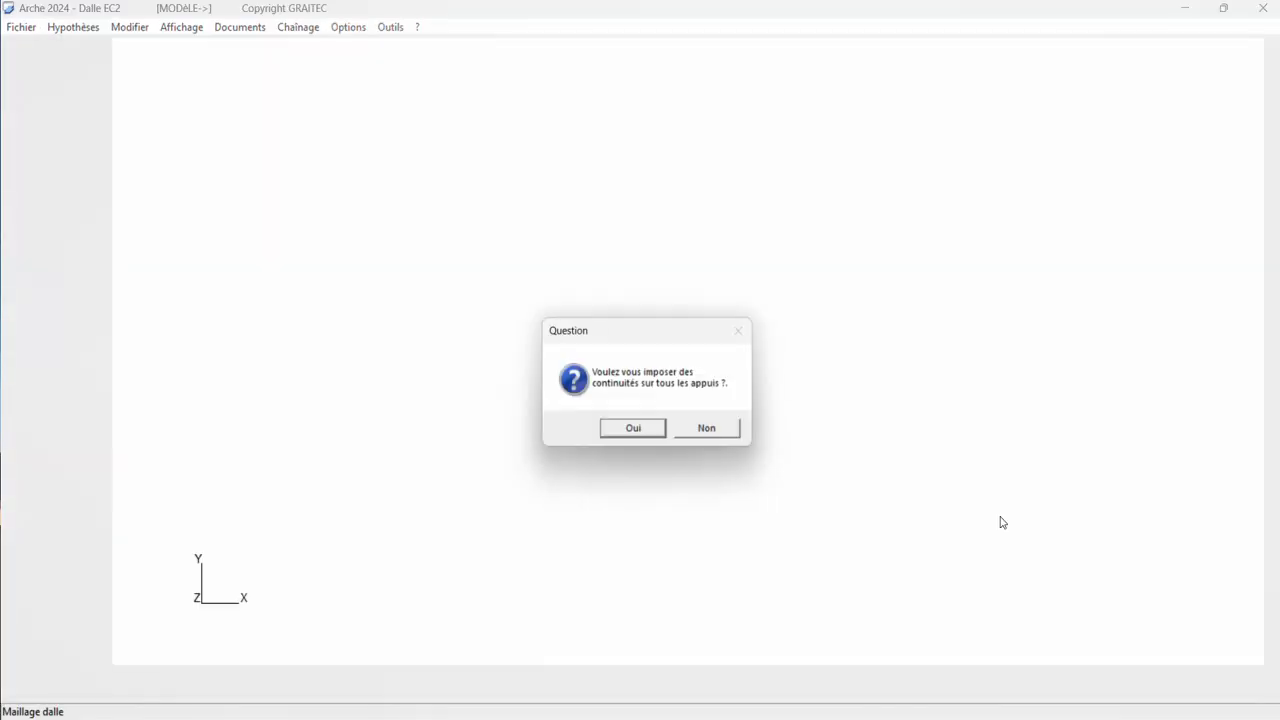
{"action": "left_click", "coordinate": [737, 433]}
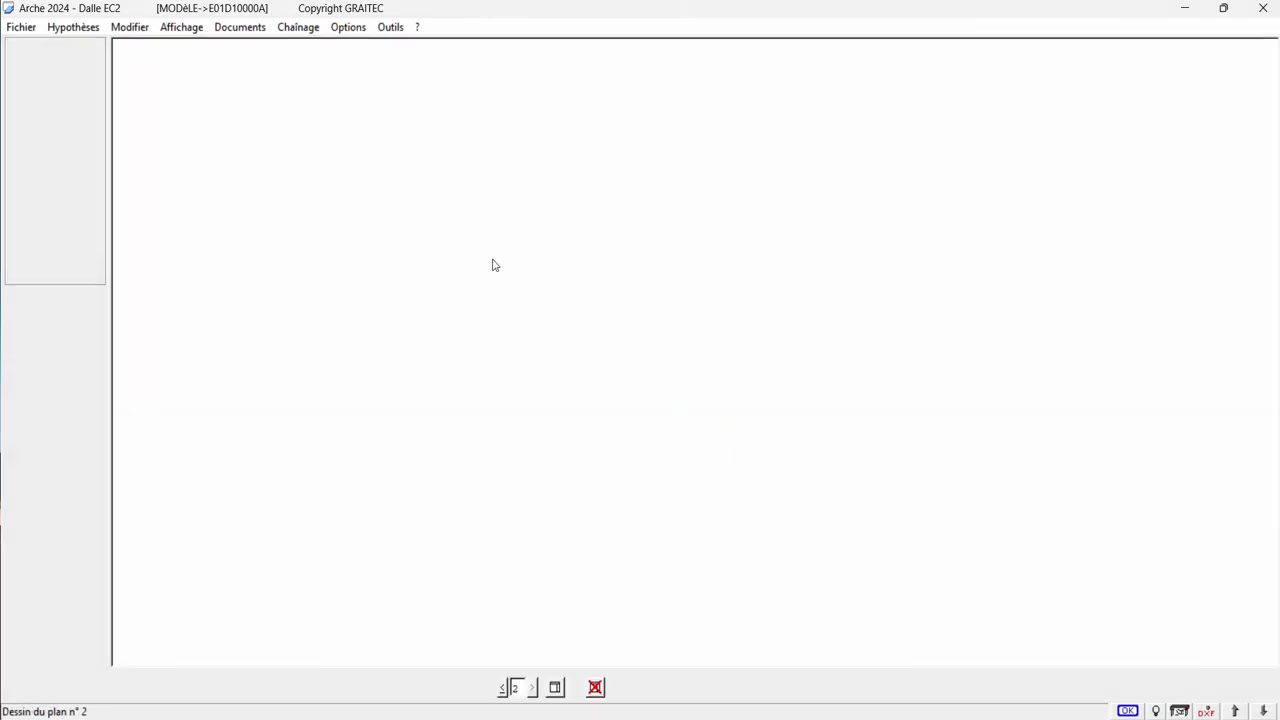
Switch the exported slab from the drawing sheet to the Saisie view
{"action": "left_click", "coordinate": [181, 27]}
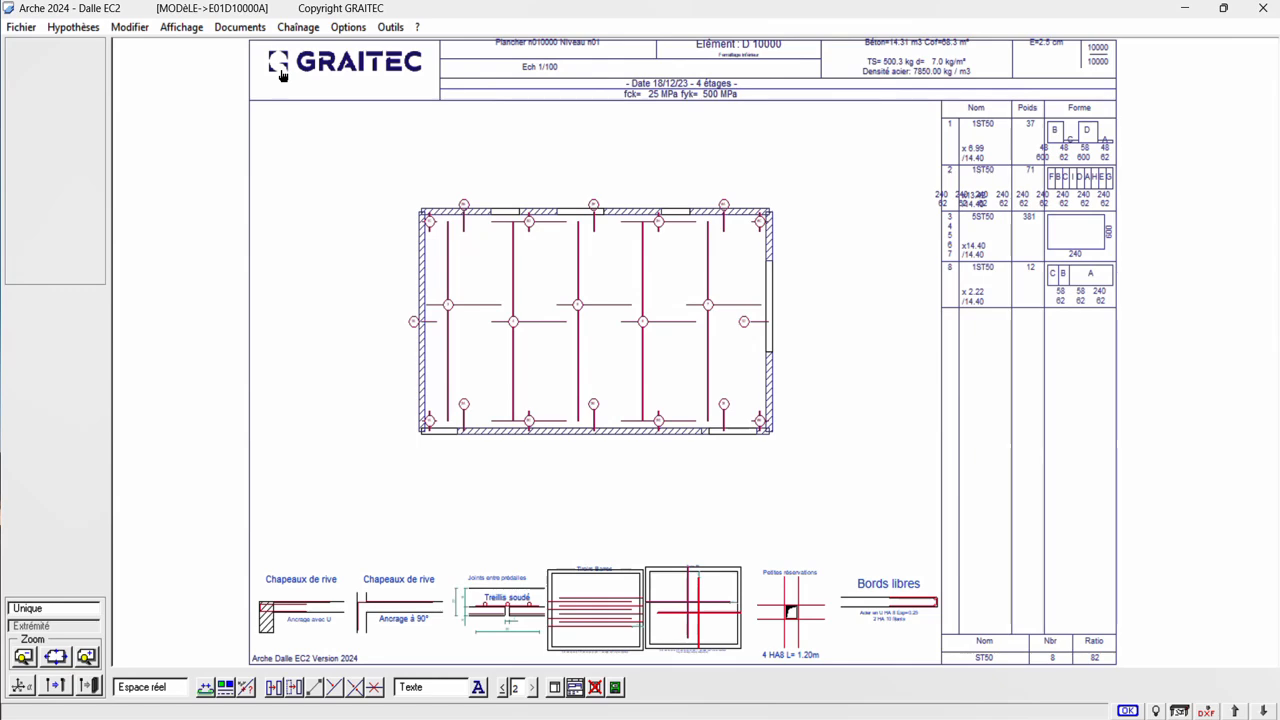
{"action": "left_click", "coordinate": [183, 44]}
{"action": "left_click", "coordinate": [181, 27]}
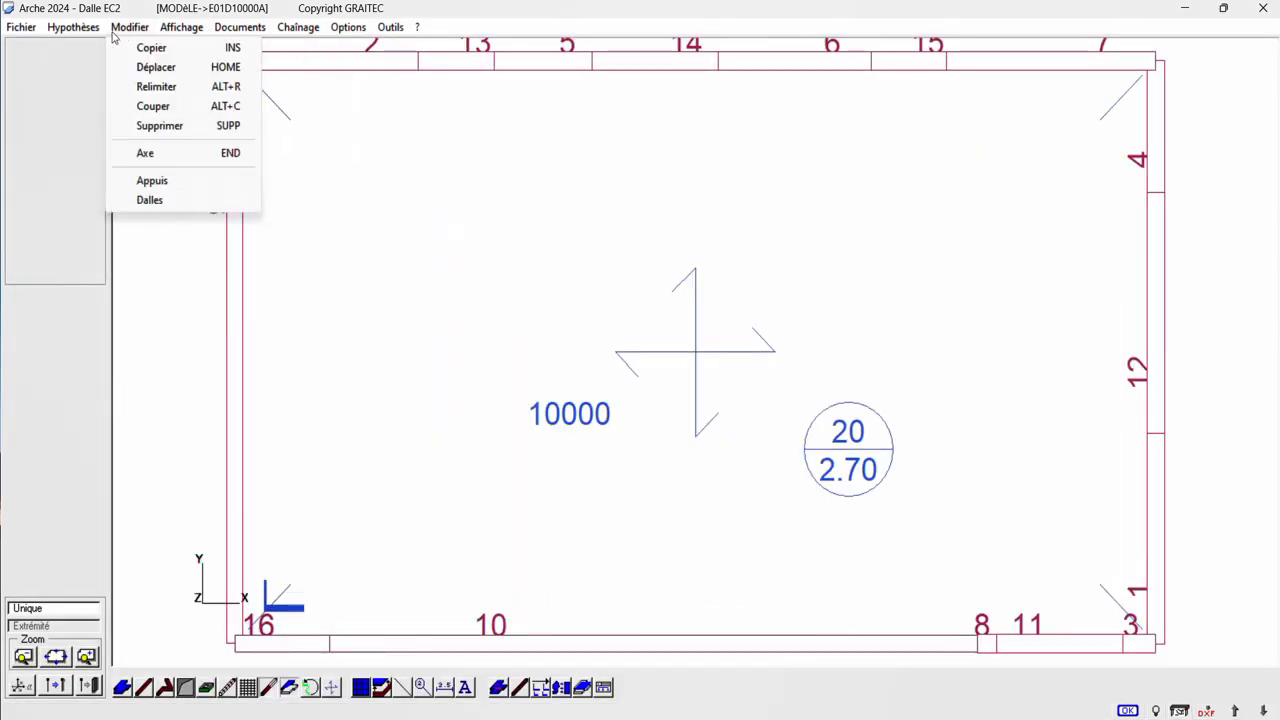
Inspect the slab's surface loads and the properties of beam support 13
{"action": "mouse_move", "coordinate": [80, 33]}
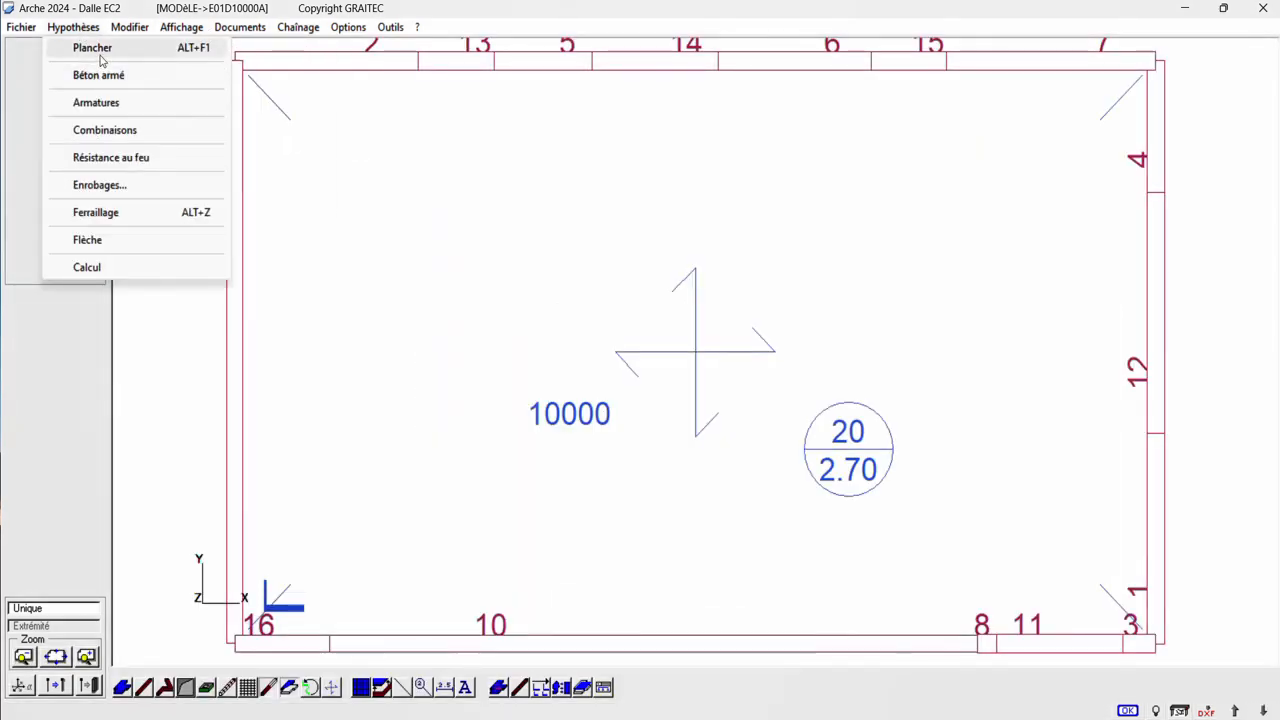
{"action": "left_click", "coordinate": [305, 332]}
{"action": "left_click", "coordinate": [240, 328]}
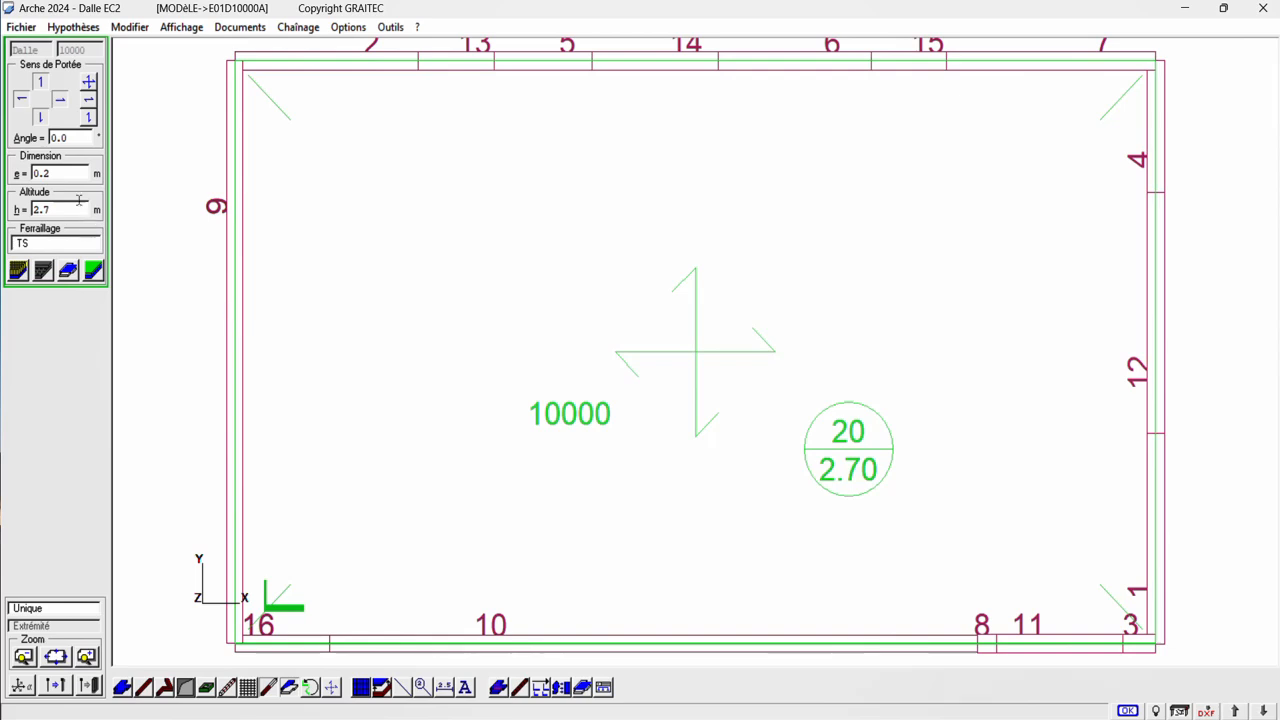
{"action": "left_click", "coordinate": [20, 271]}
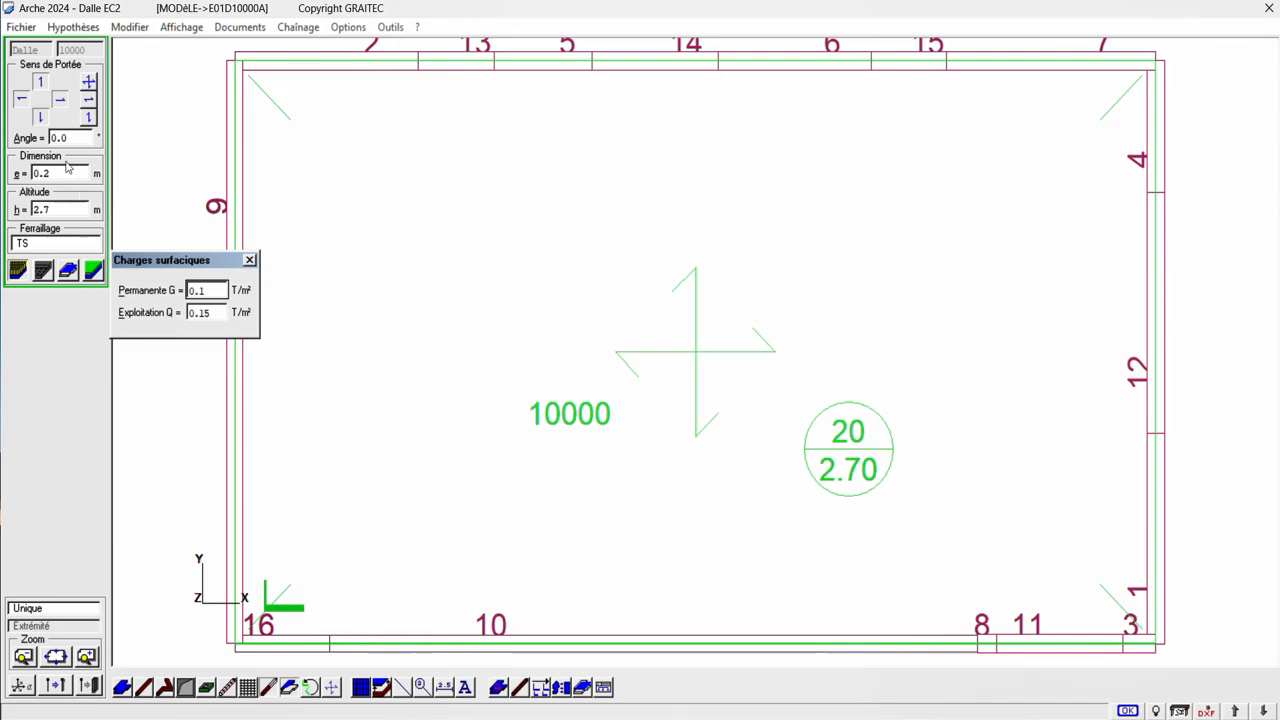
{"action": "left_click", "coordinate": [89, 29]}
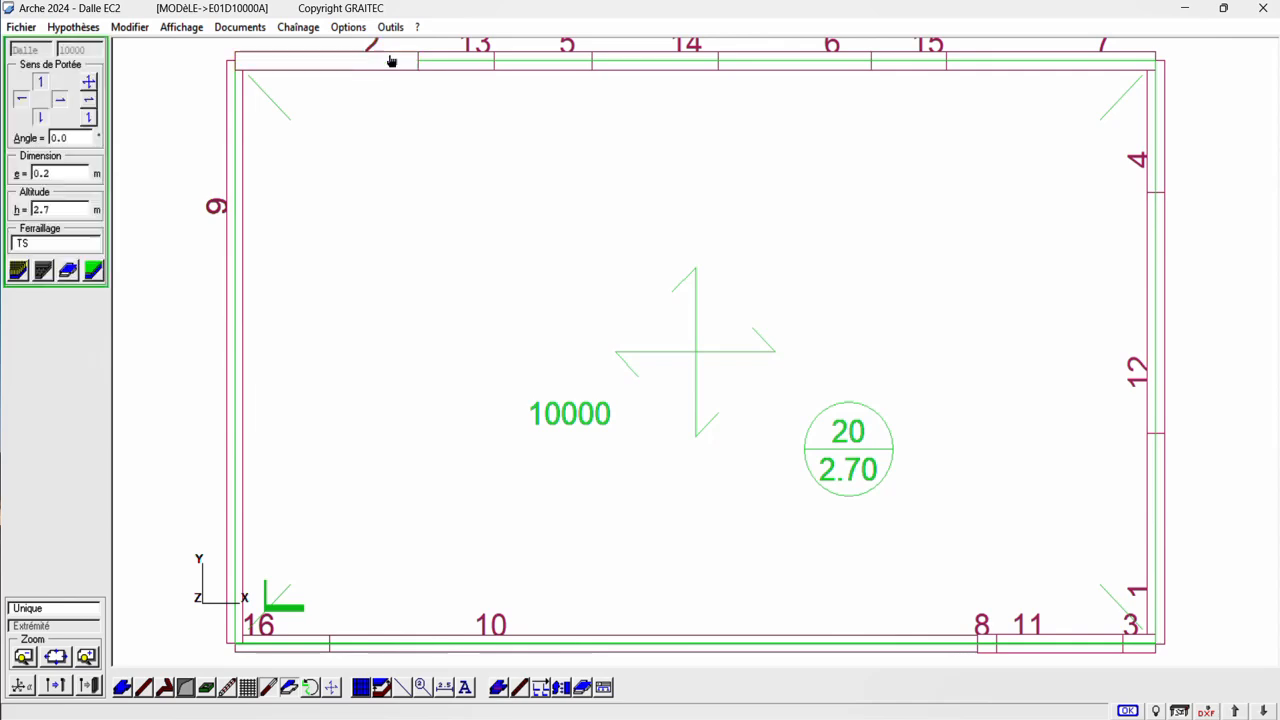
{"action": "left_click", "coordinate": [461, 64]}
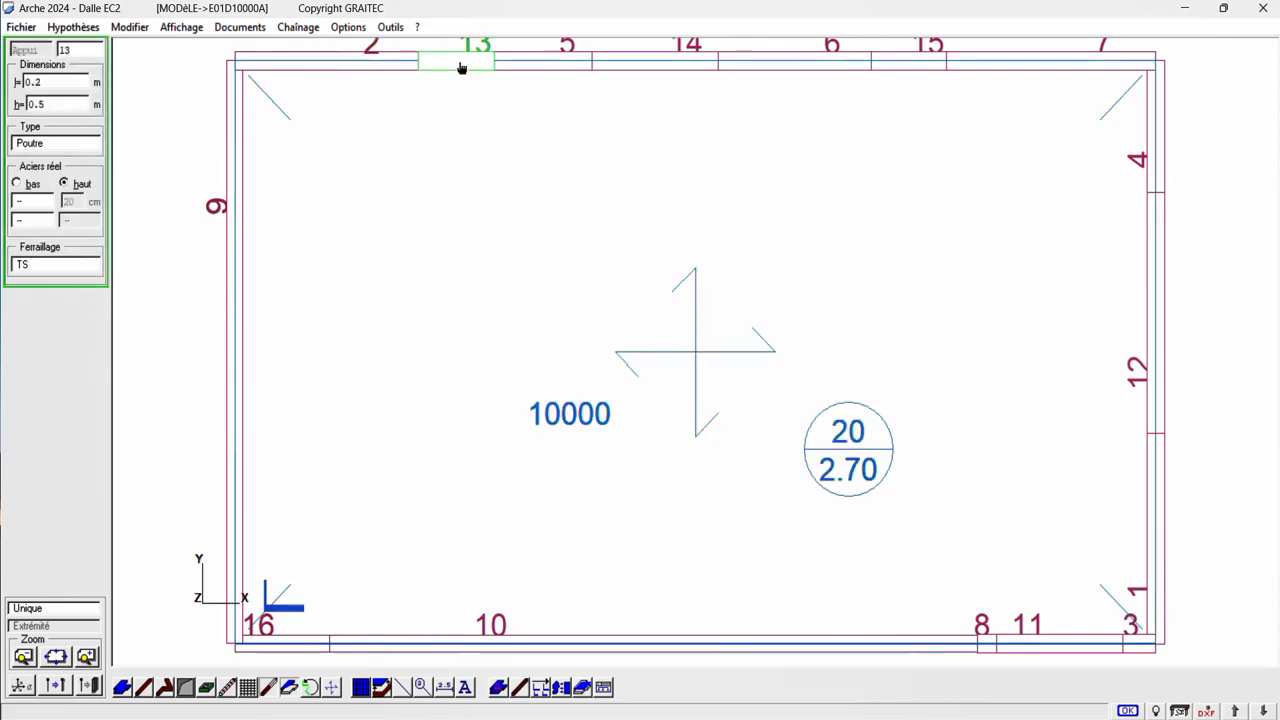
Review the slab's calculation assumptions and its reinforced concrete (Béton armé) assumptions
{"action": "left_click", "coordinate": [73, 27]}
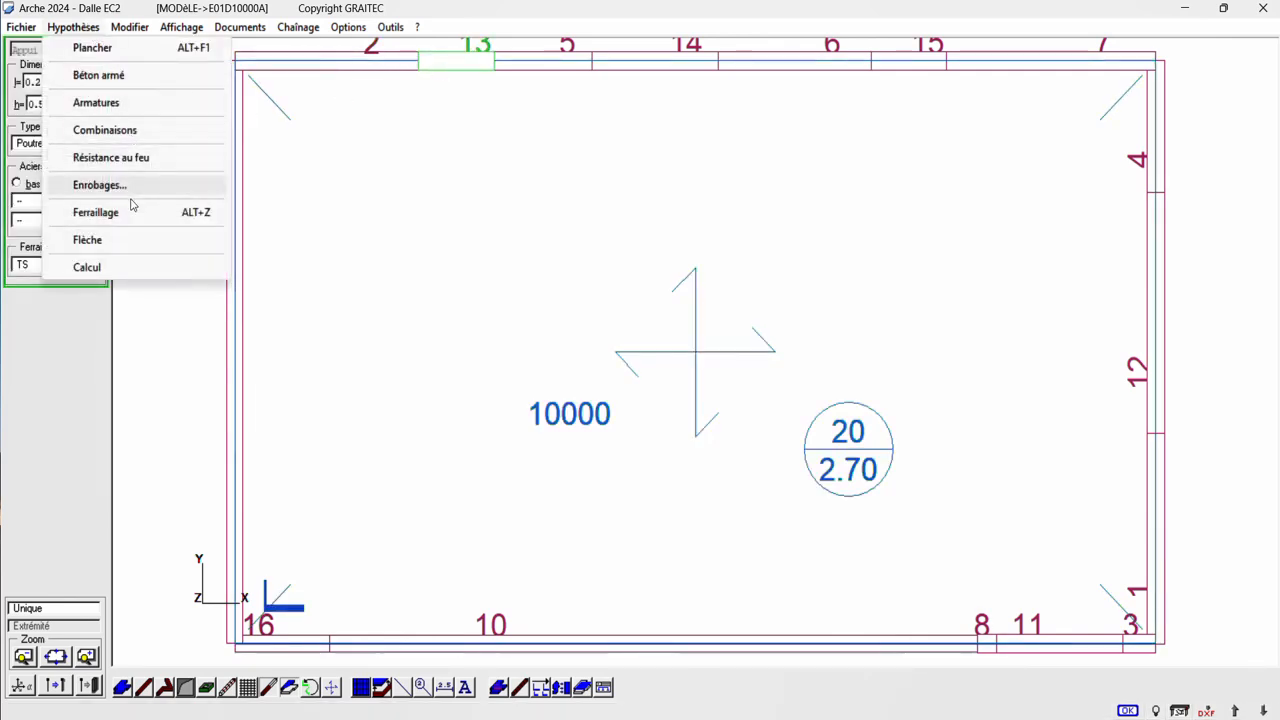
{"action": "left_click", "coordinate": [141, 267]}
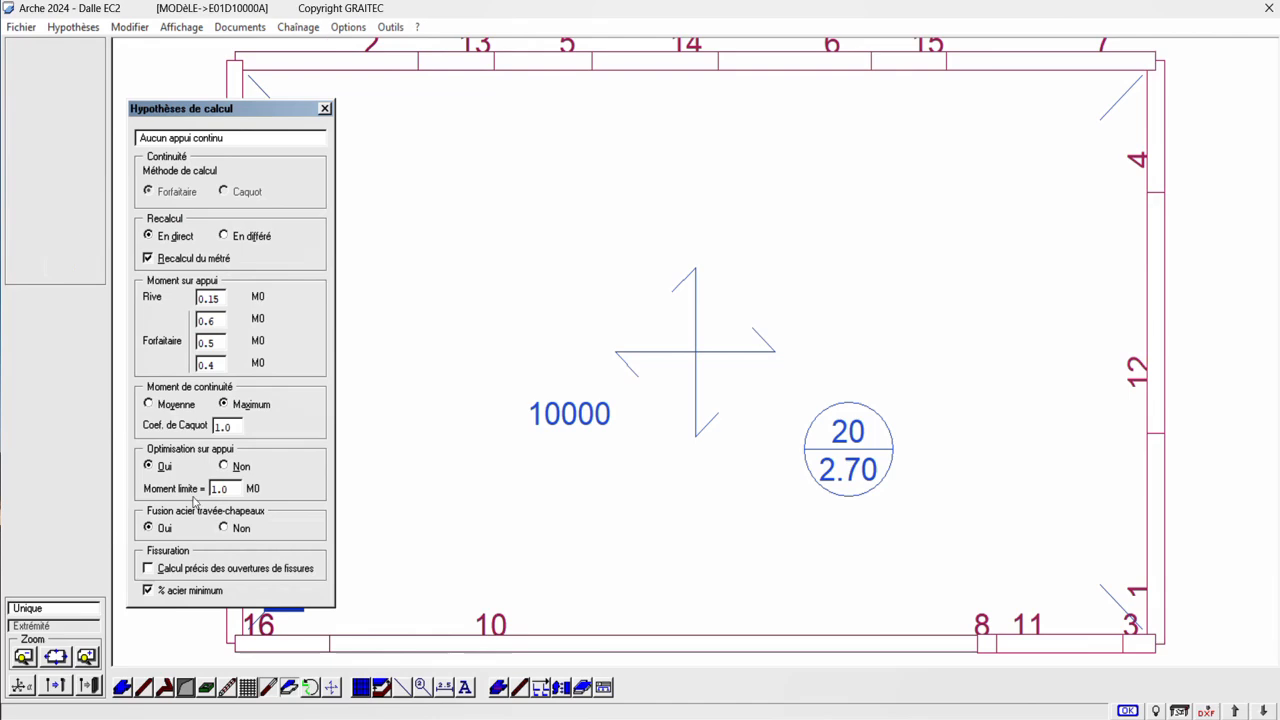
{"action": "left_click", "coordinate": [325, 109]}
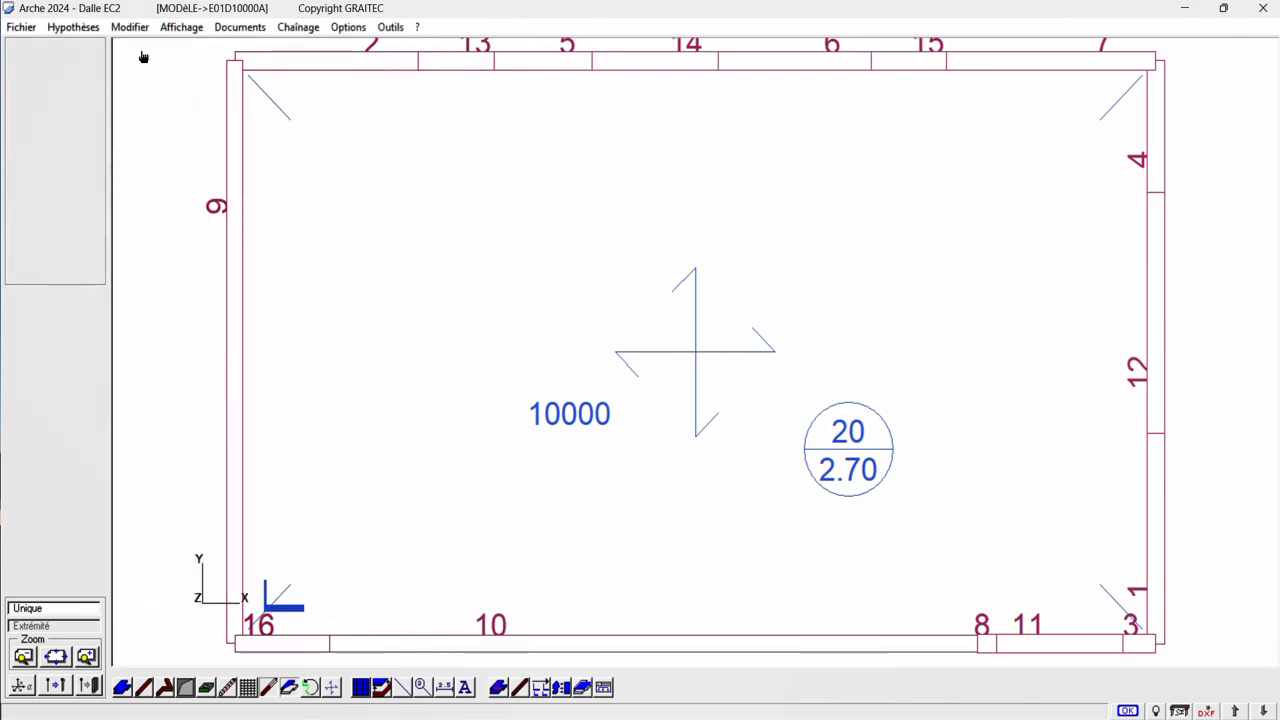
{"action": "left_click", "coordinate": [73, 27]}
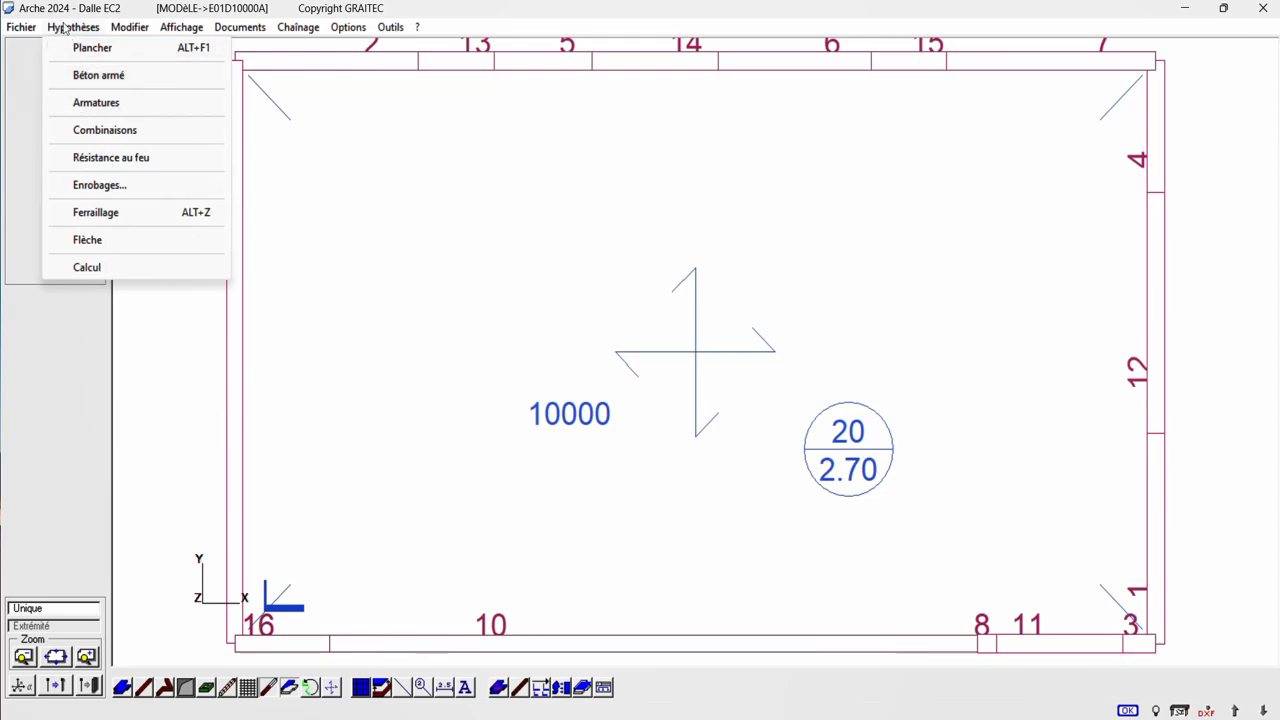
{"action": "left_click", "coordinate": [100, 76]}
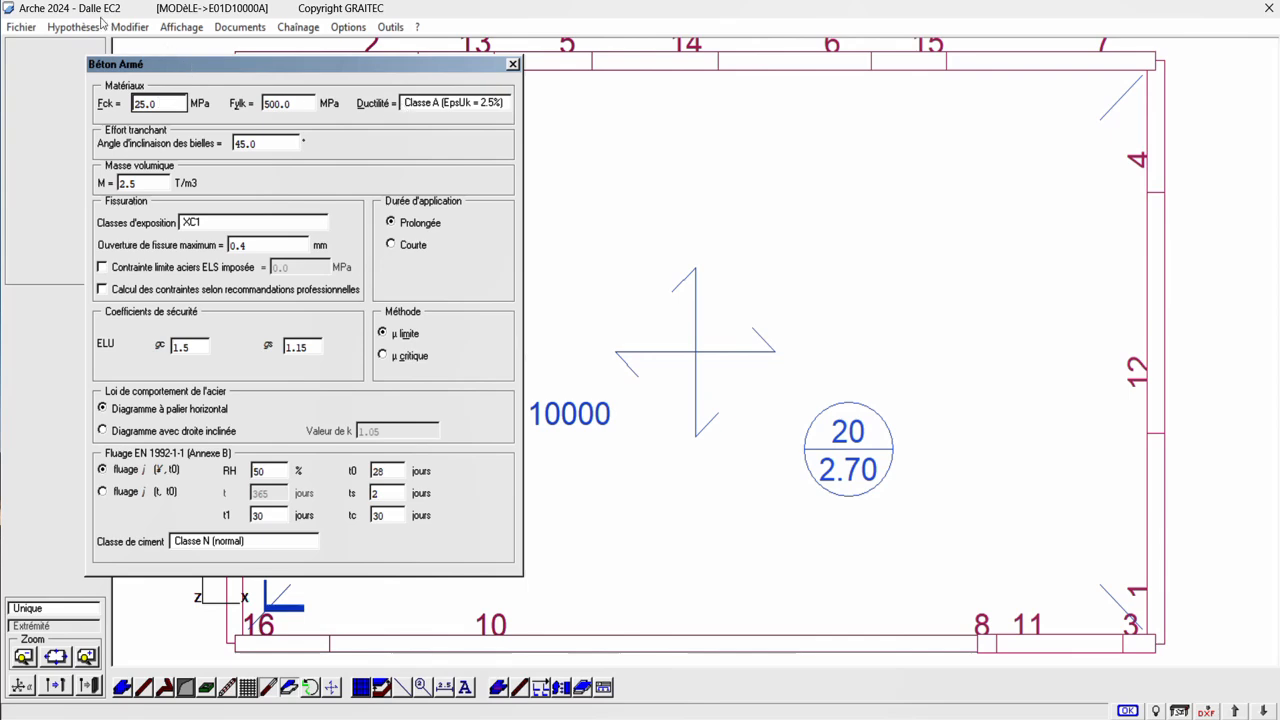
Set both the top and bottom concrete covers (Enrobages) of the slab to 0.035 m
{"action": "left_click", "coordinate": [100, 27]}
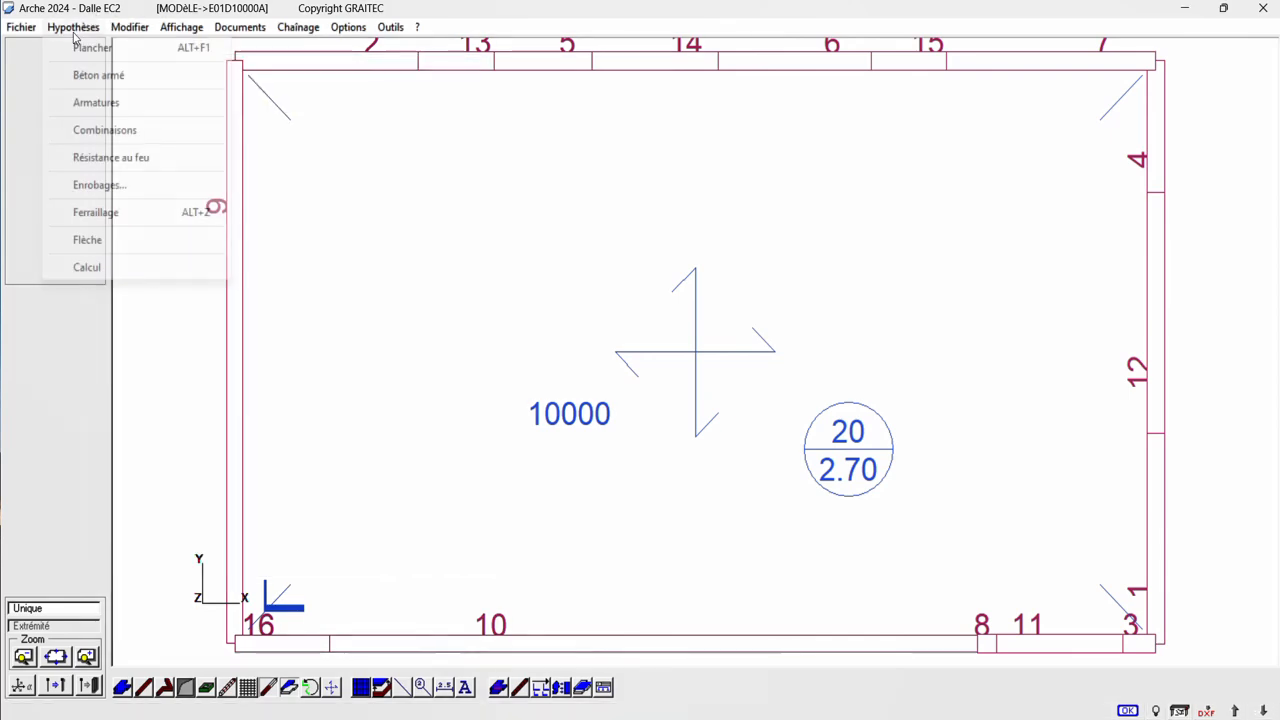
{"action": "left_click", "coordinate": [150, 195]}
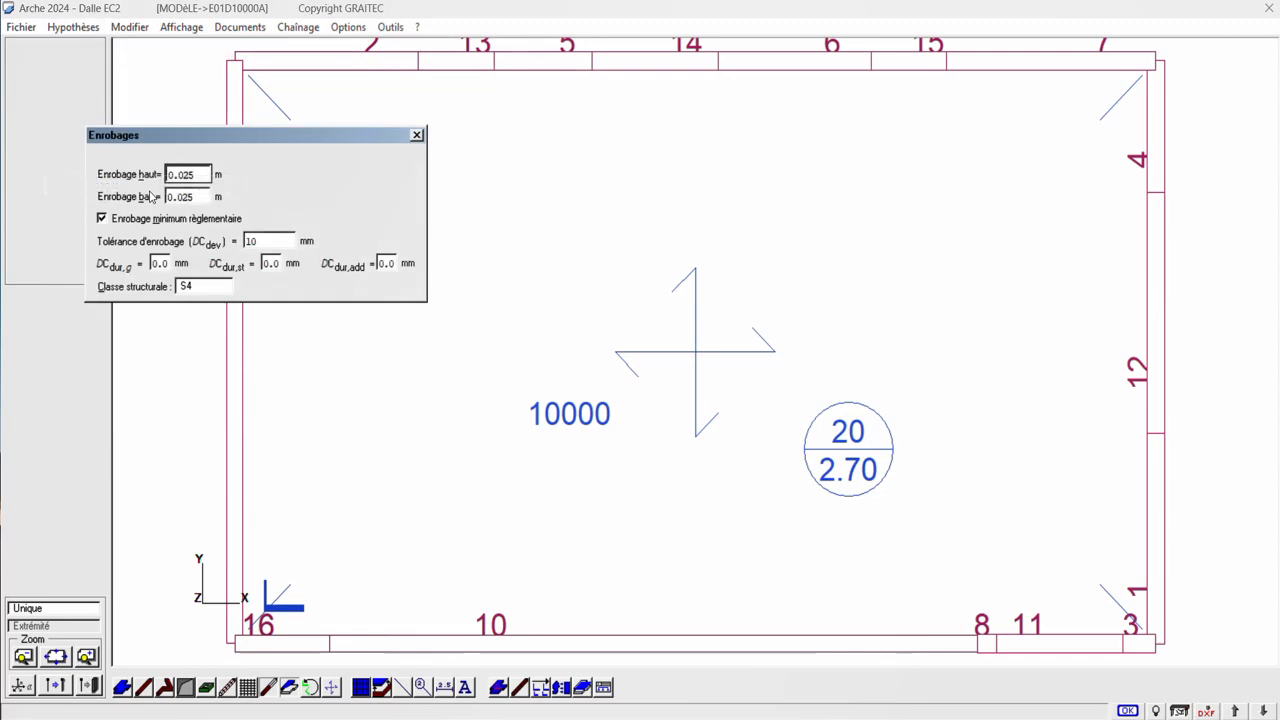
{"action": "type", "text": "0."}
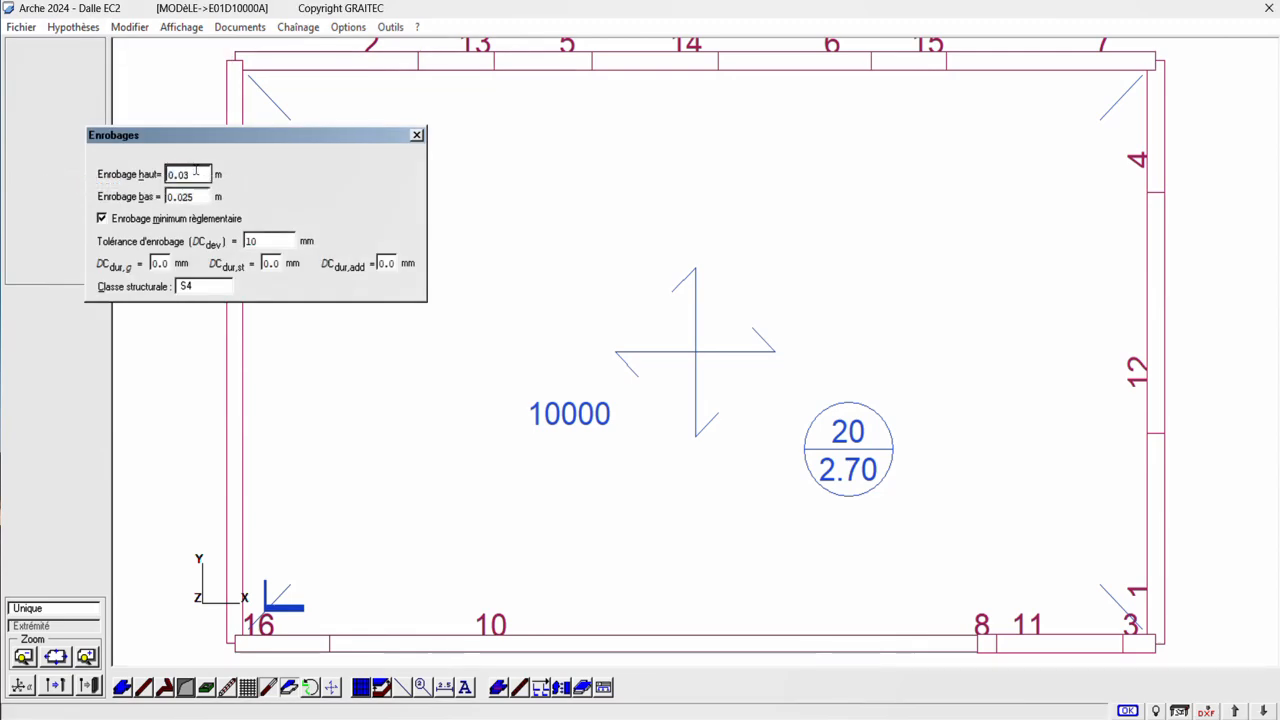
{"action": "type", "text": "035"}
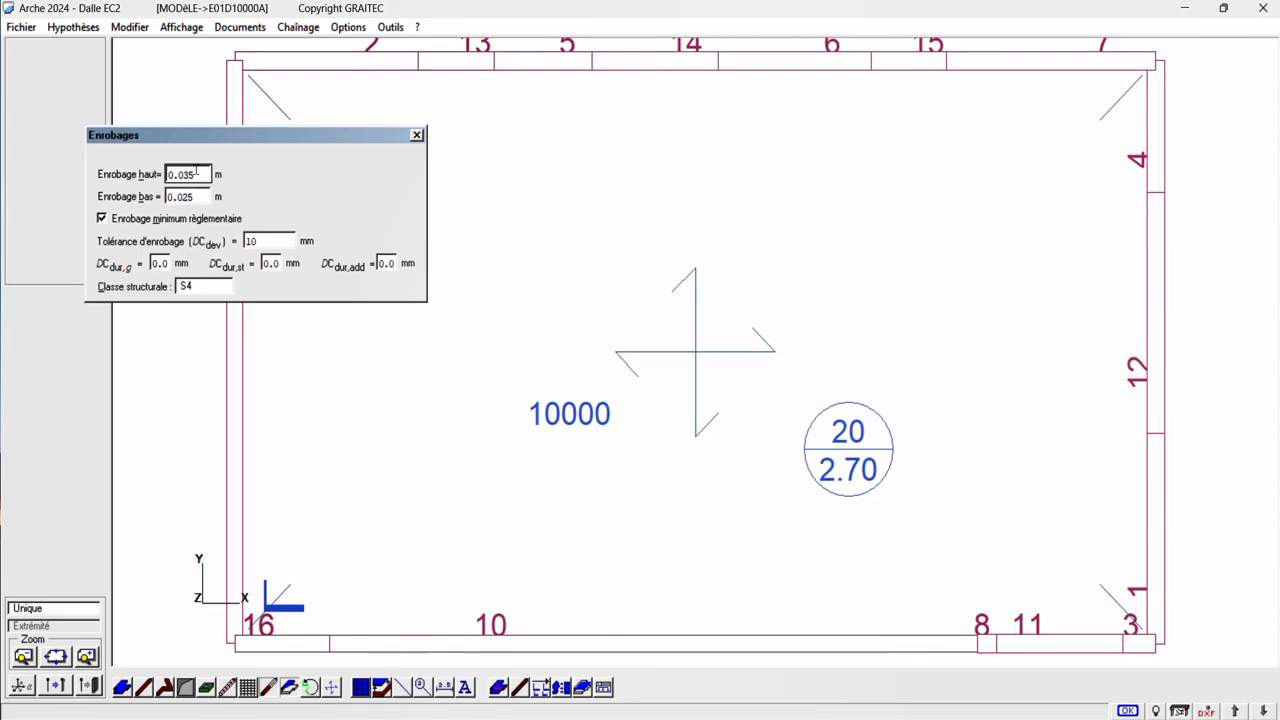
{"action": "key", "text": "Tab"}
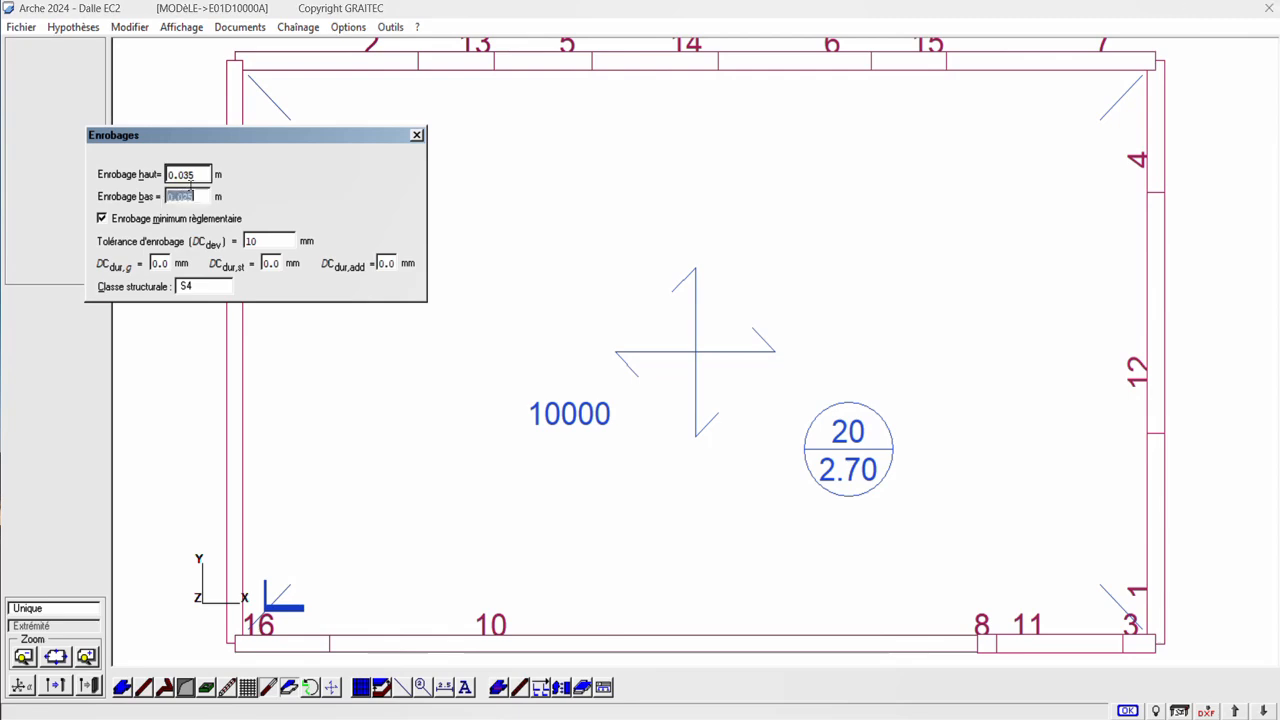
{"action": "type", "text": "0.035"}
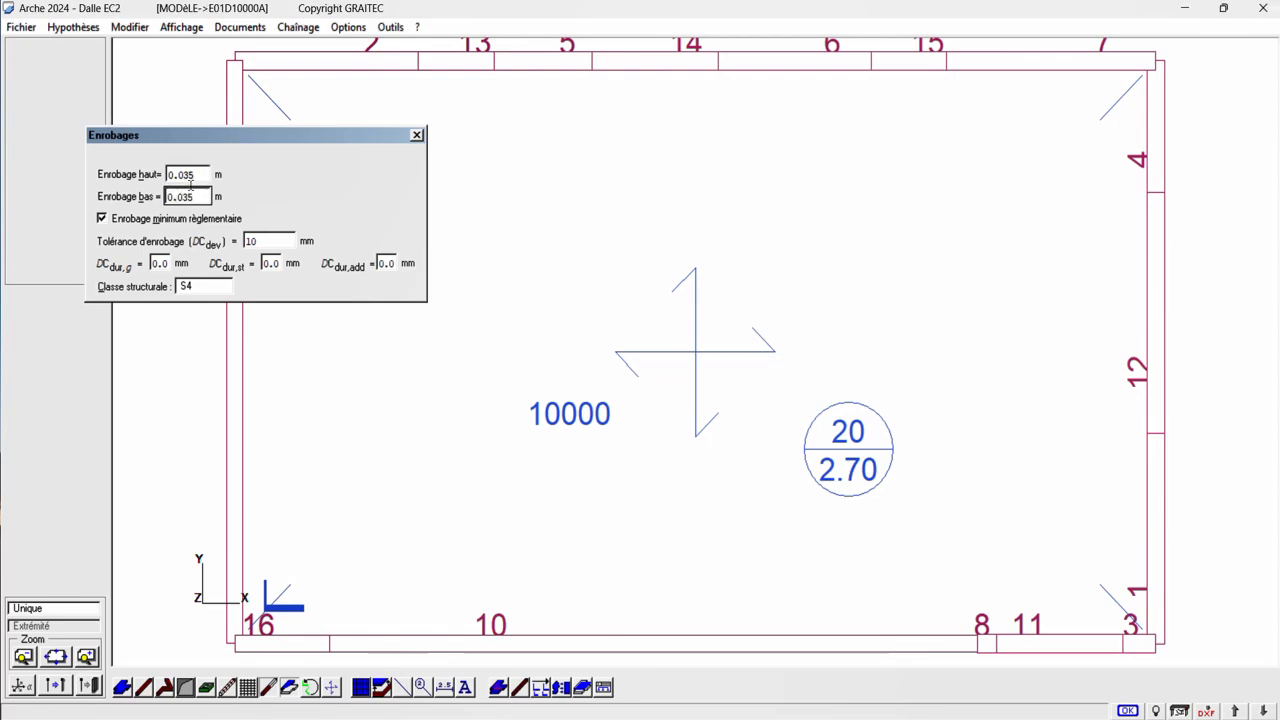
{"action": "key", "text": "Return"}
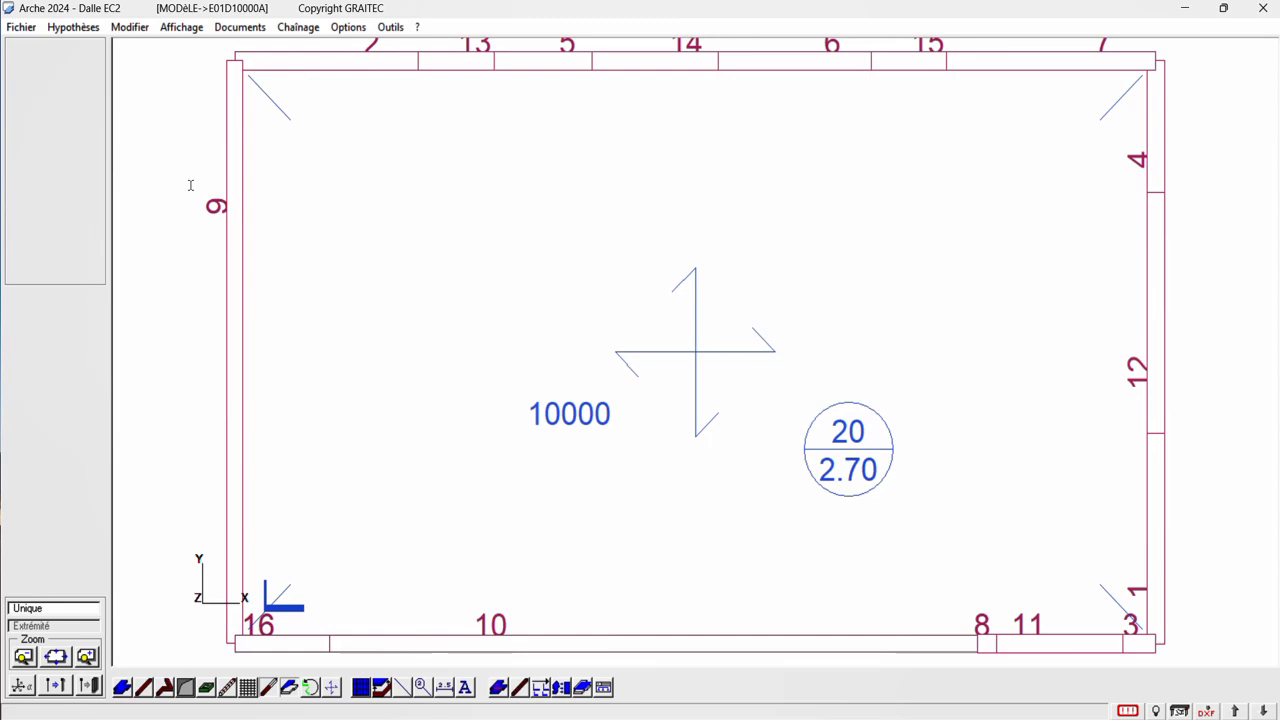
Review the slab's ELU internal forces (Sollicitations) and its theoretical and real reinforcement results (Ferraillage)
{"action": "left_click", "coordinate": [190, 30]}
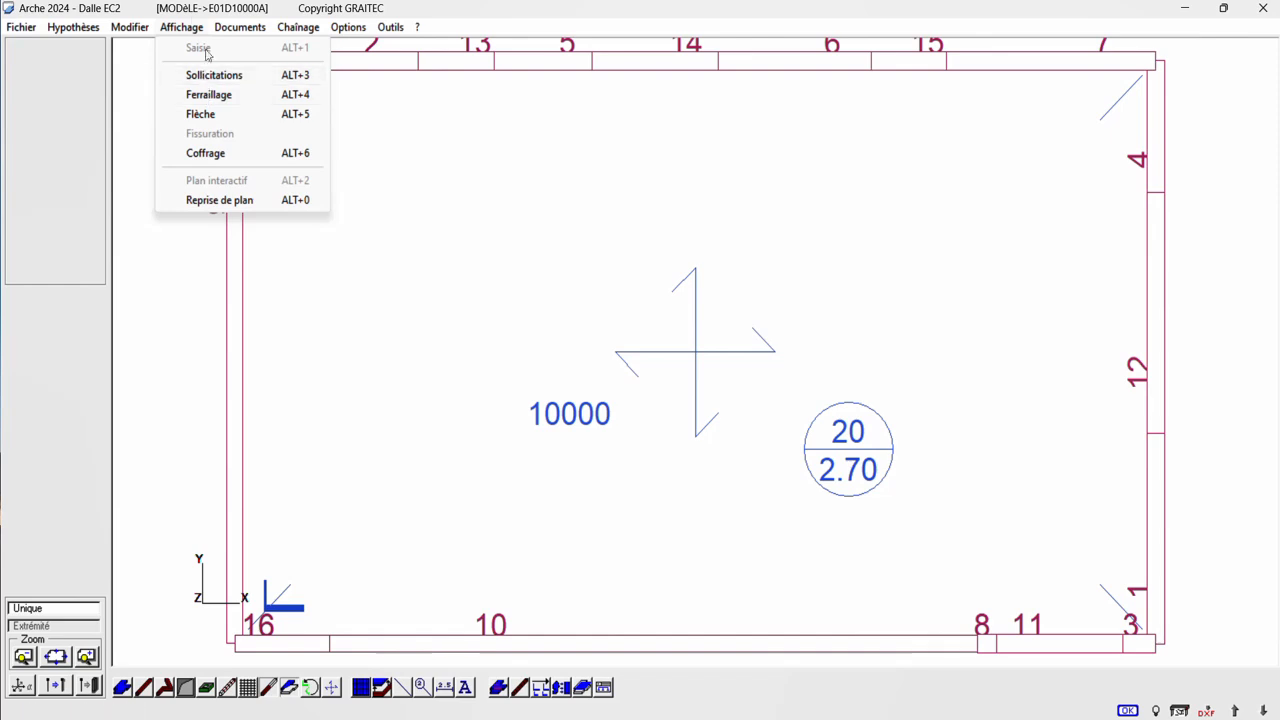
{"action": "left_click", "coordinate": [205, 76]}
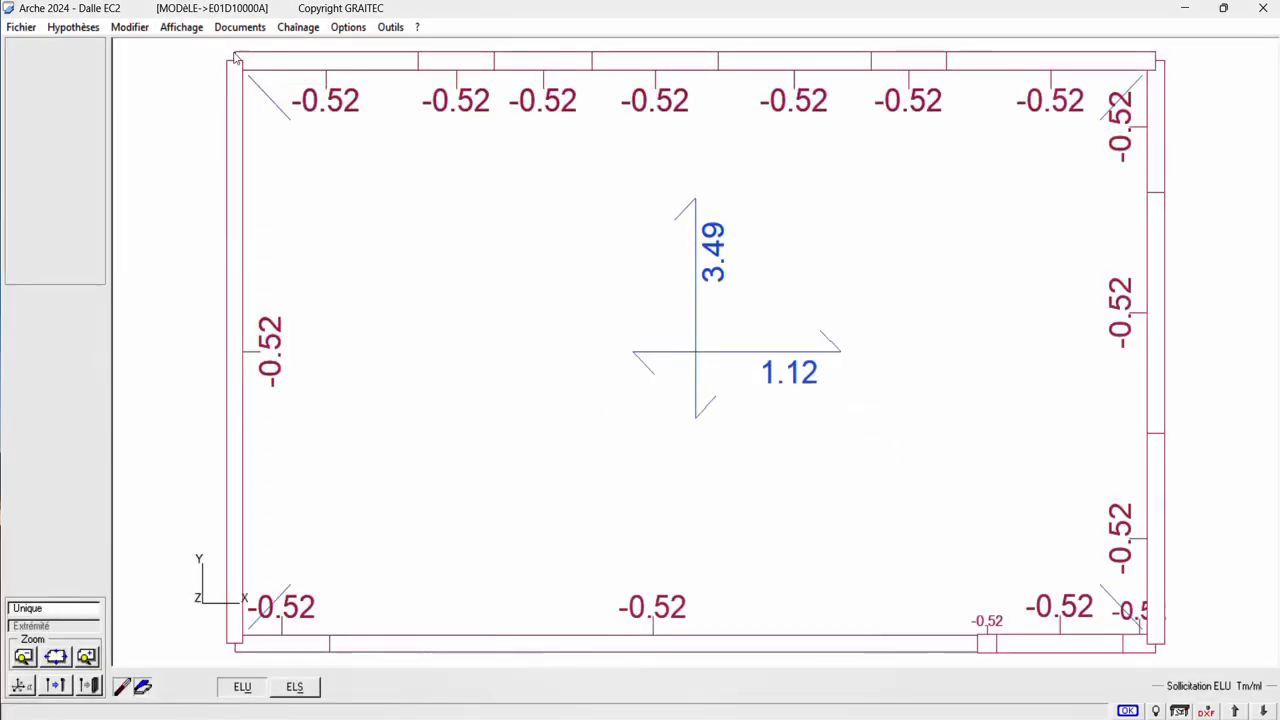
{"action": "left_click", "coordinate": [181, 27]}
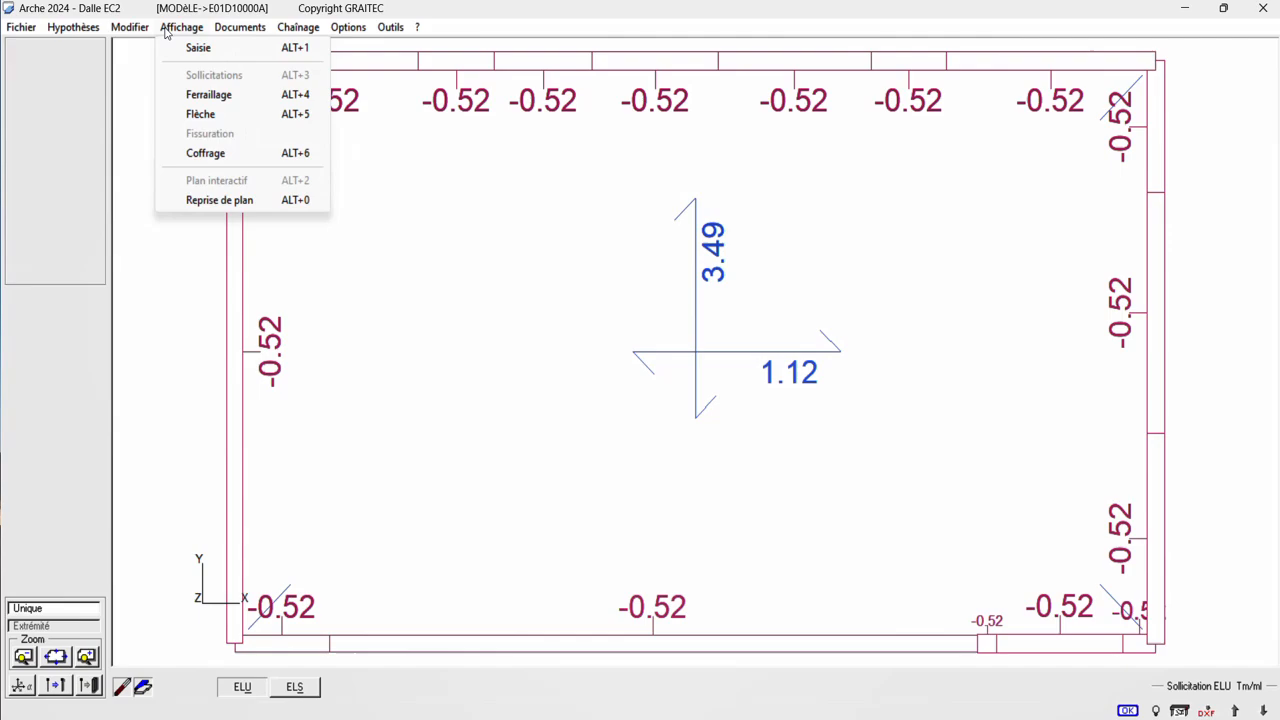
{"action": "left_click", "coordinate": [205, 95]}
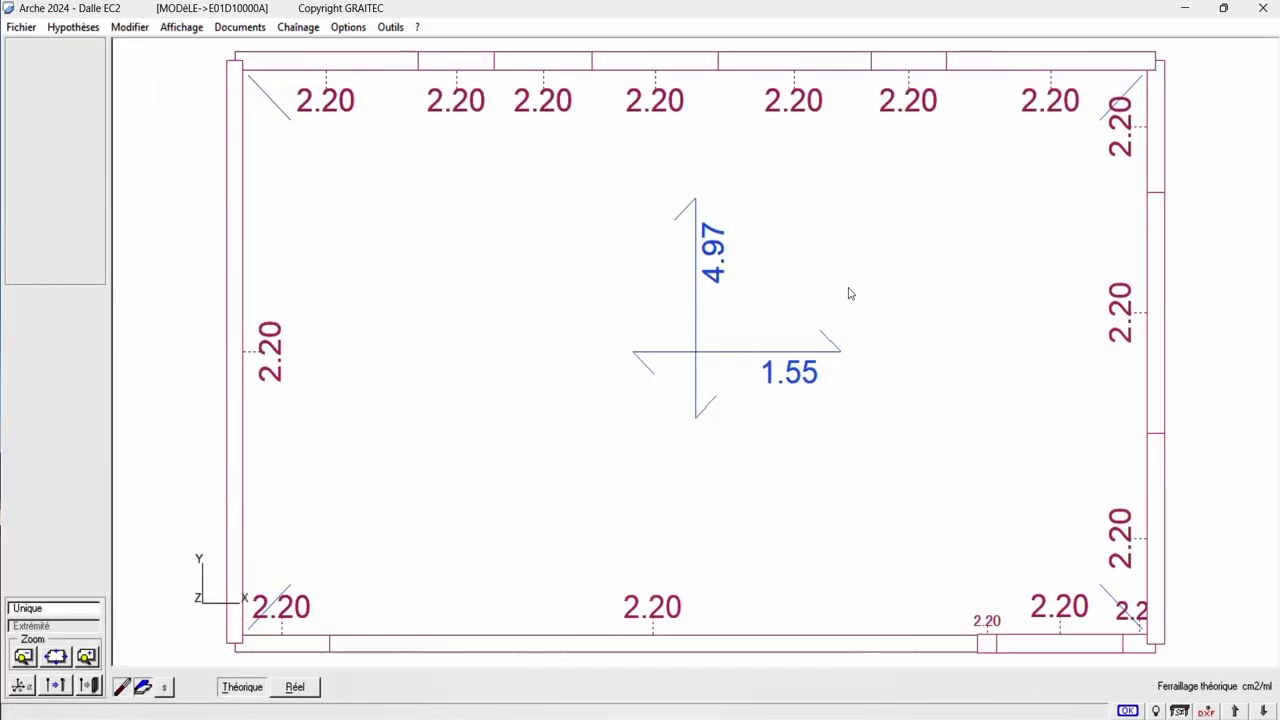
{"action": "left_click", "coordinate": [232, 272]}
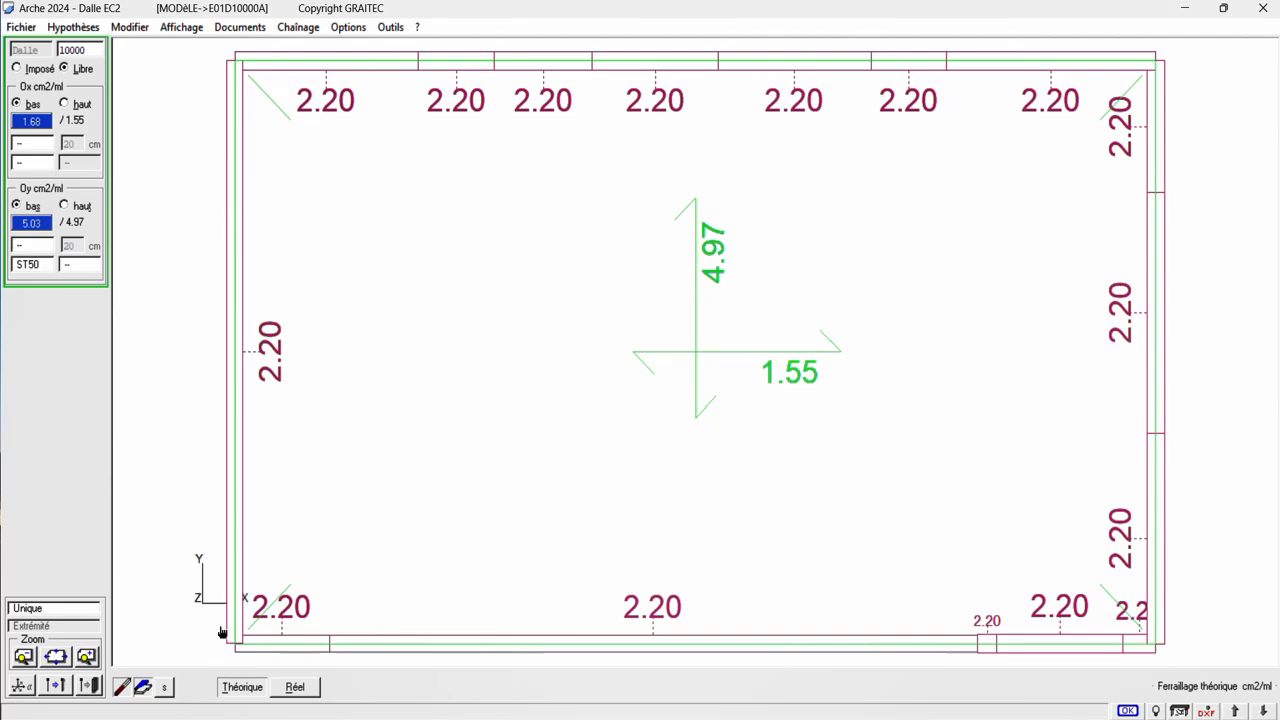
{"action": "left_click", "coordinate": [242, 688]}
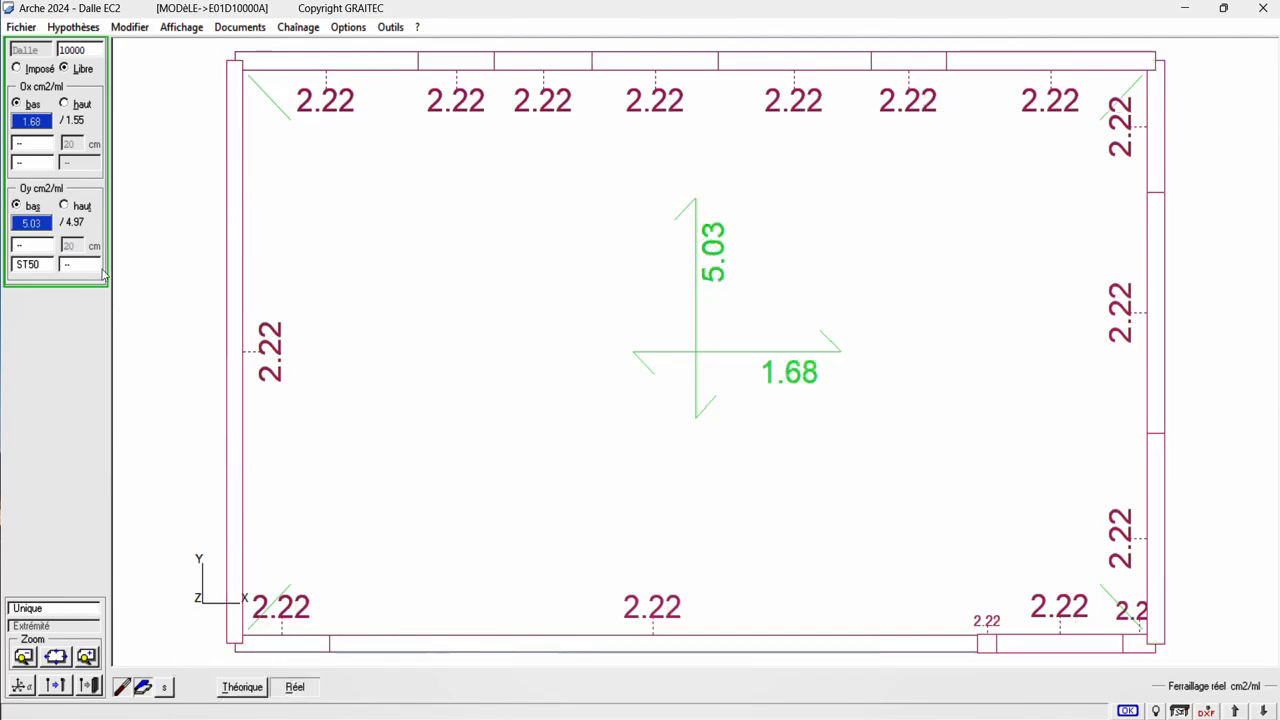
{"action": "left_click", "coordinate": [22, 263]}
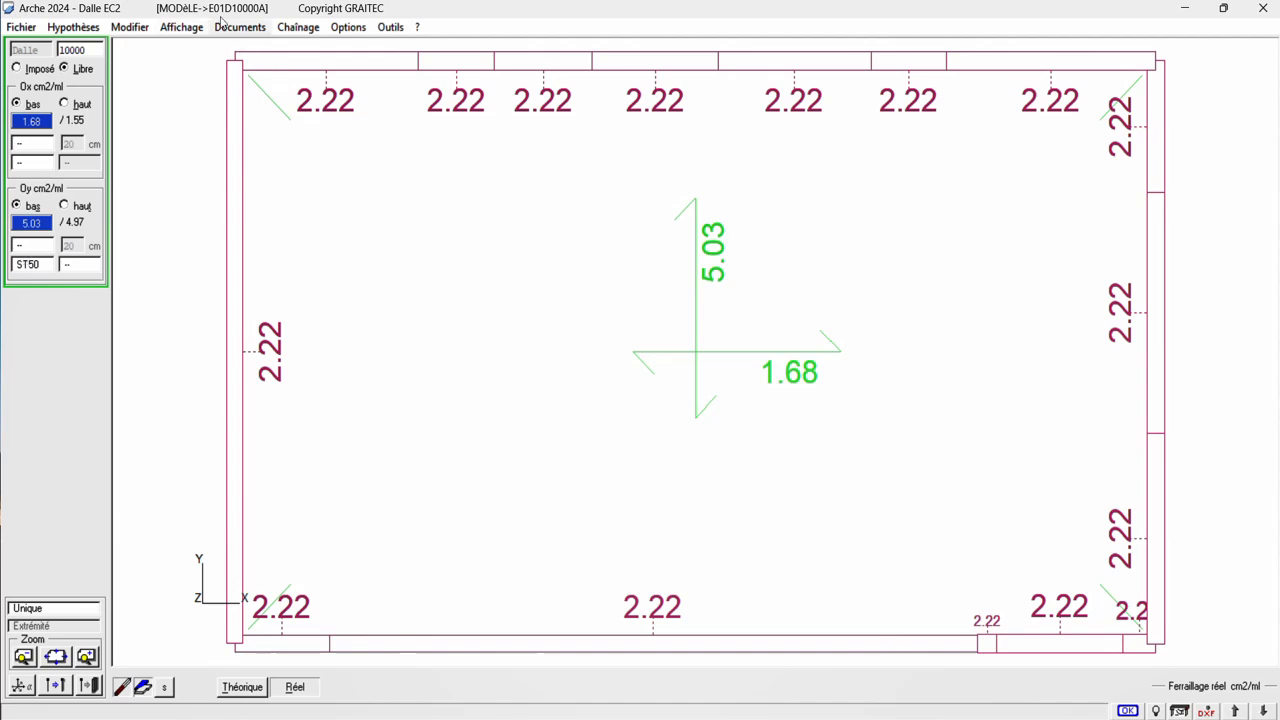
Display the slab's drawing sheet with the reinforcement layout and mesh schedule
{"action": "left_click", "coordinate": [120, 27]}
{"action": "mouse_move", "coordinate": [180, 27]}
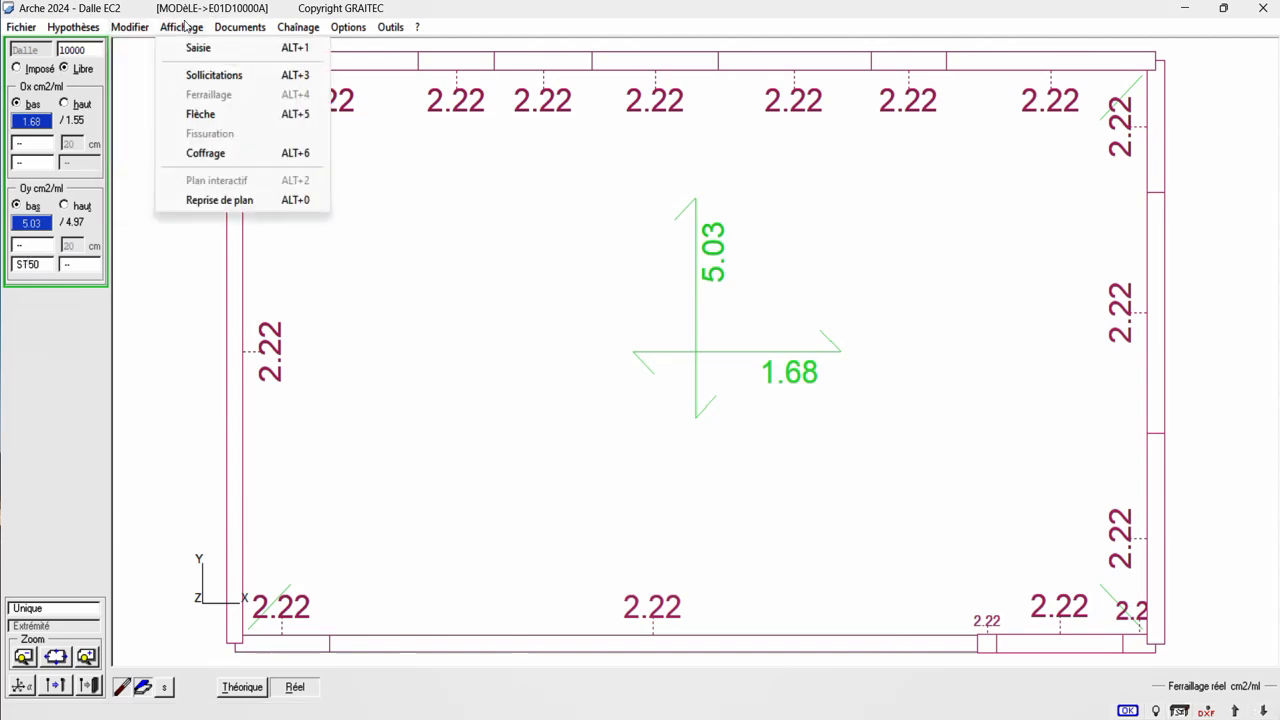
{"action": "left_click", "coordinate": [210, 153]}
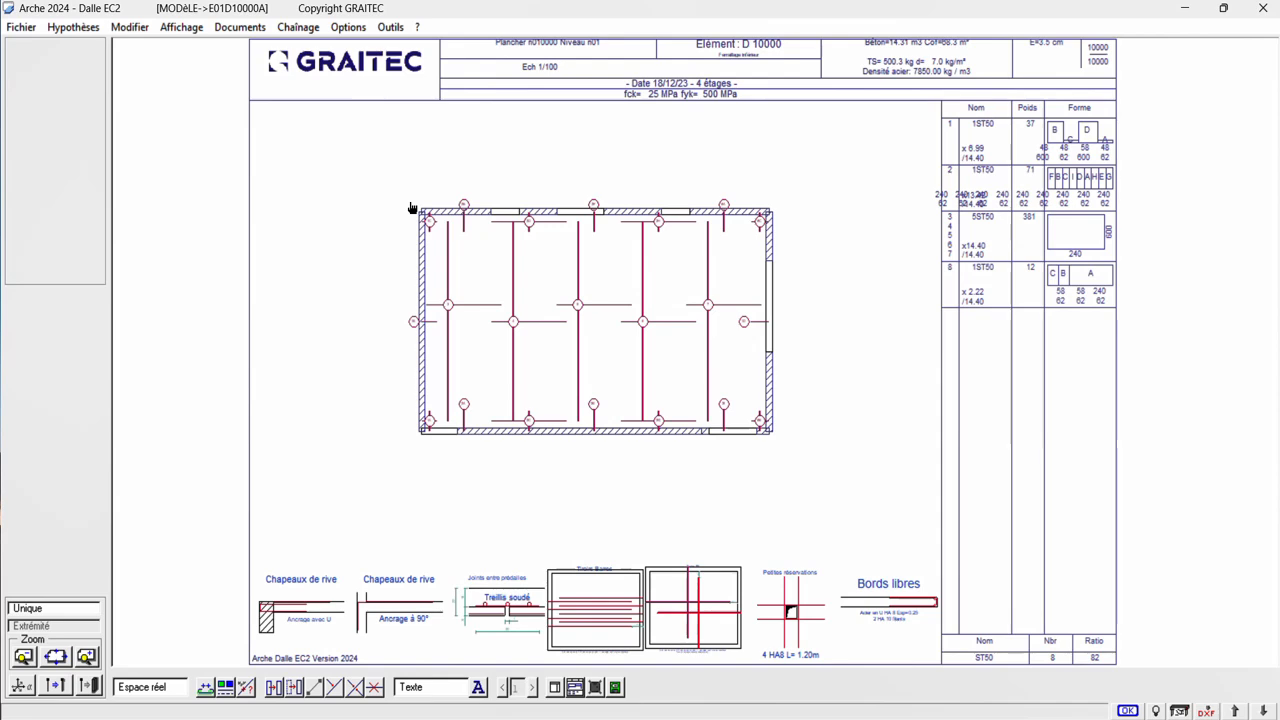
{"action": "left_click", "coordinate": [181, 27]}
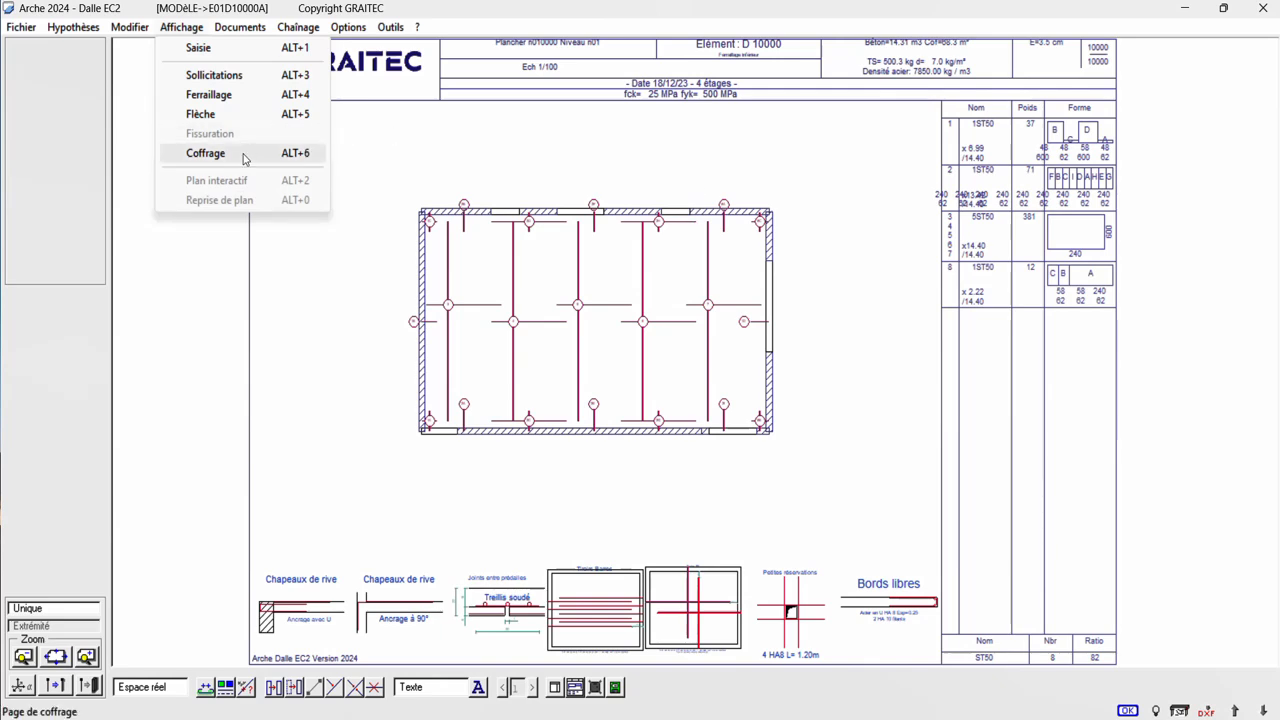
{"action": "left_click", "coordinate": [821, 176]}
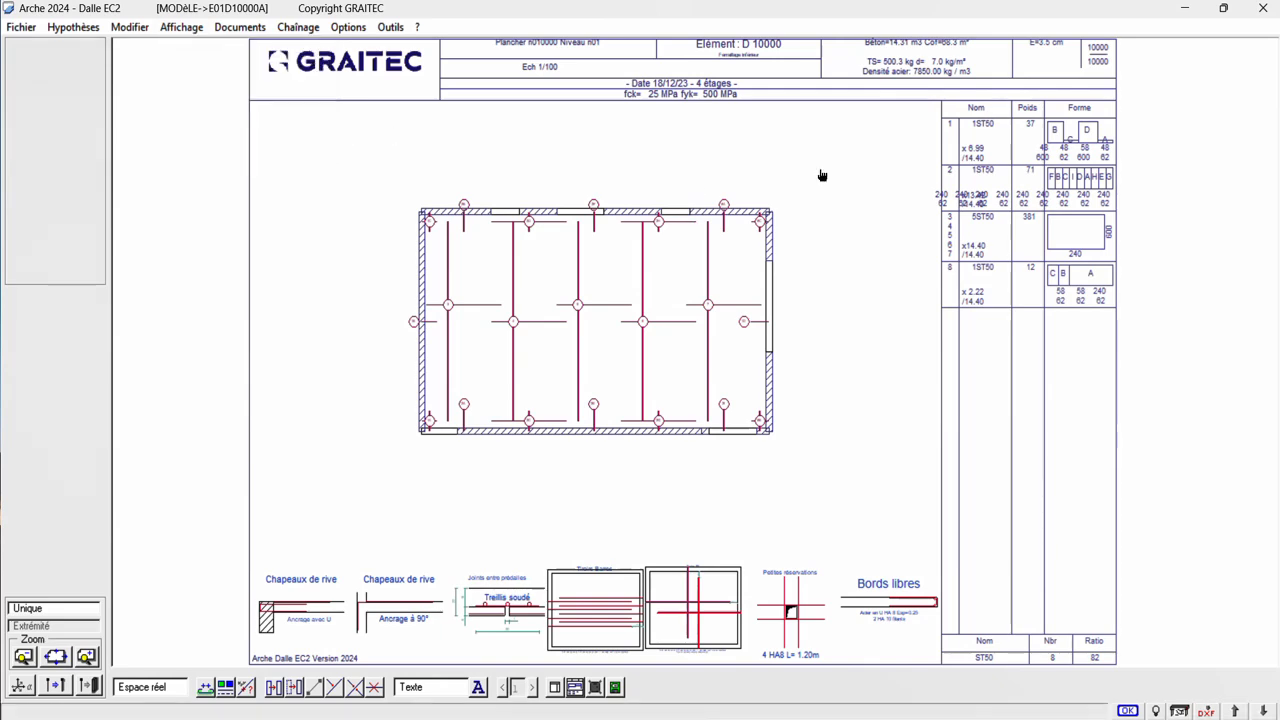
Close the Dalle module without saving and return to Ossature, declining both the model save and the import of reinforcement changes
{"action": "left_click", "coordinate": [1264, 9]}
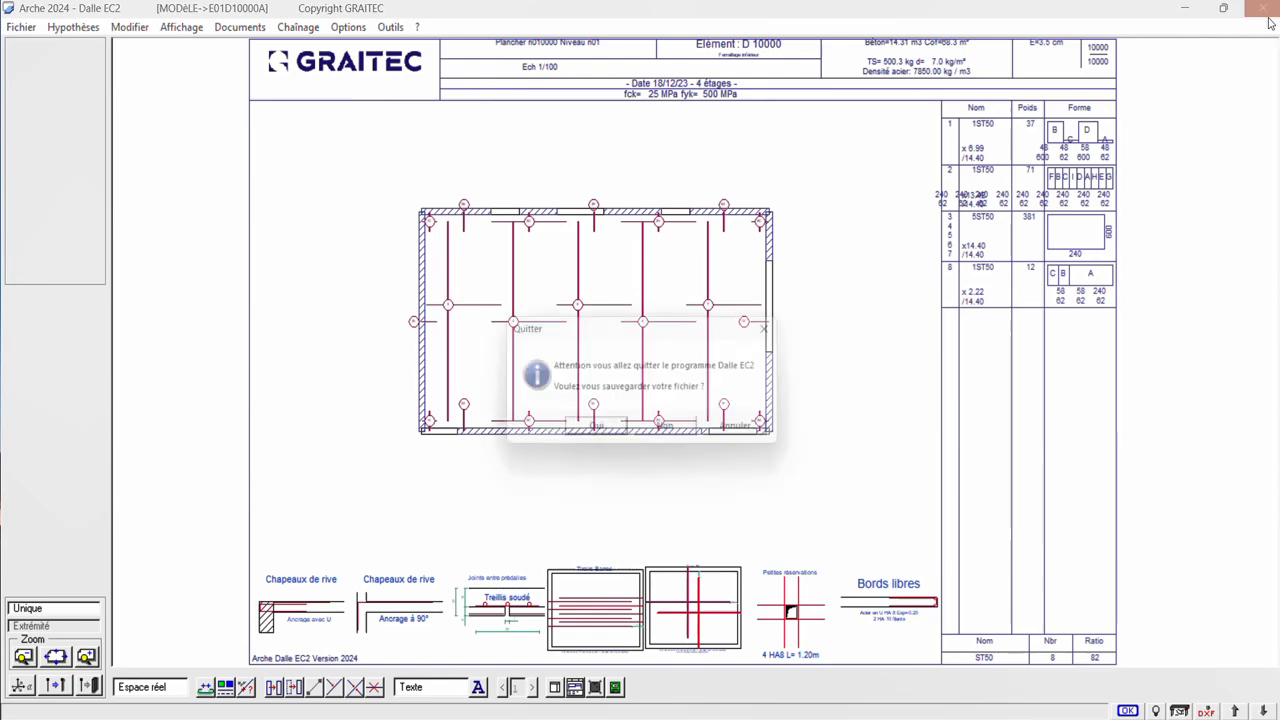
{"action": "left_click", "coordinate": [675, 433]}
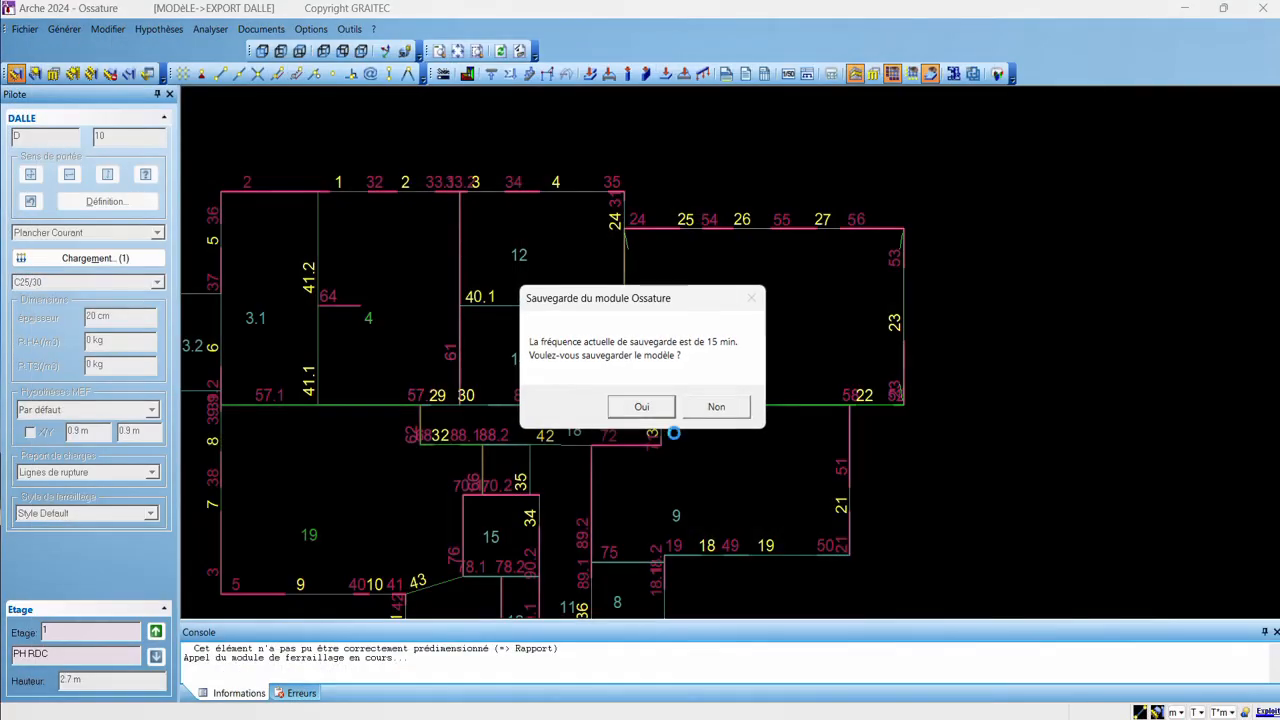
{"action": "left_click", "coordinate": [700, 413]}
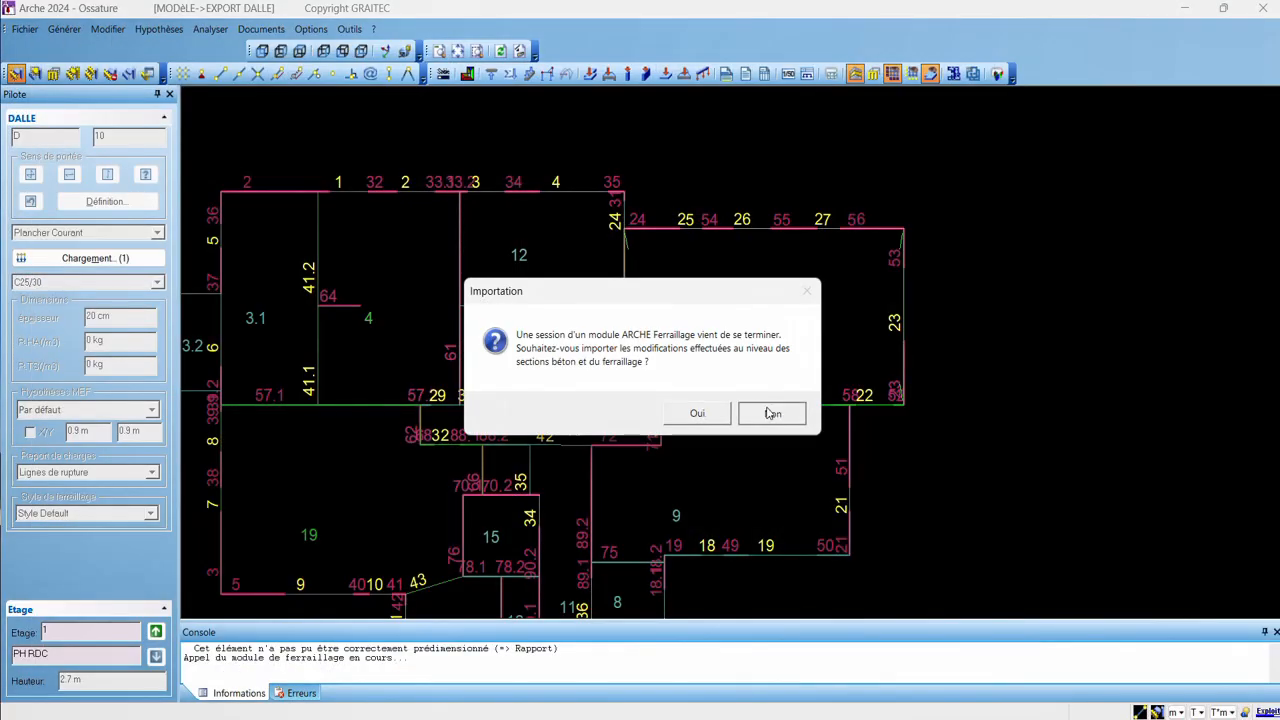
{"action": "left_click", "coordinate": [706, 412]}
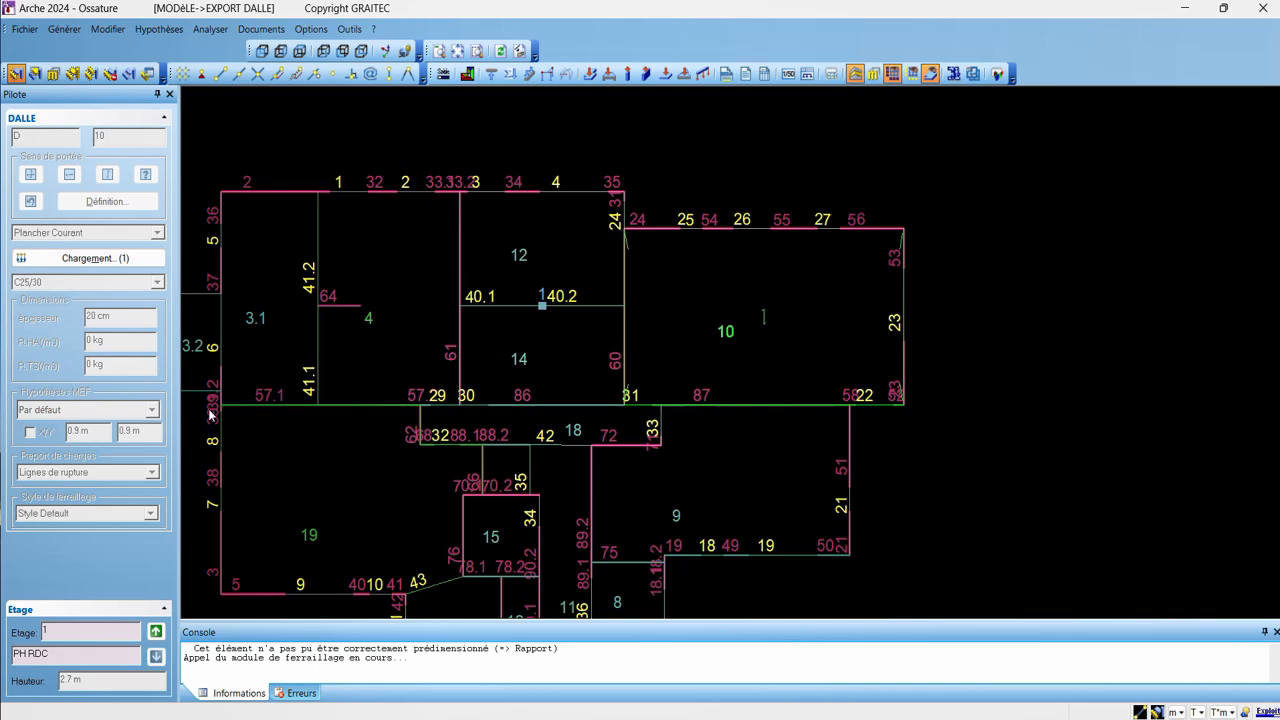
Move up to storey 3 (PH R+2) and select slab 10
{"action": "left_click", "coordinate": [155, 632]}
{"action": "left_click", "coordinate": [155, 632]}
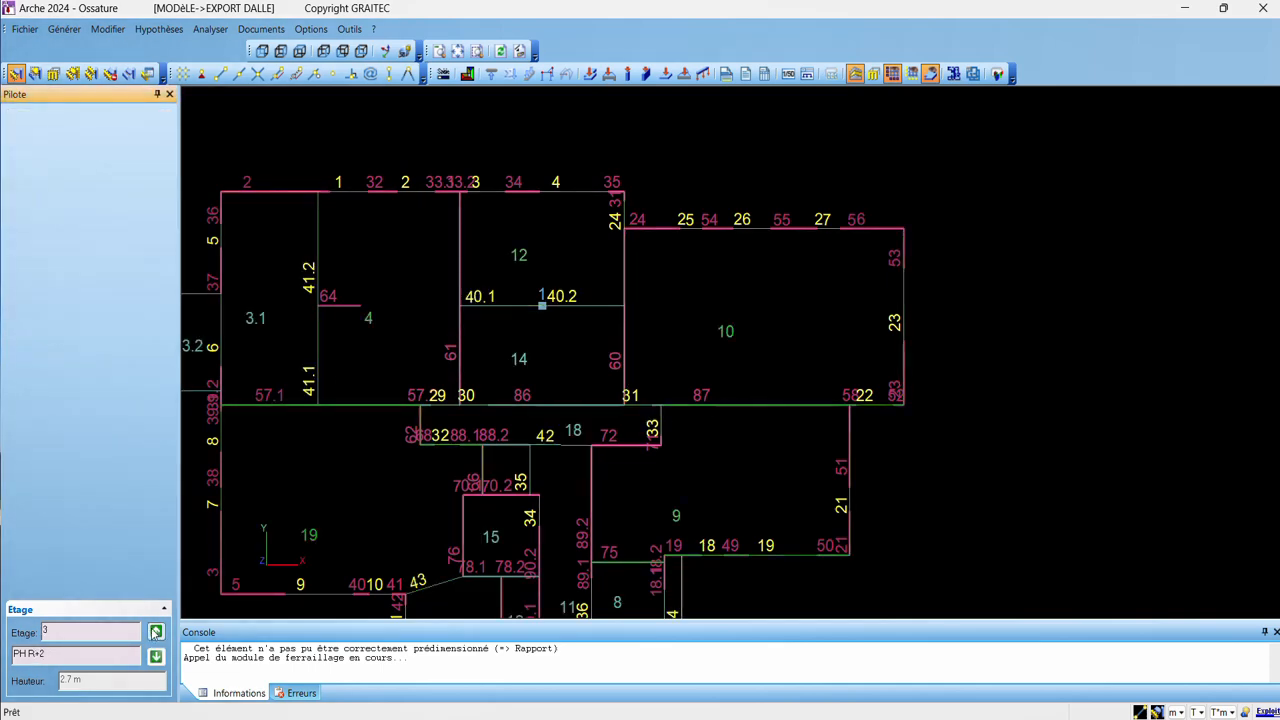
{"action": "left_click", "coordinate": [883, 362]}
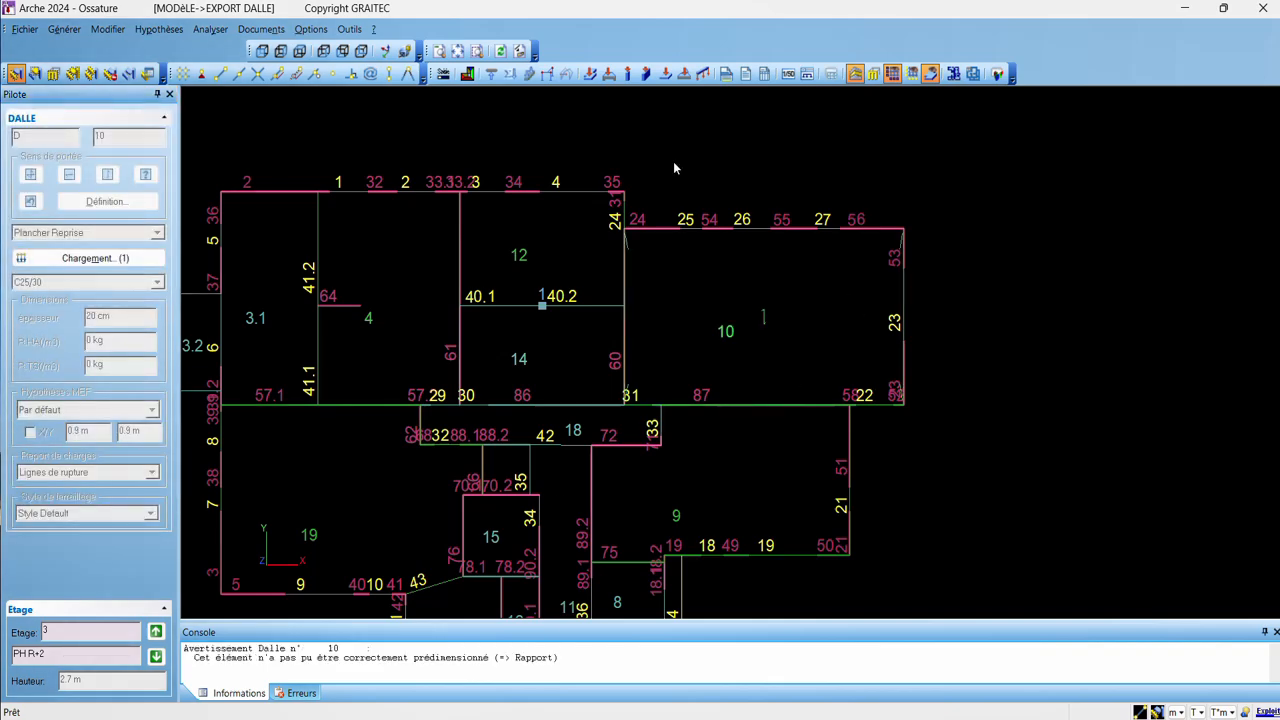
Overlay storeys 3 to 4 to examine the walls bearing on slab 10, and restore the display to storey 3 only
{"action": "key", "text": "alt+x"}
{"action": "left_click_drag", "start_coordinate": [688, 432], "coordinate": [622, 434]}
{"action": "type", "text": "4"}
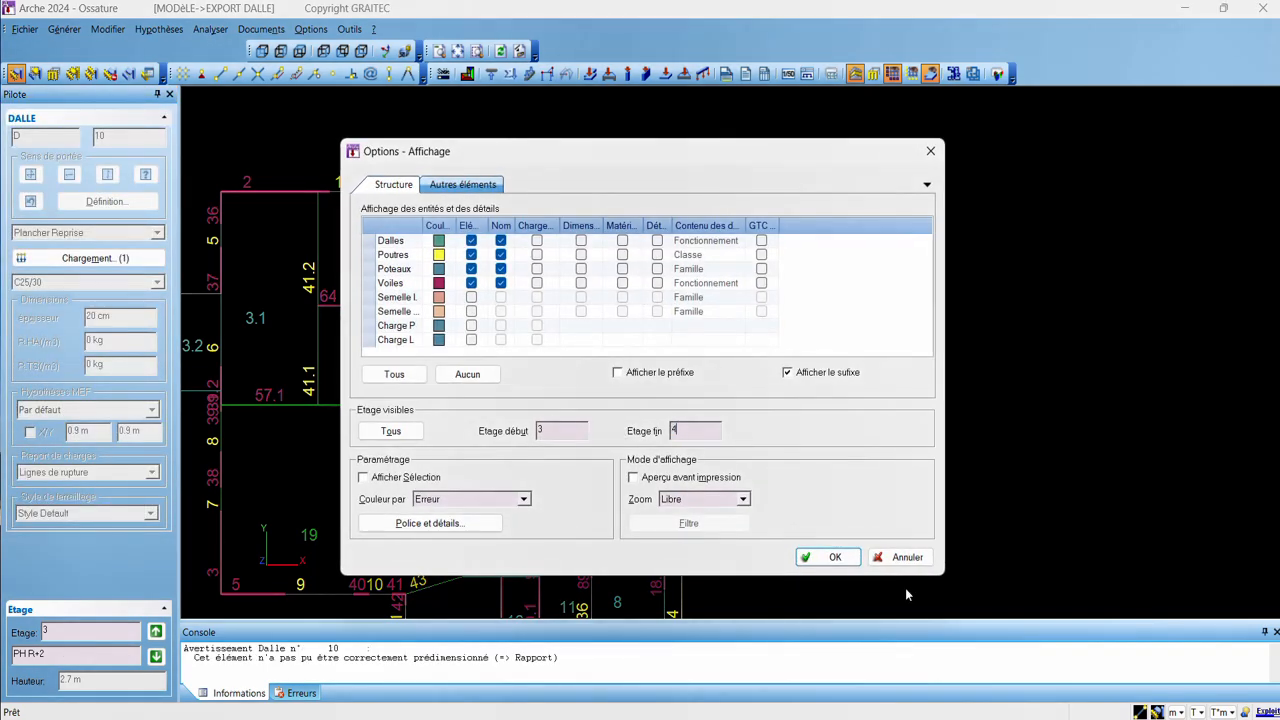
{"action": "key", "text": "Return"}
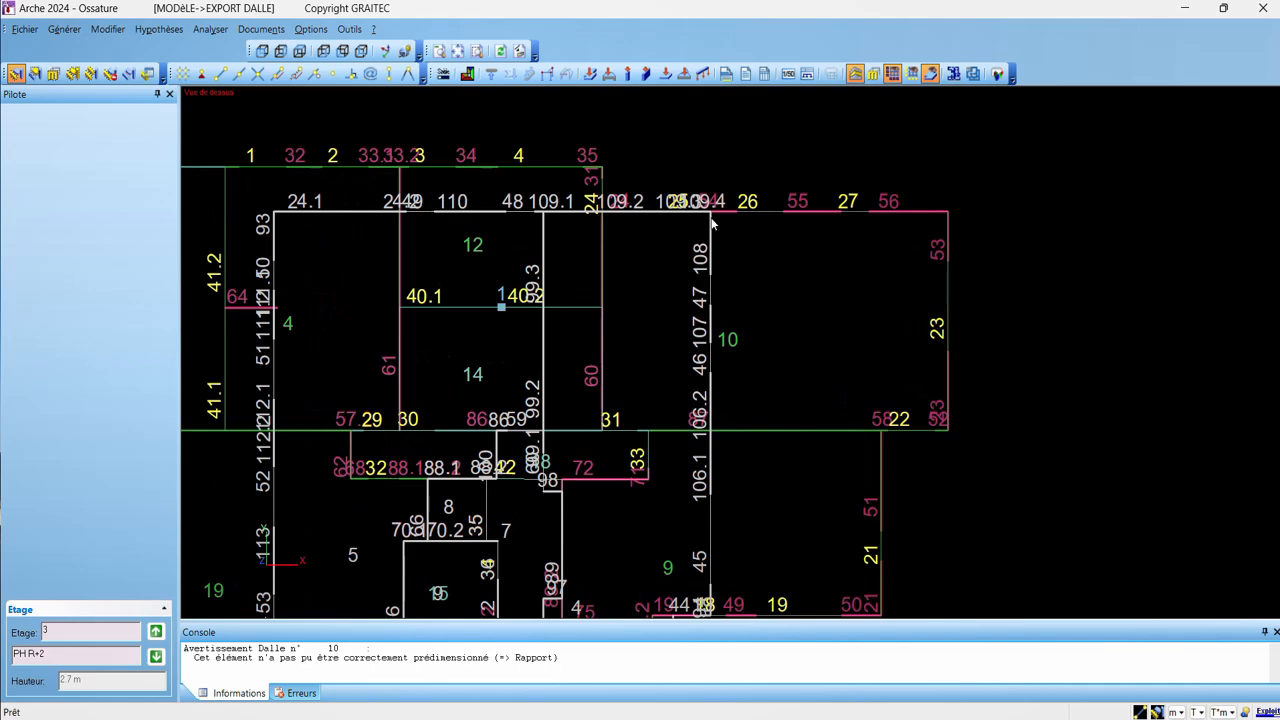
{"action": "middle_click_drag", "start_coordinate": [616, 539], "coordinate": [632, 465]}
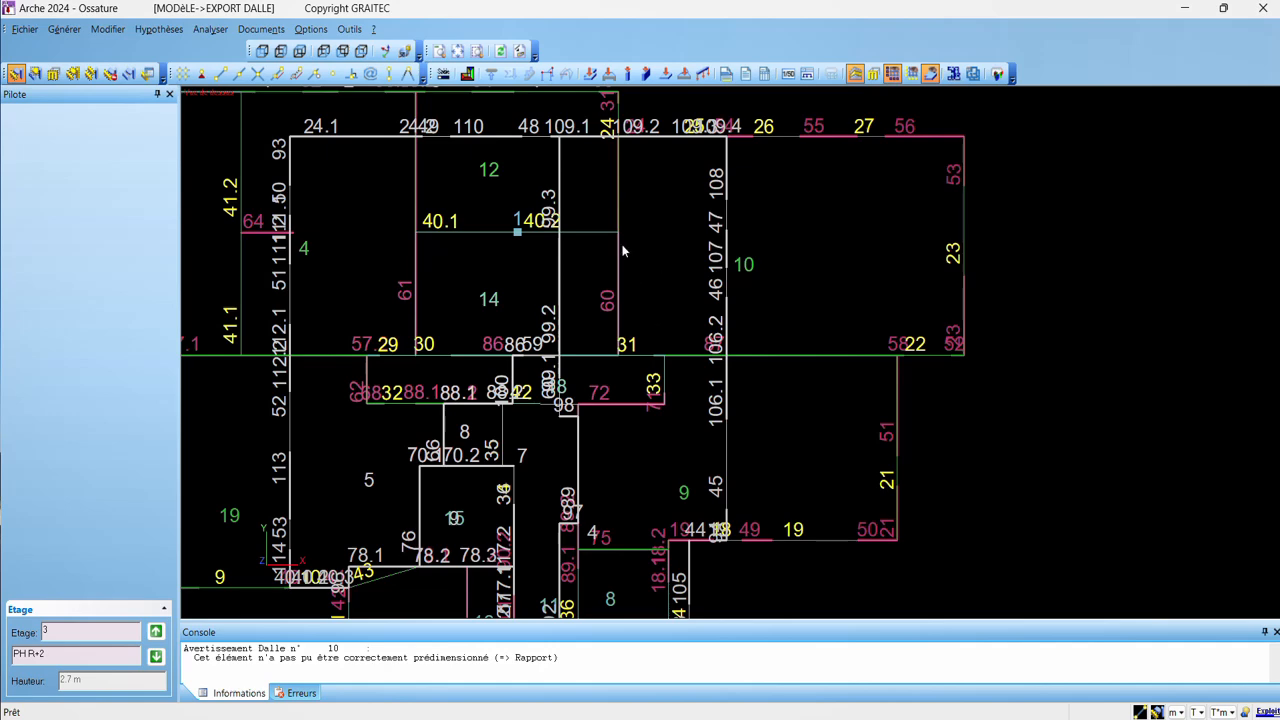
{"action": "key", "text": "alt+x"}
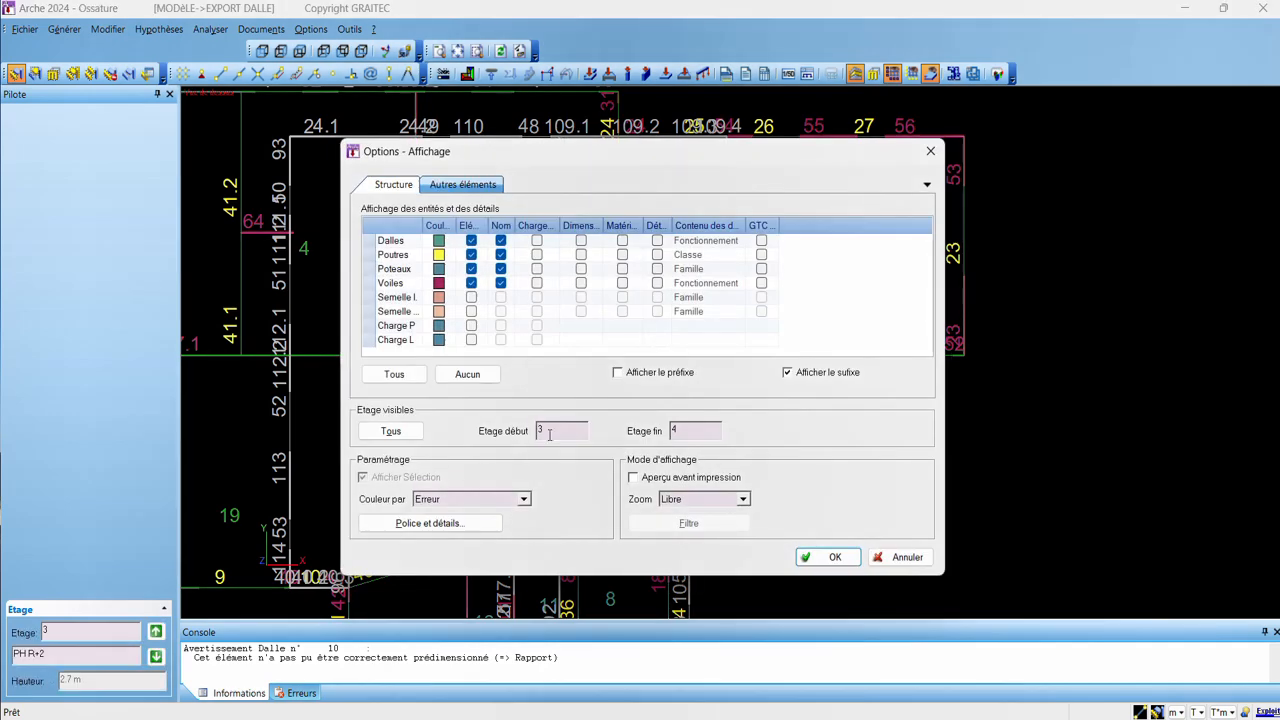
{"action": "left_click", "coordinate": [831, 557]}
Export slab 10 of storey 3 to its reinforcement module
{"action": "left_click", "coordinate": [947, 298]}
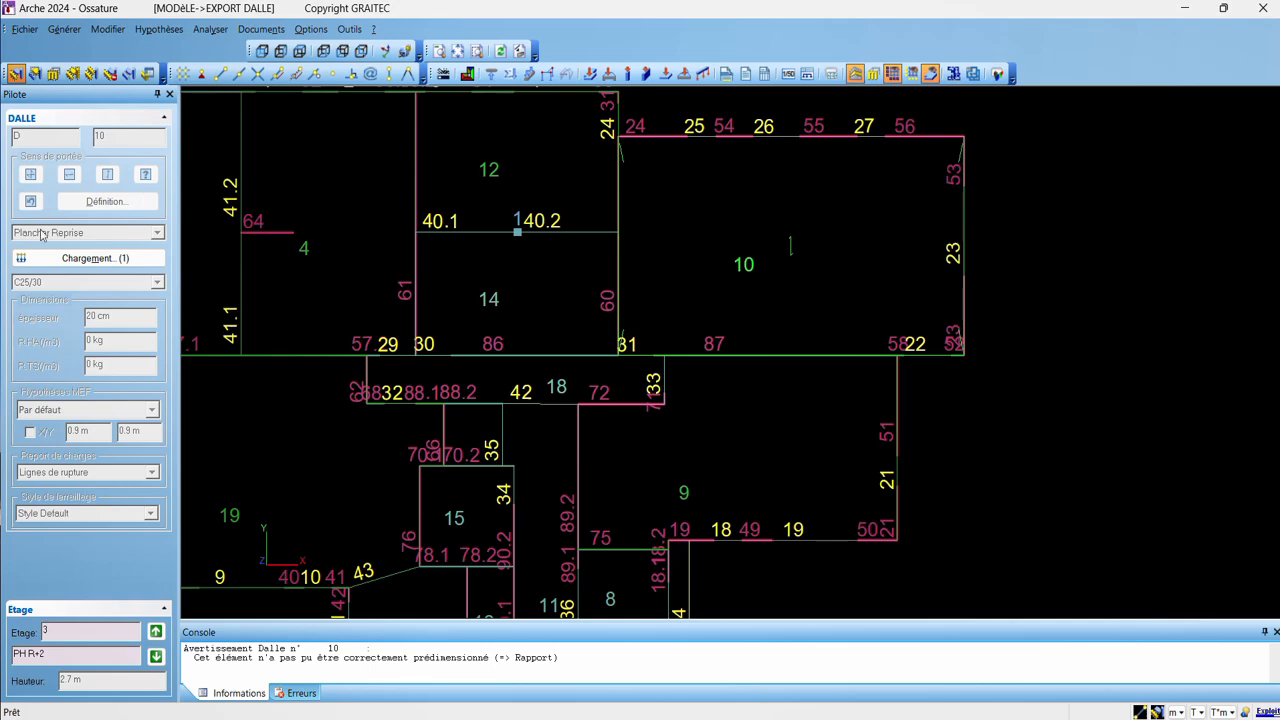
{"action": "left_click", "coordinate": [942, 354]}
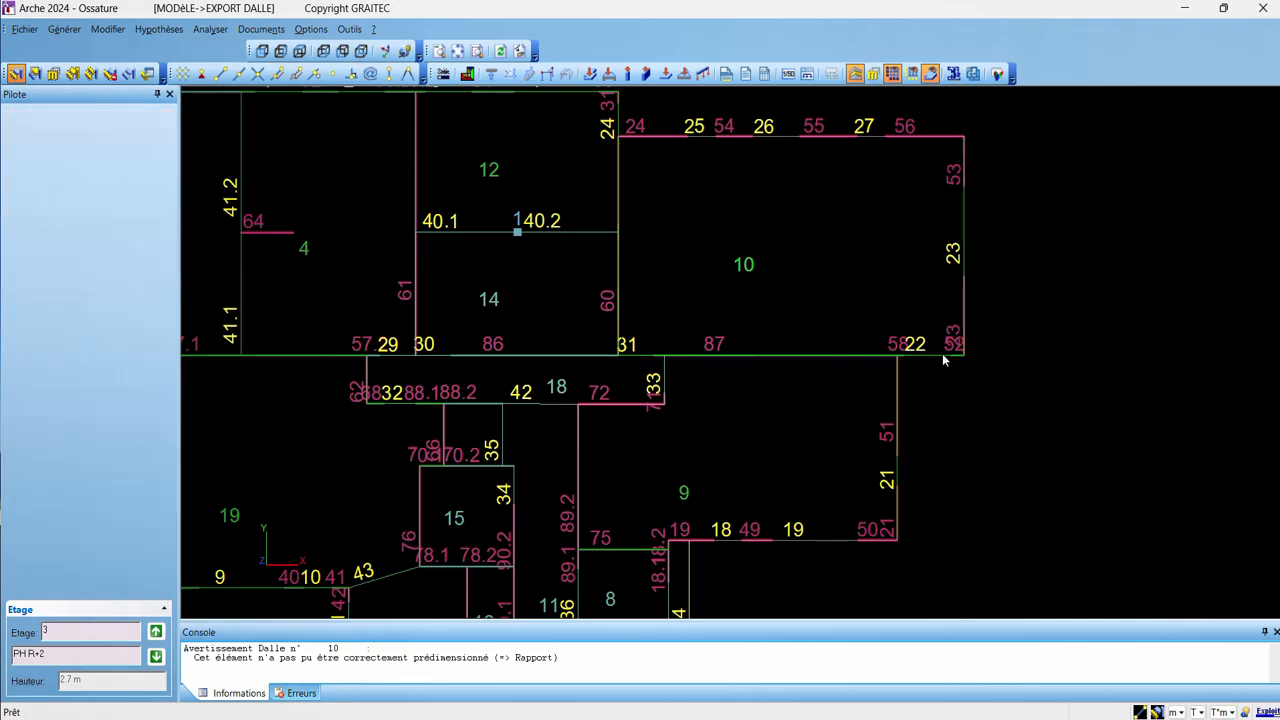
{"action": "right_click", "coordinate": [942, 354]}
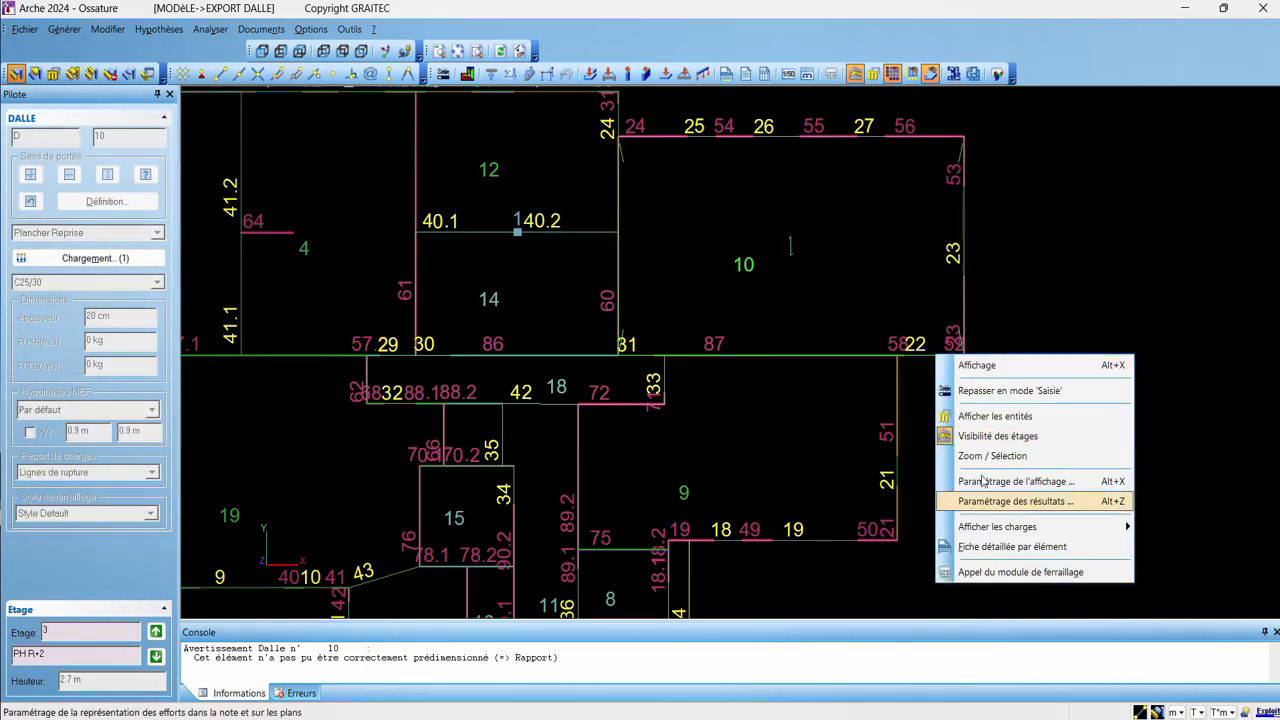
{"action": "left_click", "coordinate": [1016, 573]}
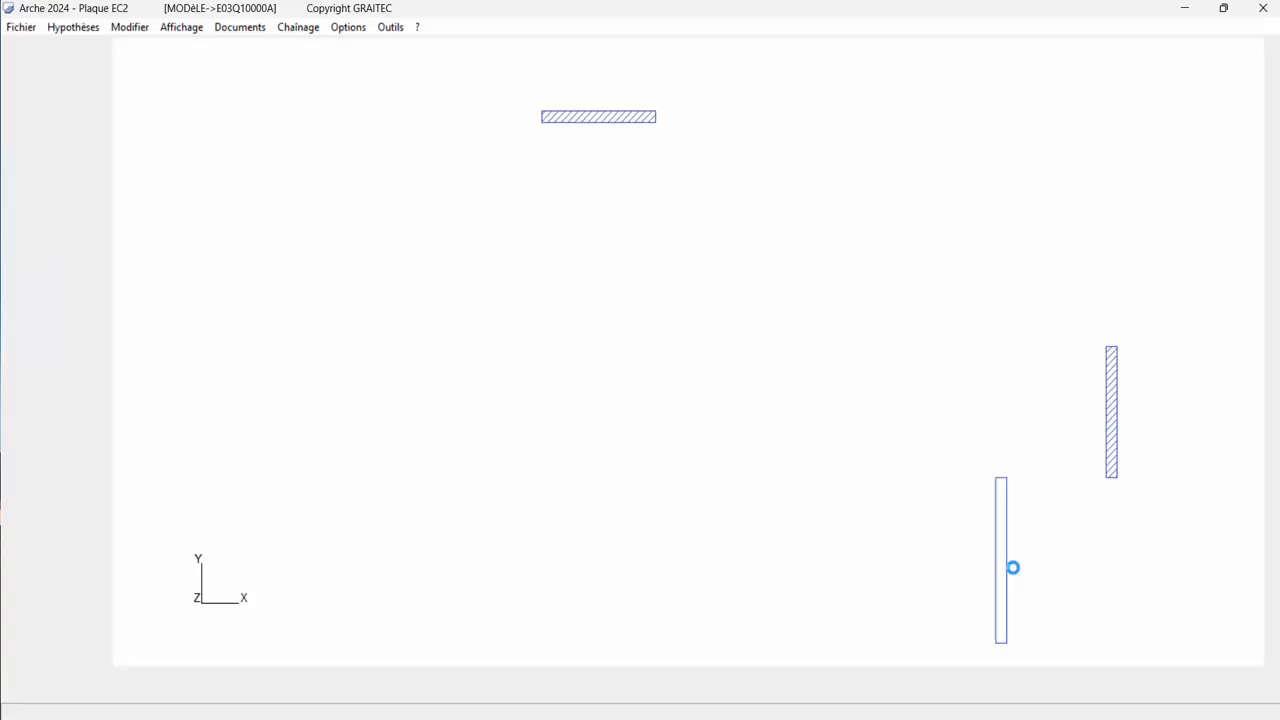
Delete the five wall and beam supports that extend outside the slab's rectangular outline
{"action": "scroll", "coordinate": [891, 405], "scroll_direction": "down", "scroll_amount": 1}
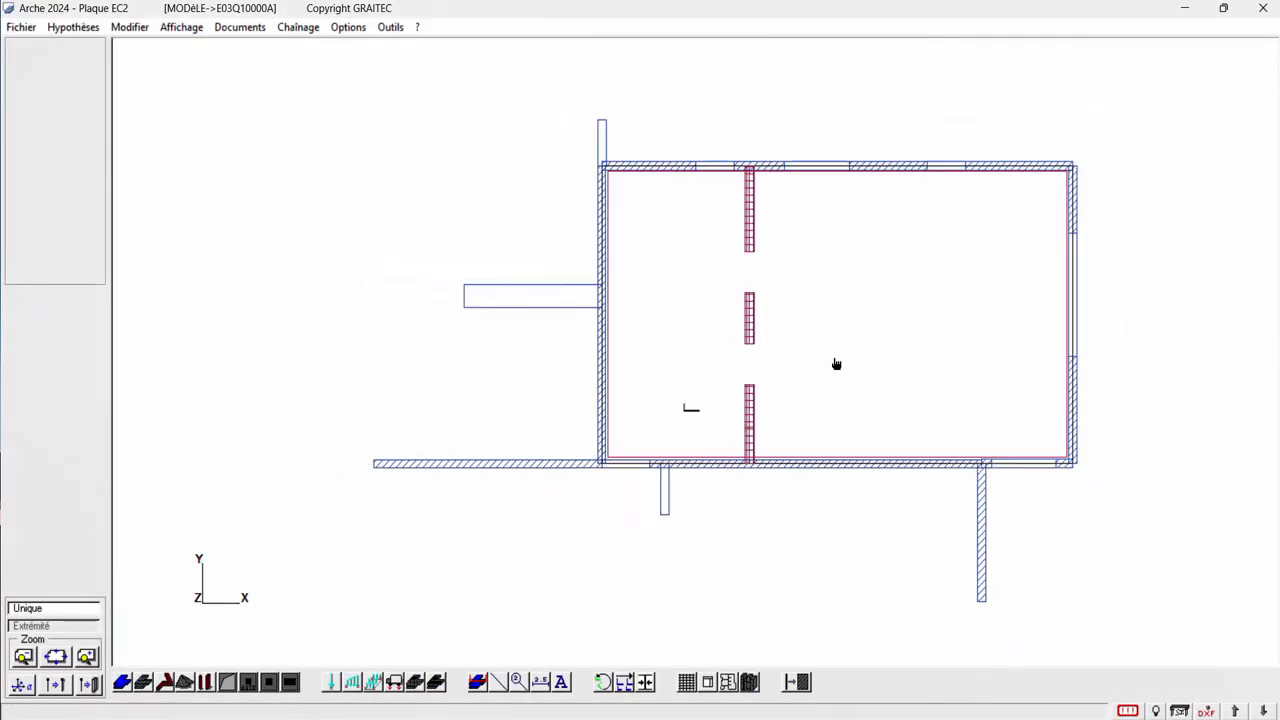
{"action": "middle_click_drag", "start_coordinate": [837, 366], "coordinate": [777, 369]}
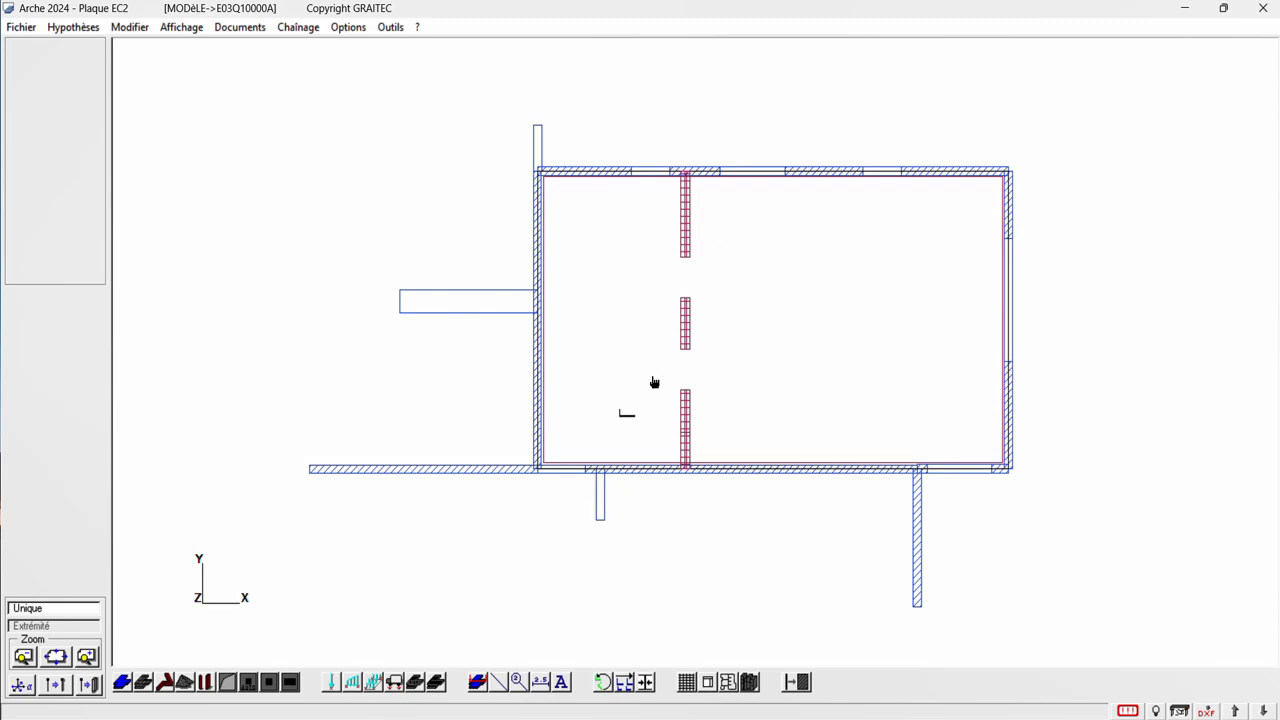
{"action": "left_click", "coordinate": [501, 309]}
{"action": "left_click", "coordinate": [539, 139]}
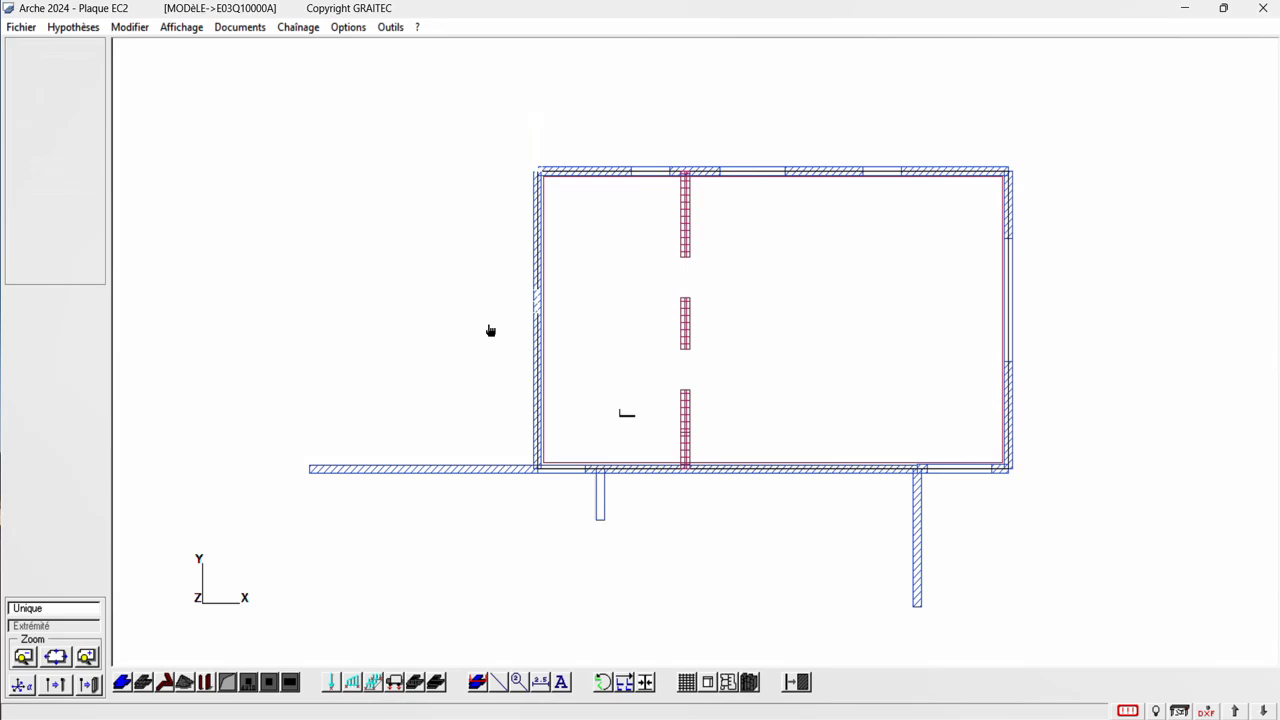
{"action": "left_click", "coordinate": [496, 470]}
{"action": "left_click", "coordinate": [600, 512]}
{"action": "left_click", "coordinate": [937, 532]}
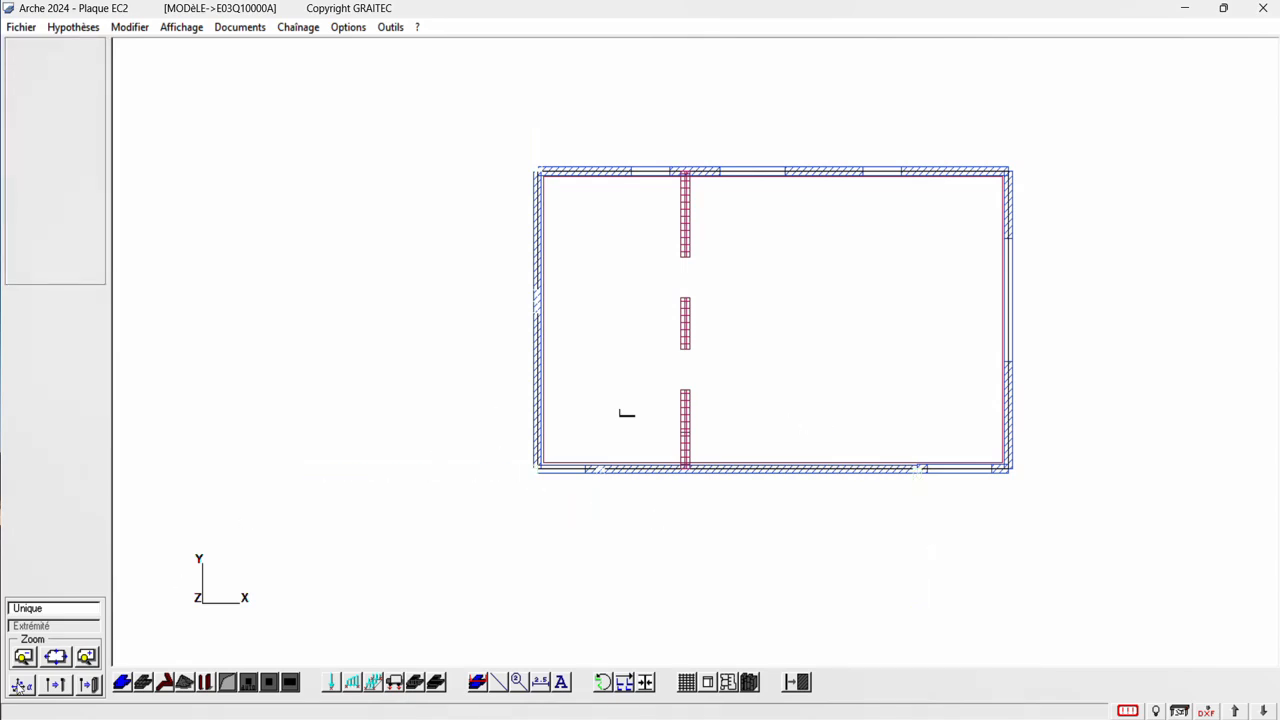
Show the plate model in the predefined NE perspective view, enlarged to fill the drawing area
{"action": "left_click", "coordinate": [21, 686]}
{"action": "left_click", "coordinate": [152, 257]}
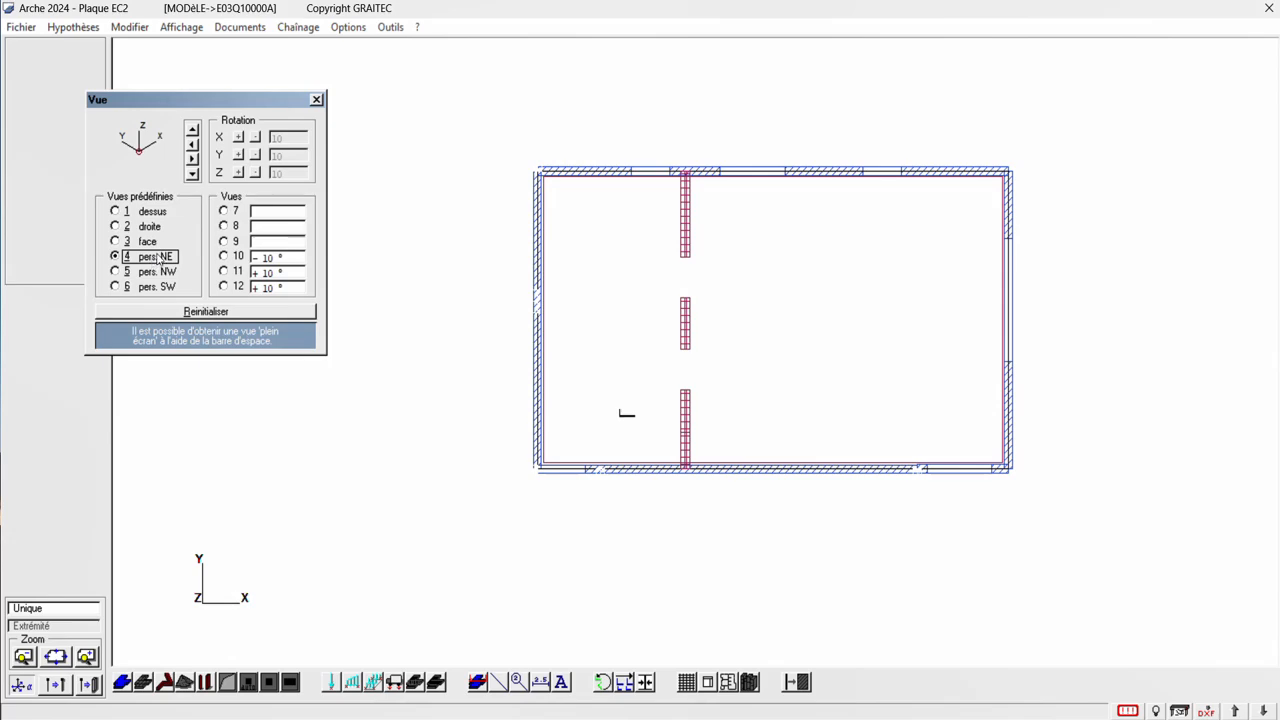
{"action": "key", "text": "Return"}
{"action": "scroll", "coordinate": [772, 276], "scroll_direction": "up", "scroll_amount": 4}
{"action": "scroll", "coordinate": [772, 276], "scroll_direction": "up", "scroll_amount": 4}
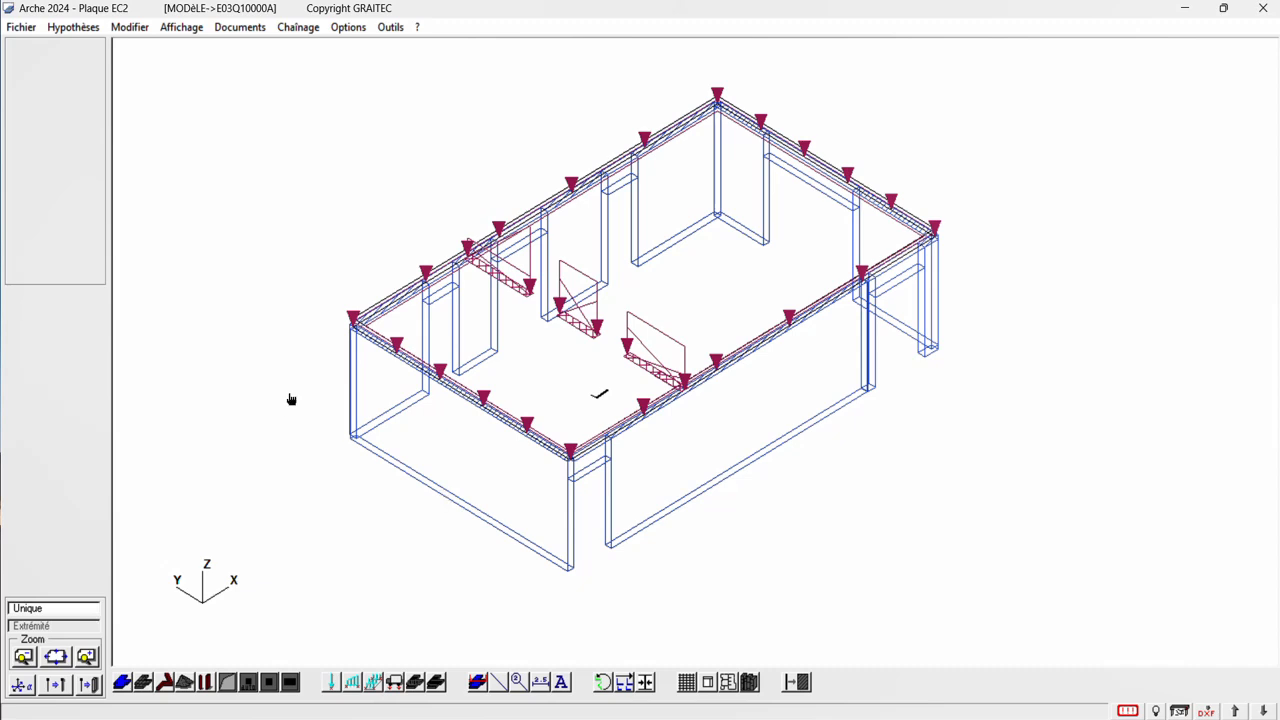
Inspect the plate's surface load, the middle interior line load, and the floor's thickness and mesh properties
{"action": "left_click", "coordinate": [358, 334]}
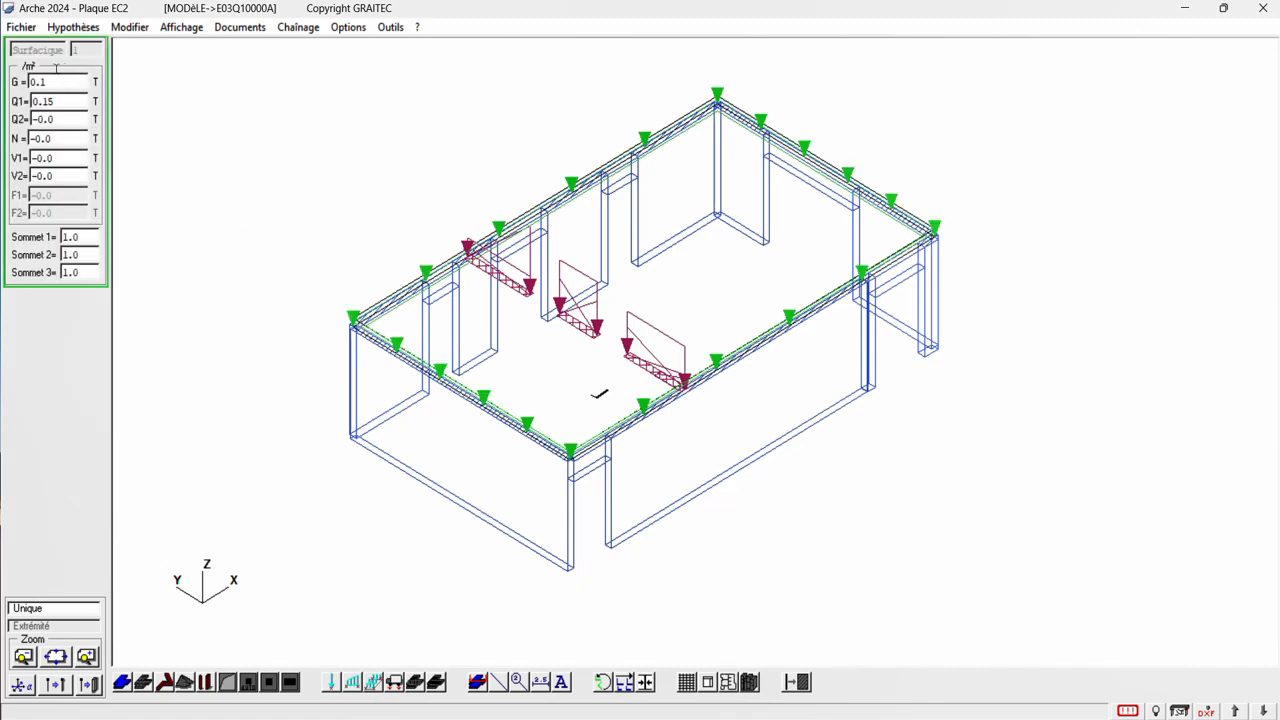
{"action": "left_click", "coordinate": [52, 82]}
{"action": "left_click", "coordinate": [585, 328]}
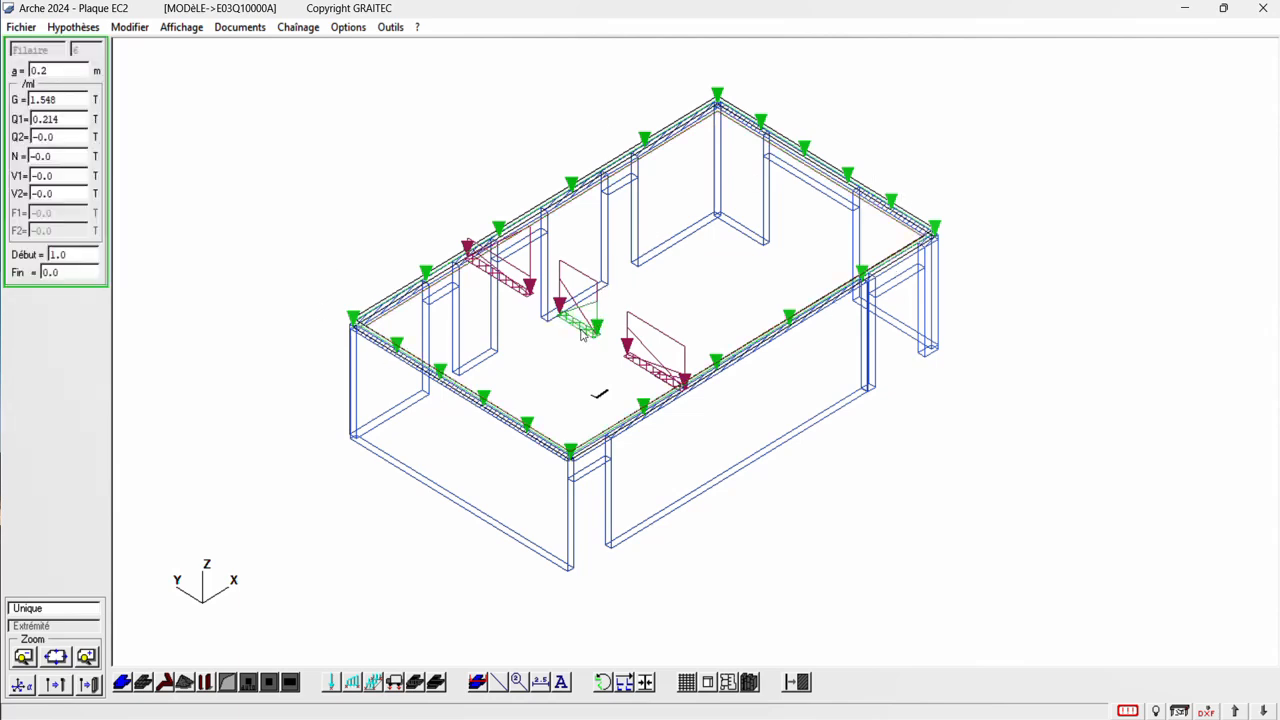
{"action": "key", "text": "ctrl"}
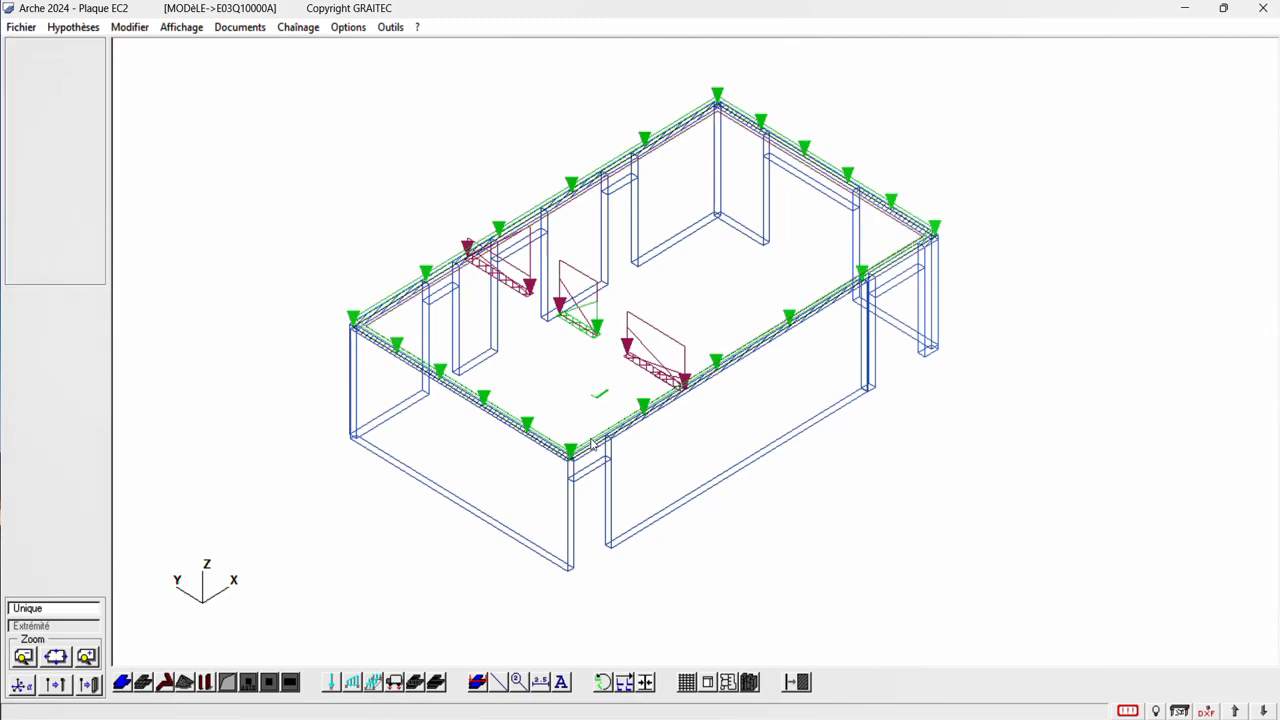
{"action": "scroll", "coordinate": [743, 386], "scroll_direction": "down", "scroll_amount": 3}
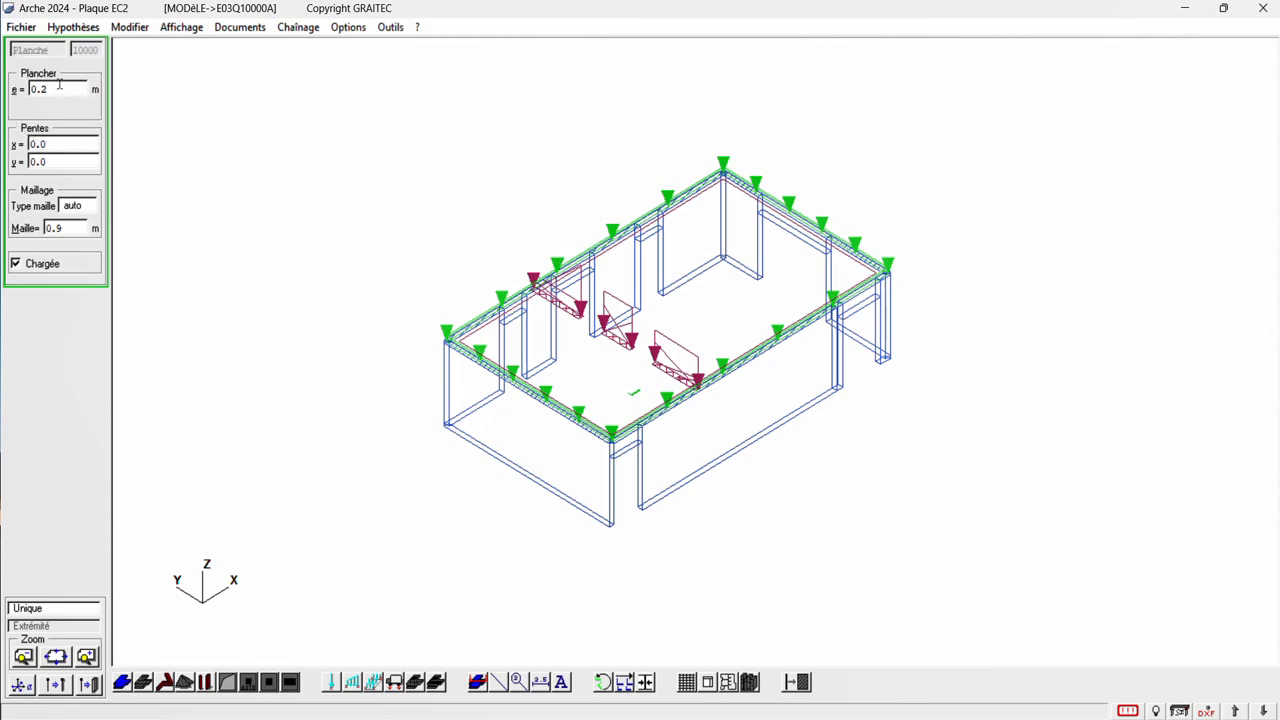
Review the plate's reinforced concrete hypotheses, including materials, exposure class and steel behaviour law
{"action": "left_click", "coordinate": [72, 228]}
{"action": "left_click", "coordinate": [72, 27]}
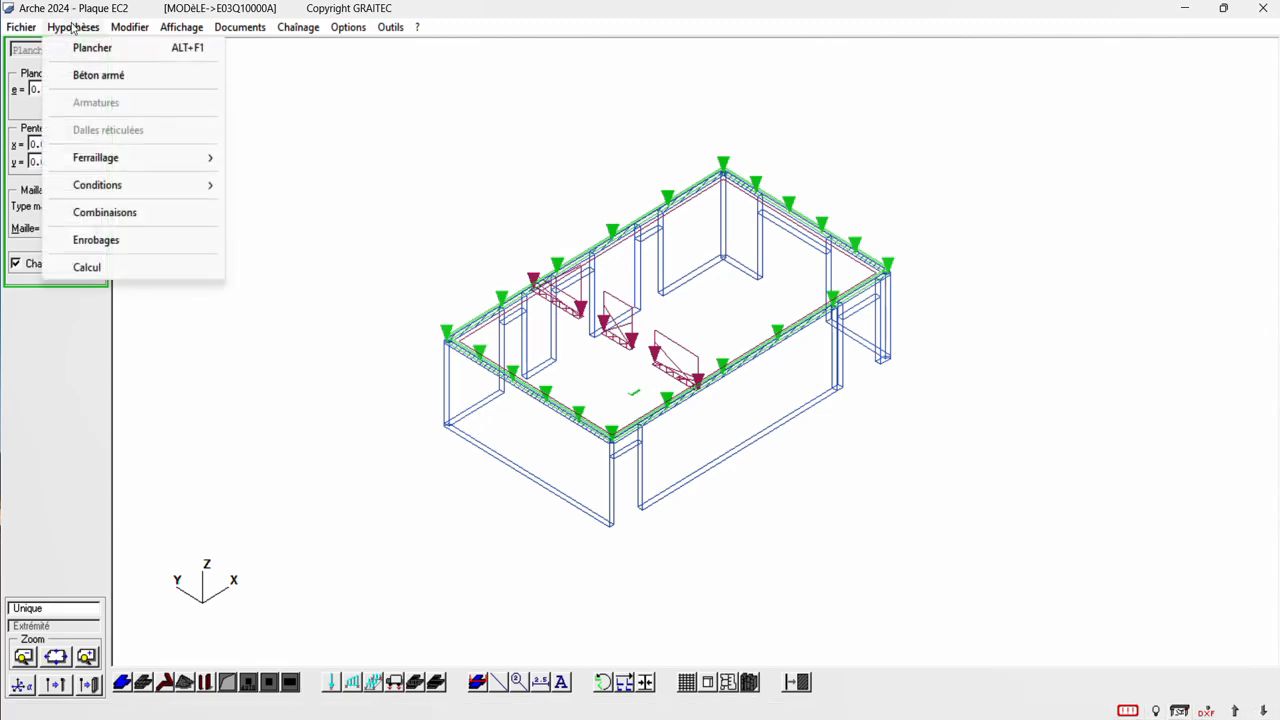
{"action": "left_click", "coordinate": [92, 76]}
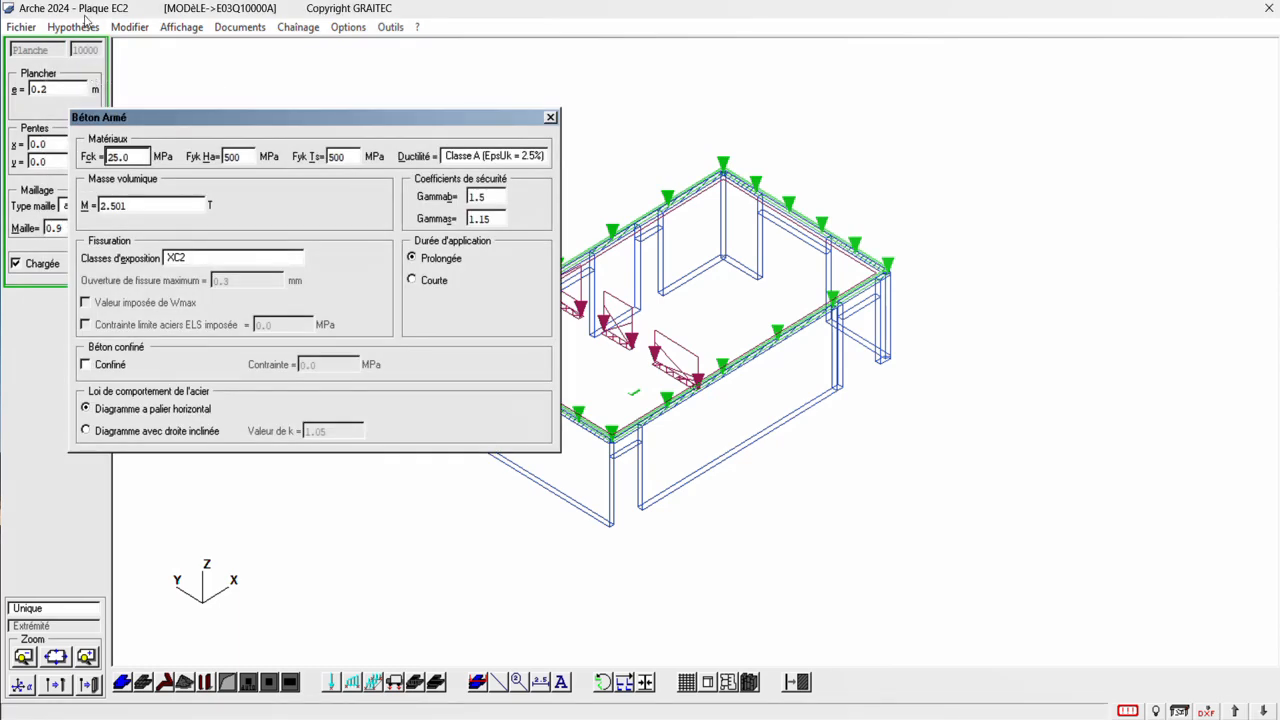
Set both the top and bottom concrete covers of the plate to 0.035 m
{"action": "left_click", "coordinate": [88, 24]}
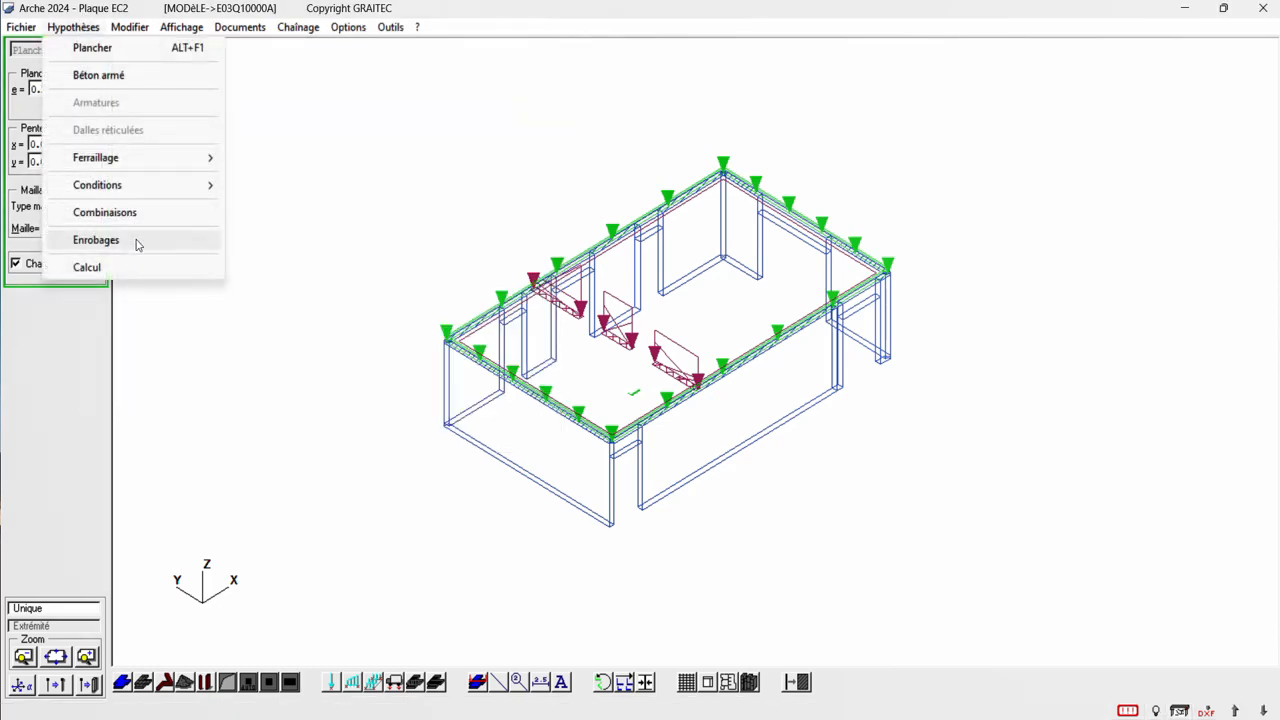
{"action": "left_click", "coordinate": [96, 240]}
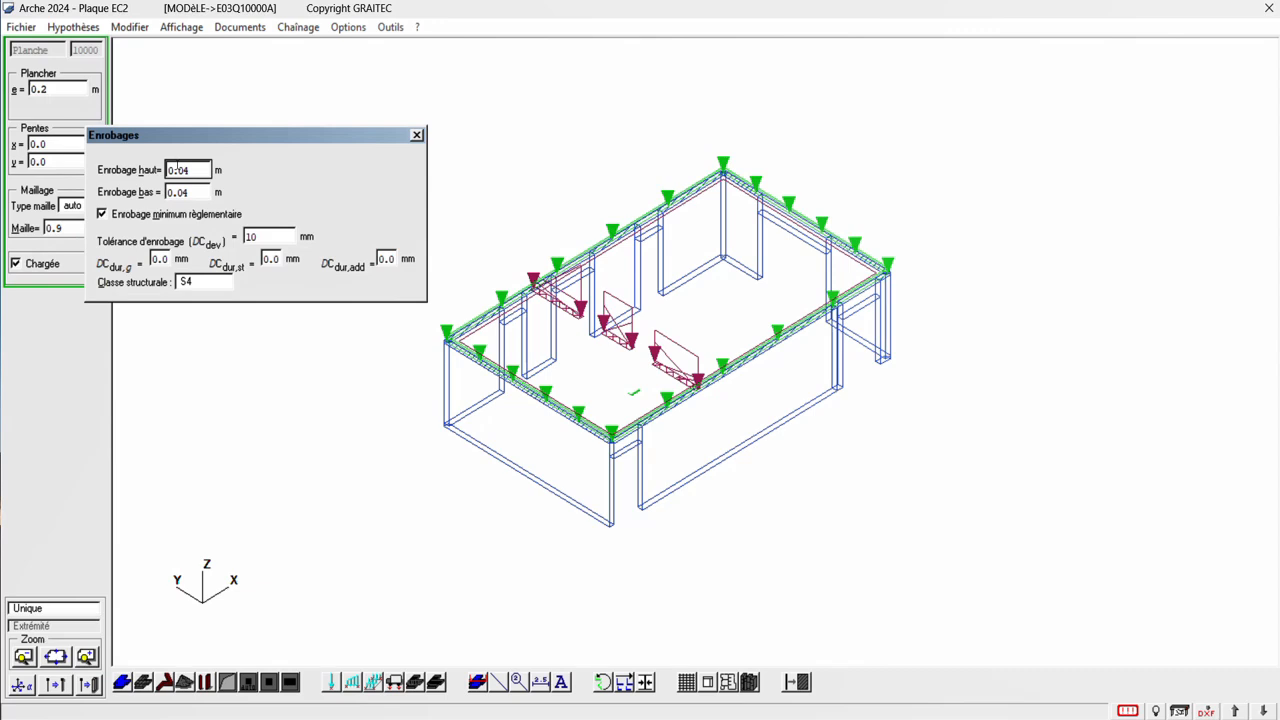
{"action": "double_click", "coordinate": [172, 170]}
{"action": "type", "text": "0."}
{"action": "double_click", "coordinate": [172, 191]}
{"action": "type", "text": "0."}
{"action": "key", "text": "Return"}
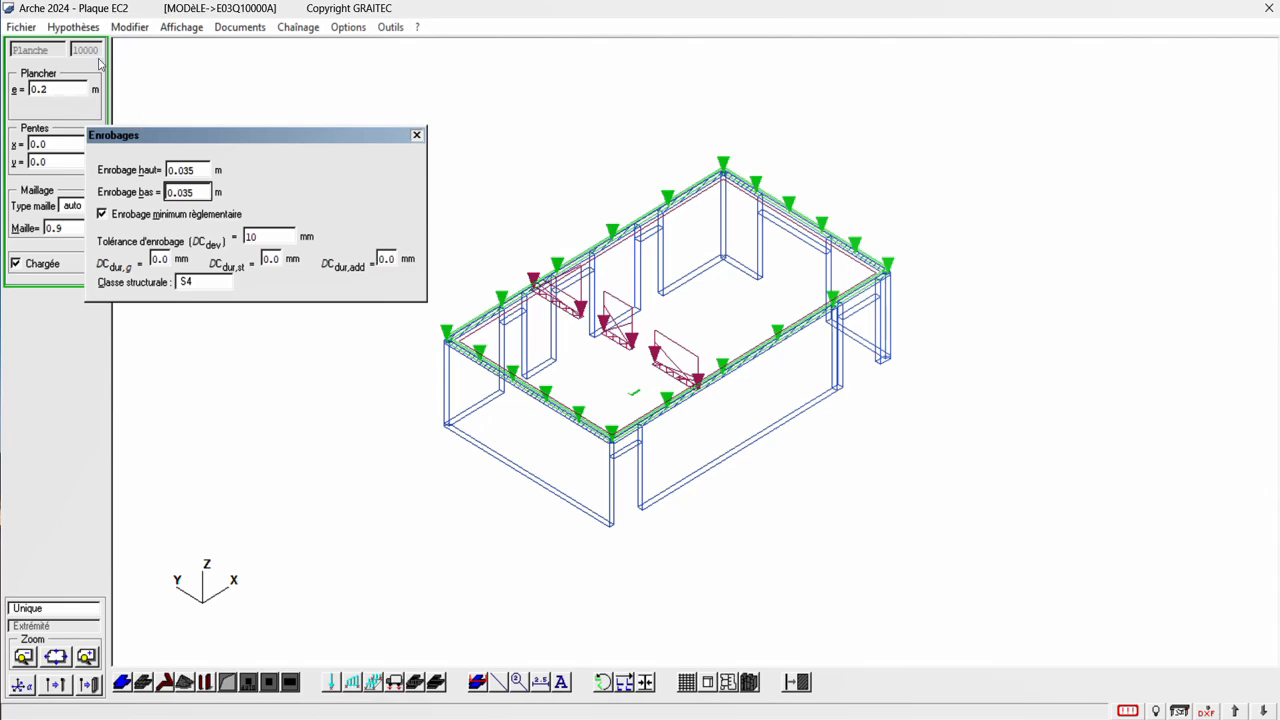
{"action": "left_click", "coordinate": [417, 134]}
Check the calculation hypotheses for loading, wall modelling, mesh refinement and minimum densities, and run the plate calculation
{"action": "left_click", "coordinate": [73, 27]}
{"action": "left_click", "coordinate": [87, 267]}
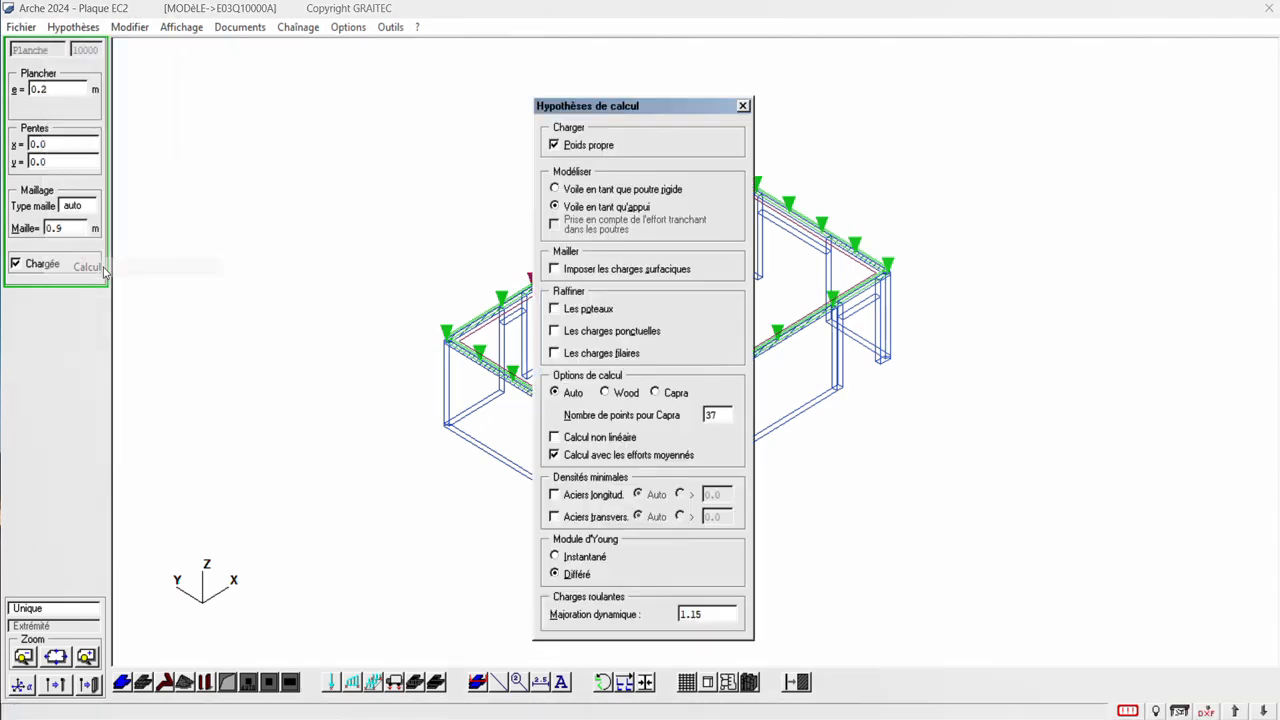
{"action": "left_click_drag", "start_coordinate": [1037, 104], "coordinate": [1086, 96]}
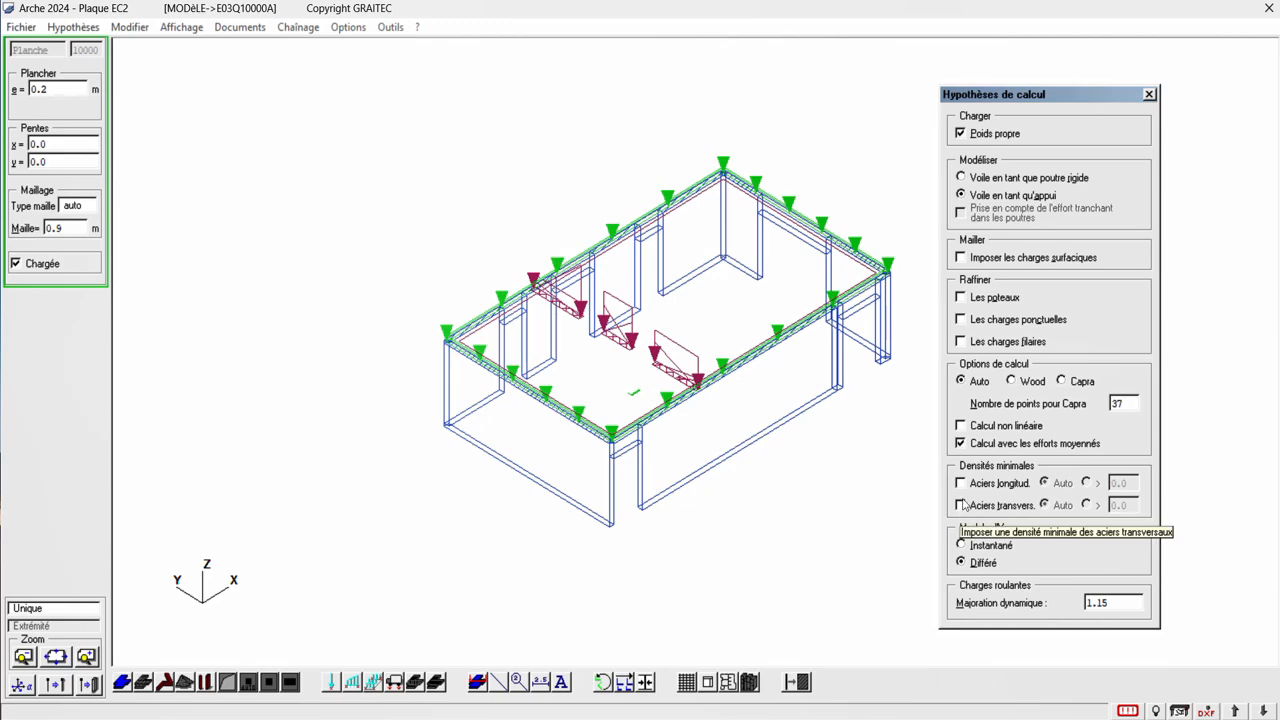
{"action": "left_click", "coordinate": [1149, 94]}
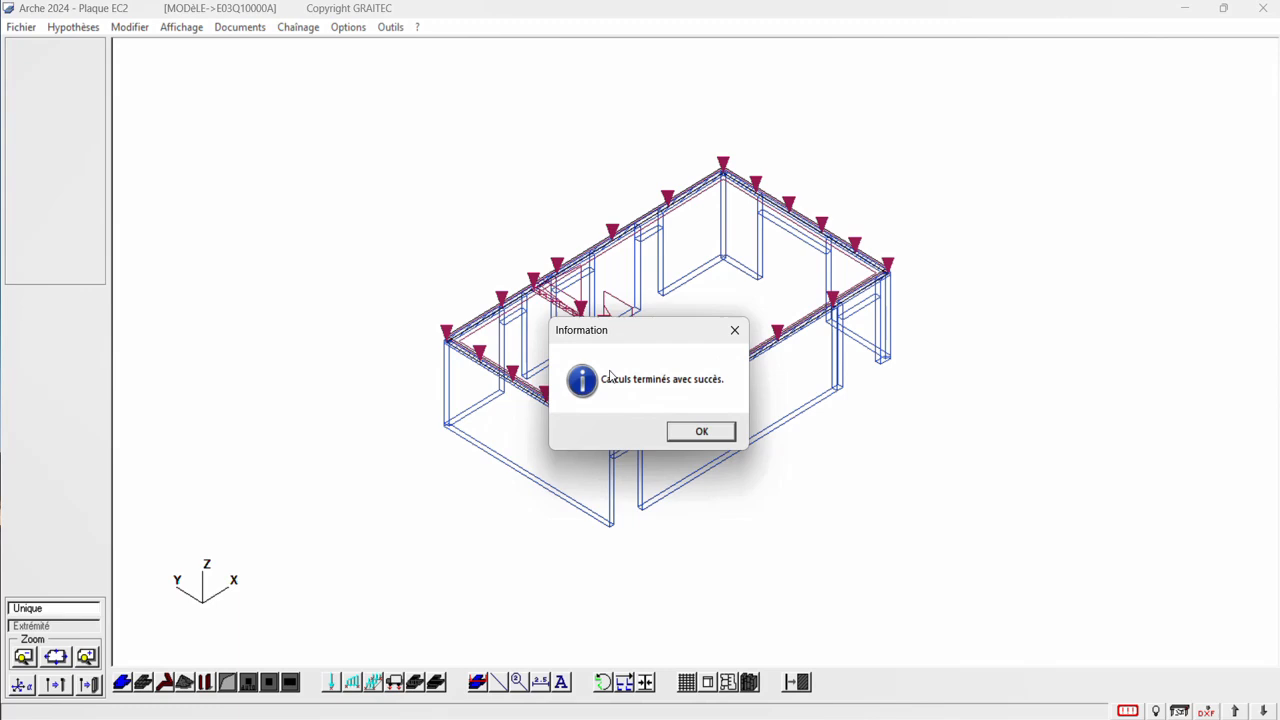
{"action": "left_click", "coordinate": [722, 432]}
Display the ELU reinforcement maps and compare the lower and upper steel along X with the lower steel along Y
{"action": "left_click", "coordinate": [166, 30]}
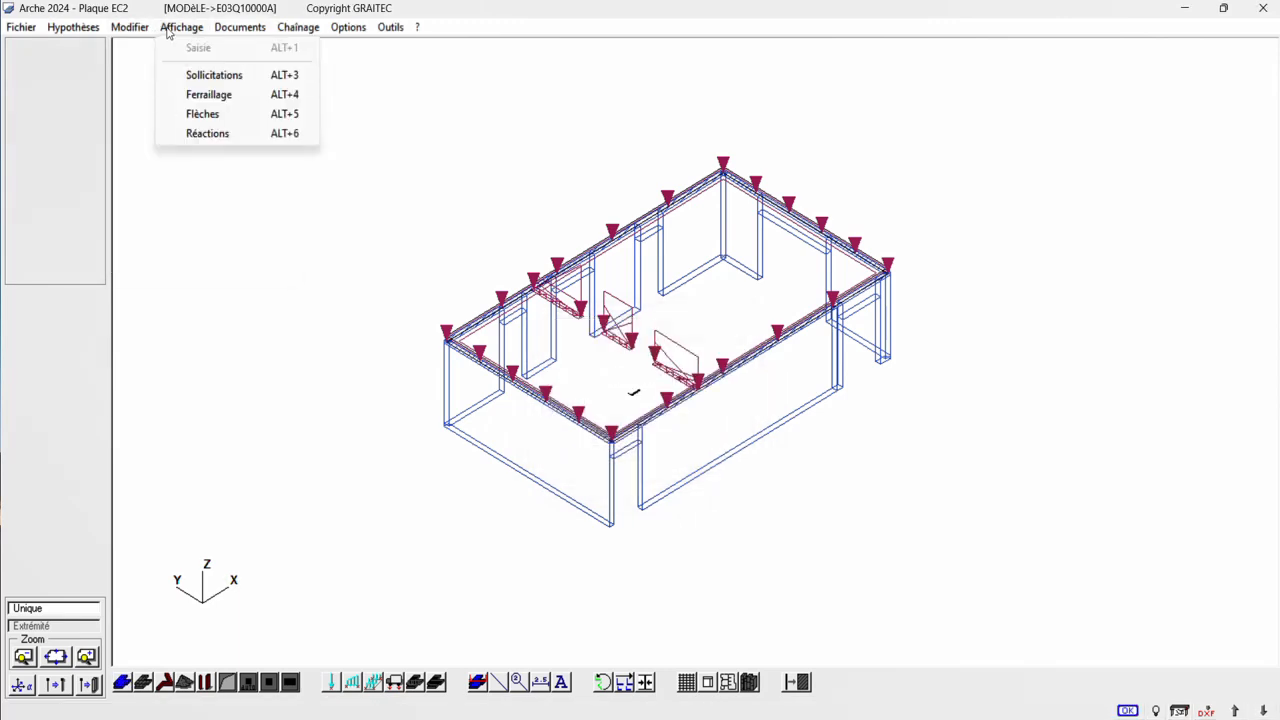
{"action": "left_click", "coordinate": [193, 98]}
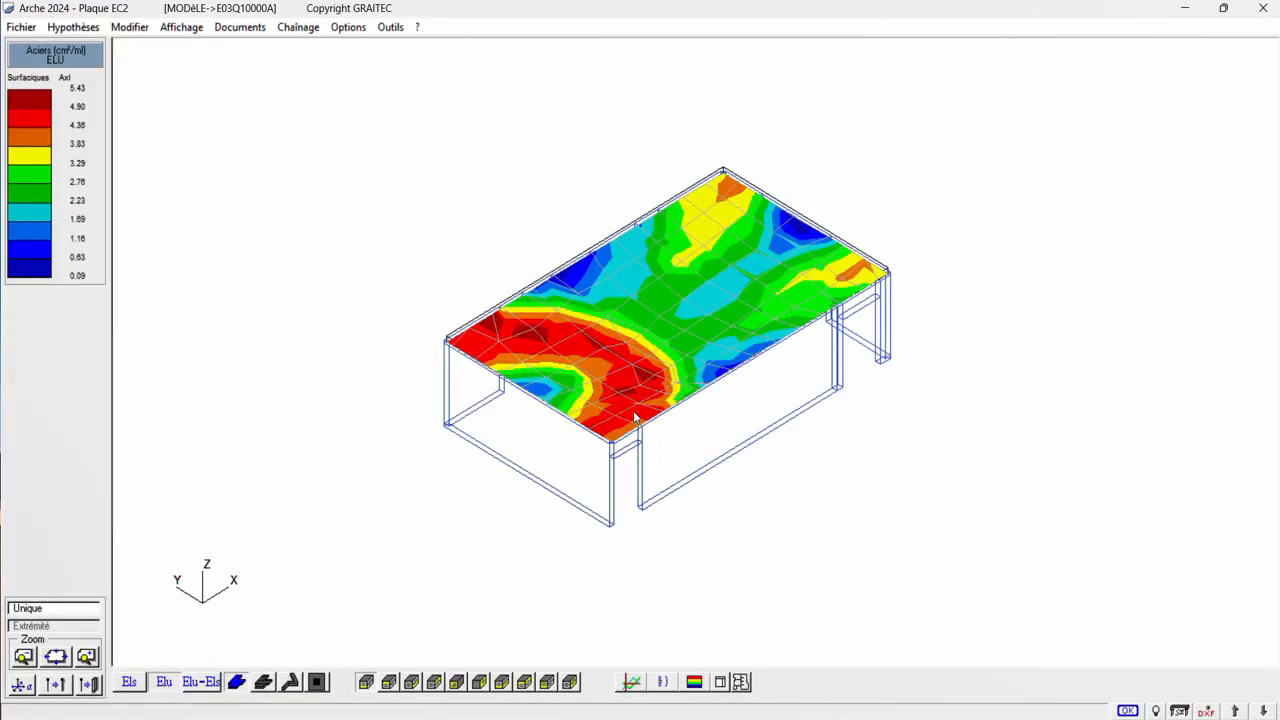
{"action": "left_click", "coordinate": [136, 690]}
{"action": "left_click", "coordinate": [387, 686]}
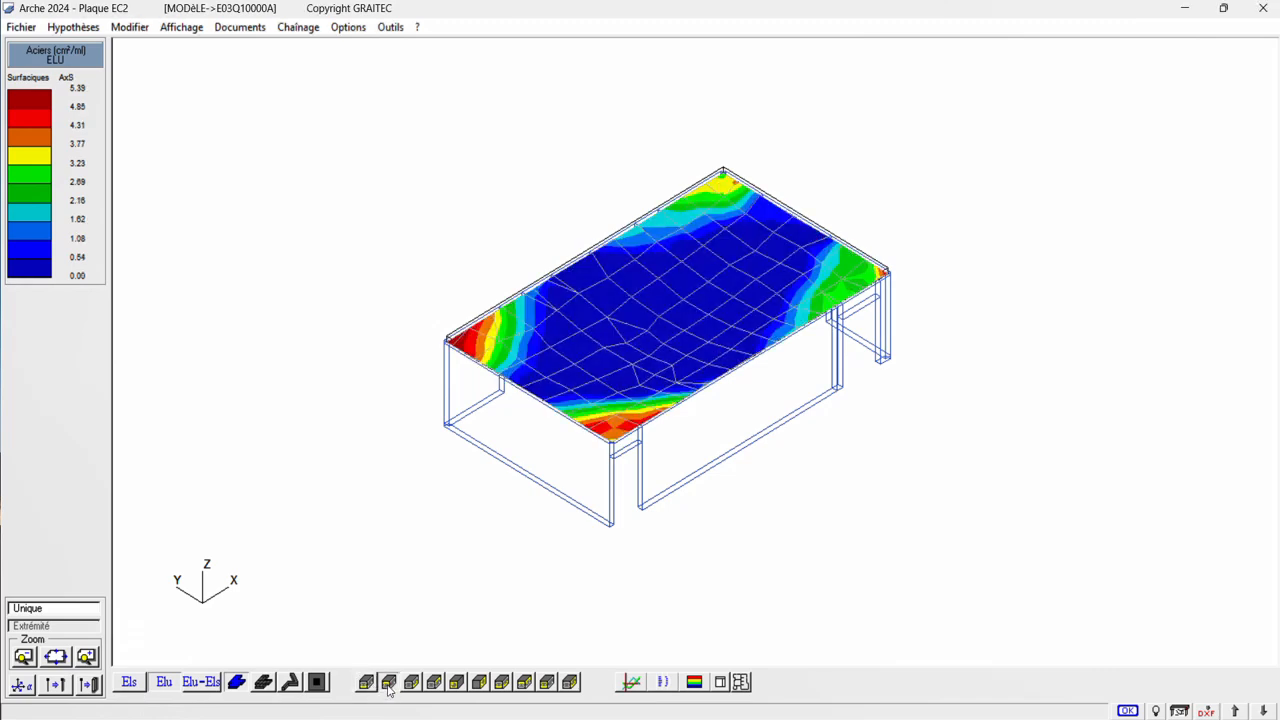
{"action": "left_click", "coordinate": [410, 687]}
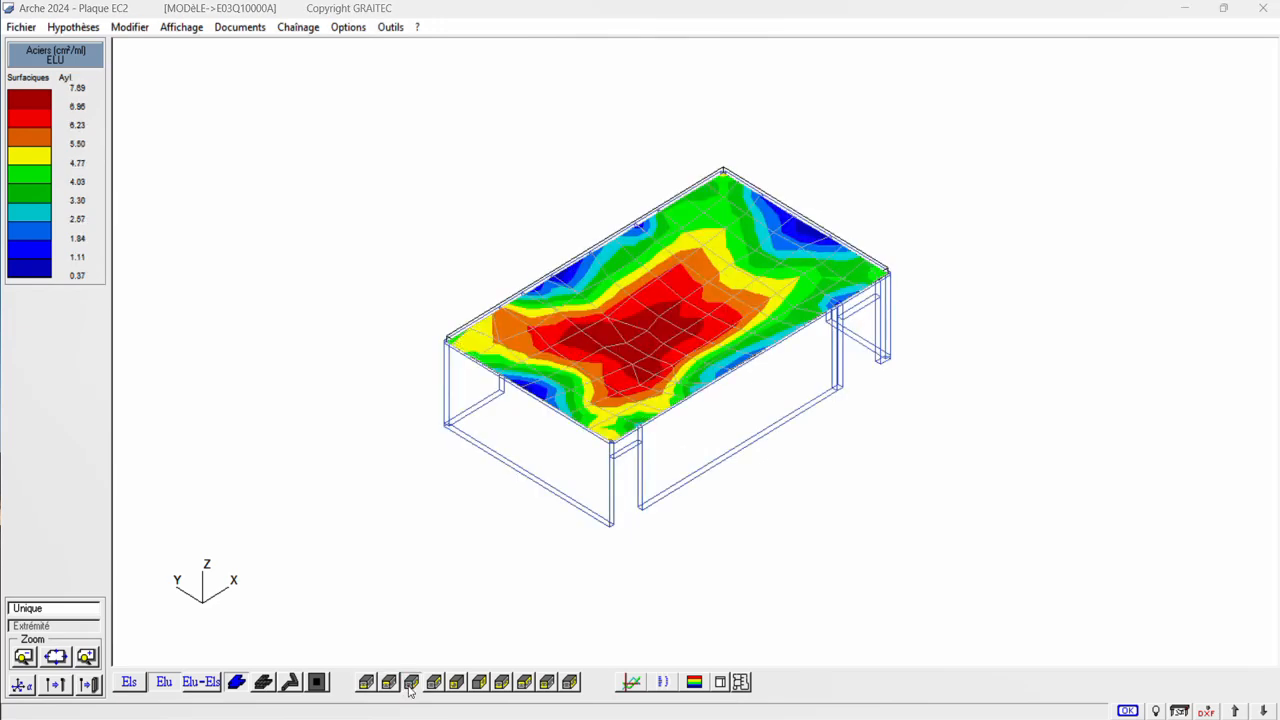
{"action": "left_click", "coordinate": [371, 688]}
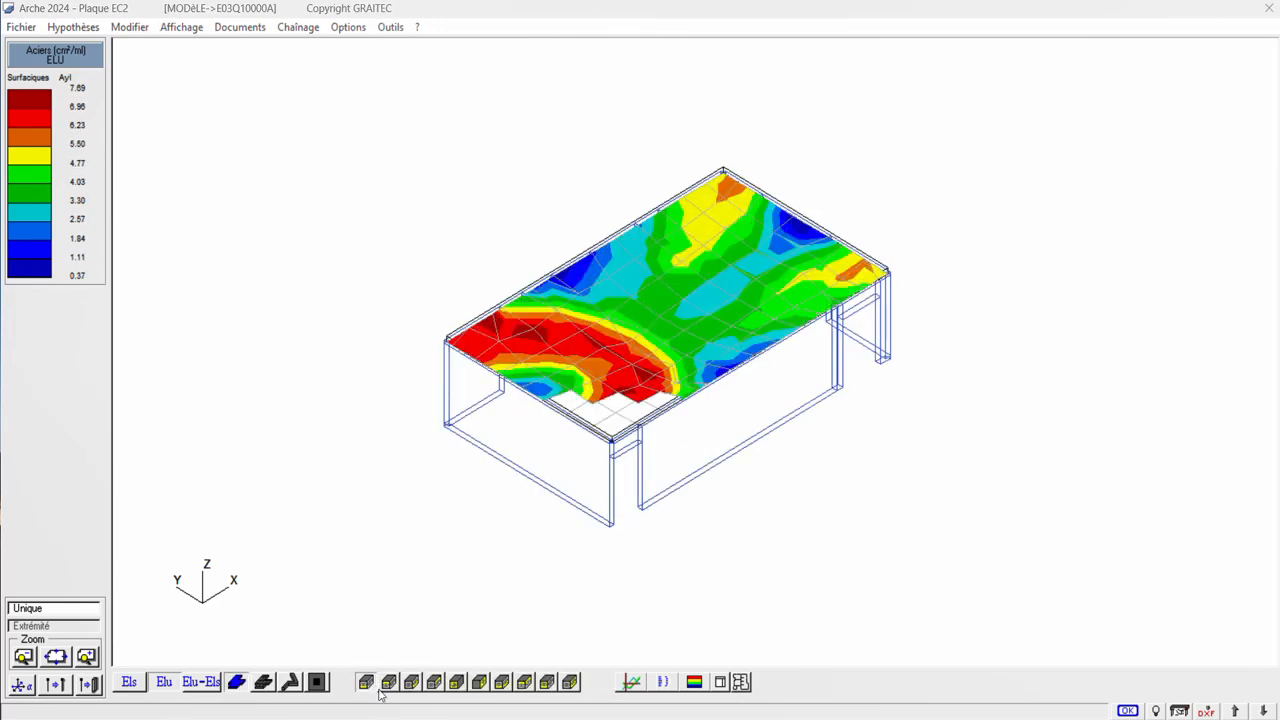
{"action": "left_click", "coordinate": [413, 686]}
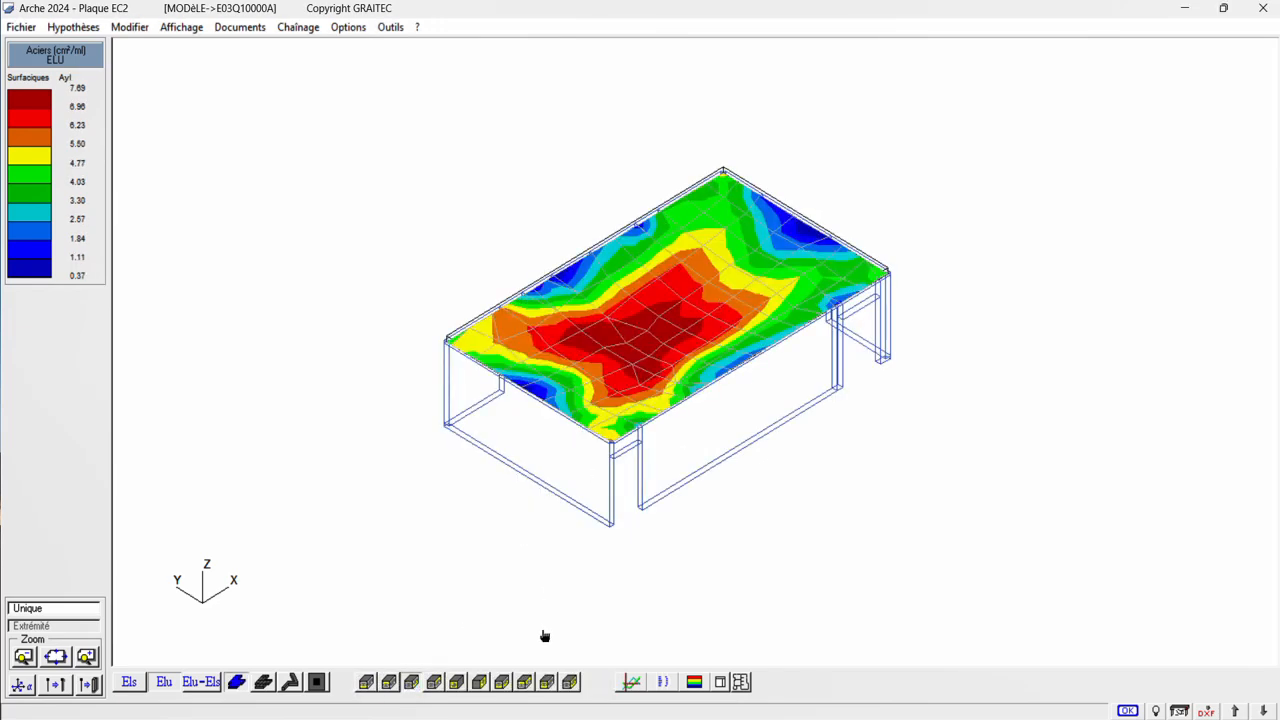
Examine the upper Y reinforcement map and the envelope maps for maximum lower, maximum upper and maximum X steel
{"action": "left_click", "coordinate": [456, 682]}
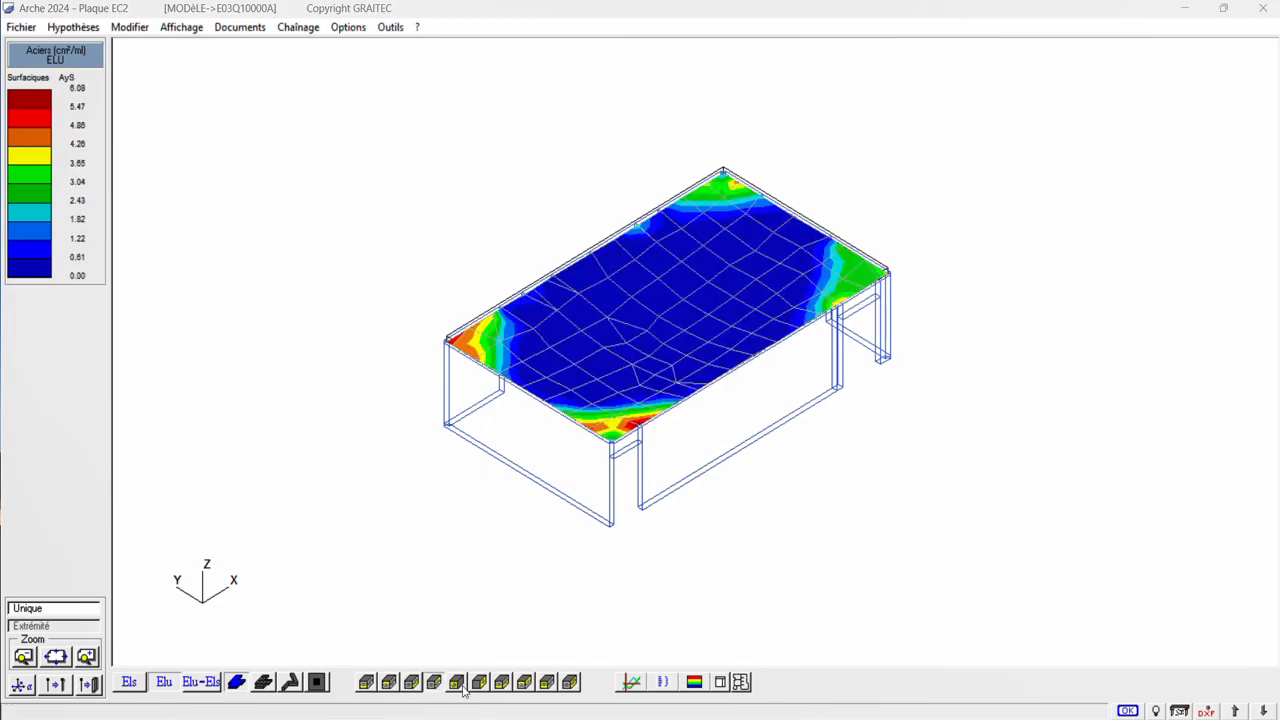
{"action": "left_click", "coordinate": [479, 682]}
{"action": "left_click", "coordinate": [501, 684]}
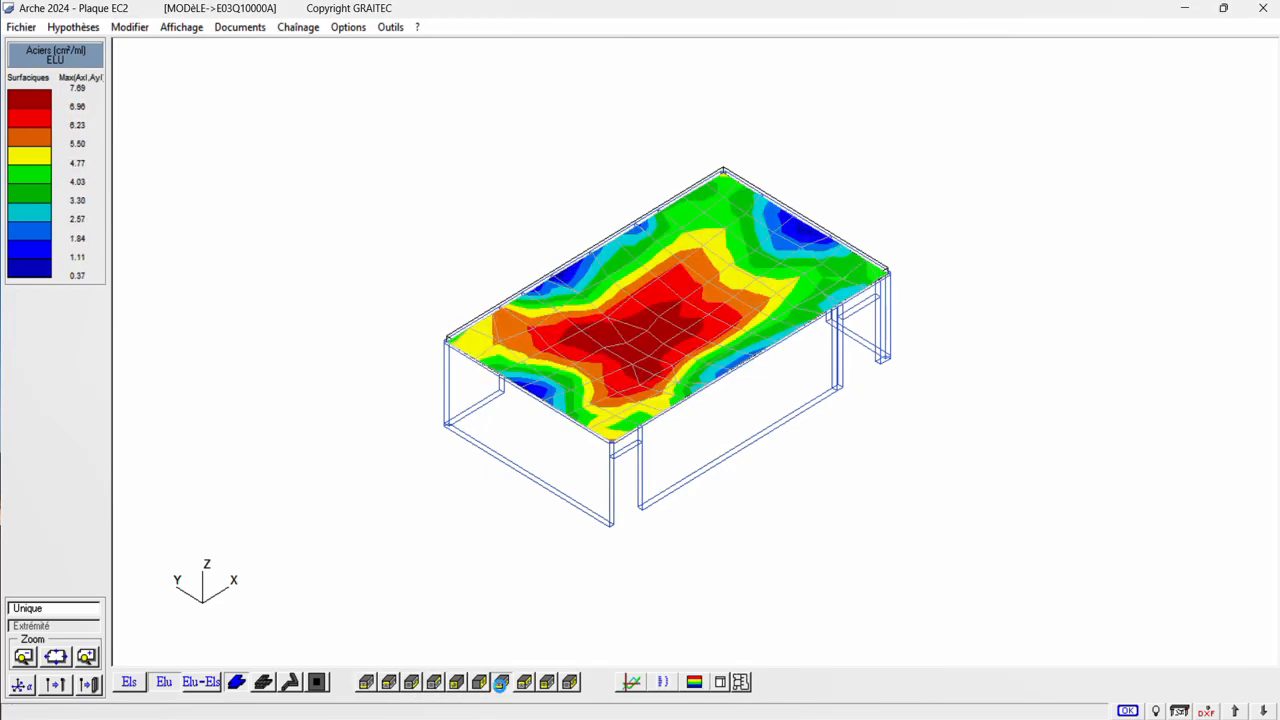
{"action": "left_click", "coordinate": [523, 682]}
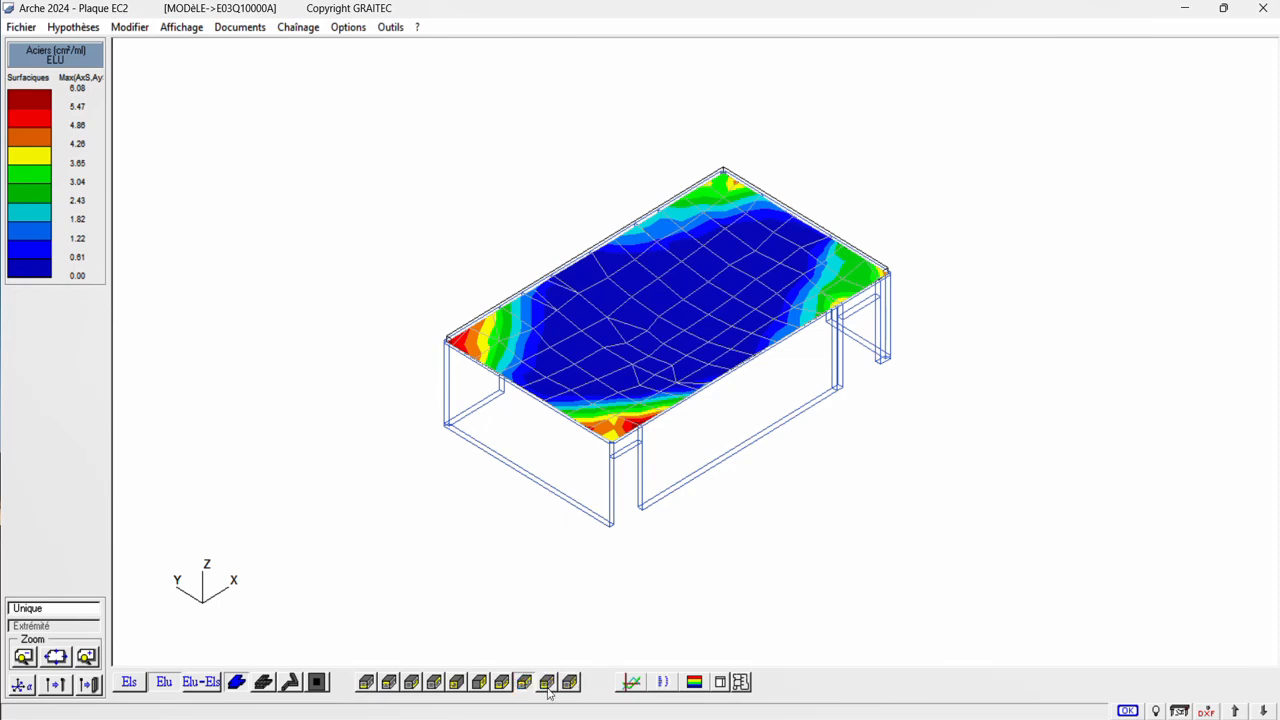
{"action": "left_click", "coordinate": [547, 682]}
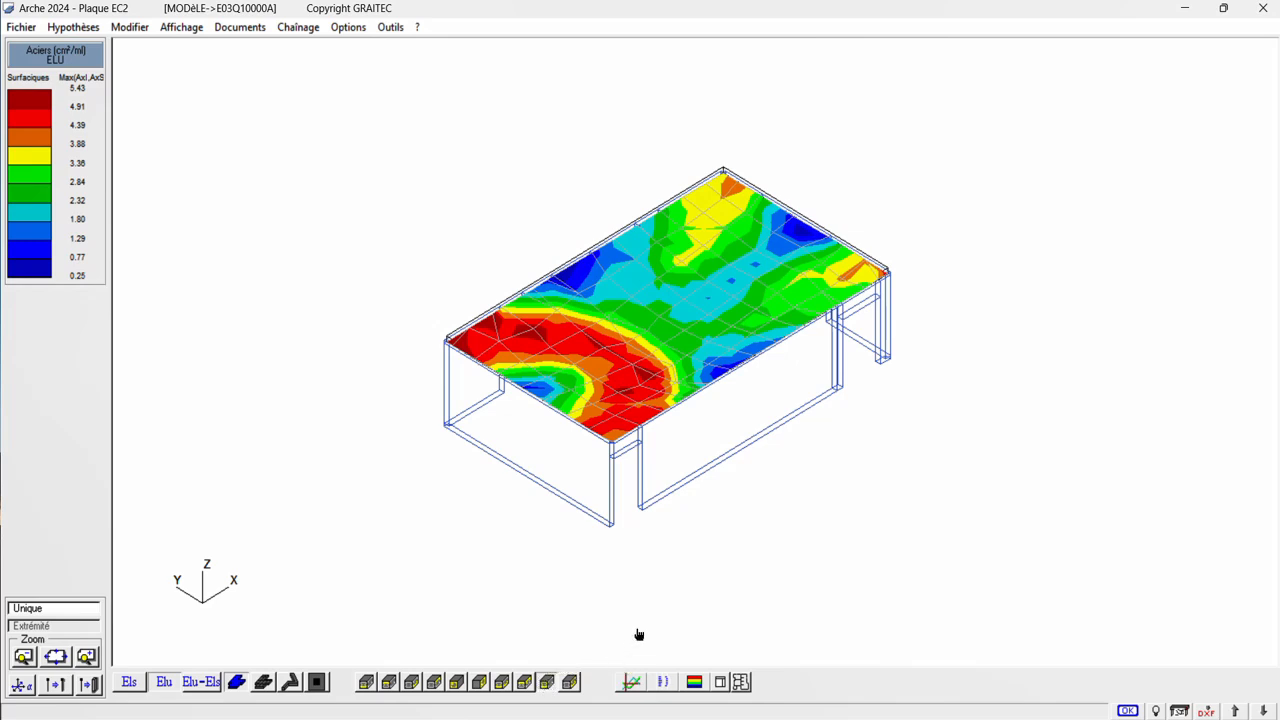
Close the Plaque module and return to the Ossature model without importing the concrete section and reinforcement changes
{"action": "left_click", "coordinate": [1264, 10]}
{"action": "left_click", "coordinate": [680, 438]}
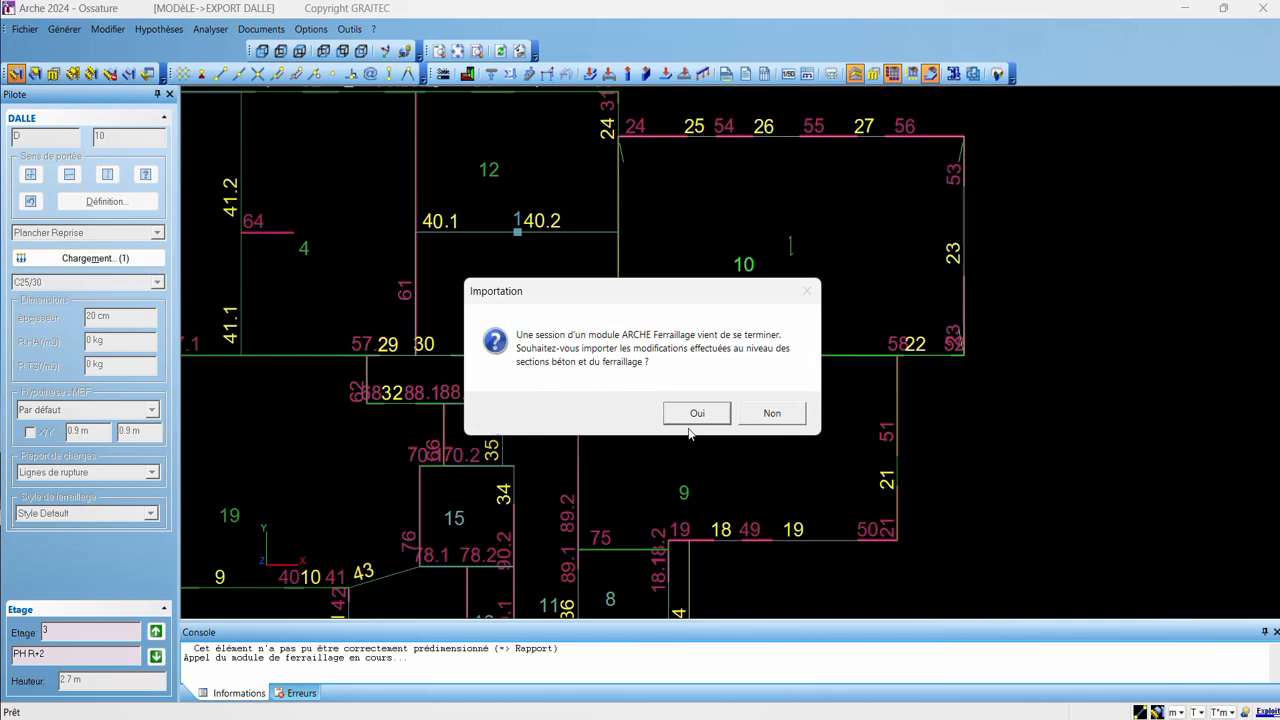
{"action": "left_click", "coordinate": [768, 414]}
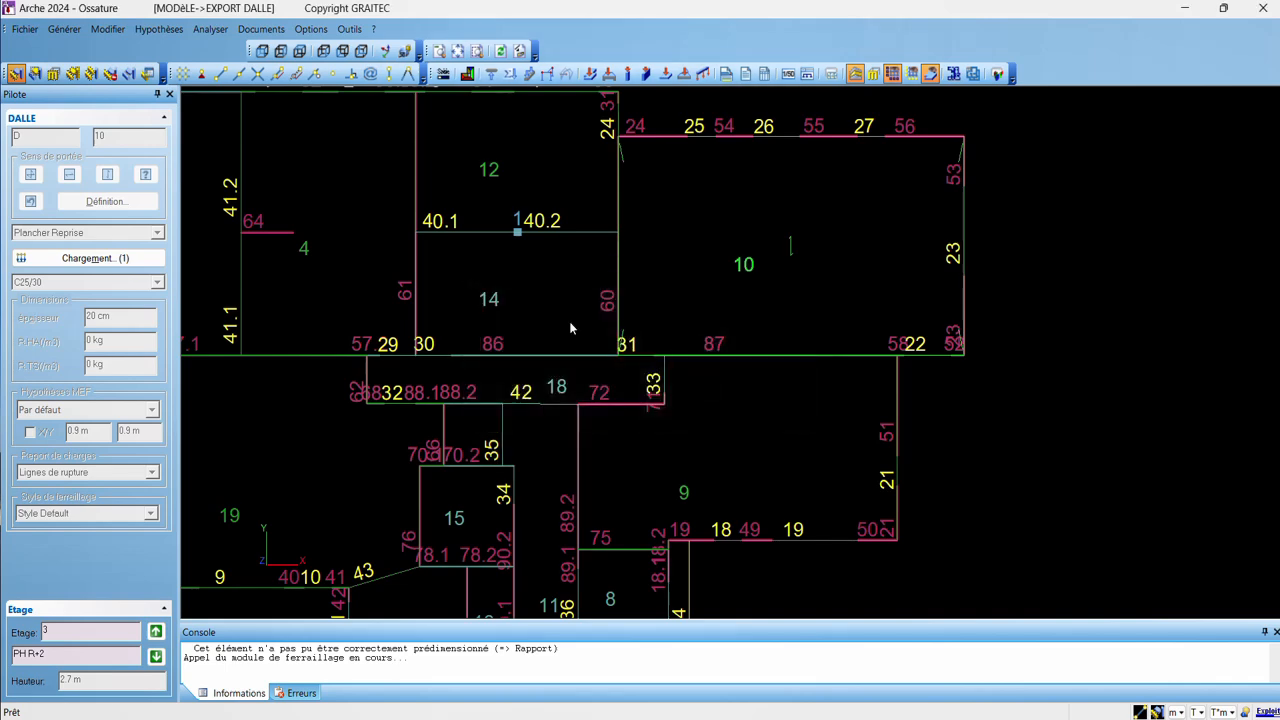
Export the structure as a BIM Graitec archive named "Modèle dalle export", including the load-descent forces expressed in the global coordinate system
{"action": "left_click", "coordinate": [22, 30]}
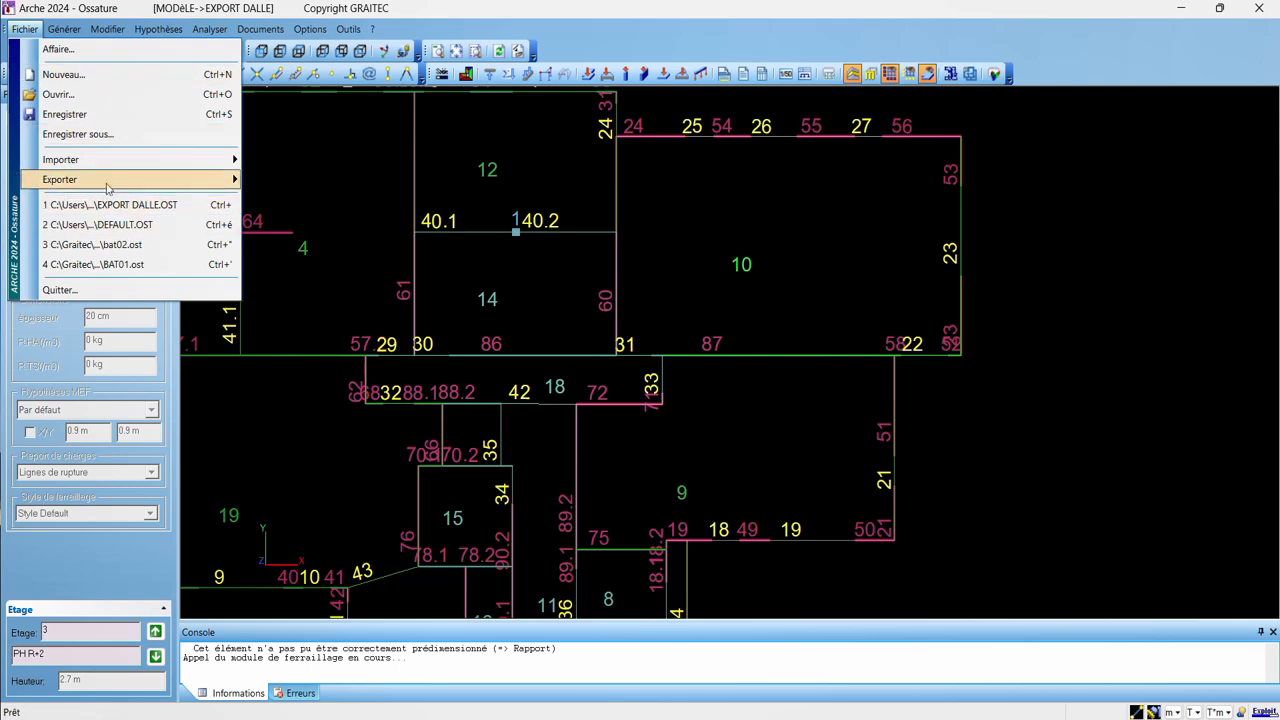
{"action": "mouse_move", "coordinate": [108, 182]}
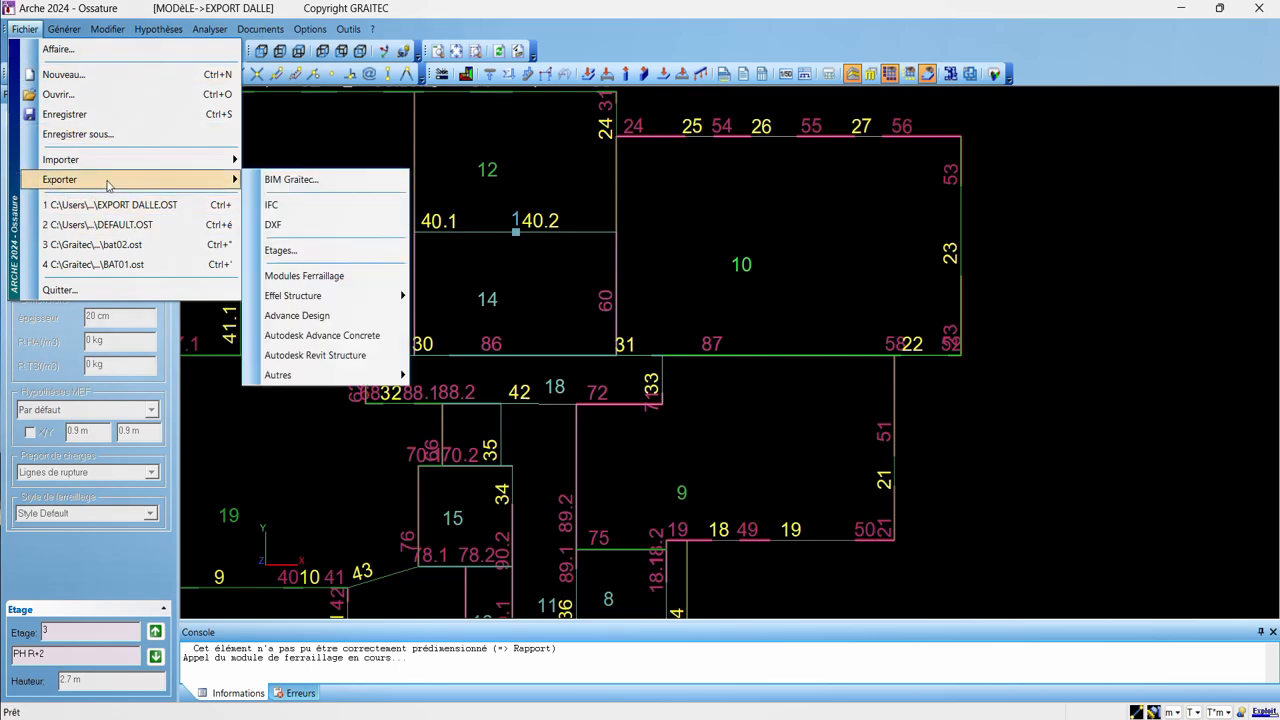
{"action": "left_click", "coordinate": [282, 178]}
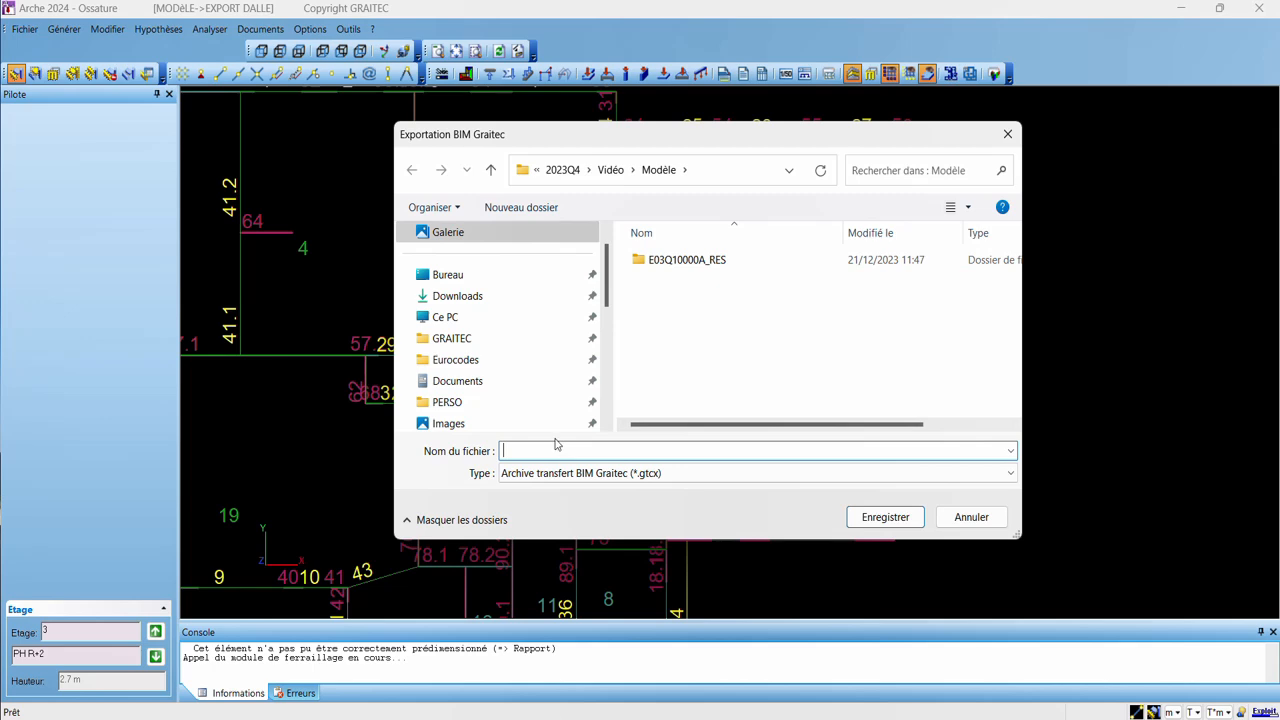
{"action": "type", "text": "Modèle dalle export"}
{"action": "key", "text": "Return"}
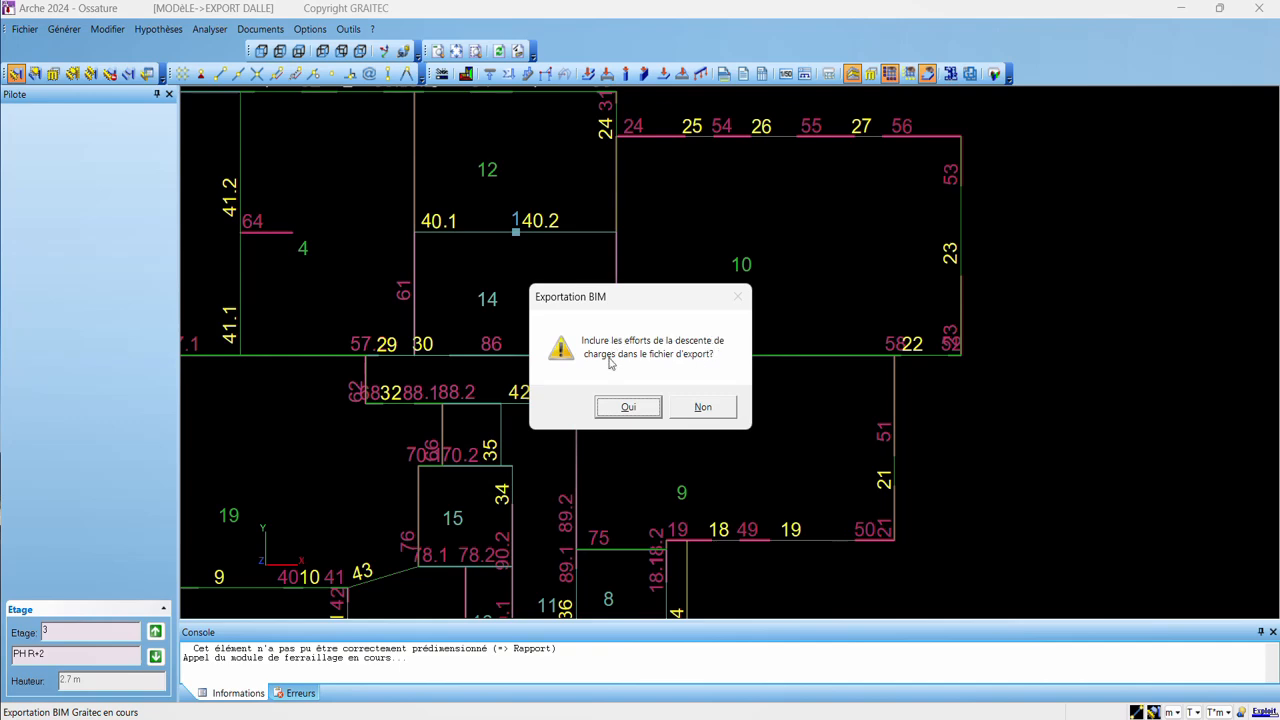
{"action": "left_click", "coordinate": [629, 411]}
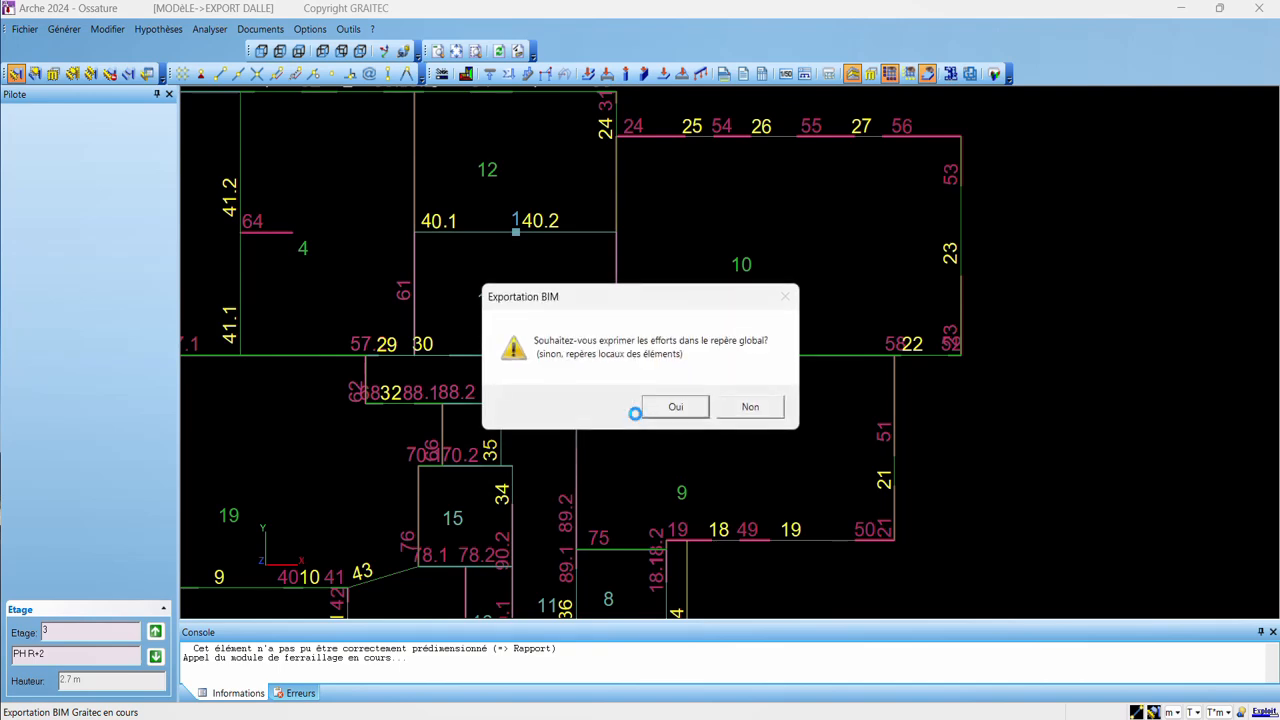
{"action": "left_click", "coordinate": [662, 408]}
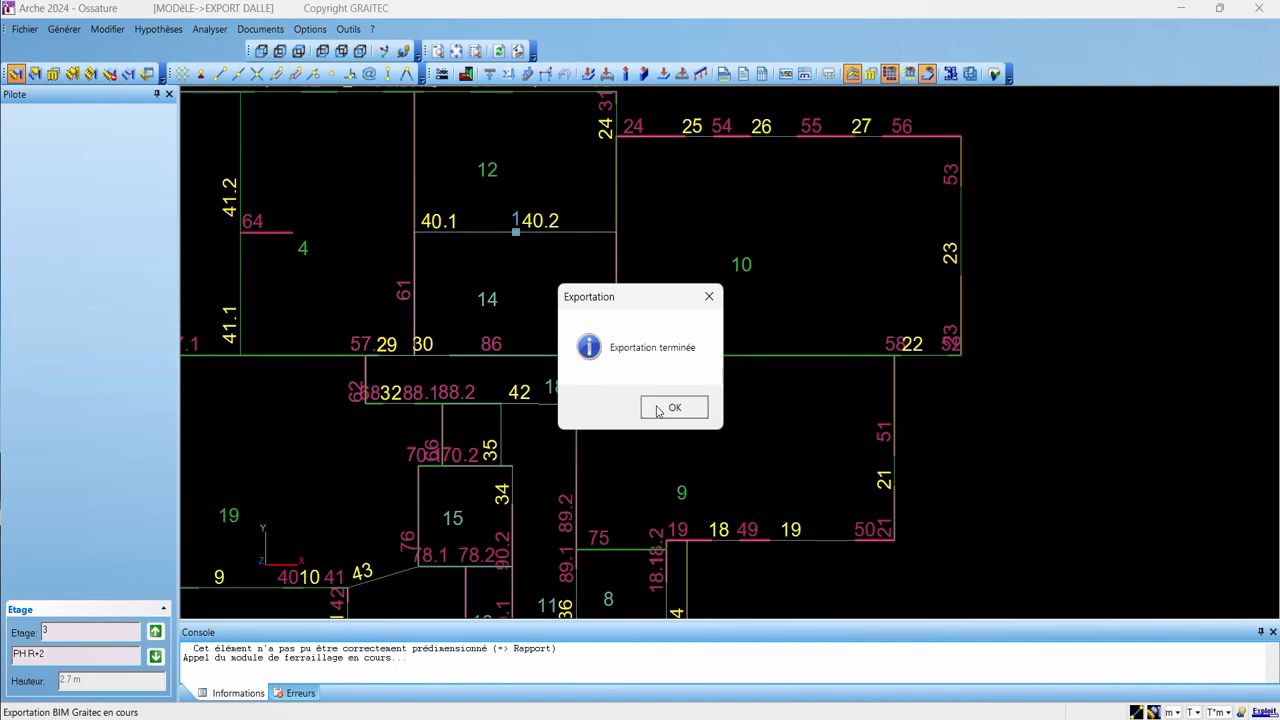
{"action": "left_click", "coordinate": [660, 409]}
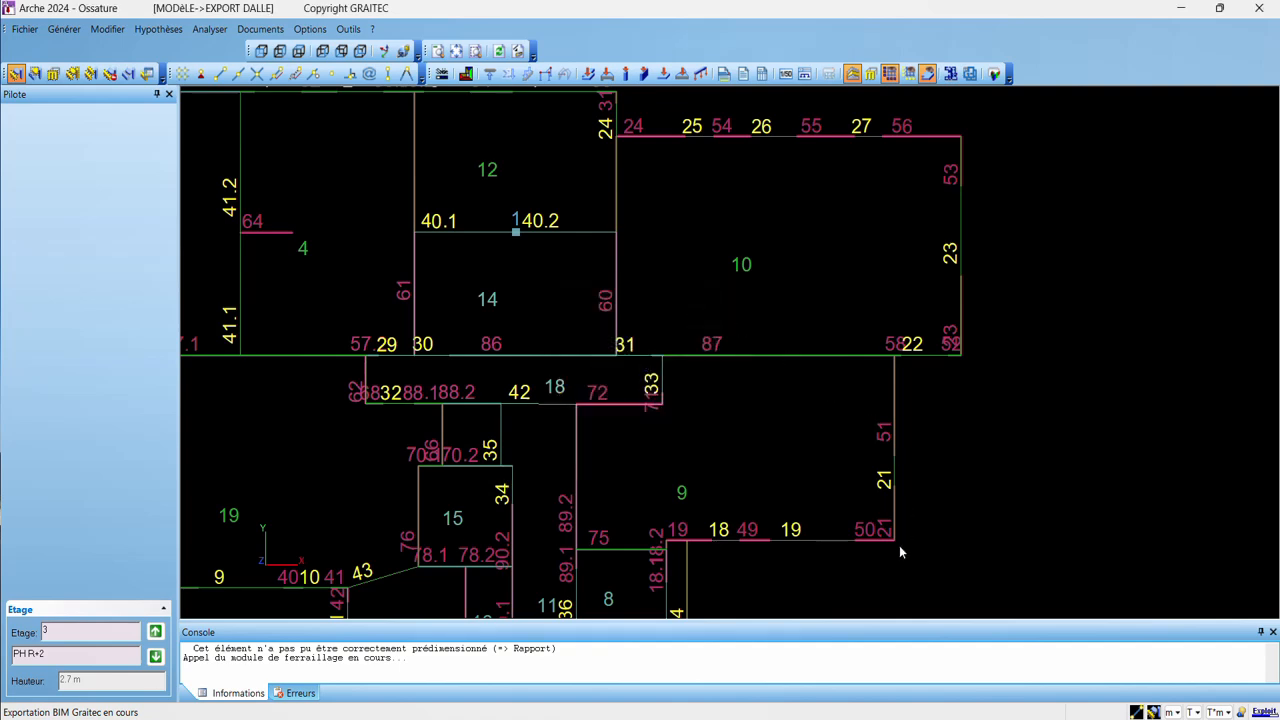
Switch to Advance Design and start a GRAITEC BIM import, choosing not to import into the existing model
{"action": "mouse_move", "coordinate": [743, 718]}
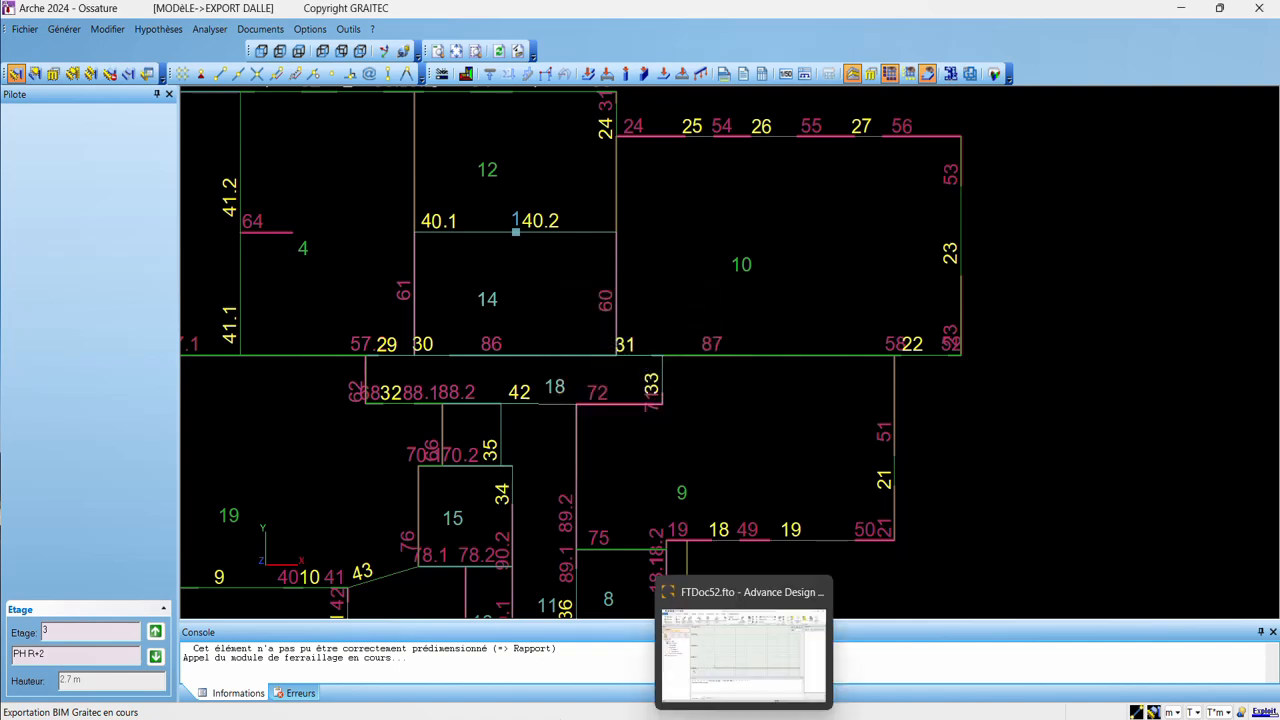
{"action": "left_click", "coordinate": [743, 645]}
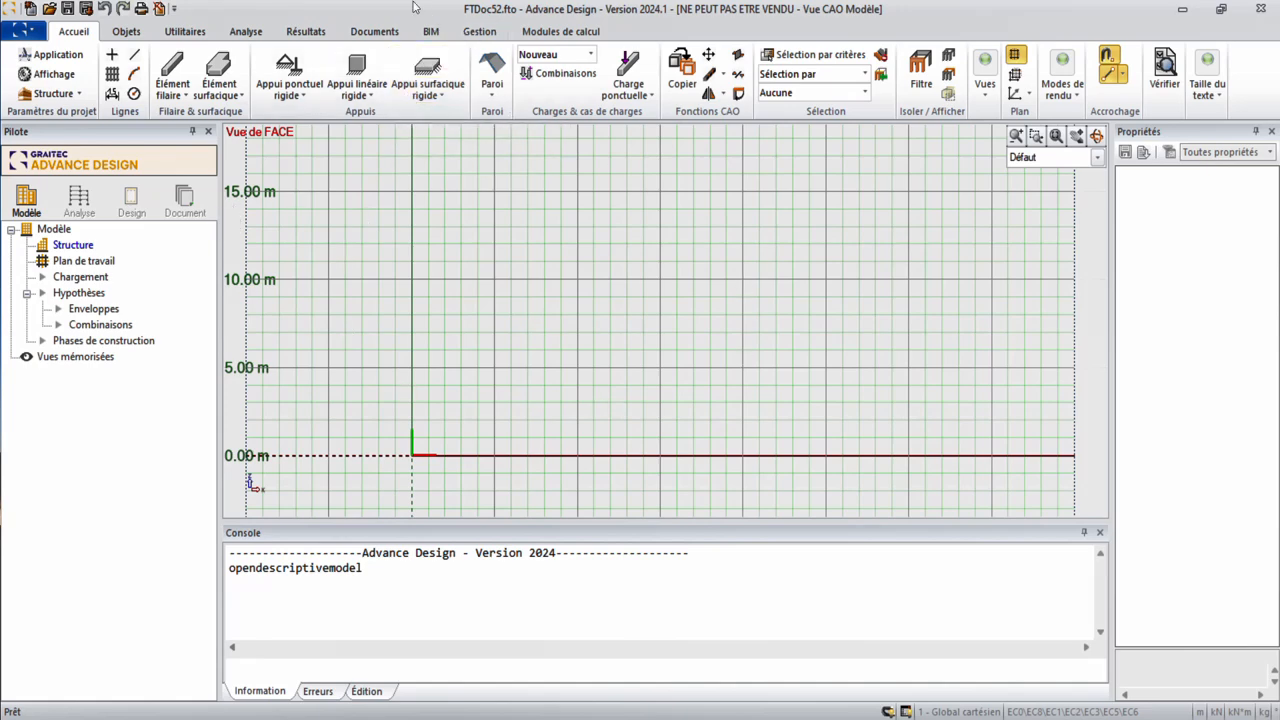
{"action": "left_click", "coordinate": [480, 38]}
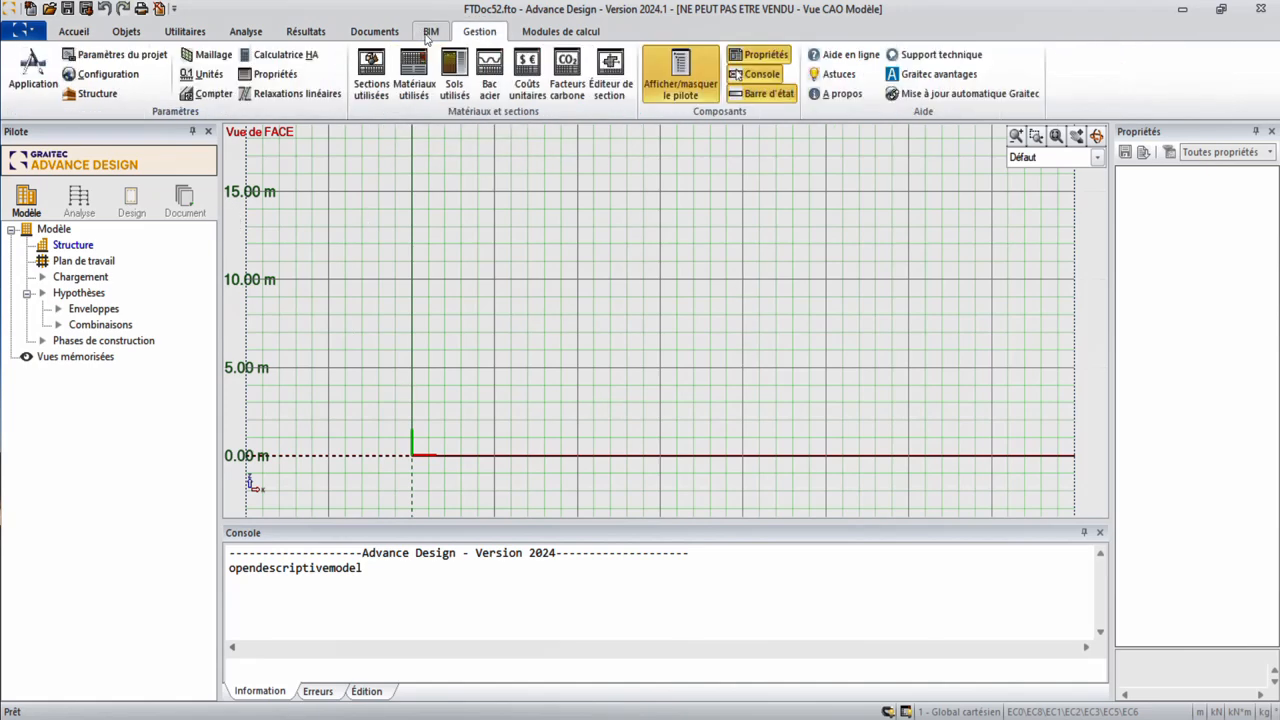
{"action": "left_click", "coordinate": [427, 36]}
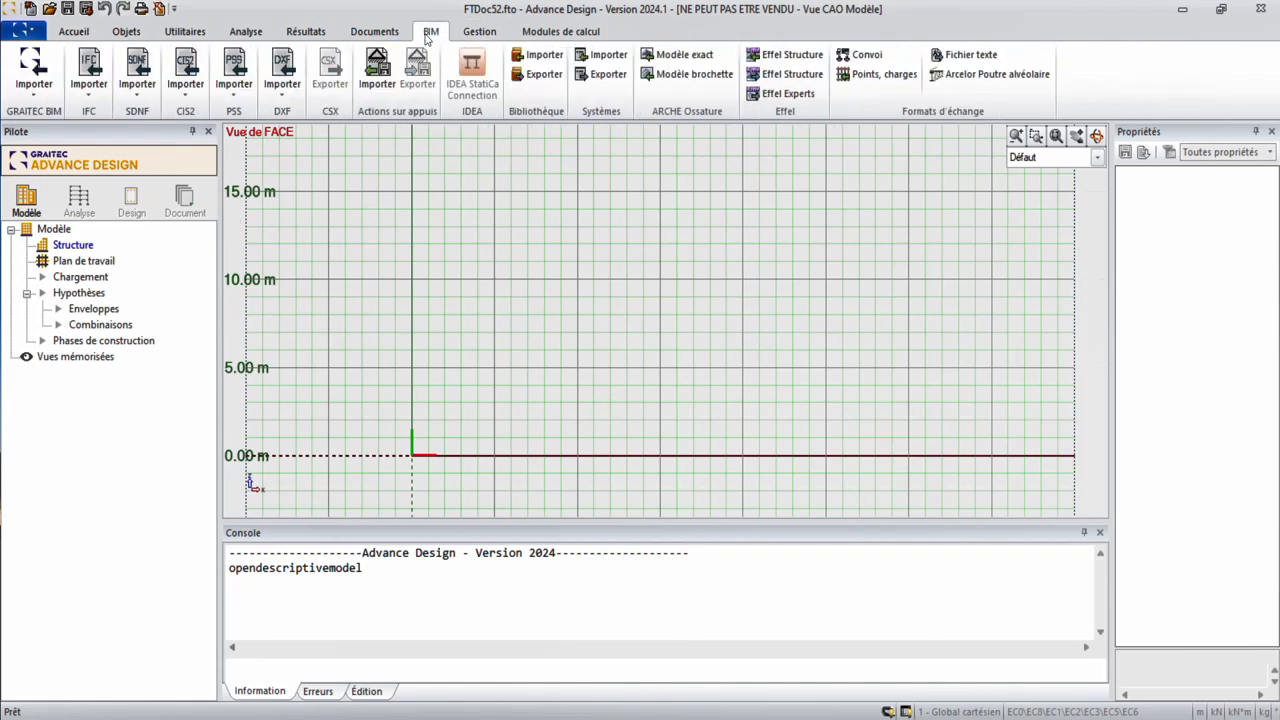
{"action": "left_click", "coordinate": [27, 98]}
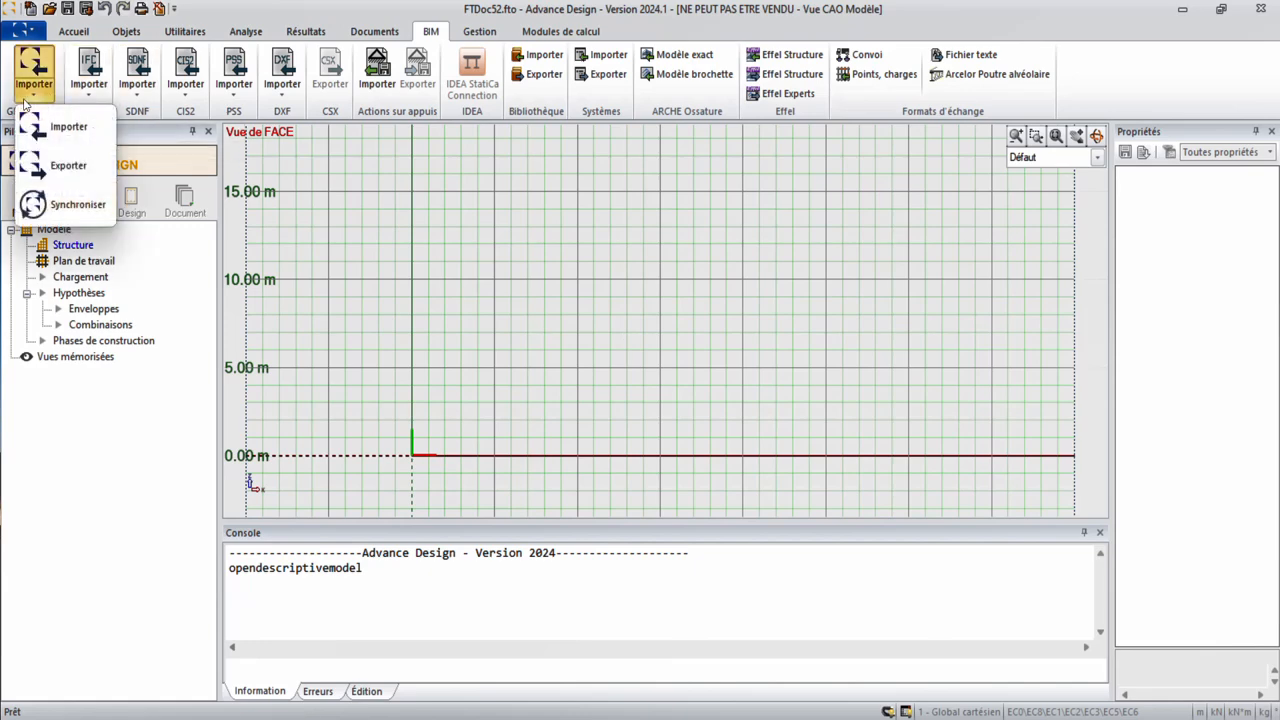
{"action": "left_click", "coordinate": [76, 128]}
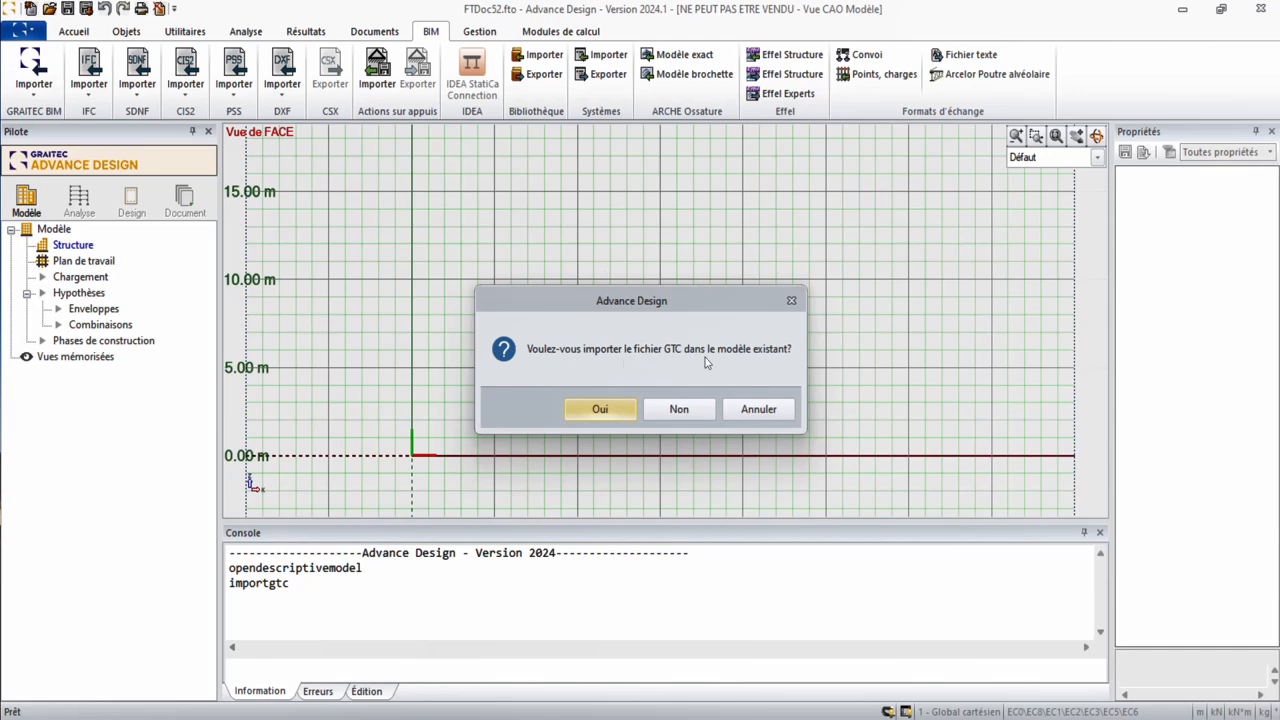
{"action": "left_click", "coordinate": [676, 409]}
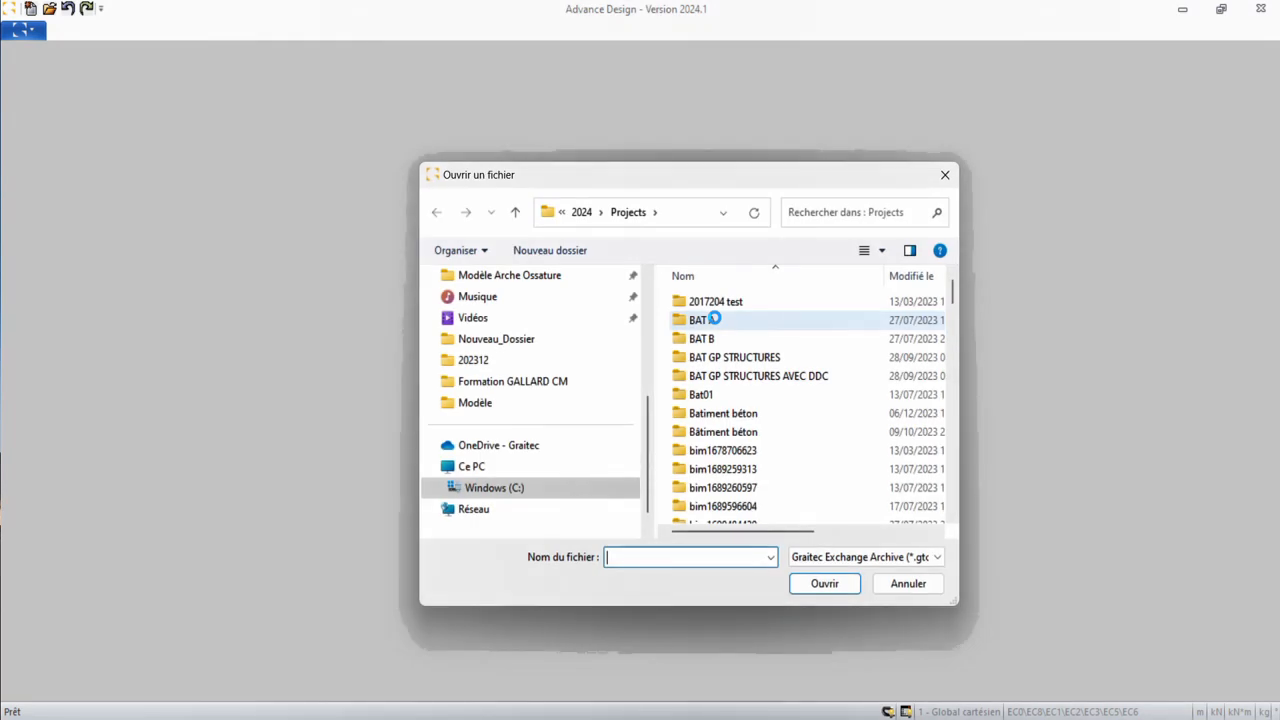
Import the archive "Modèle dalle export.gtcx" from the Modèle folder
{"action": "scroll", "coordinate": [764, 390], "scroll_direction": "down", "scroll_amount": 5}
{"action": "scroll", "coordinate": [563, 420], "scroll_direction": "down", "scroll_amount": 1}
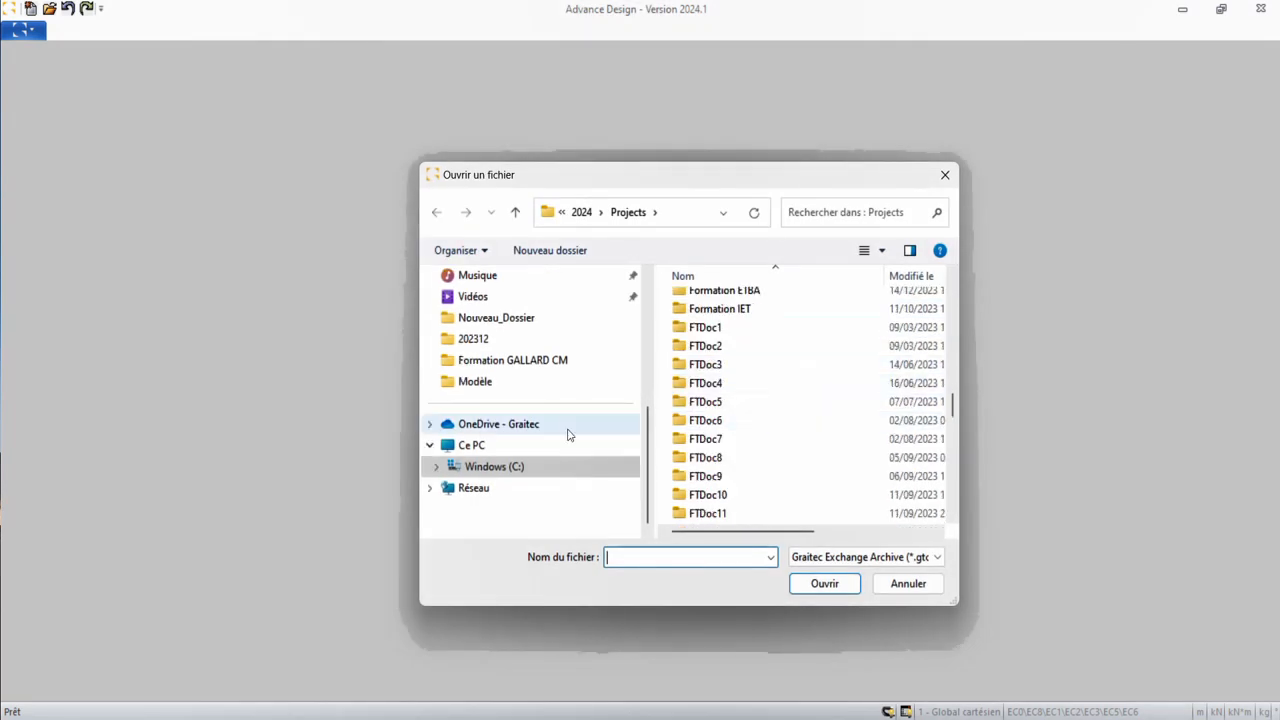
{"action": "scroll", "coordinate": [566, 434], "scroll_direction": "up", "scroll_amount": 5}
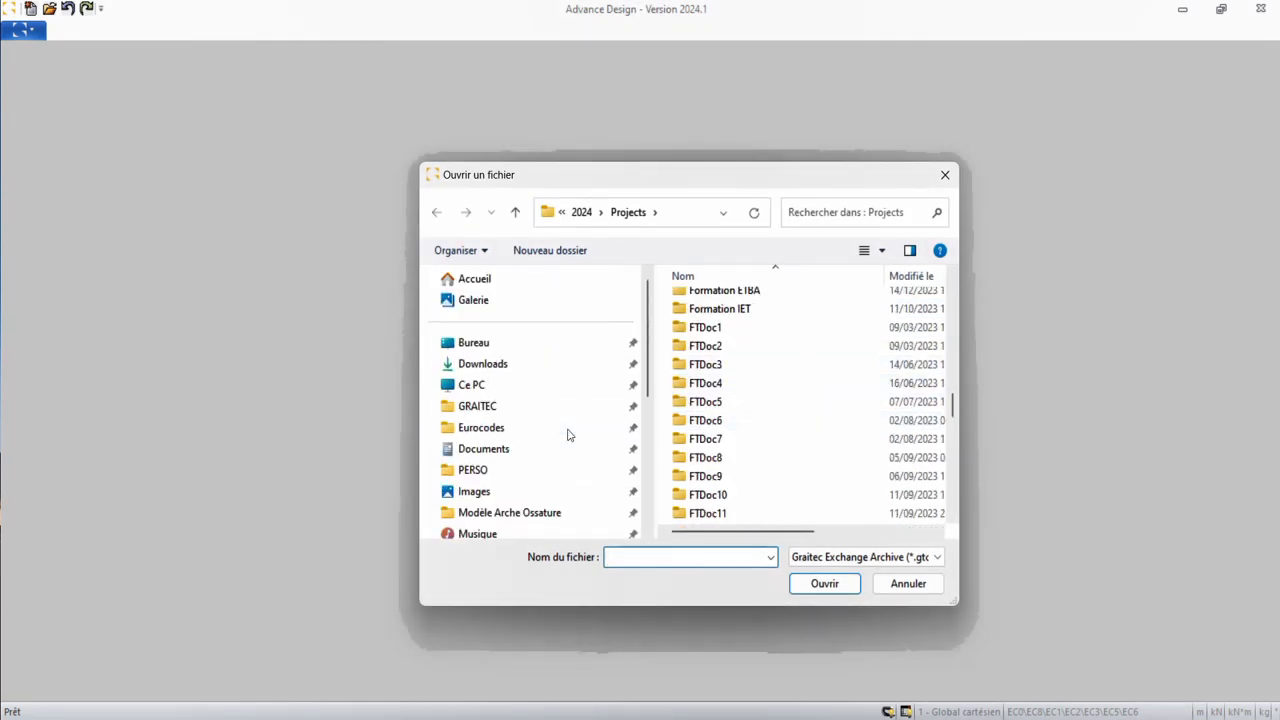
{"action": "left_click", "coordinate": [526, 386]}
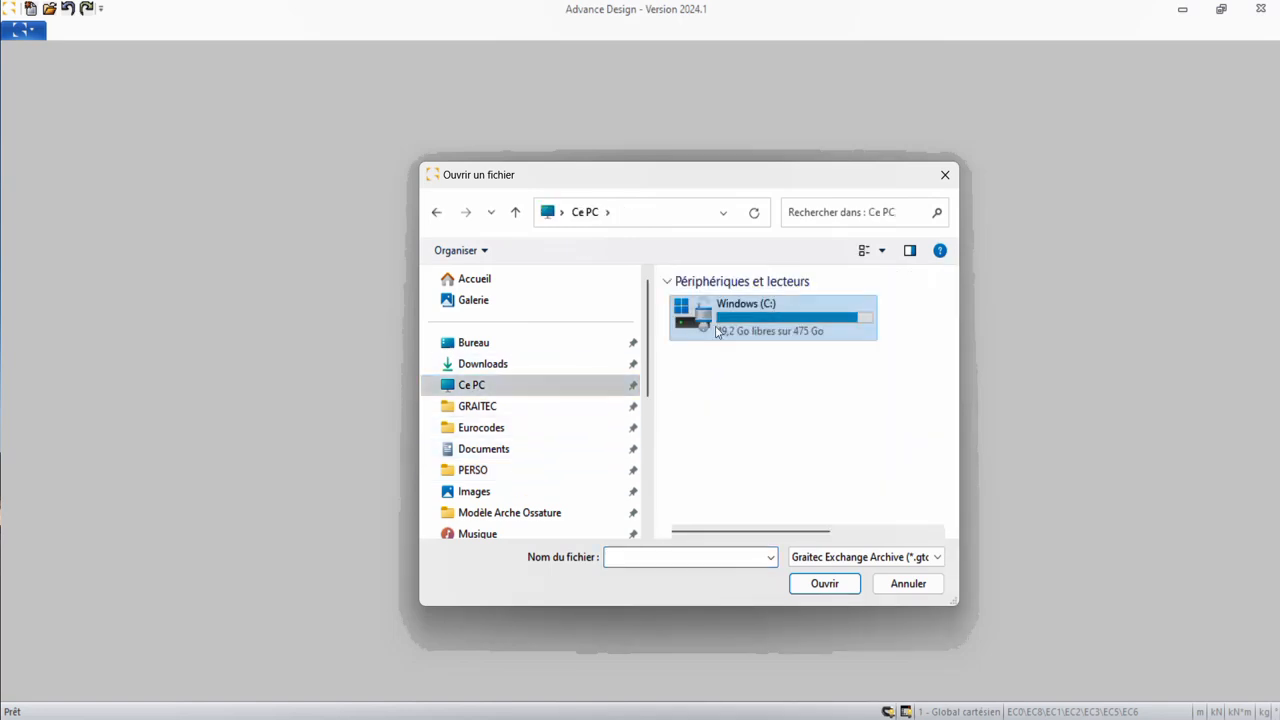
{"action": "double_click", "coordinate": [716, 332]}
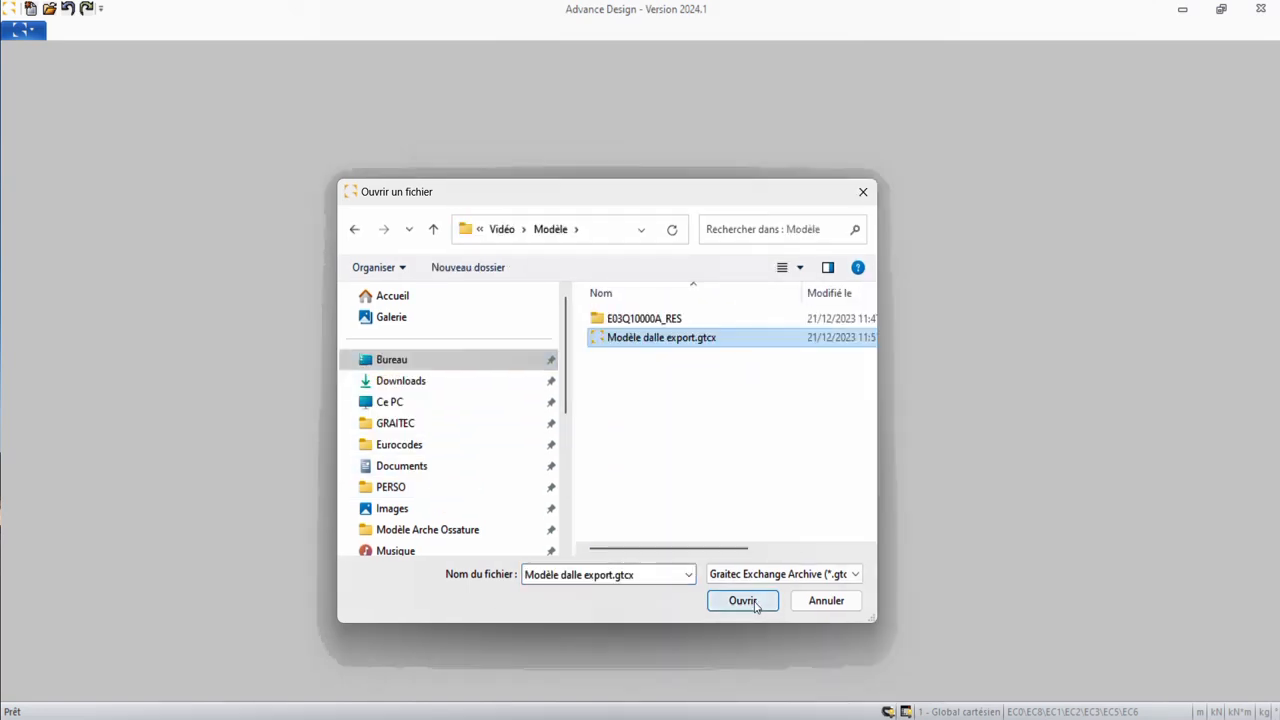
{"action": "left_click", "coordinate": [760, 605]}
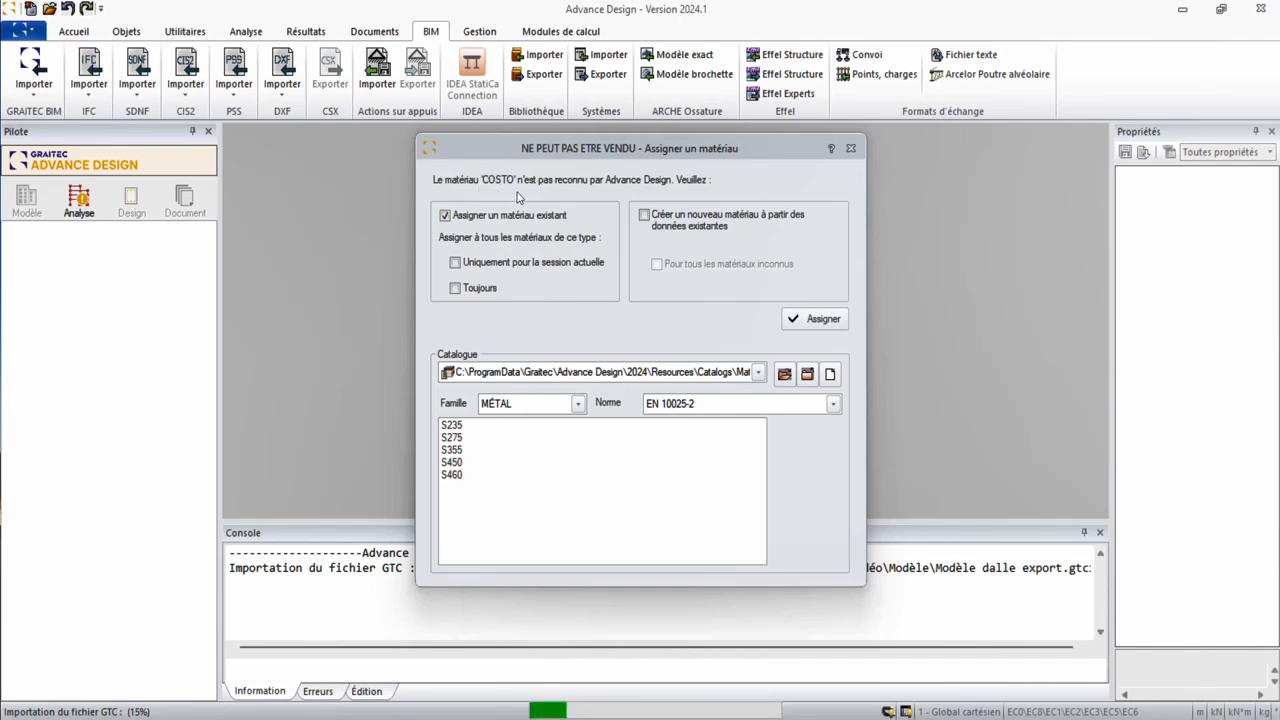
Create the unrecognised material COSTO as a new material from its existing data, in the Béton family
{"action": "left_click", "coordinate": [672, 226]}
{"action": "left_click", "coordinate": [842, 326]}
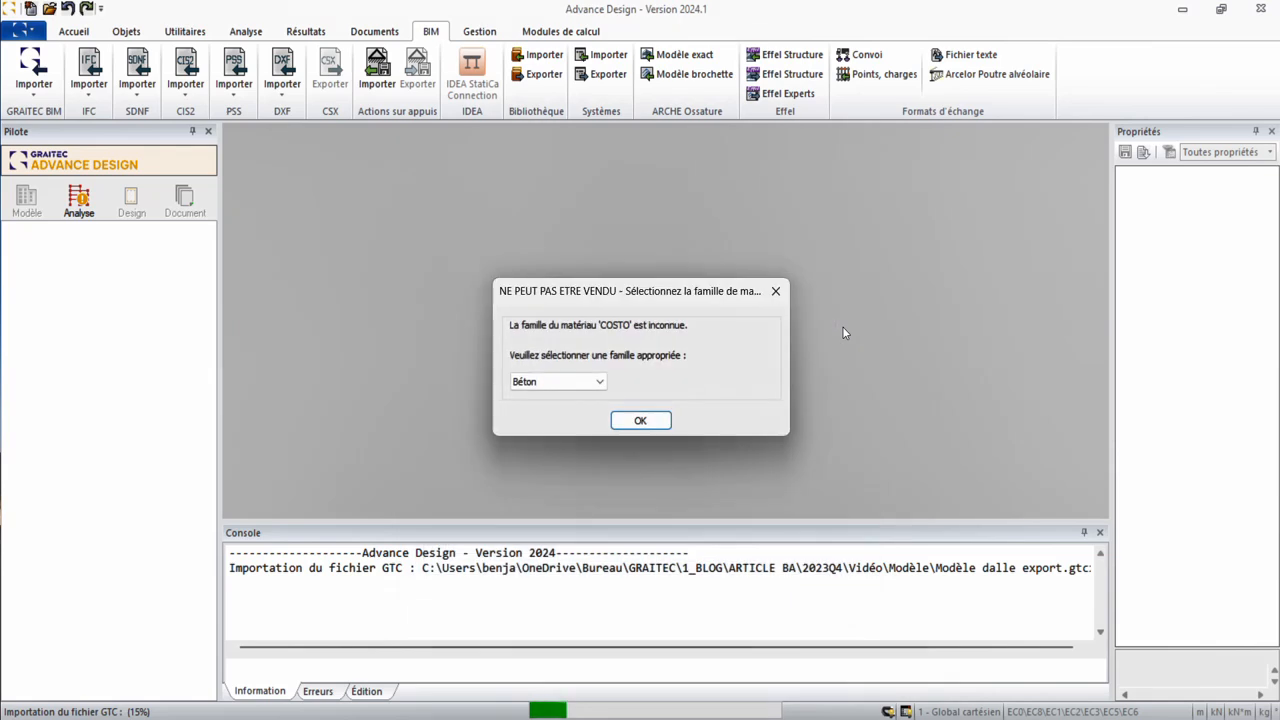
{"action": "left_click", "coordinate": [647, 429]}
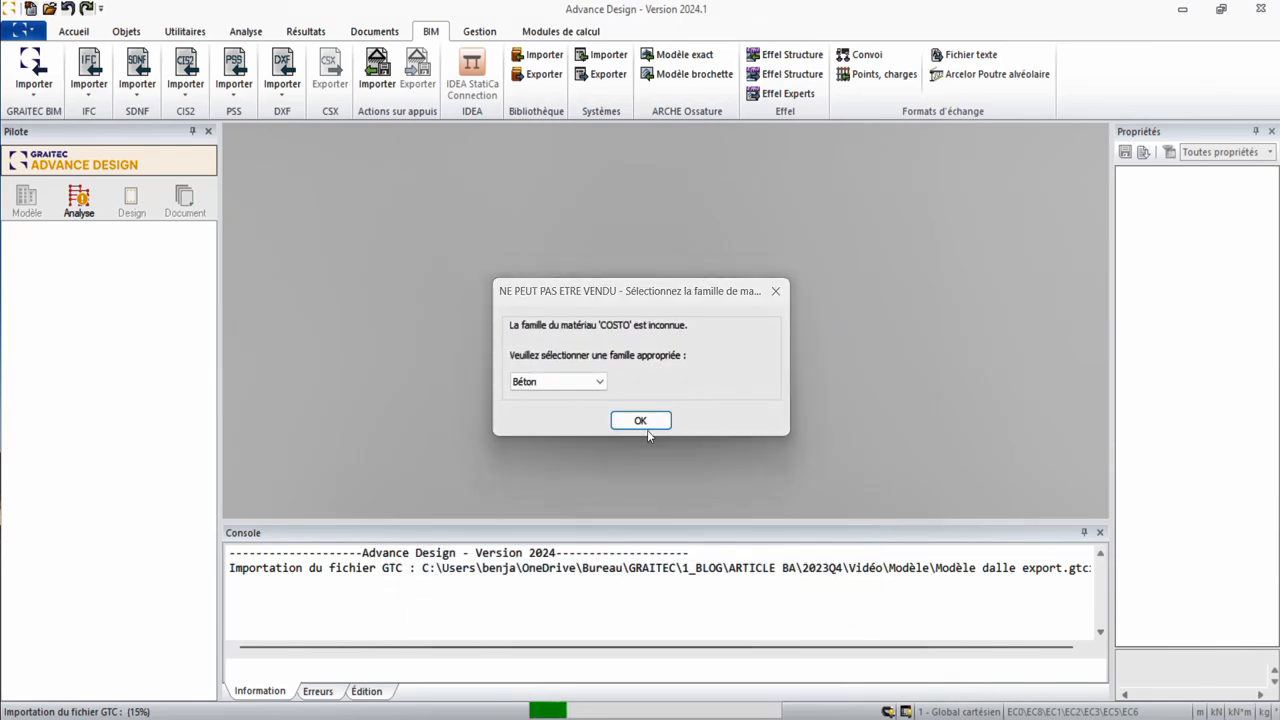
{"action": "left_click", "coordinate": [669, 424]}
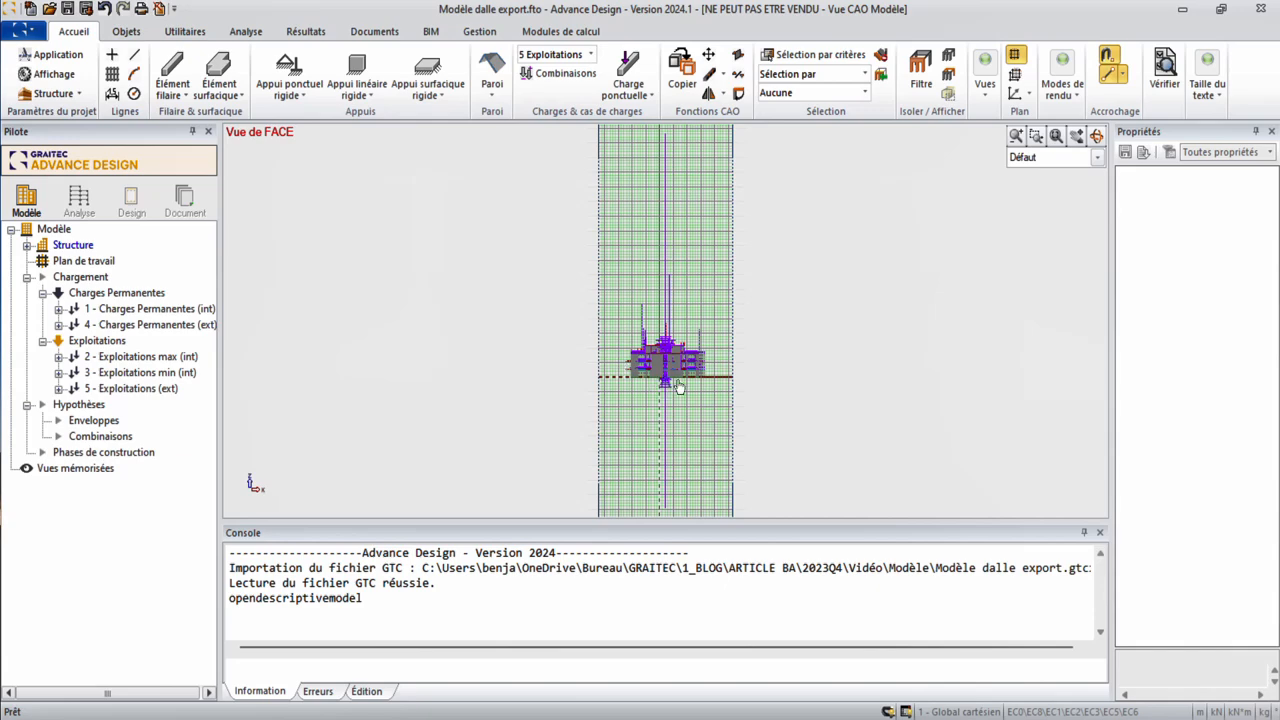
Hide the work plane and apply automatic scaling to the loads in a 3D view of the imported building
{"action": "scroll", "coordinate": [704, 390], "scroll_direction": "up", "scroll_amount": 5}
{"action": "key", "text": "F7"}
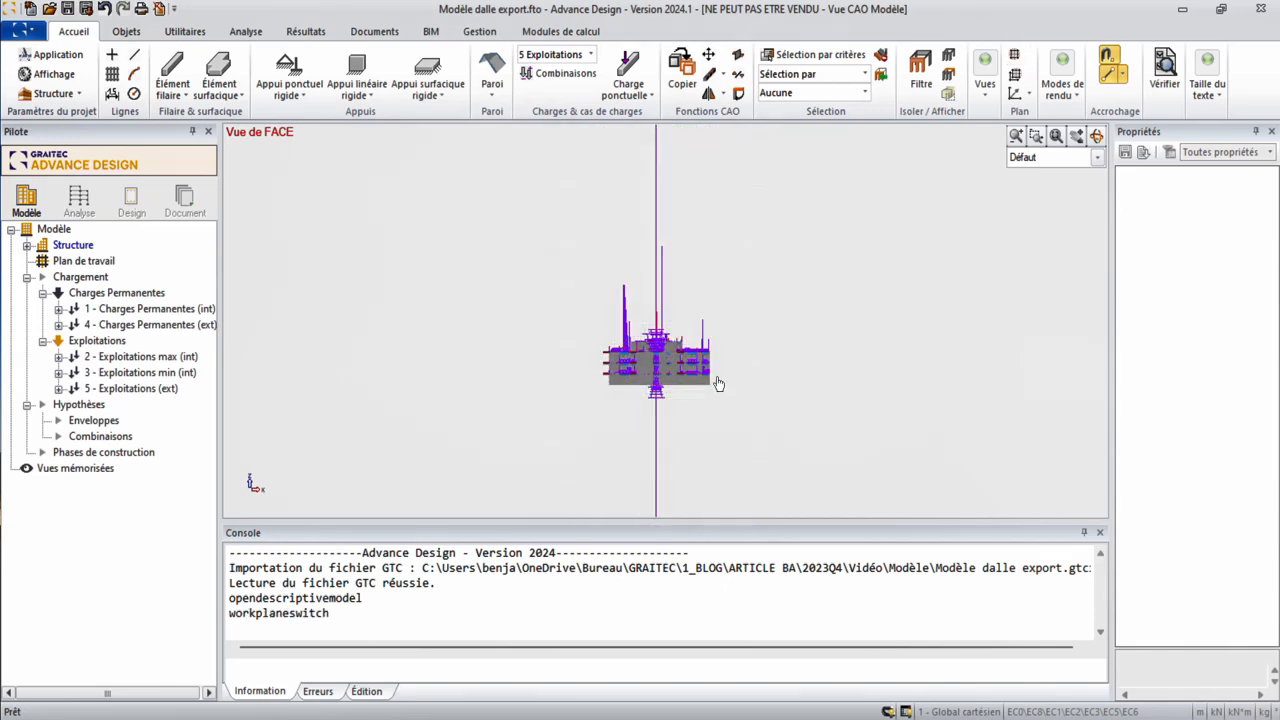
{"action": "middle_click_drag", "start_coordinate": [700, 385], "coordinate": [633, 388]}
{"action": "scroll", "coordinate": [640, 386], "scroll_direction": "up", "scroll_amount": 4}
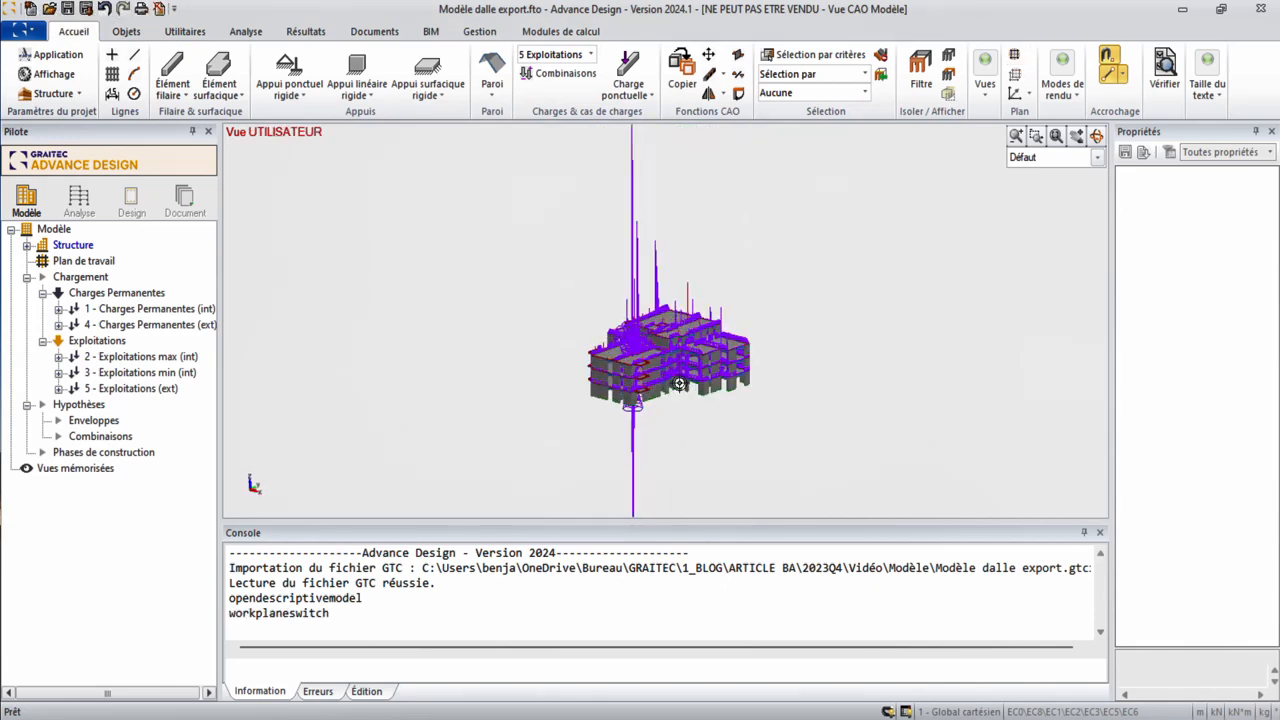
{"action": "right_click", "coordinate": [794, 311]}
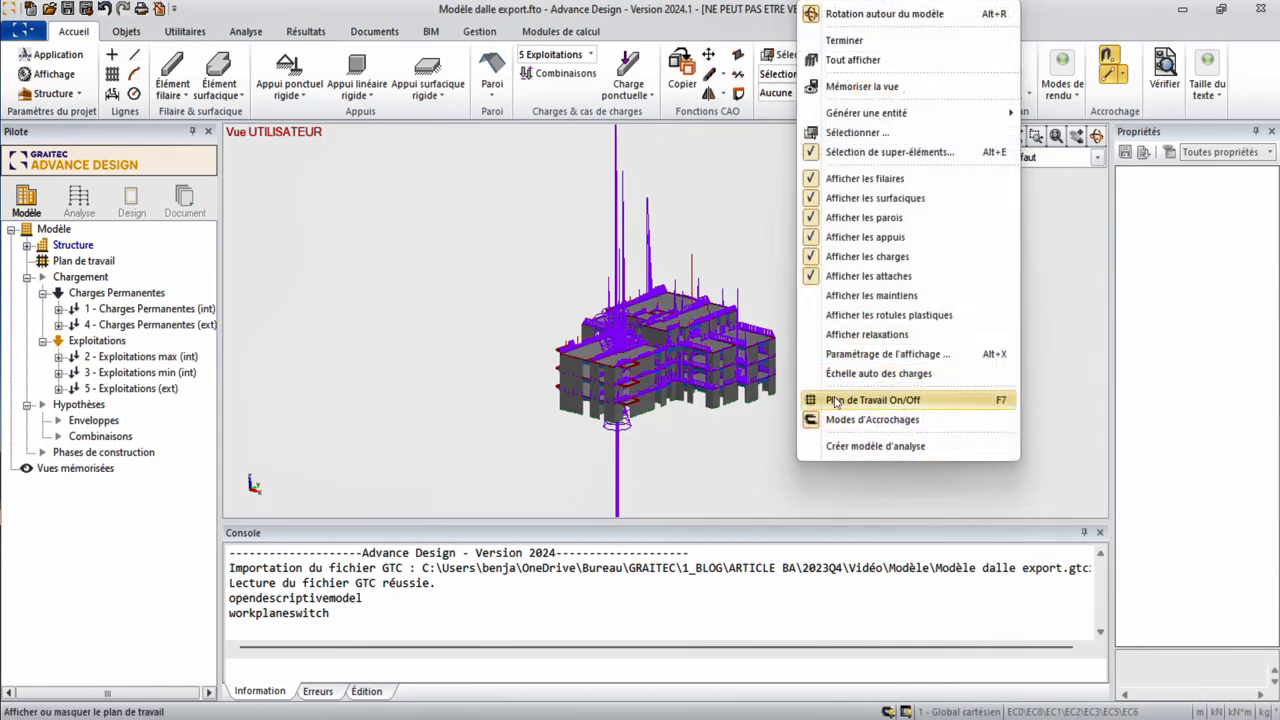
{"action": "left_click", "coordinate": [844, 377]}
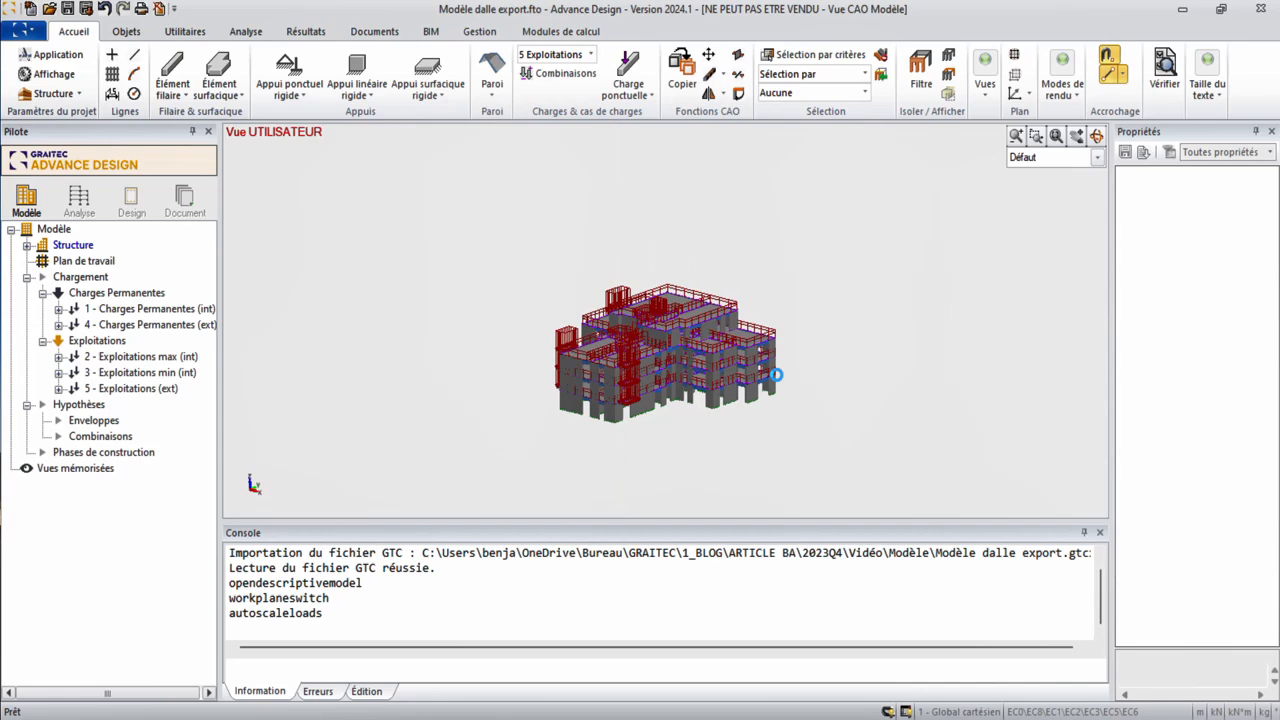
Examine the imported building and its loads from several sides, checking the properties of roof slab D4
{"action": "middle_click_drag", "start_coordinate": [701, 296], "coordinate": [876, 296]}
{"action": "middle_click_drag", "start_coordinate": [690, 340], "coordinate": [778, 334]}
{"action": "scroll", "coordinate": [773, 335], "scroll_direction": "up", "scroll_amount": 5}
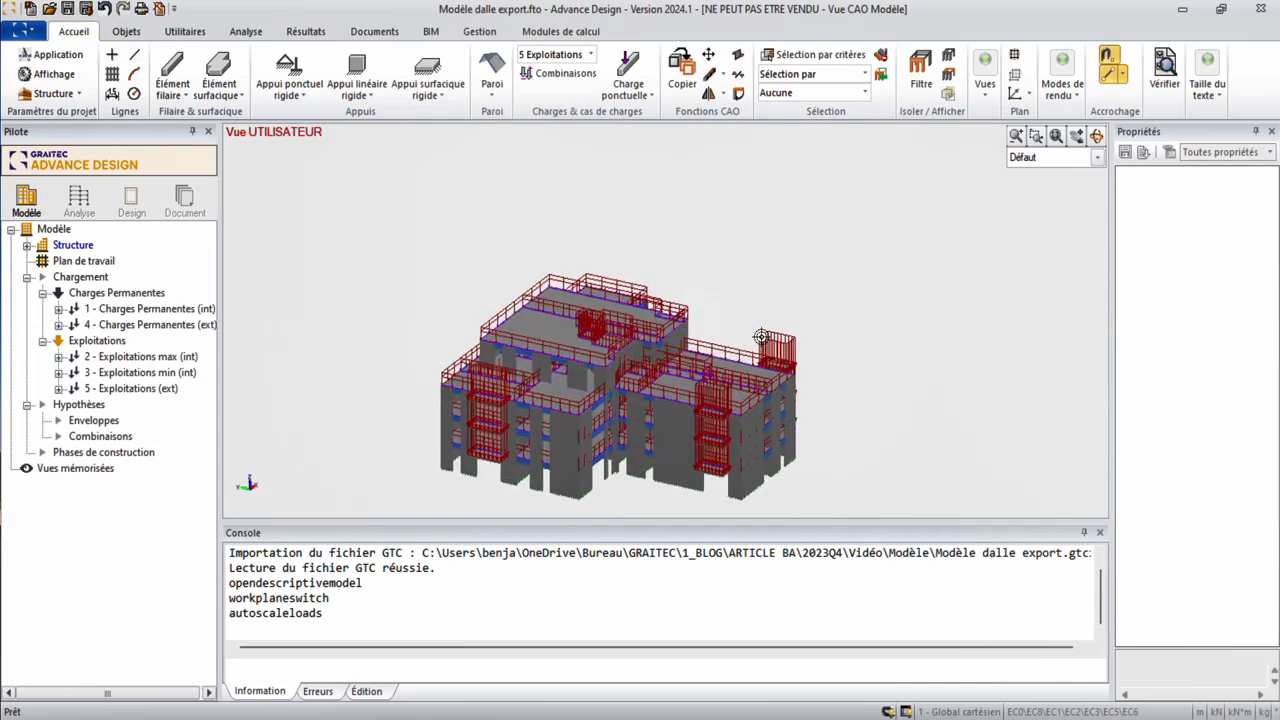
{"action": "scroll", "coordinate": [770, 337], "scroll_direction": "up", "scroll_amount": 2}
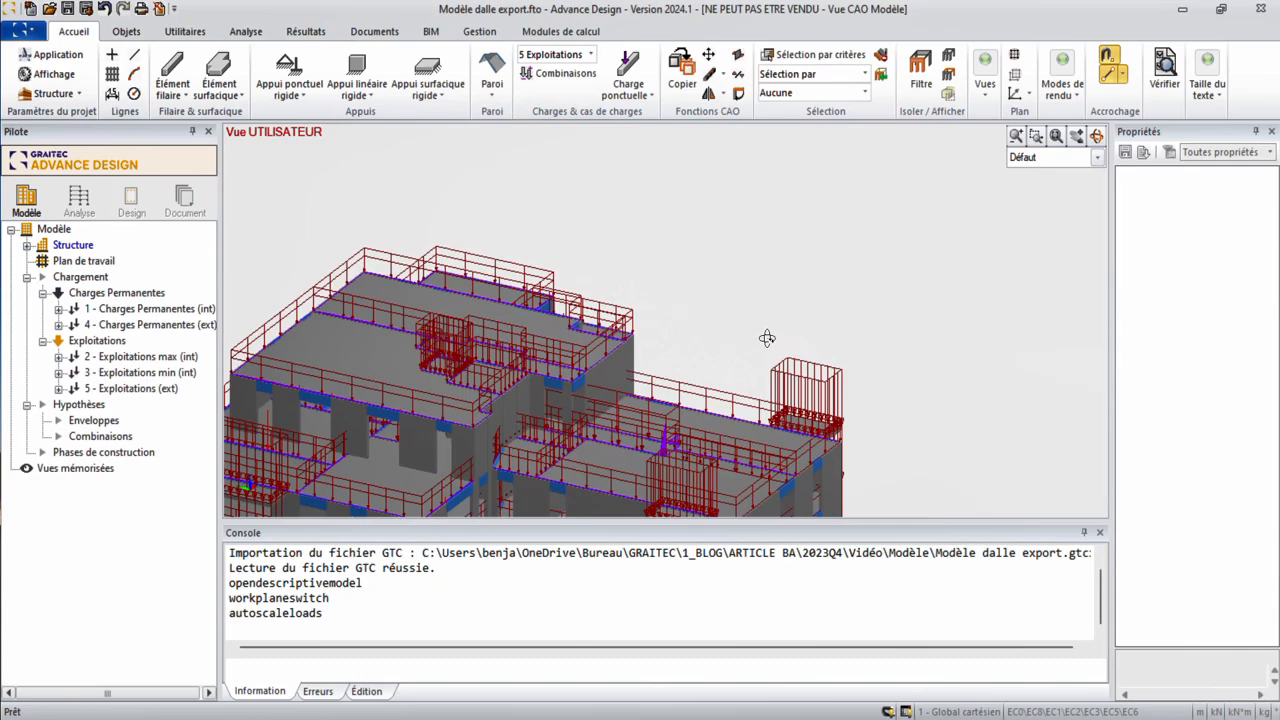
{"action": "middle_click_drag", "start_coordinate": [766, 337], "coordinate": [545, 336]}
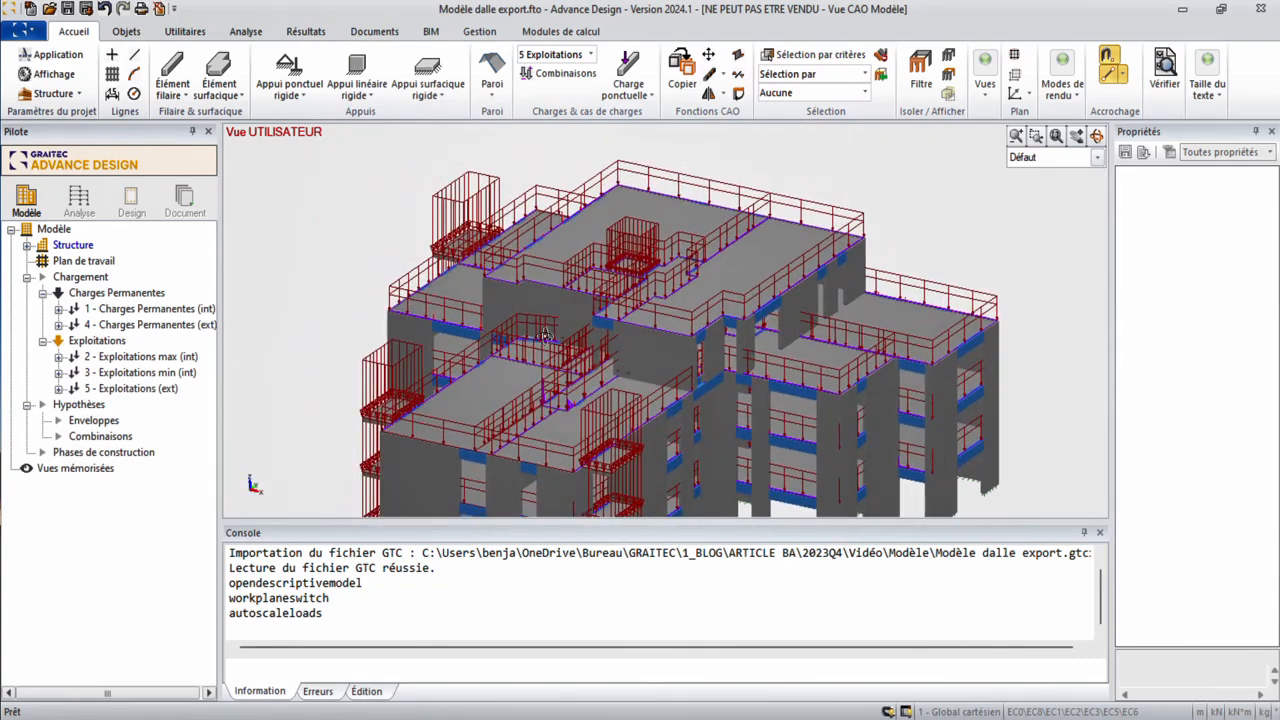
{"action": "left_click", "coordinate": [668, 318]}
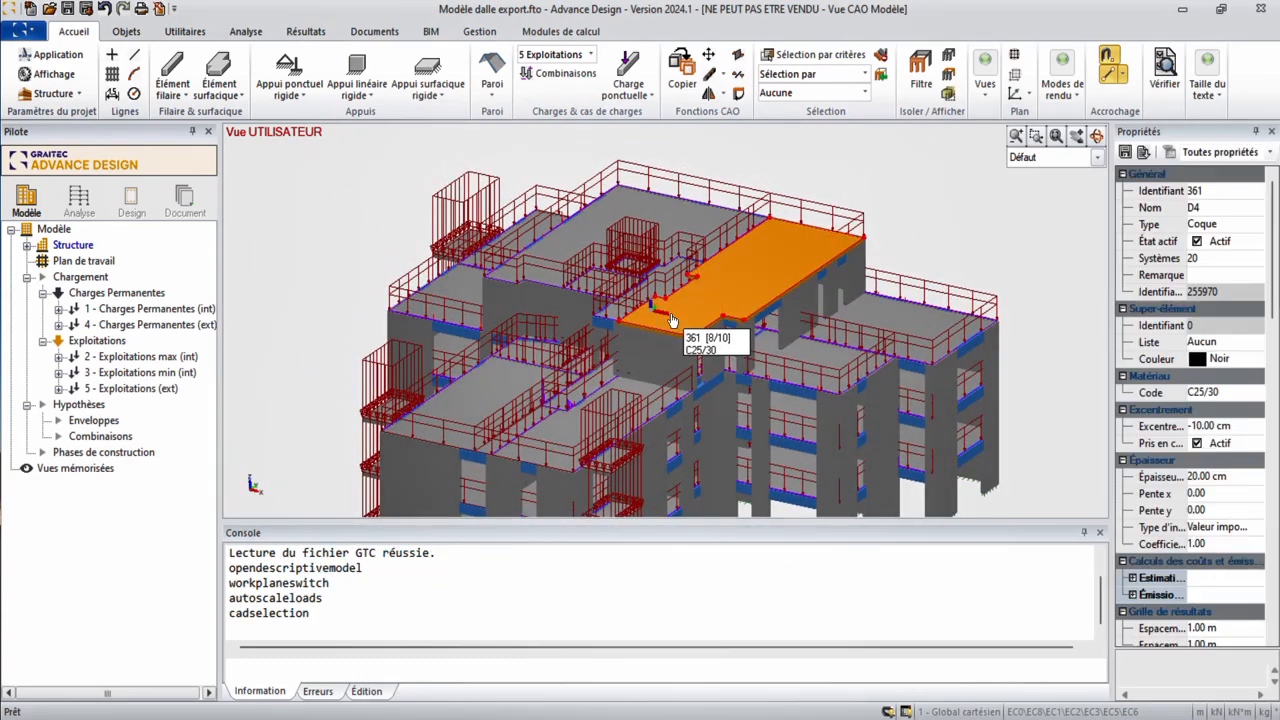
{"action": "left_click", "coordinate": [668, 318]}
{"action": "key", "text": "Escape"}
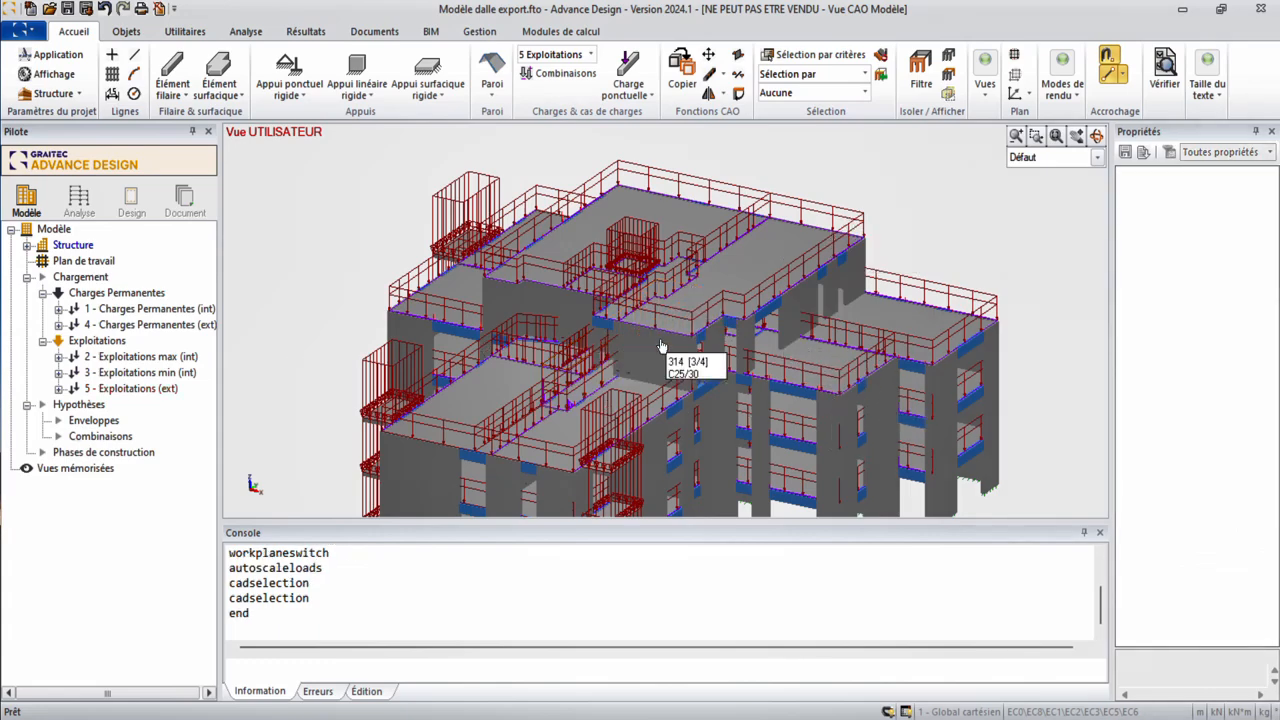
{"action": "middle_click_drag", "start_coordinate": [735, 348], "coordinate": [665, 338]}
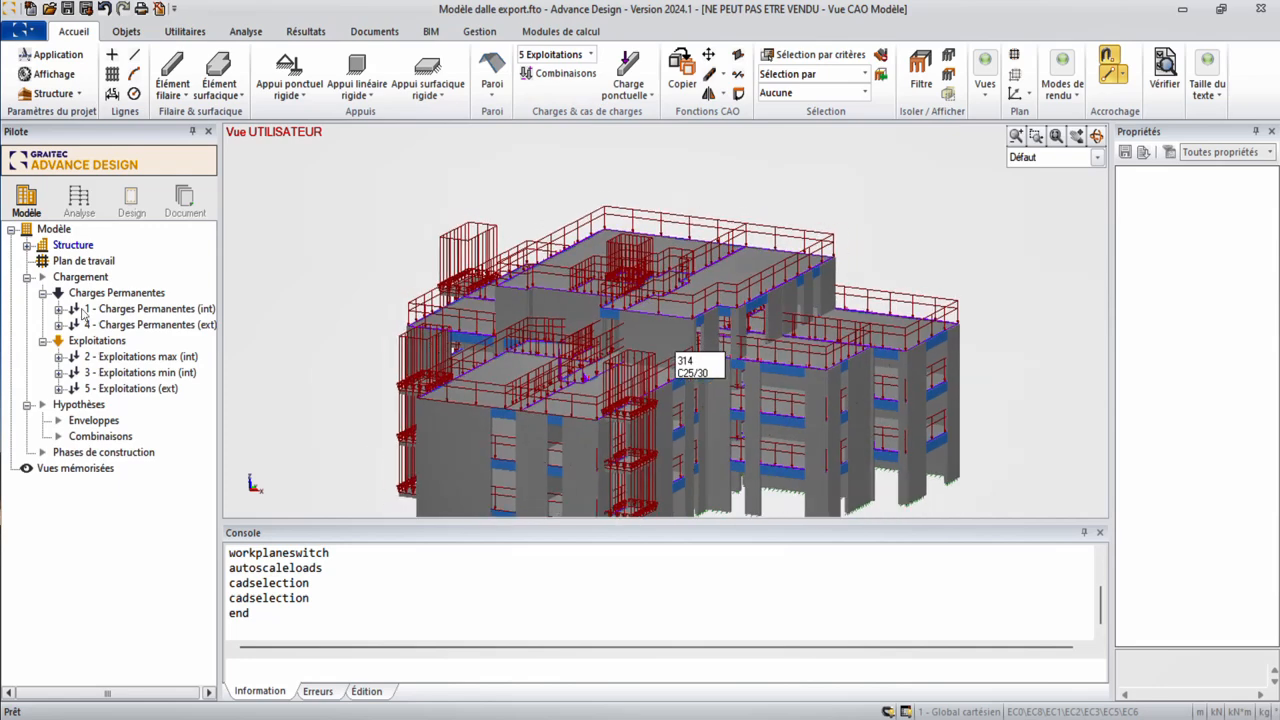
Expand the four storeys of the structure to review their element groups, and check the supports in the PH RDC storey
{"action": "left_click", "coordinate": [28, 245]}
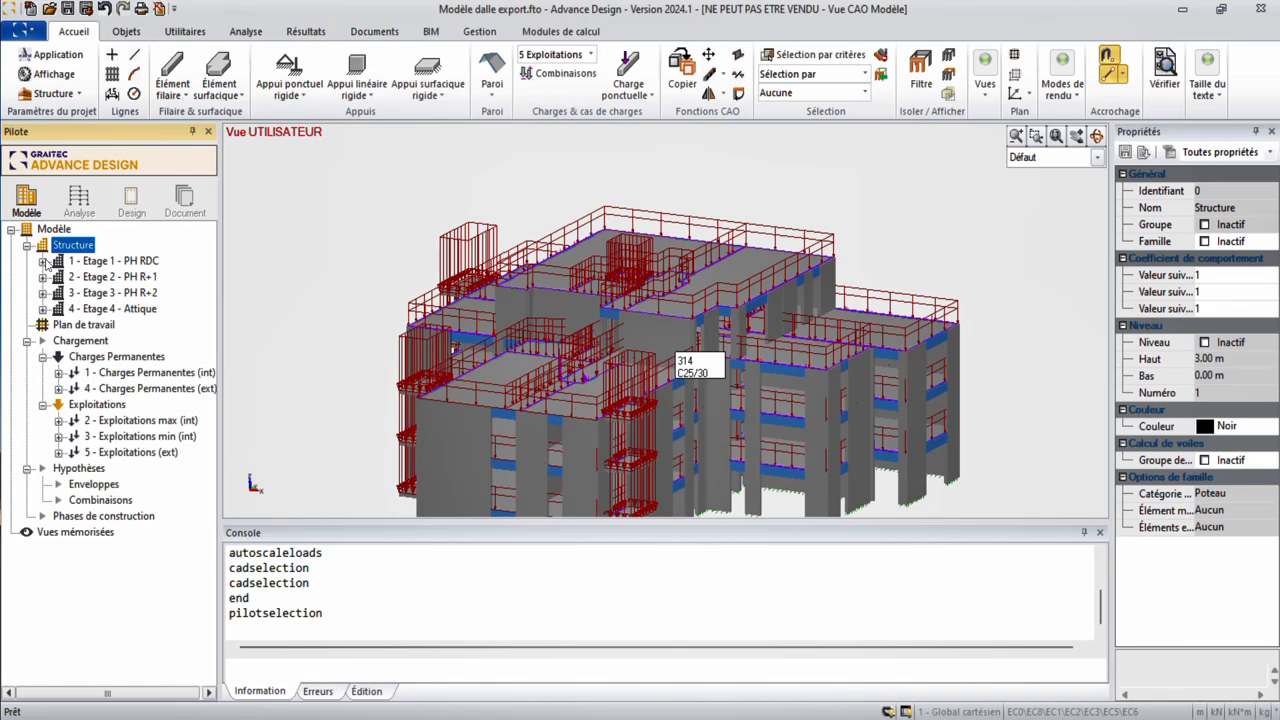
{"action": "left_click", "coordinate": [44, 261]}
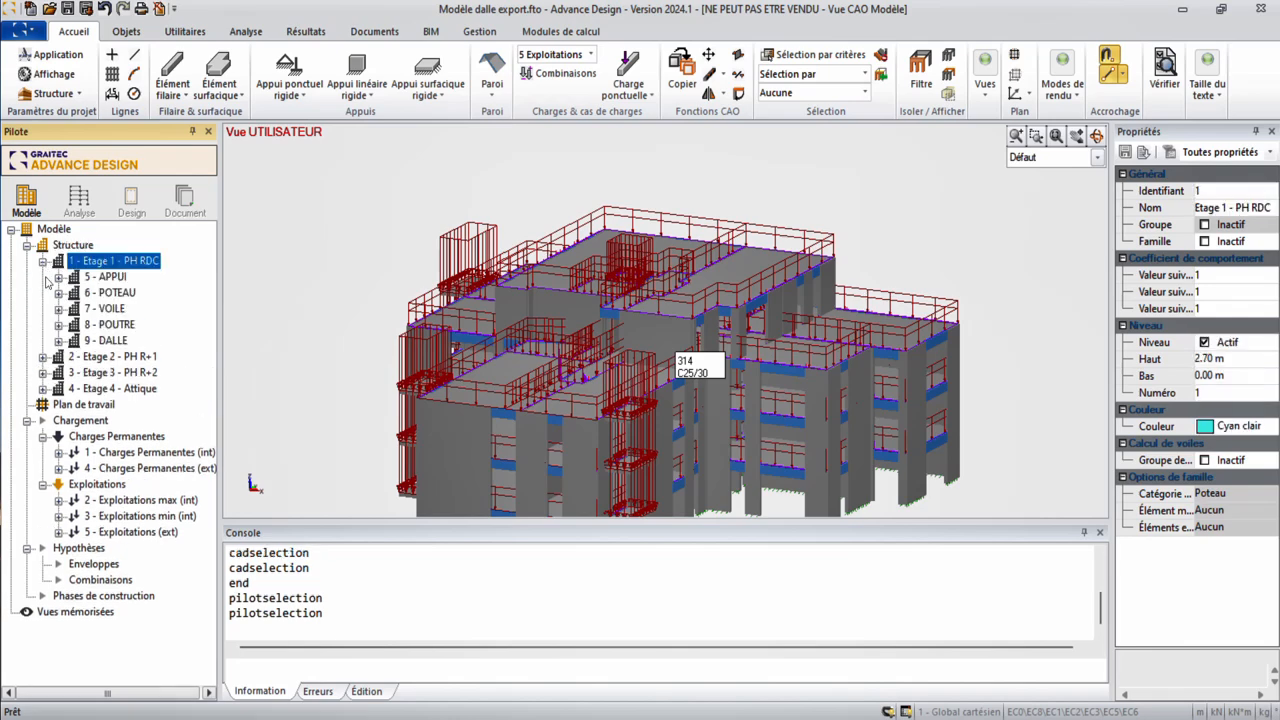
{"action": "left_click", "coordinate": [44, 357]}
{"action": "left_click", "coordinate": [44, 437]}
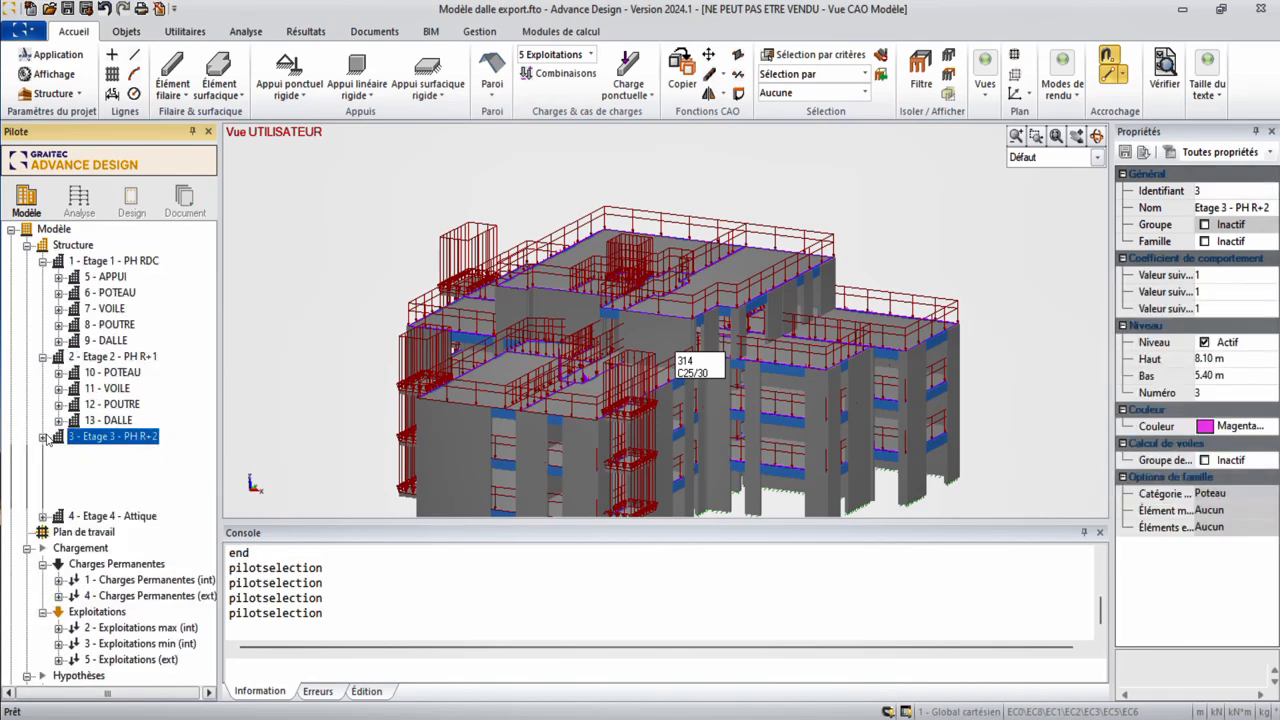
{"action": "left_click", "coordinate": [43, 516]}
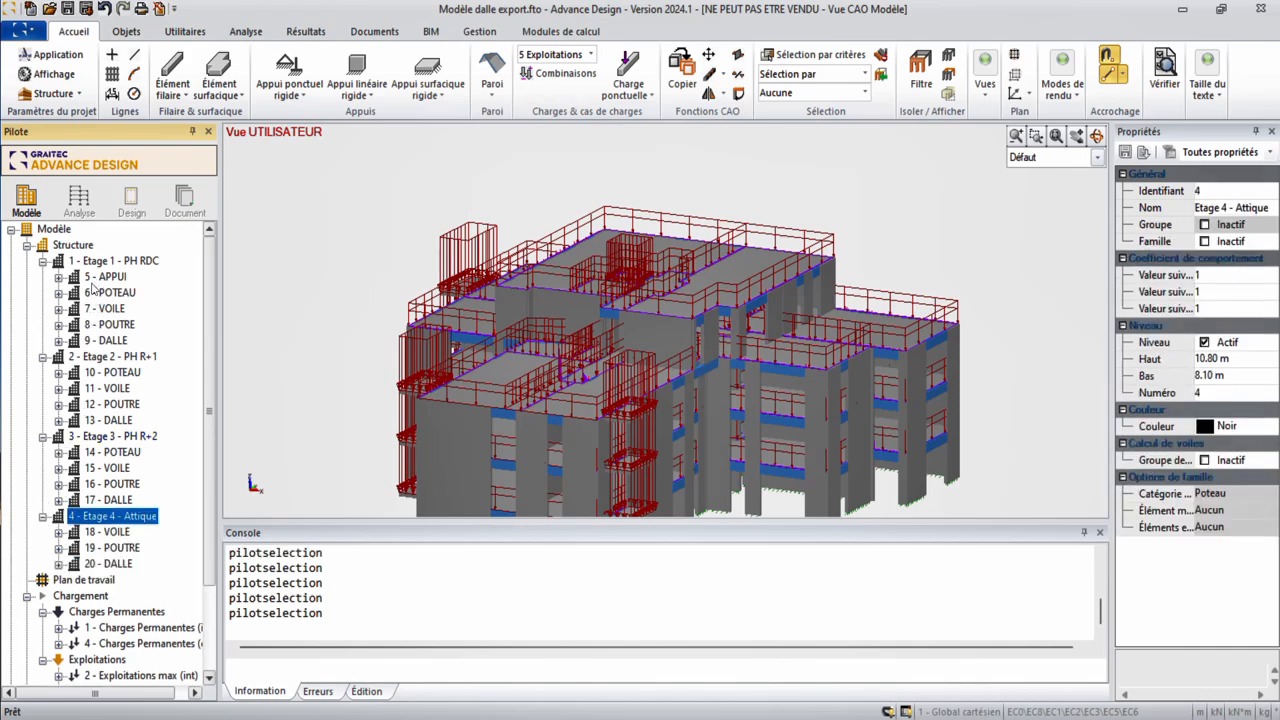
{"action": "left_click", "coordinate": [59, 279]}
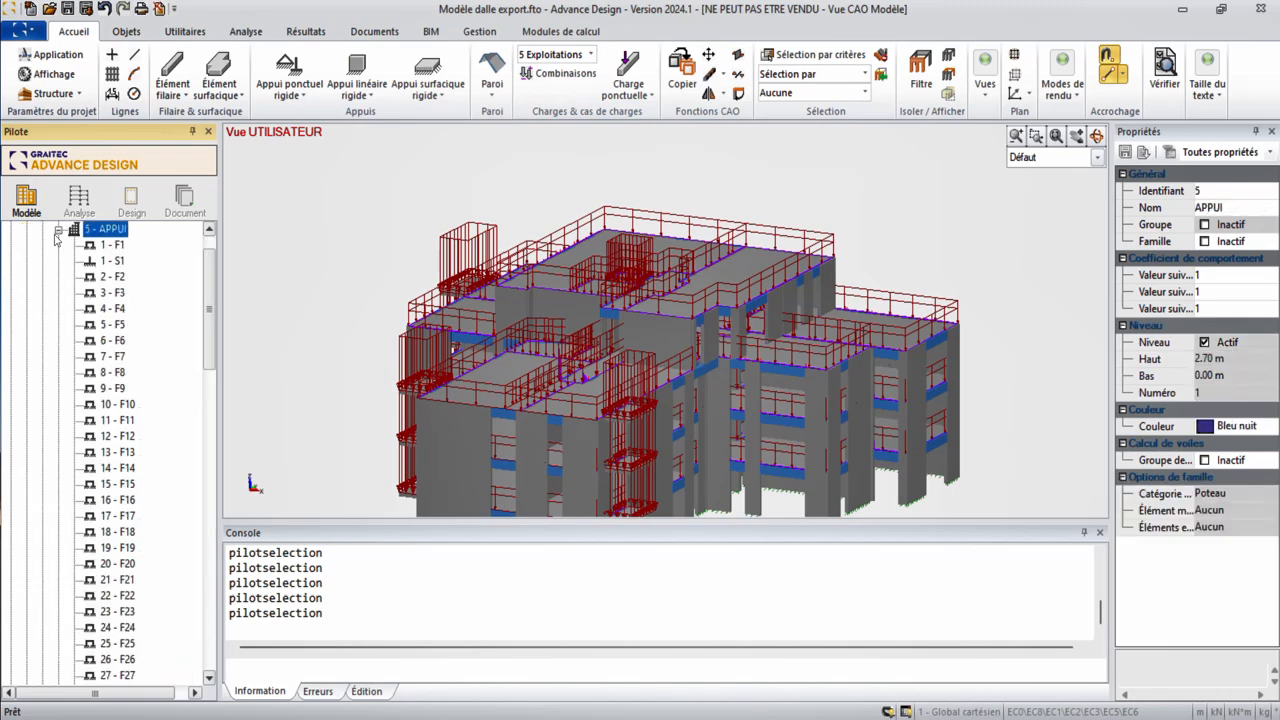
{"action": "left_click", "coordinate": [58, 230]}
{"action": "scroll", "coordinate": [210, 385], "scroll_direction": "down", "scroll_amount": 3}
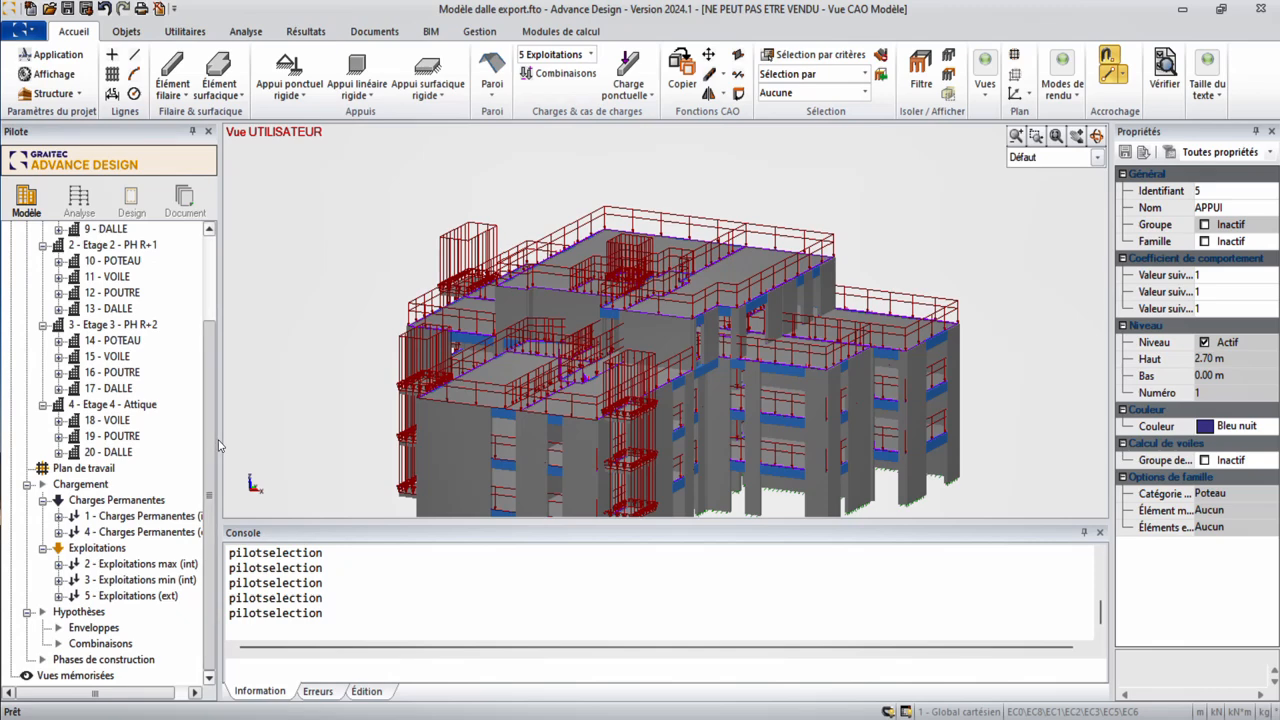
Widen the project tree and review the load cases "Exploitations min (int)" and "Charges Permanentes (int)"
{"action": "left_click_drag", "start_coordinate": [220, 446], "coordinate": [287, 446]}
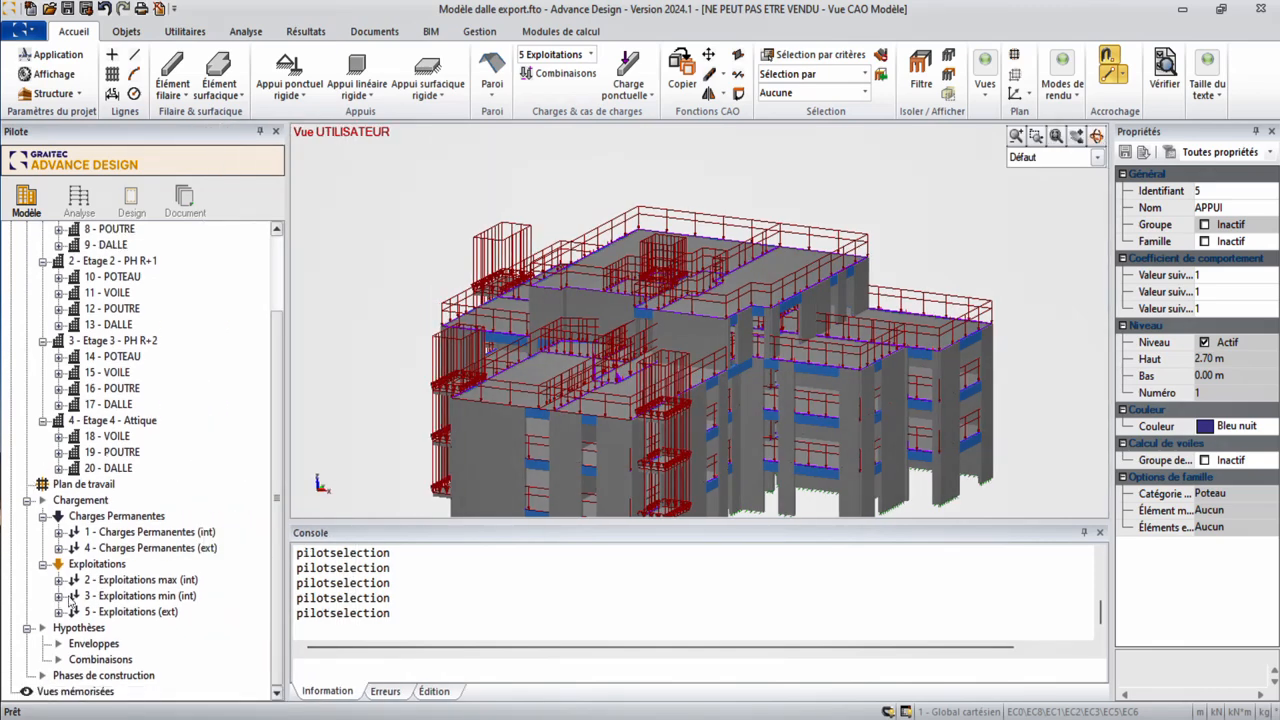
{"action": "double_click", "coordinate": [120, 596]}
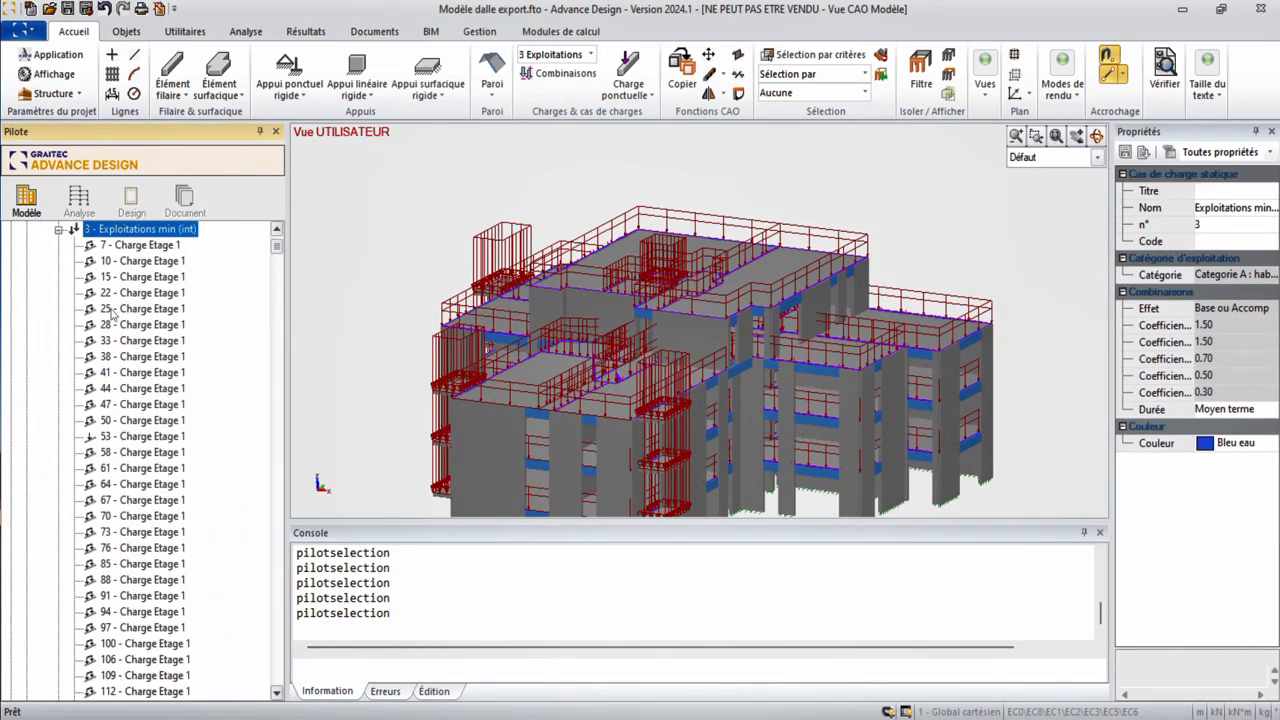
{"action": "left_click", "coordinate": [60, 230]}
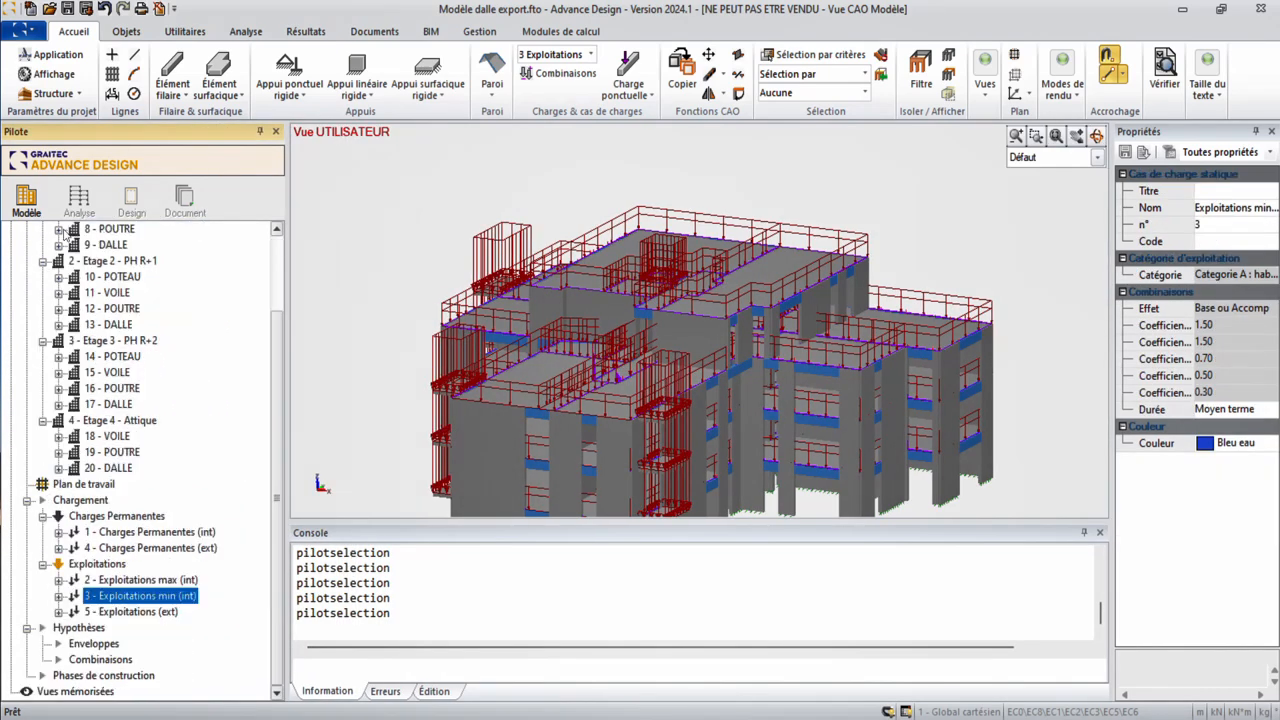
{"action": "left_click", "coordinate": [150, 532]}
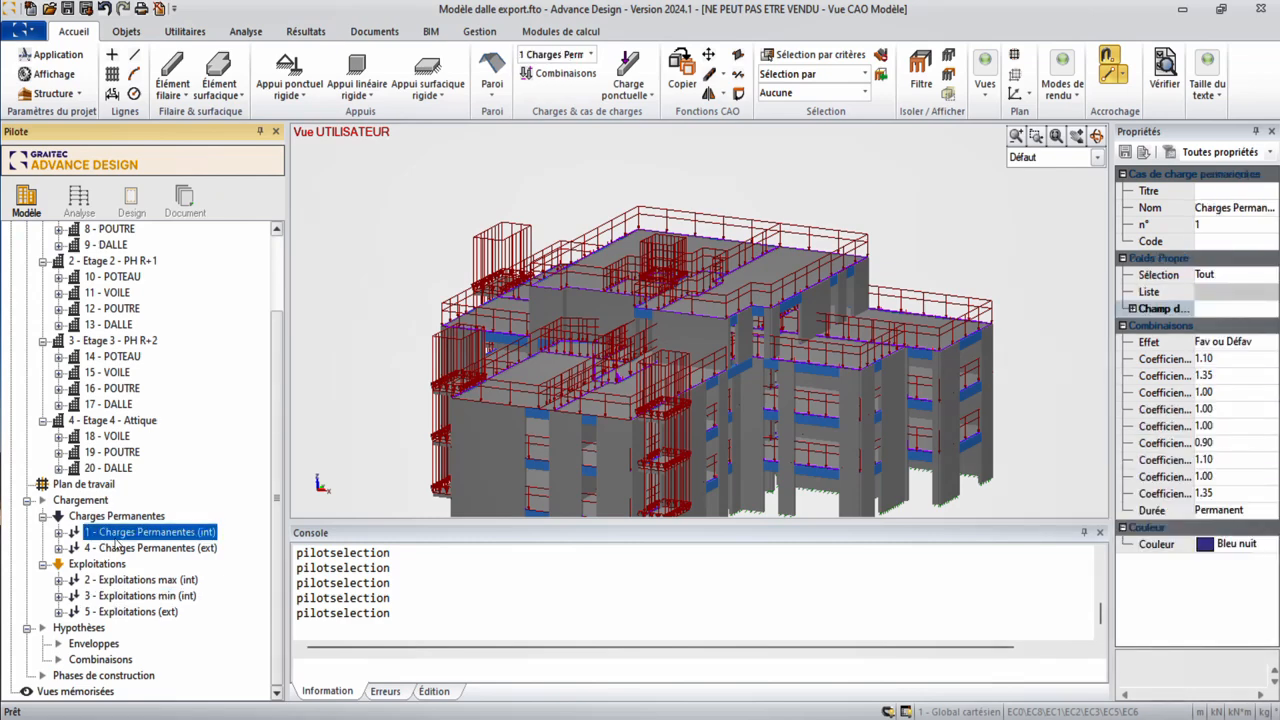
Review the load case "Charges Permanentes (ext)", the loads listed under "Charges Permanentes (int)", and the properties of its first Charge Etage 1 load
{"action": "left_click", "coordinate": [193, 548]}
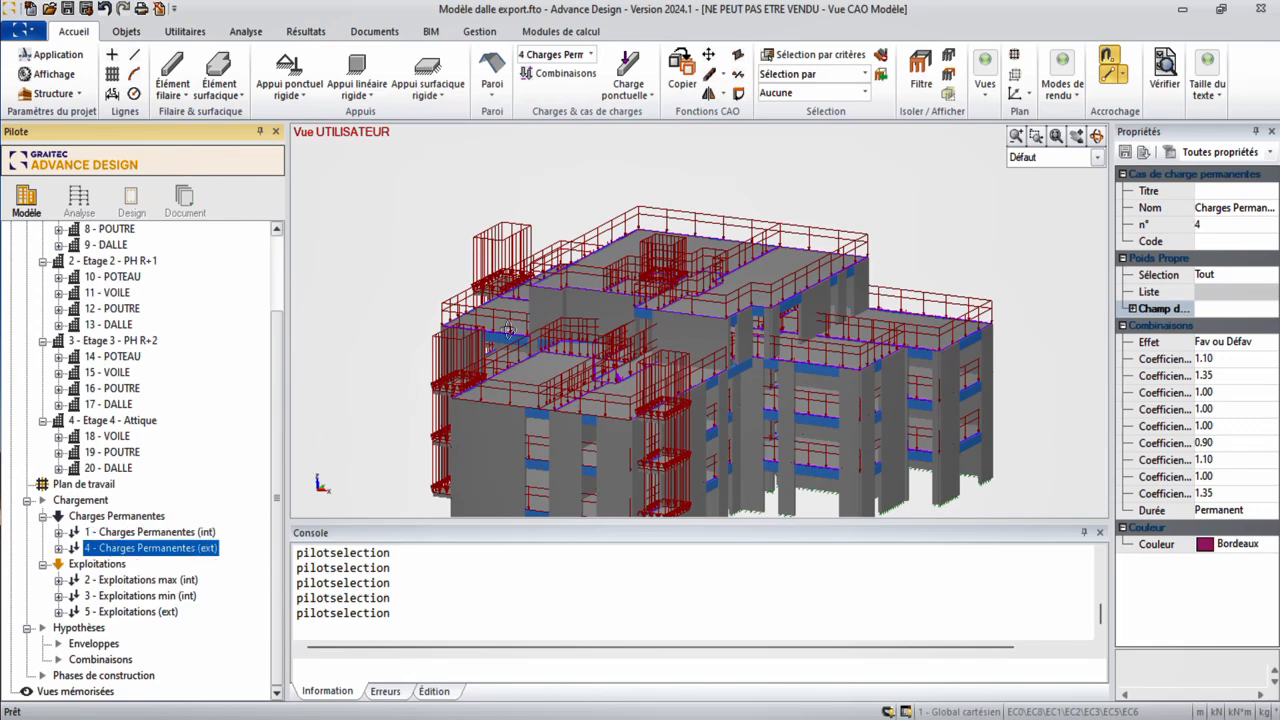
{"action": "left_click", "coordinate": [57, 533]}
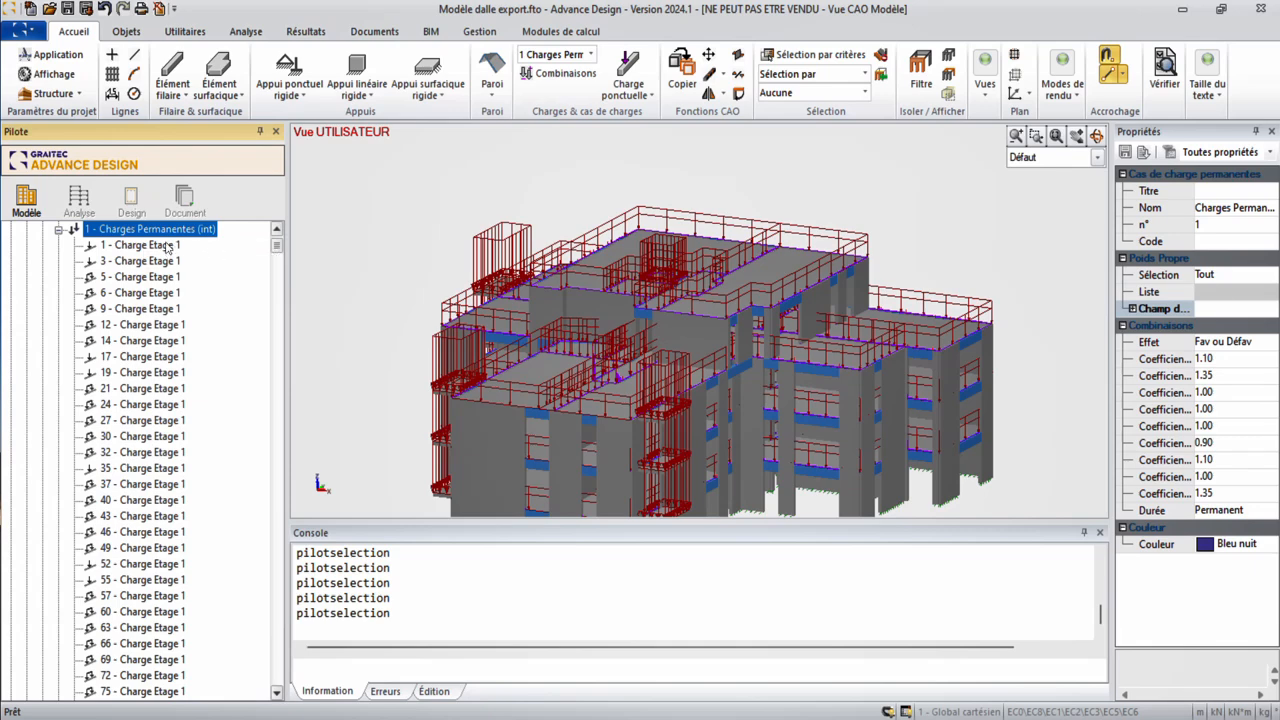
{"action": "left_click", "coordinate": [140, 245]}
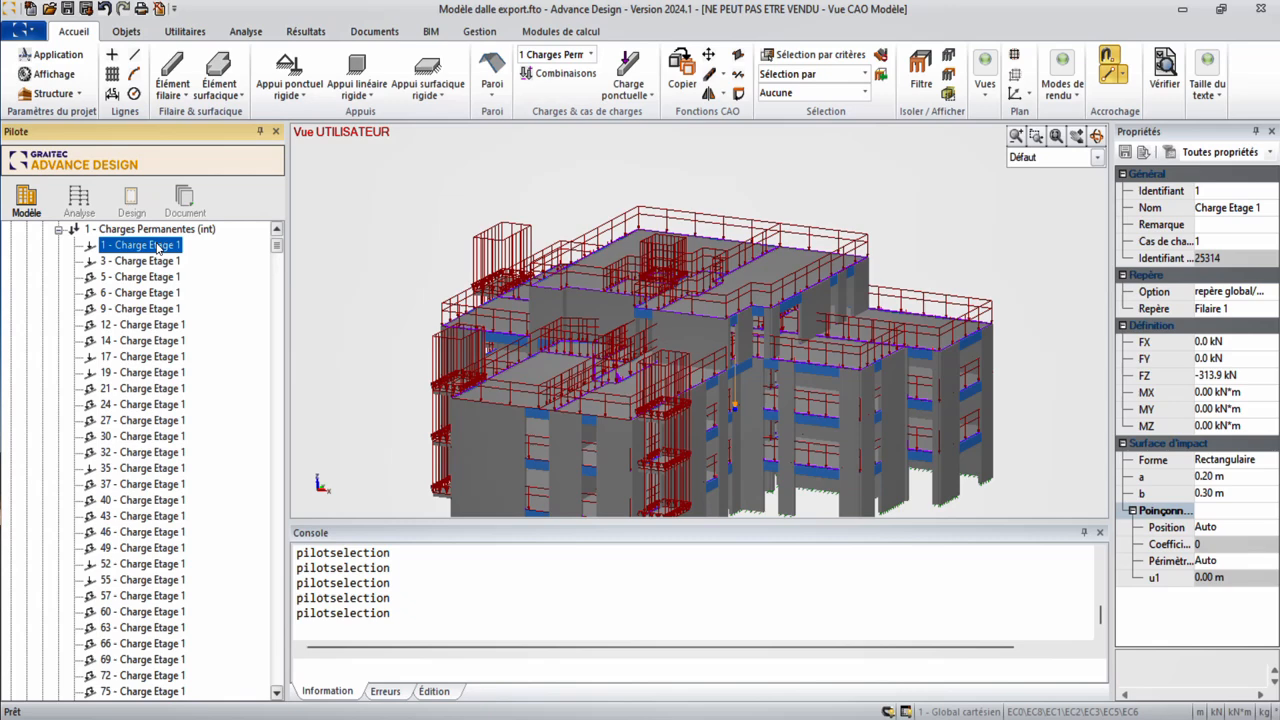
{"action": "scroll", "coordinate": [158, 249], "scroll_direction": "up", "scroll_amount": 8}
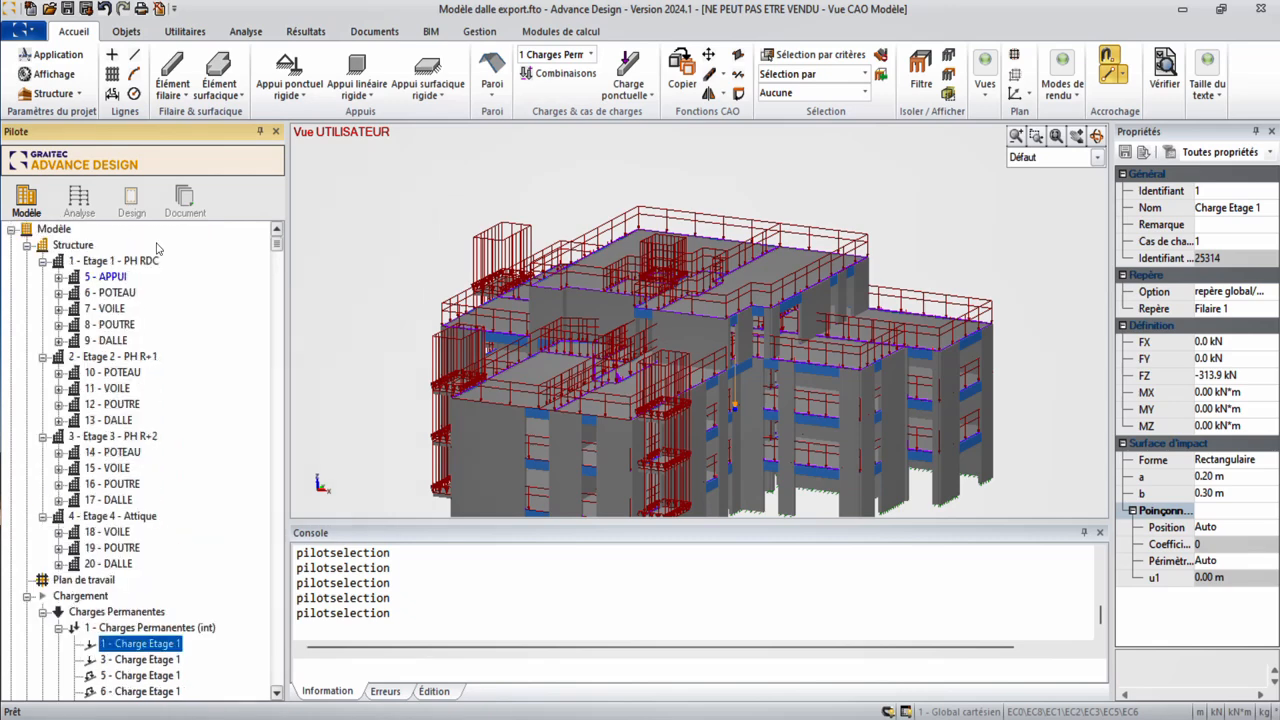
{"action": "scroll", "coordinate": [157, 249], "scroll_direction": "down", "scroll_amount": 3}
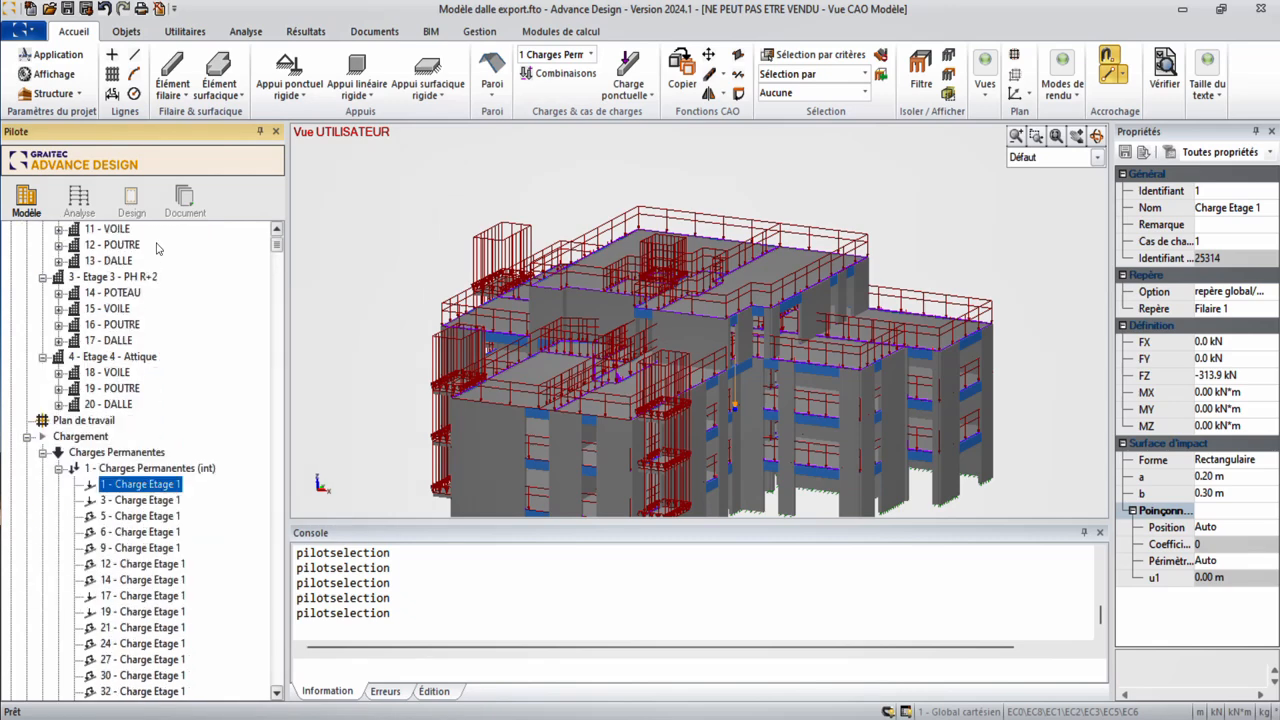
Check the Attique and PH R+2 storey properties, temporarily hiding the PH R+2 storey and showing it again
{"action": "left_click", "coordinate": [115, 359]}
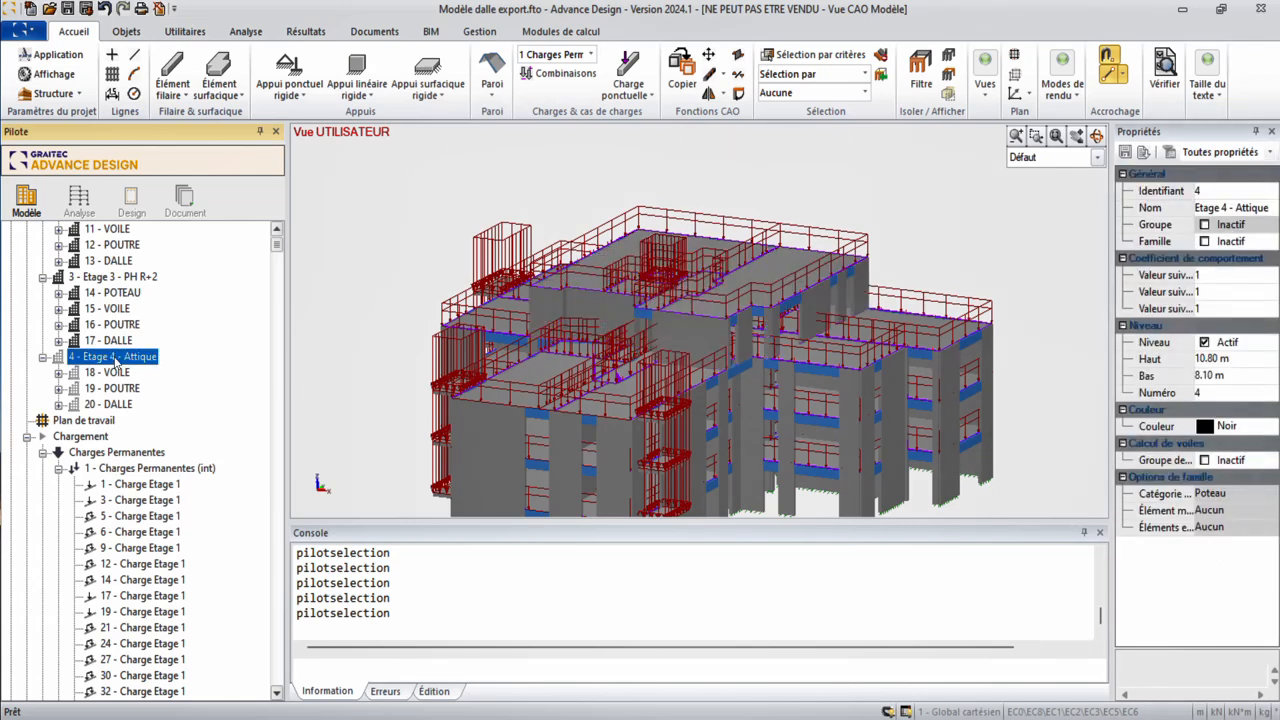
{"action": "left_click", "coordinate": [124, 292]}
{"action": "left_click", "coordinate": [125, 279]}
{"action": "key", "text": "space"}
{"action": "key", "text": "space"}
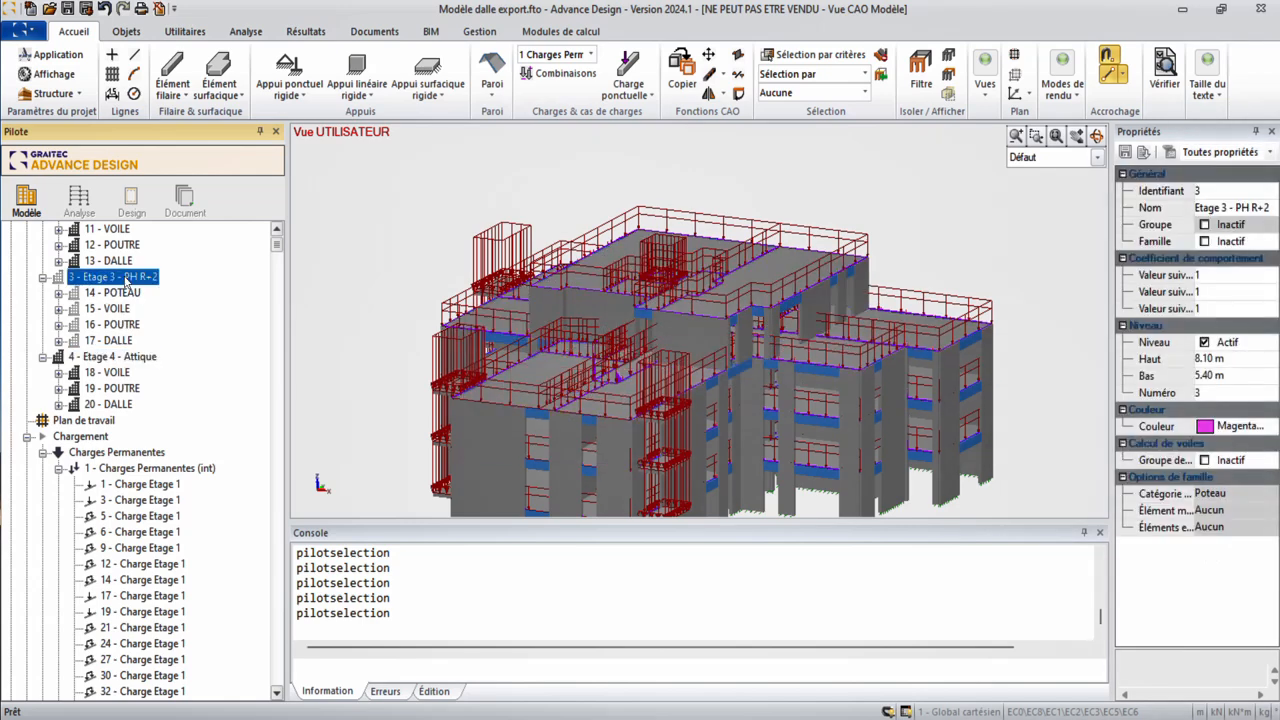
{"action": "key", "text": "space"}
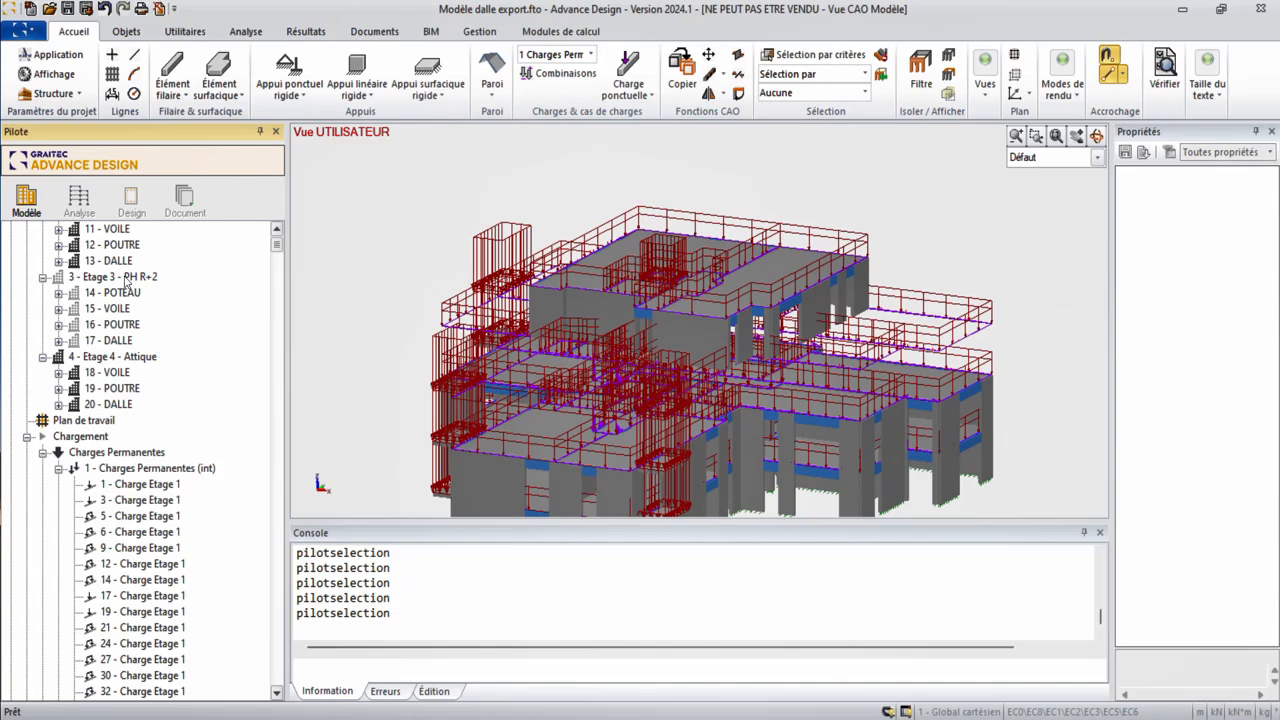
{"action": "left_click", "coordinate": [125, 279]}
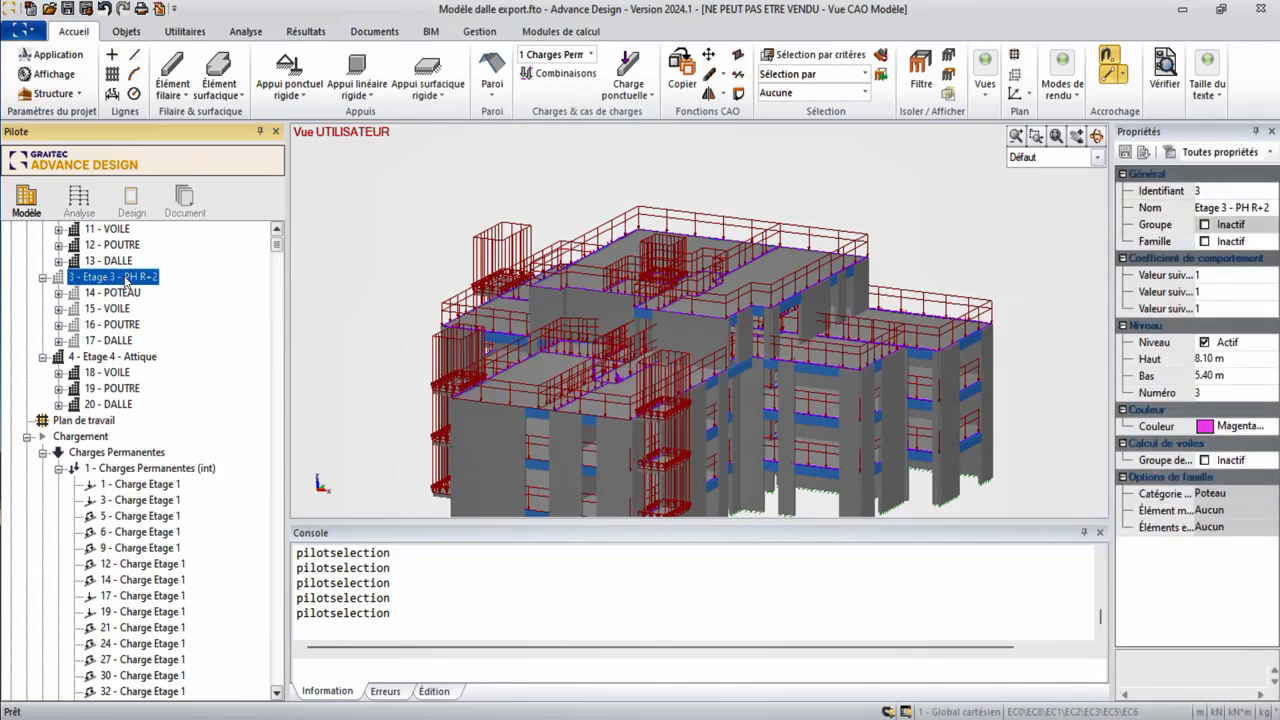
Select the loads named Charge Etage 1 and Charge Etage 2 by name criteria, inspect them in the model, and clear the selection
{"action": "middle_click_drag", "start_coordinate": [377, 335], "coordinate": [499, 338]}
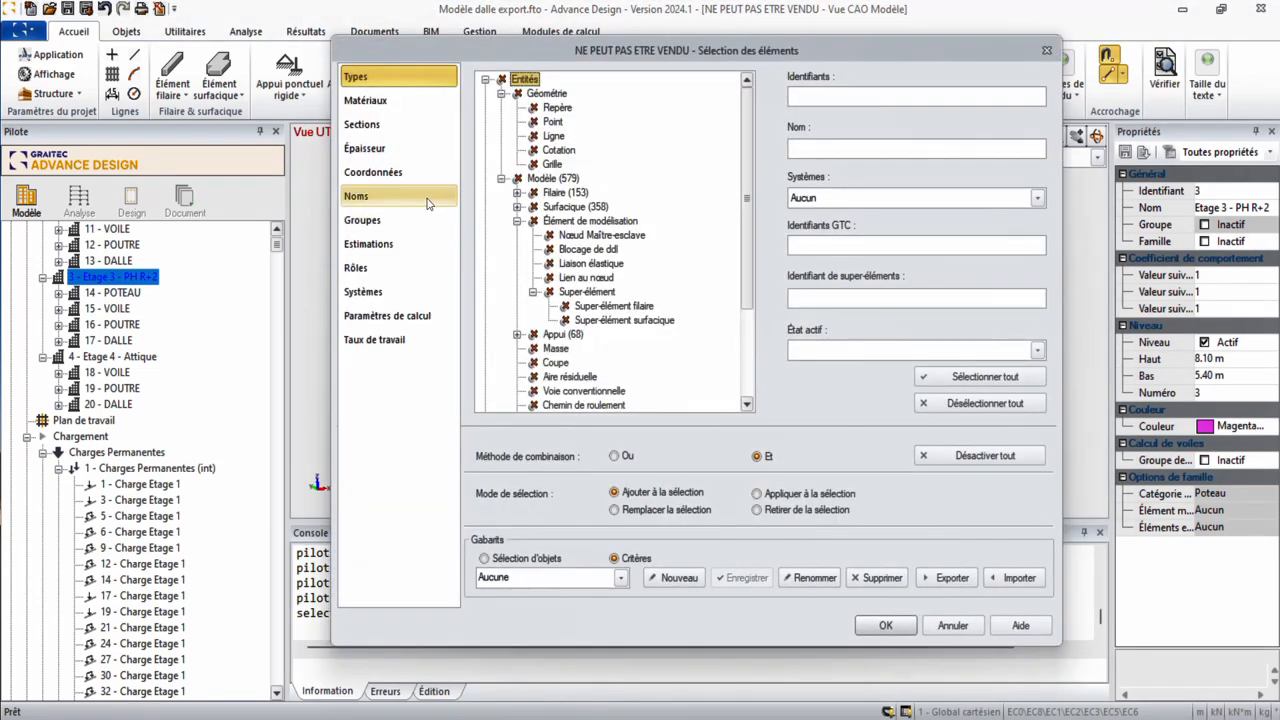
{"action": "left_click", "coordinate": [395, 203]}
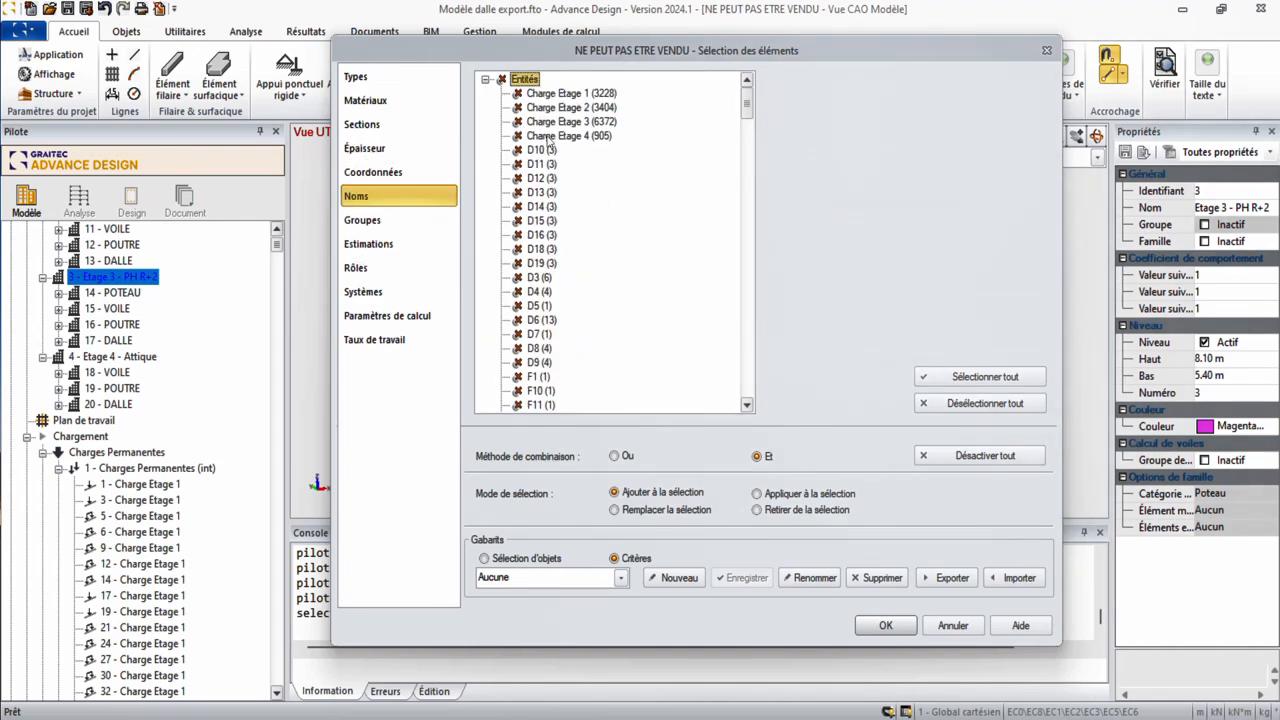
{"action": "left_click", "coordinate": [556, 96]}
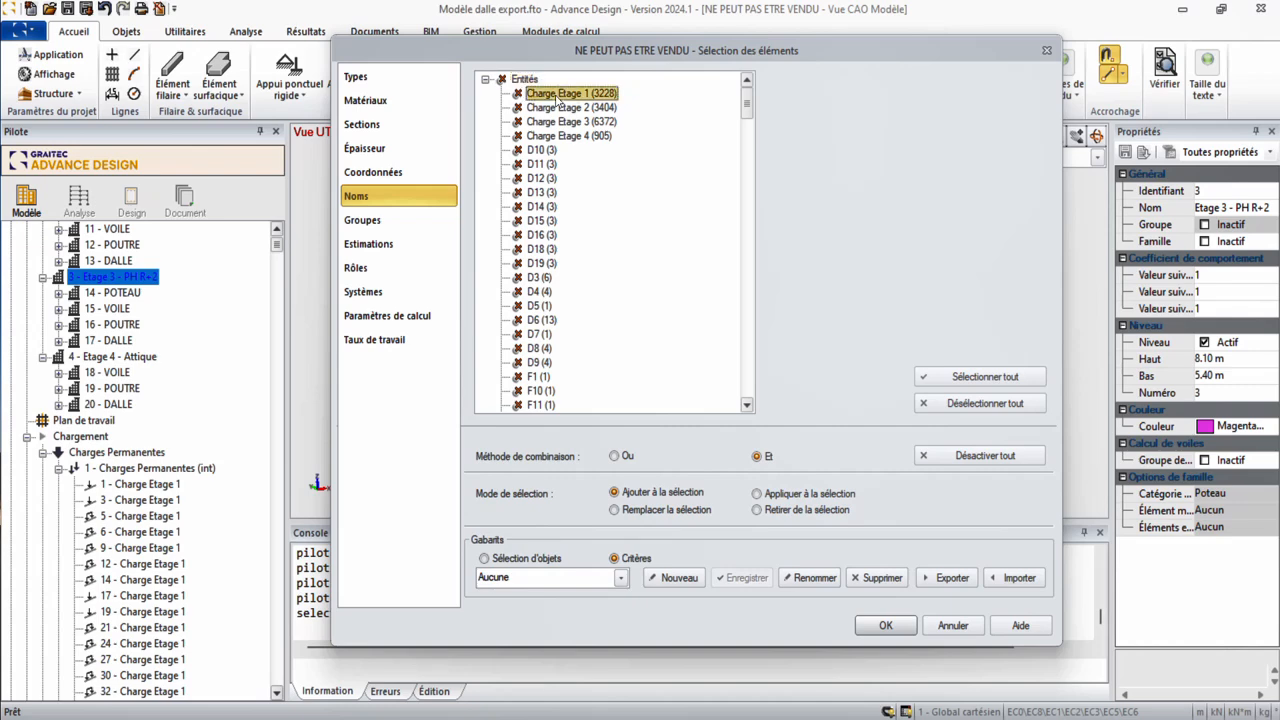
{"action": "left_click", "coordinate": [553, 108]}
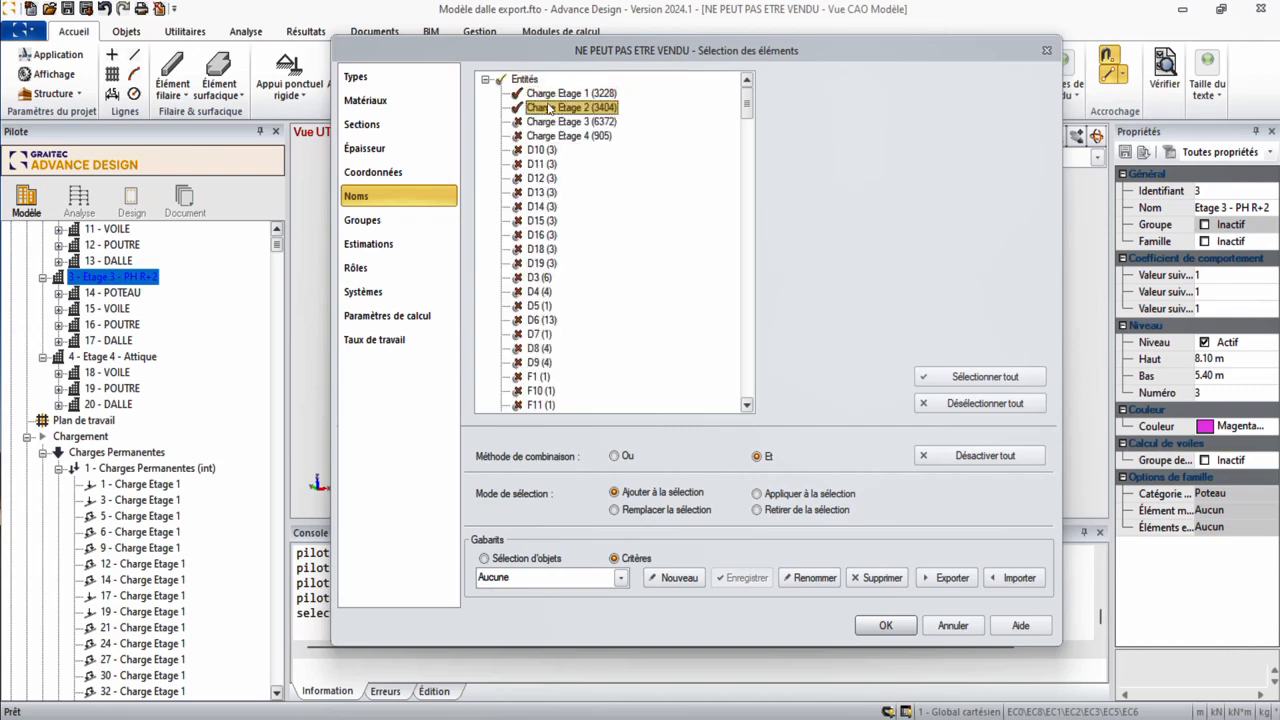
{"action": "left_click", "coordinate": [885, 625]}
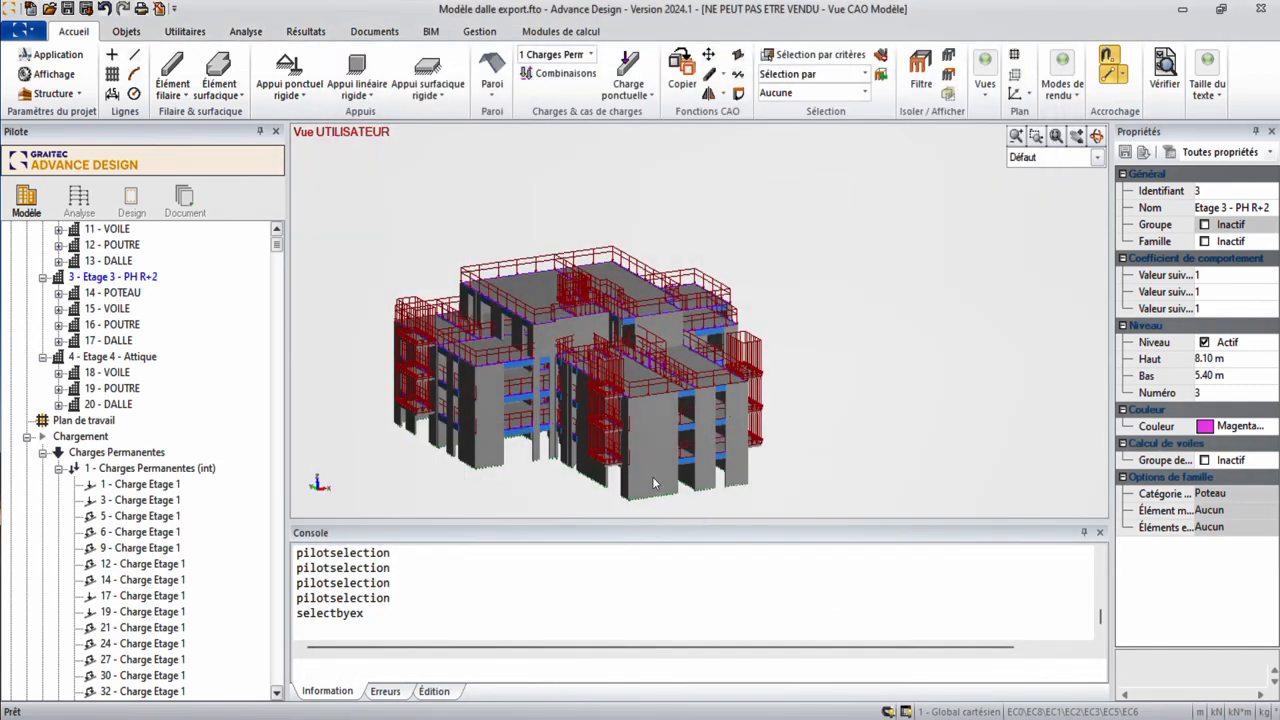
{"action": "mouse_move", "coordinate": [655, 416]}
{"action": "middle_mouse_down"}
{"action": "mouse_move", "coordinate": [804, 386]}
{"action": "mouse_move", "coordinate": [894, 388]}
{"action": "mouse_move", "coordinate": [800, 350]}
{"action": "mouse_move", "coordinate": [712, 354]}
{"action": "mouse_move", "coordinate": [863, 377]}
{"action": "mouse_move", "coordinate": [633, 410]}
{"action": "middle_mouse_up"}
{"action": "key", "text": "Escape"}
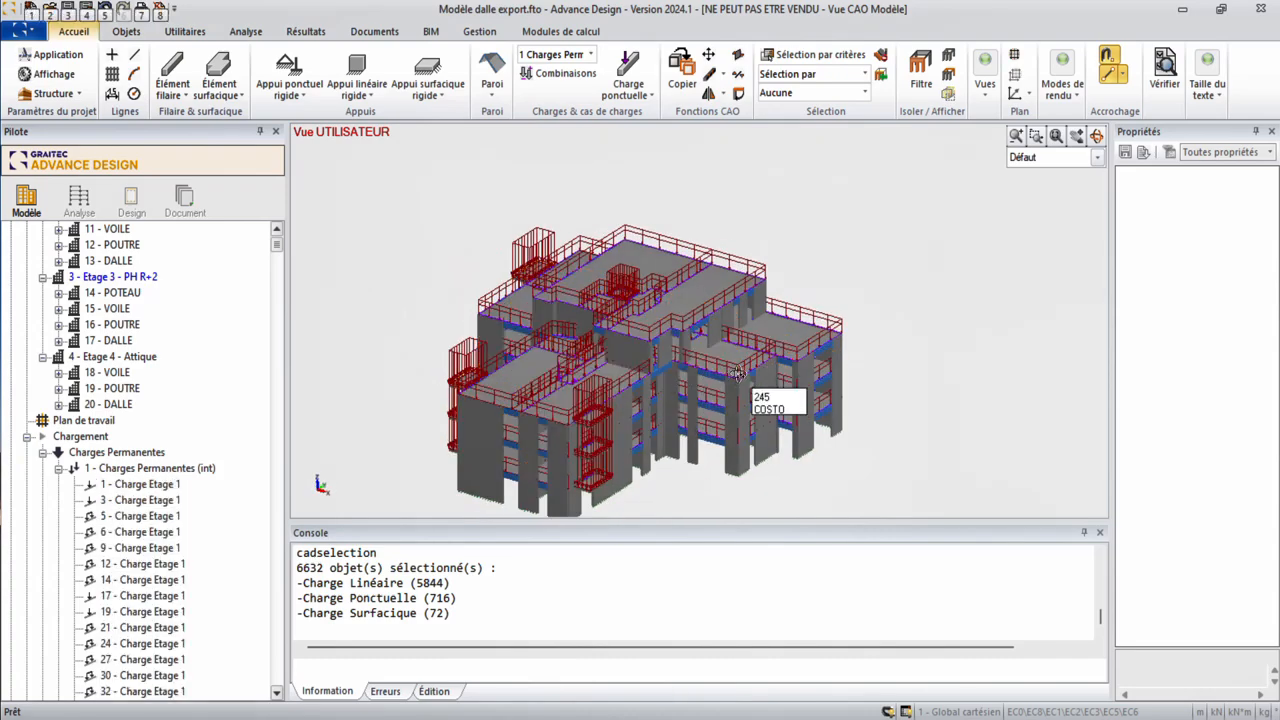
Check the properties of slab D10 in the PH R+2 storey and clear the selection
{"action": "scroll", "coordinate": [760, 374], "scroll_direction": "up", "scroll_amount": 5}
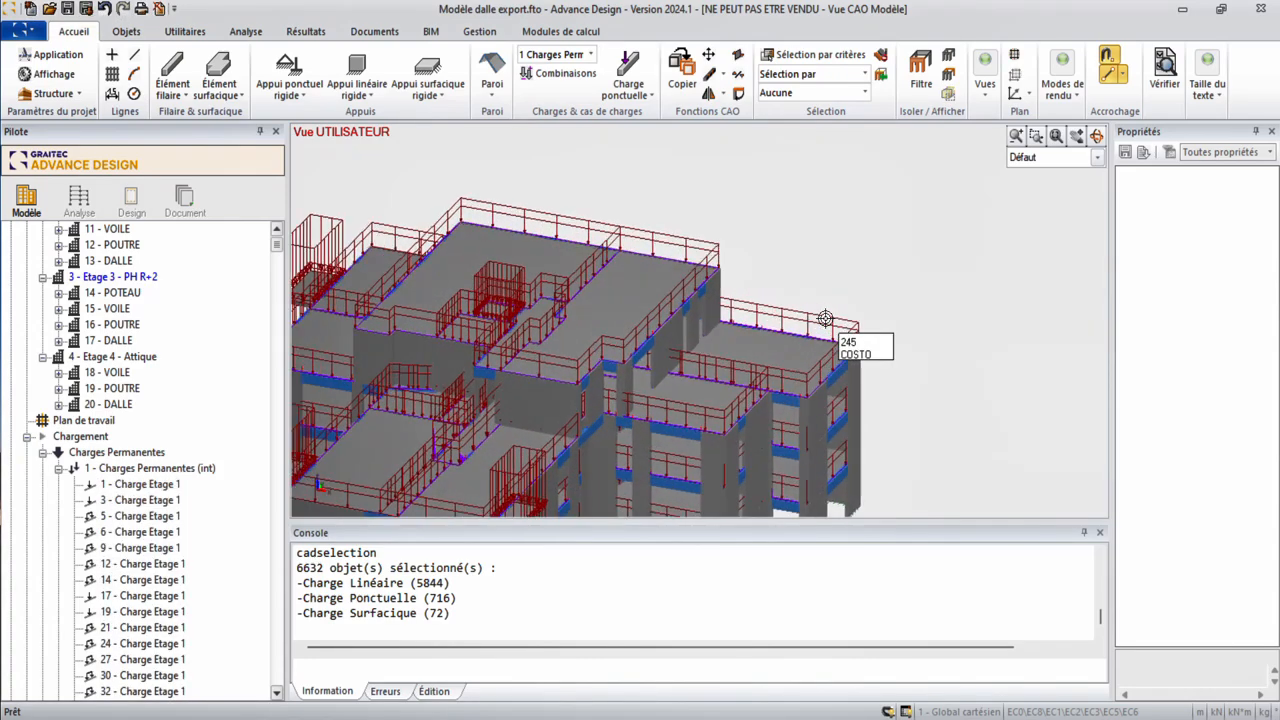
{"action": "left_click", "coordinate": [685, 362]}
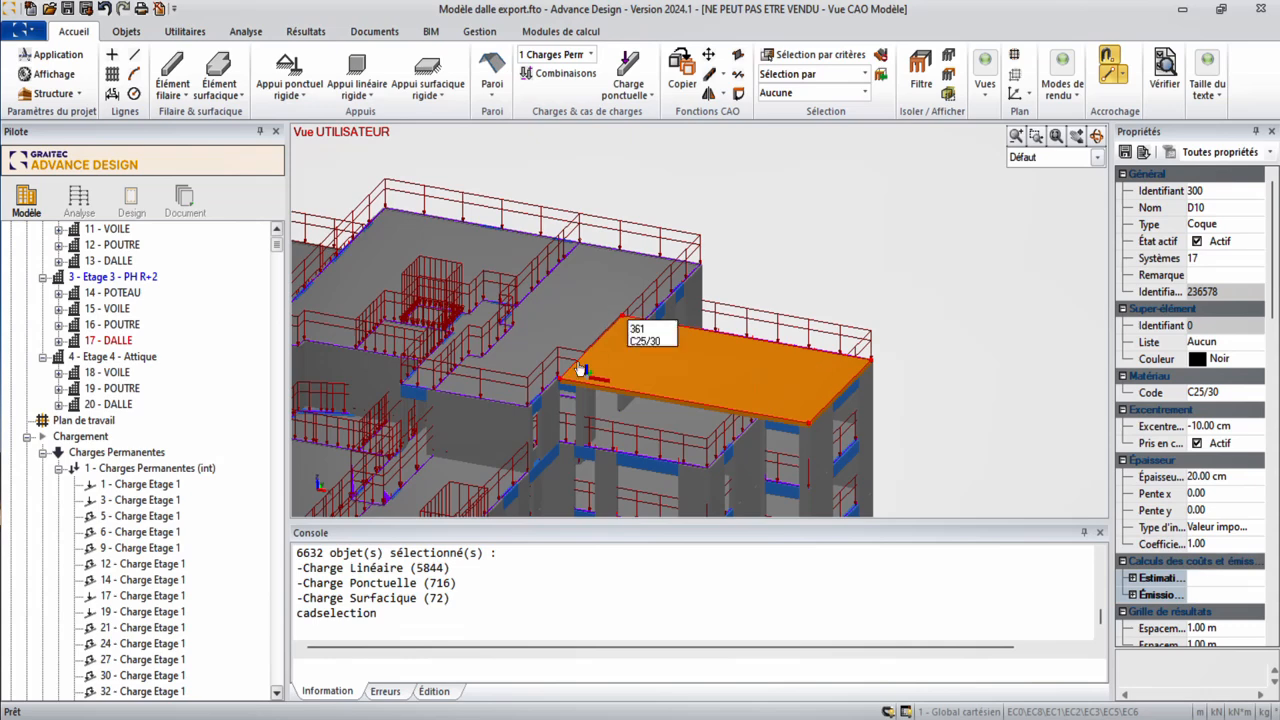
{"action": "key", "text": "Escape"}
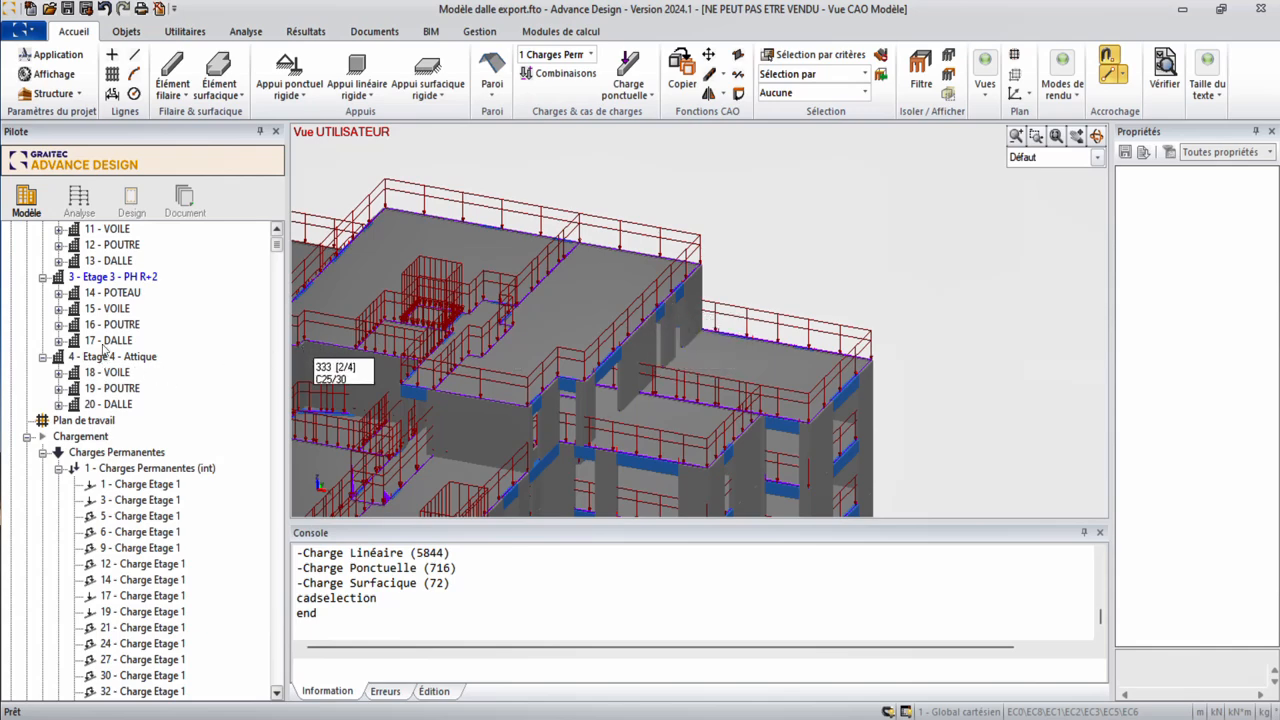
Delete the PH RDC storey together with all its element groups from the structure
{"action": "scroll", "coordinate": [465, 415], "scroll_direction": "down", "scroll_amount": 5}
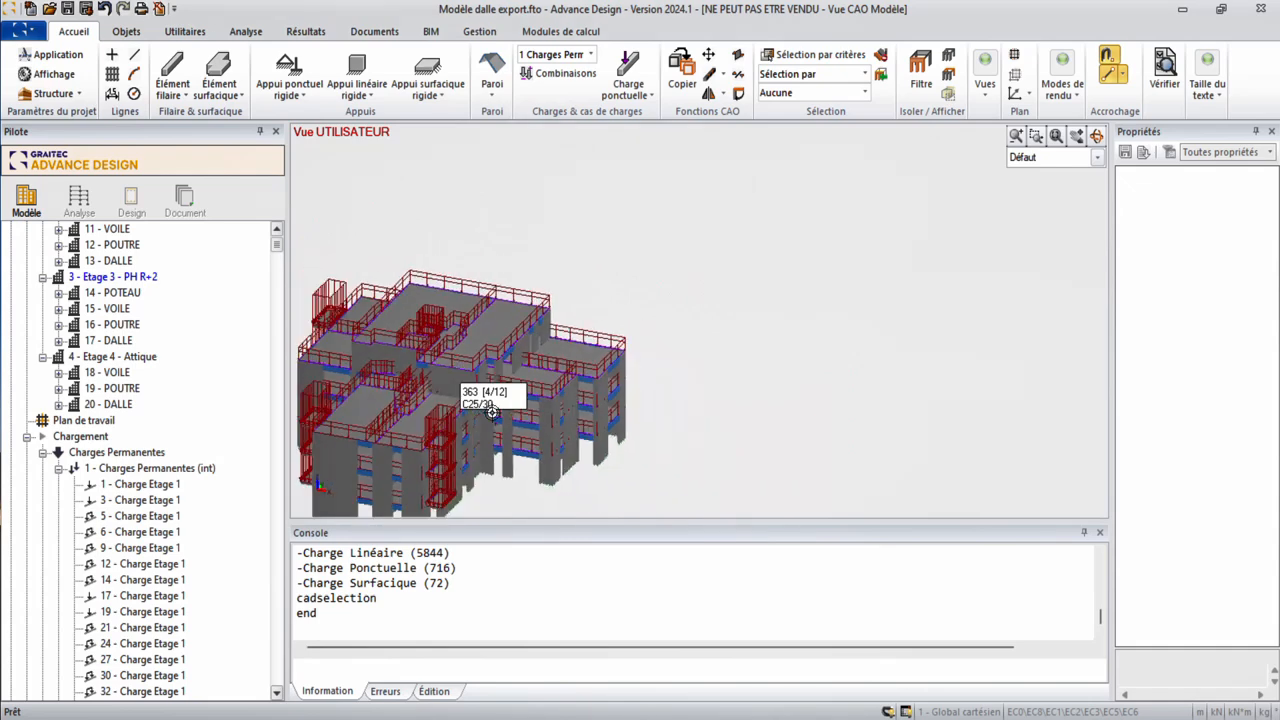
{"action": "middle_click_drag", "start_coordinate": [478, 428], "coordinate": [627, 351]}
{"action": "middle_click_drag", "start_coordinate": [510, 424], "coordinate": [669, 385]}
{"action": "scroll", "coordinate": [163, 370], "scroll_direction": "up", "scroll_amount": 4}
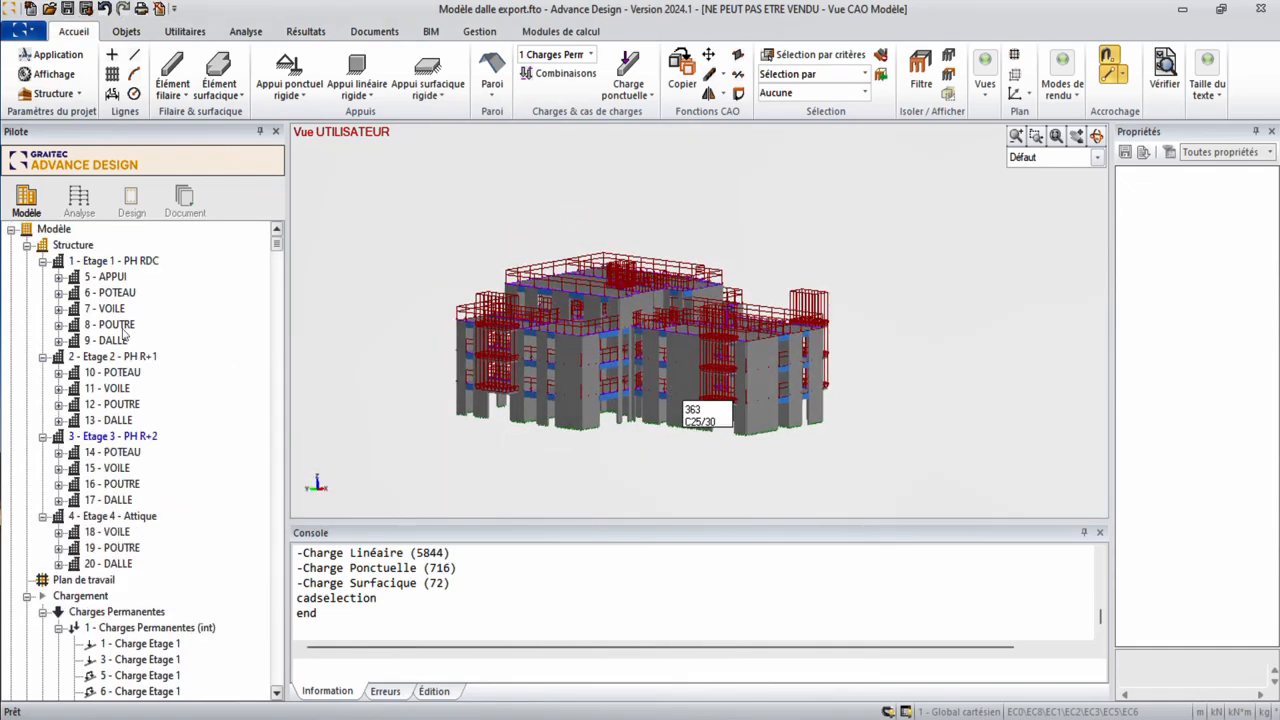
{"action": "left_click", "coordinate": [118, 261]}
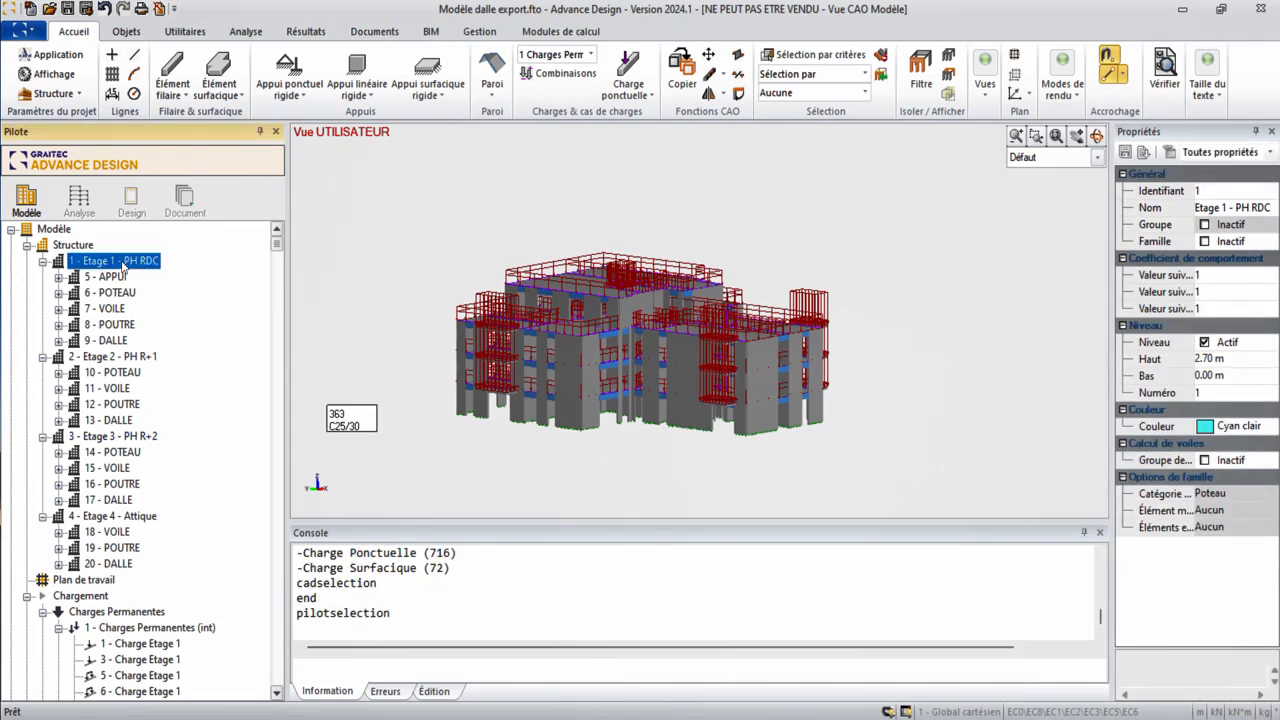
{"action": "key", "text": "Delete"}
{"action": "key", "text": "Return"}
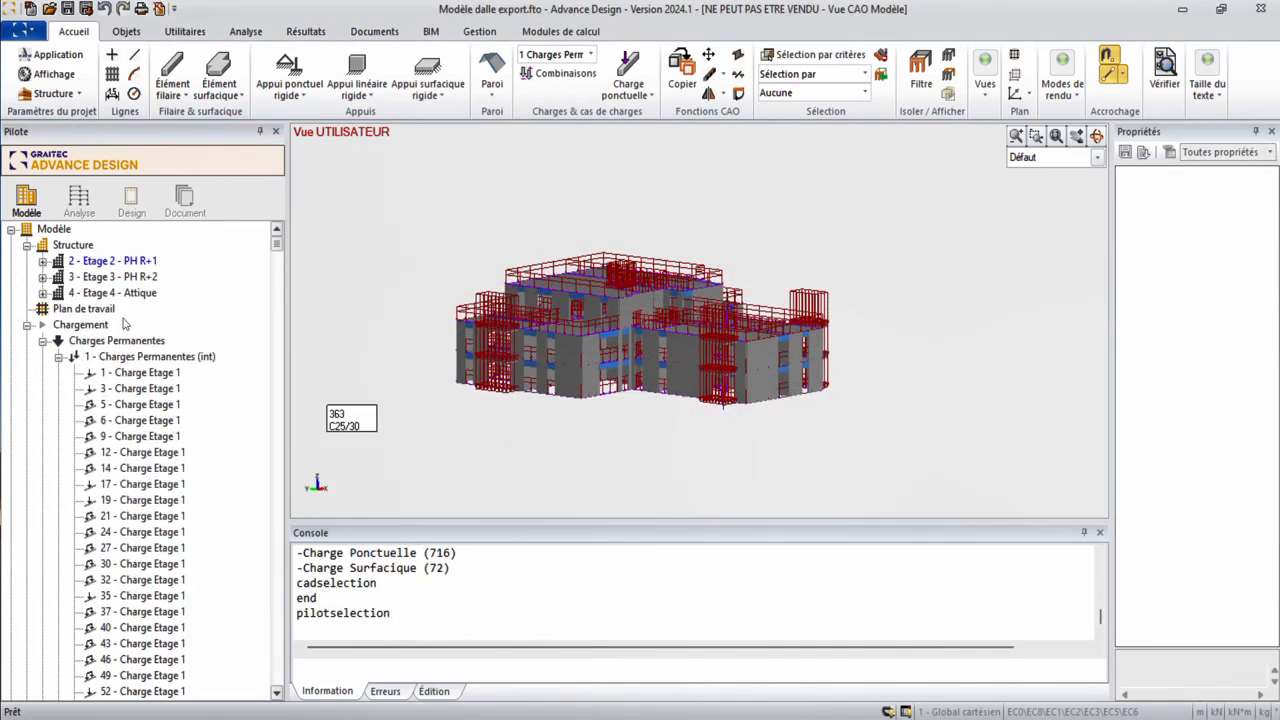
Delete the PH R+1 and Attique storeys with their elements, keeping only the PH R+2 storey
{"action": "left_click", "coordinate": [132, 264]}
{"action": "key", "text": "Delete"}
{"action": "key", "text": "Return"}
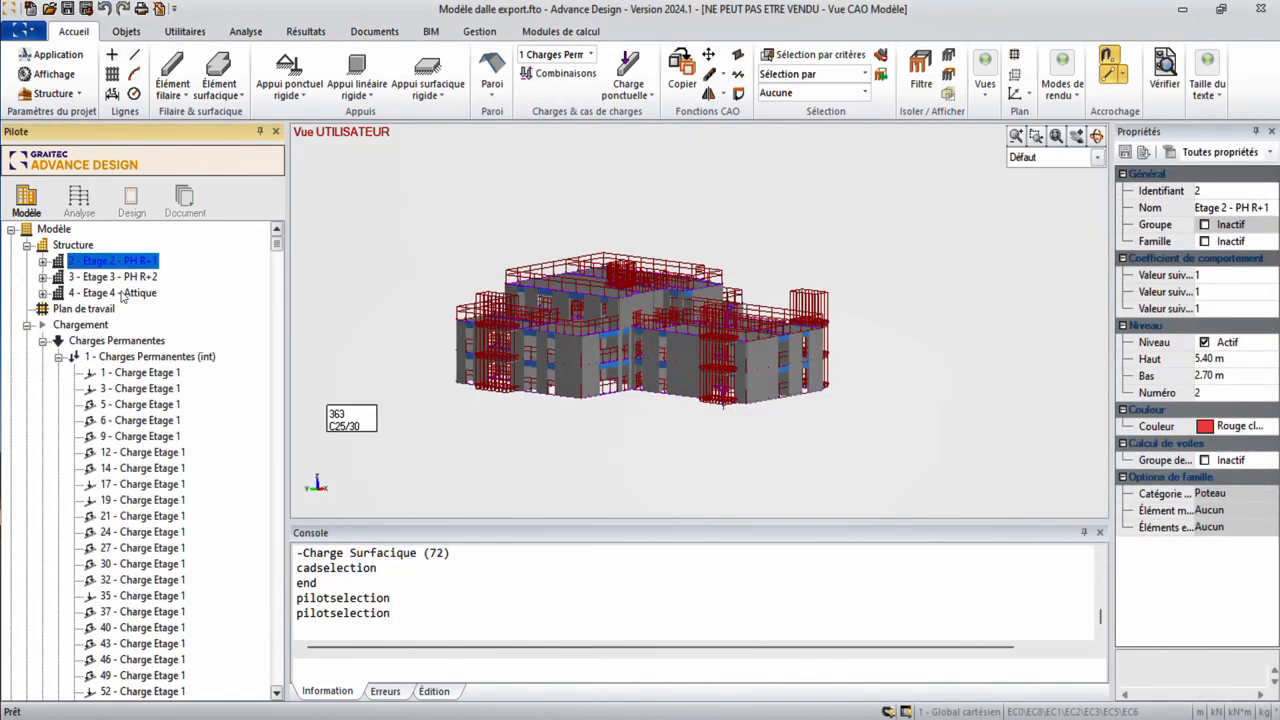
{"action": "left_click", "coordinate": [126, 279]}
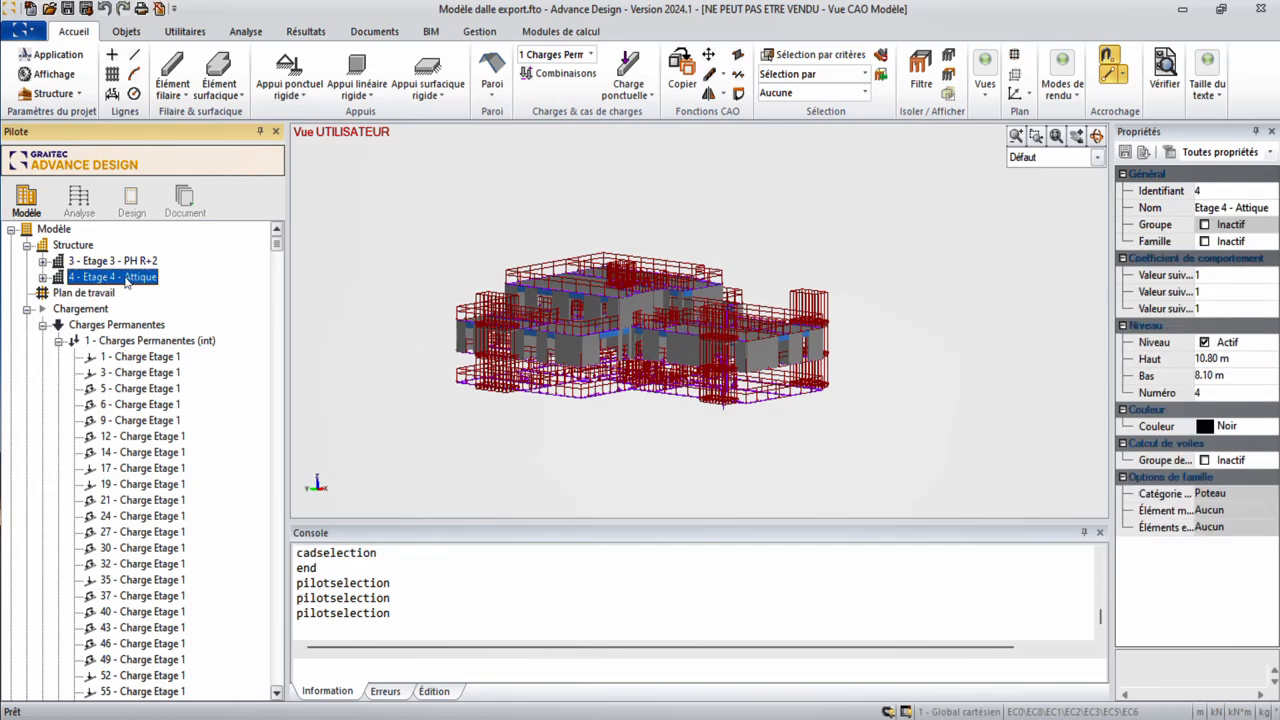
{"action": "key", "text": "Delete"}
{"action": "key", "text": "Return"}
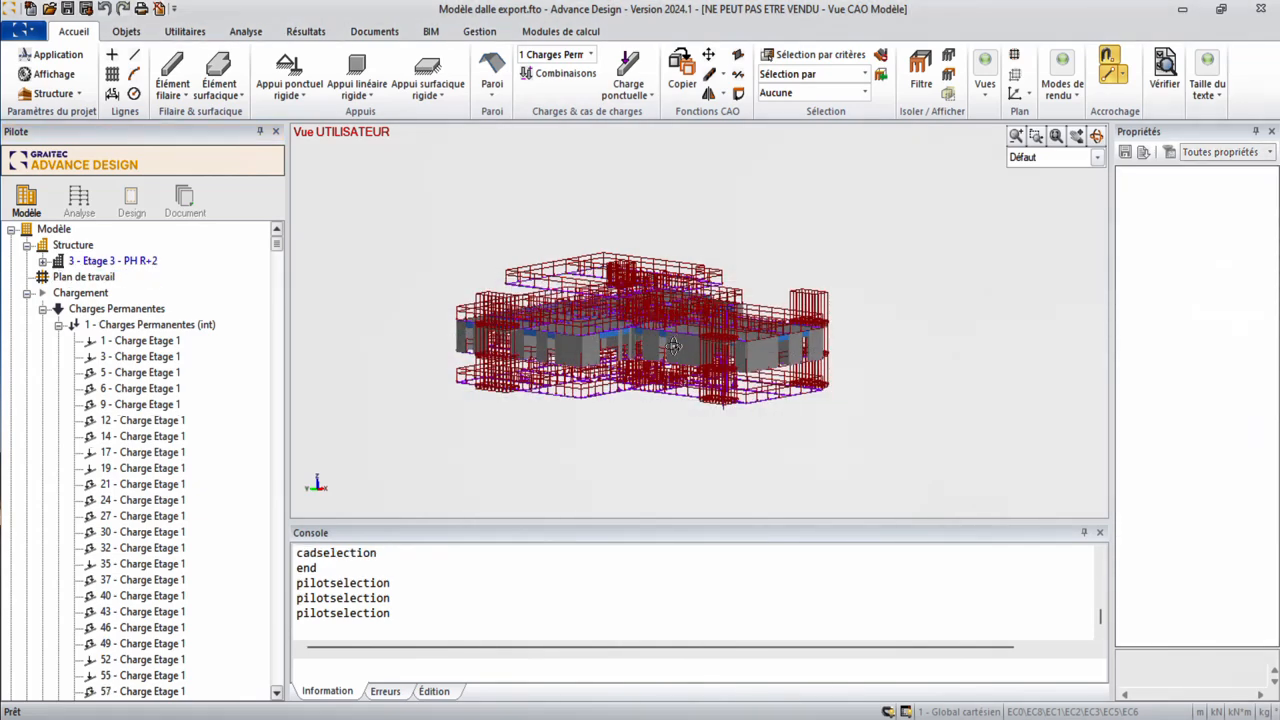
In a side view, select all Charge Etage 1 loads on the lowest level and delete them
{"action": "middle_click_drag", "start_coordinate": [674, 346], "coordinate": [675, 338]}
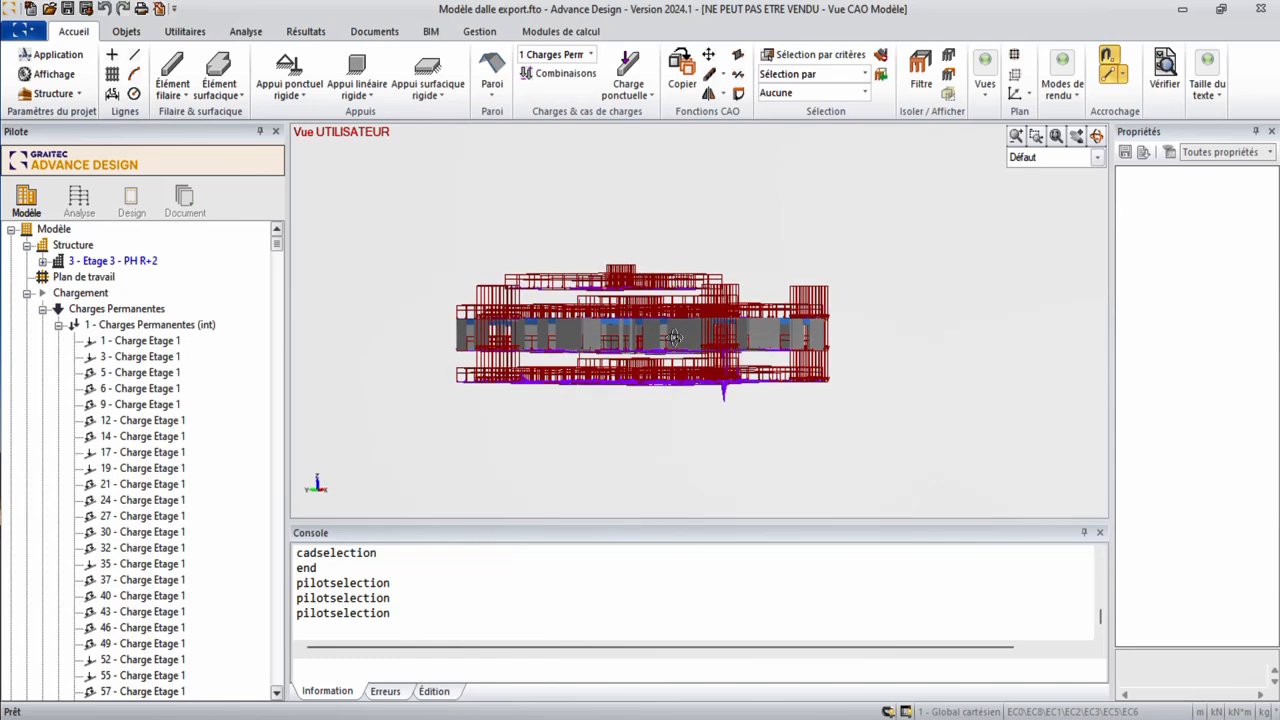
{"action": "left_click_drag", "start_coordinate": [921, 454], "coordinate": [433, 369]}
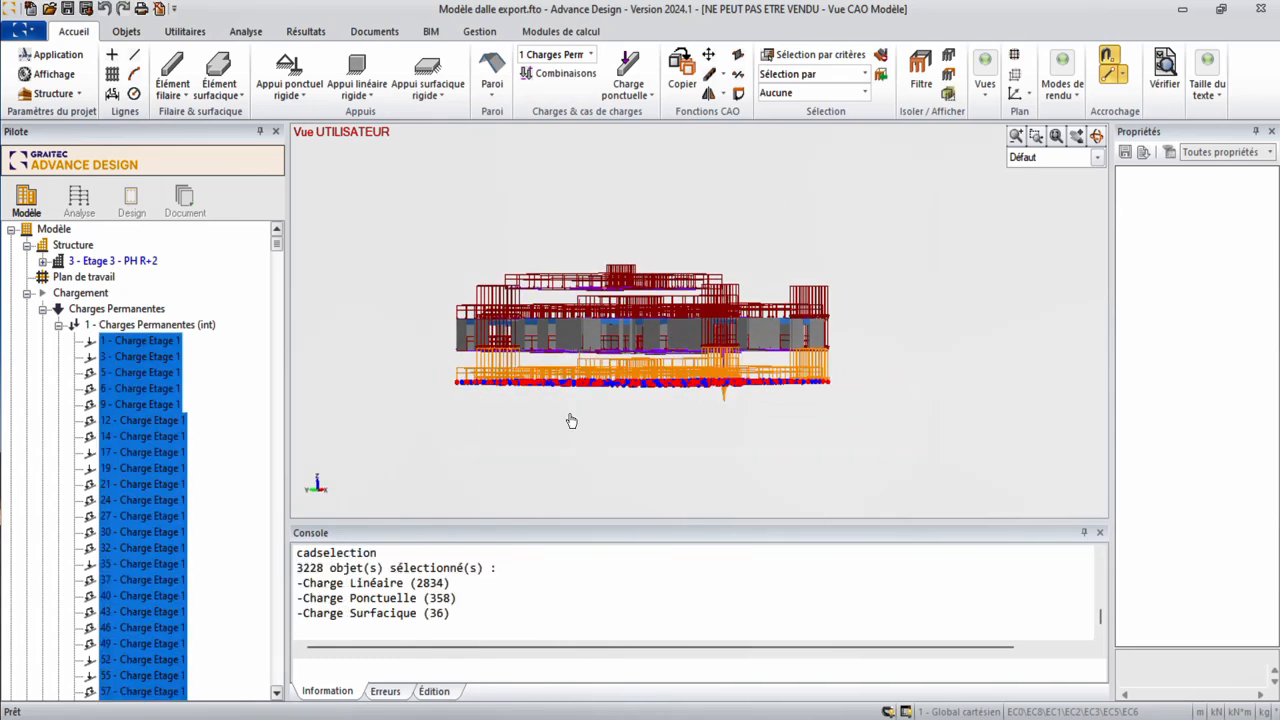
{"action": "key", "text": "Delete"}
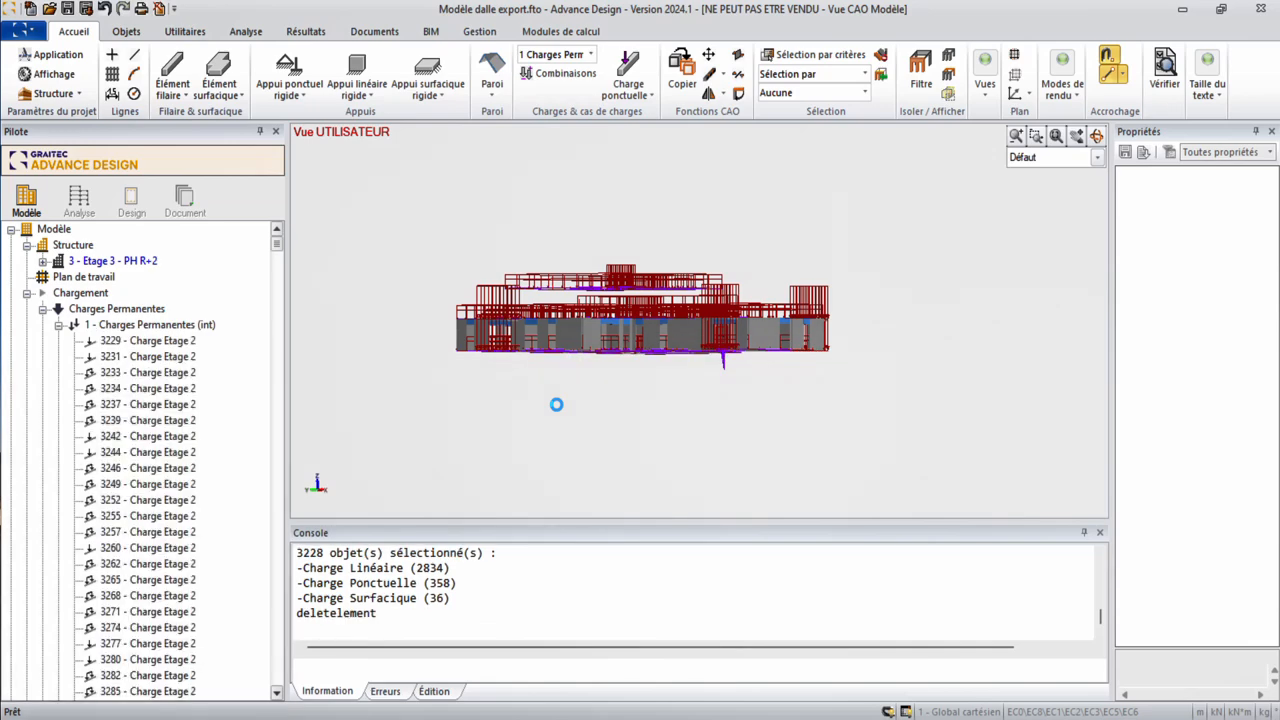
{"action": "scroll", "coordinate": [687, 392], "scroll_direction": "up", "scroll_amount": 1}
{"action": "left_click", "coordinate": [735, 345]}
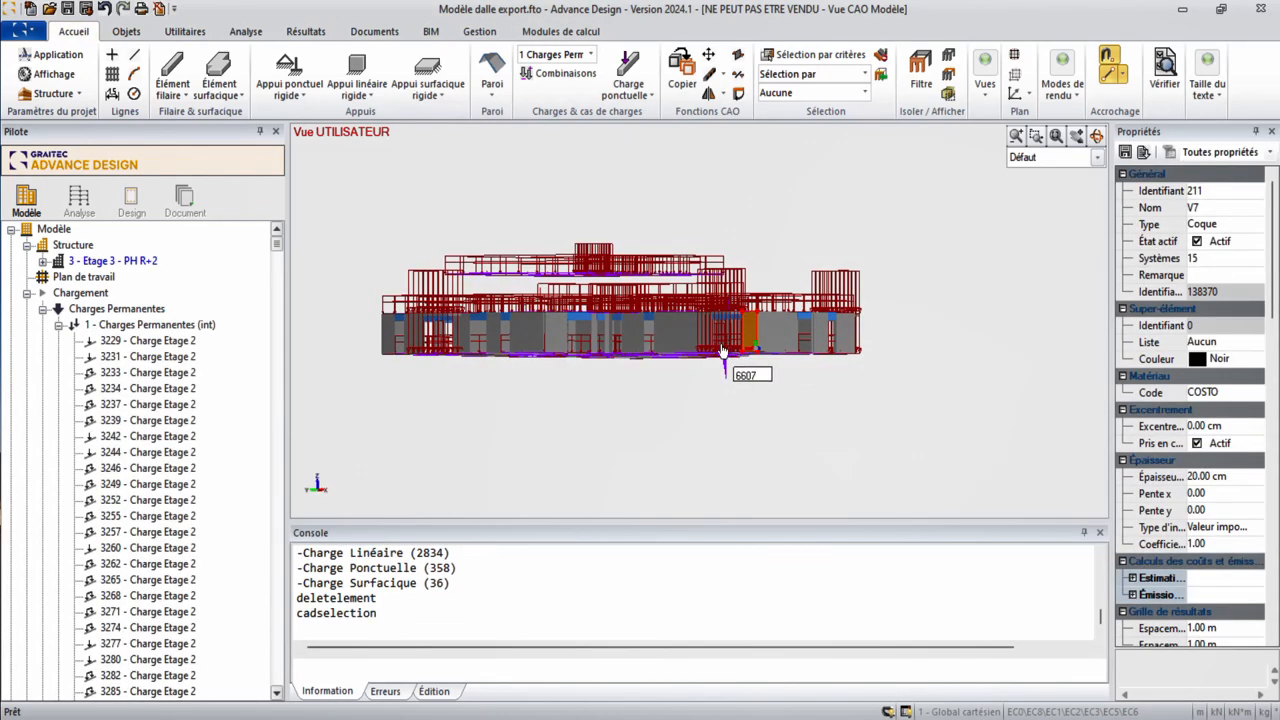
{"action": "key", "text": "Escape"}
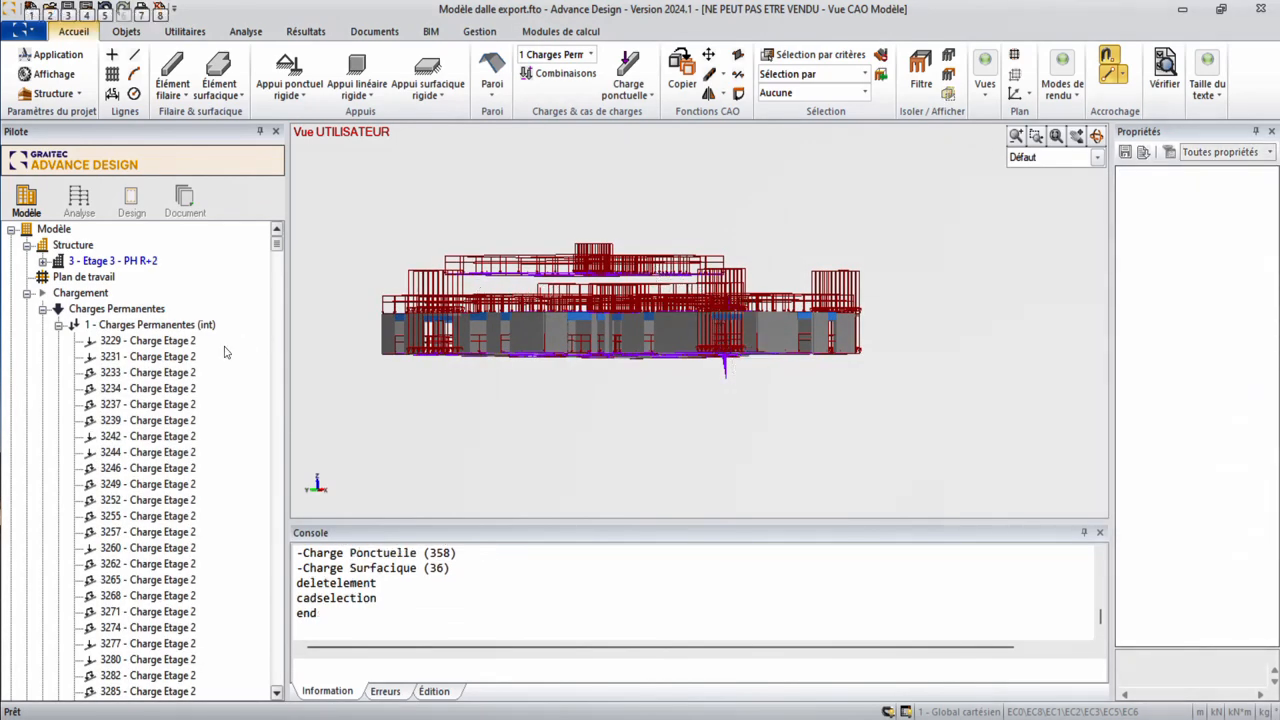
Select the loads named Charge Etage 4 by name criteria and delete them
{"action": "scroll", "coordinate": [220, 360], "scroll_direction": "down", "scroll_amount": 7}
{"action": "key", "text": "alt+s"}
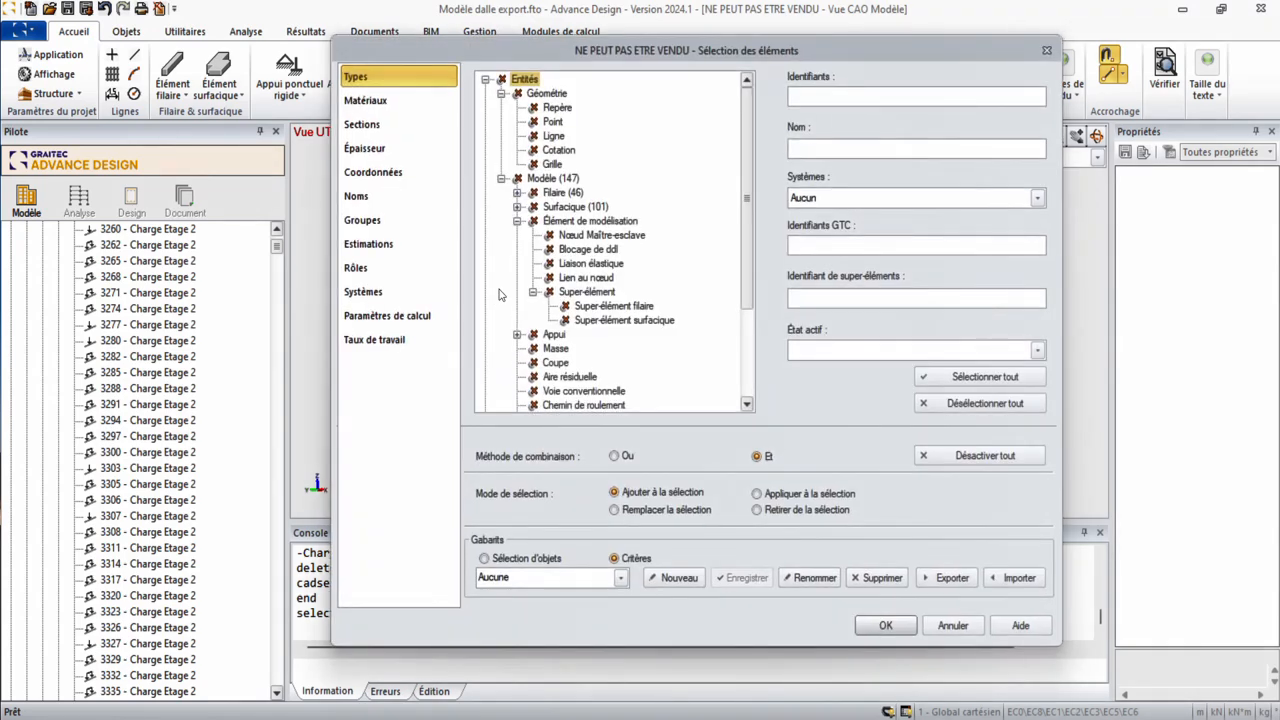
{"action": "key", "text": "Down"}
{"action": "key", "text": "Down"}
{"action": "key", "text": "Down"}
{"action": "key", "text": "Down"}
{"action": "key", "text": "Down"}
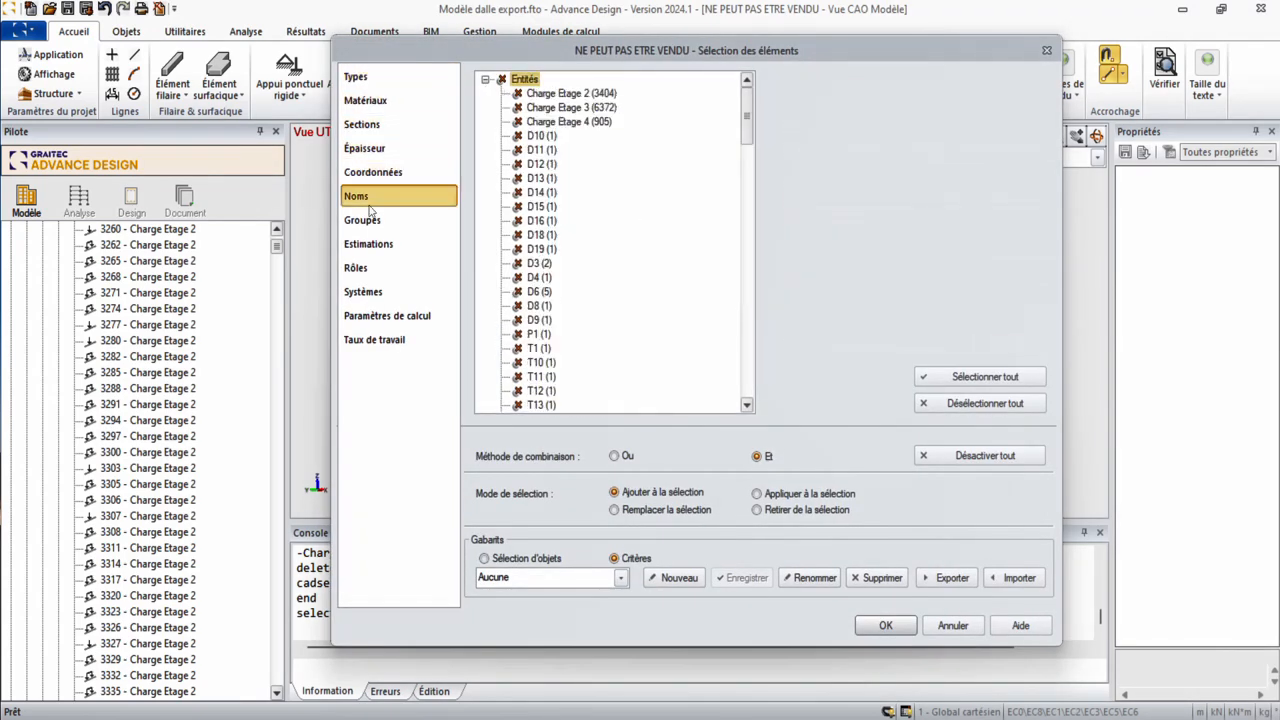
{"action": "left_click", "coordinate": [558, 123]}
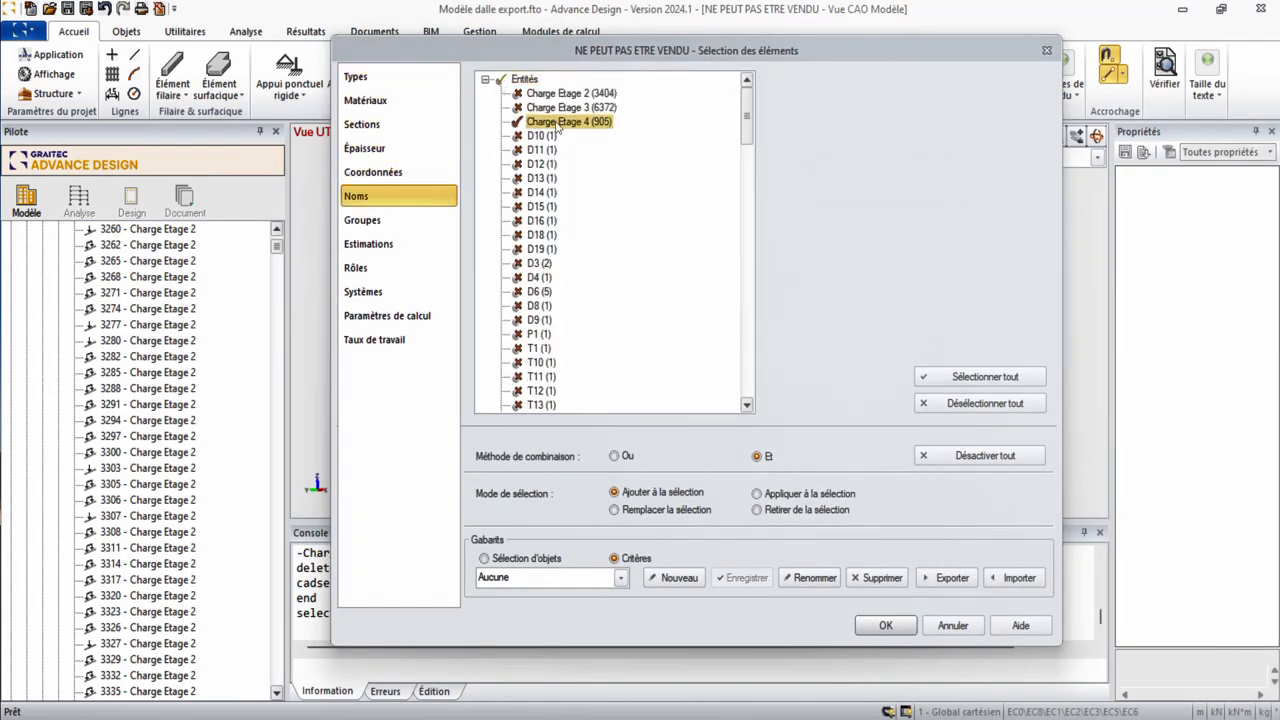
{"action": "left_click", "coordinate": [884, 626]}
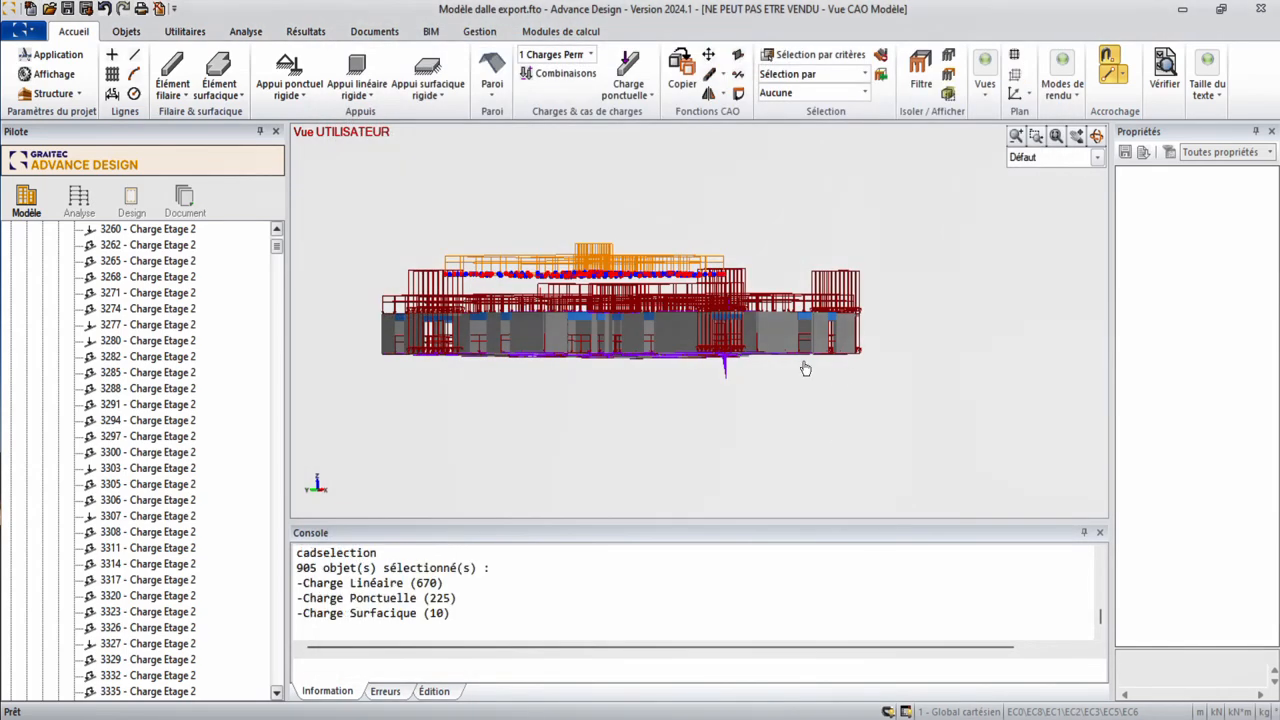
{"action": "key", "text": "Delete"}
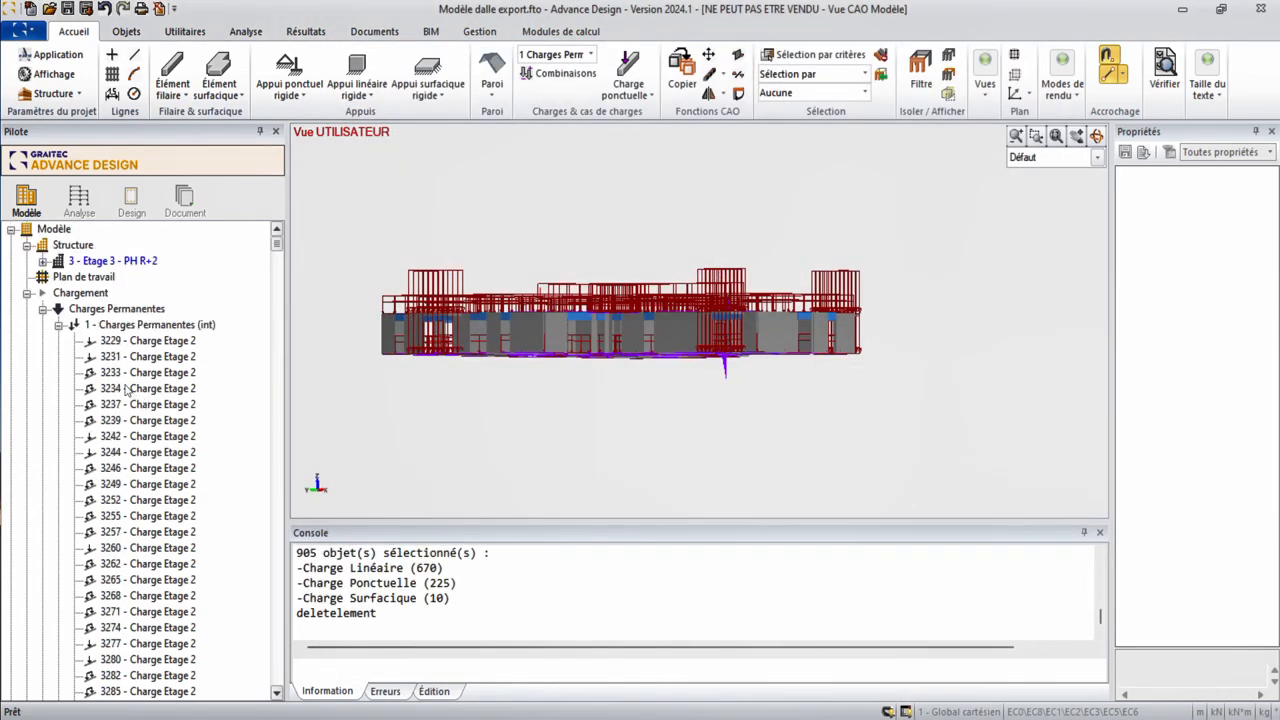
In a top view, select the lower wings of the building together with their loads and delete them
{"action": "left_click", "coordinate": [62, 328]}
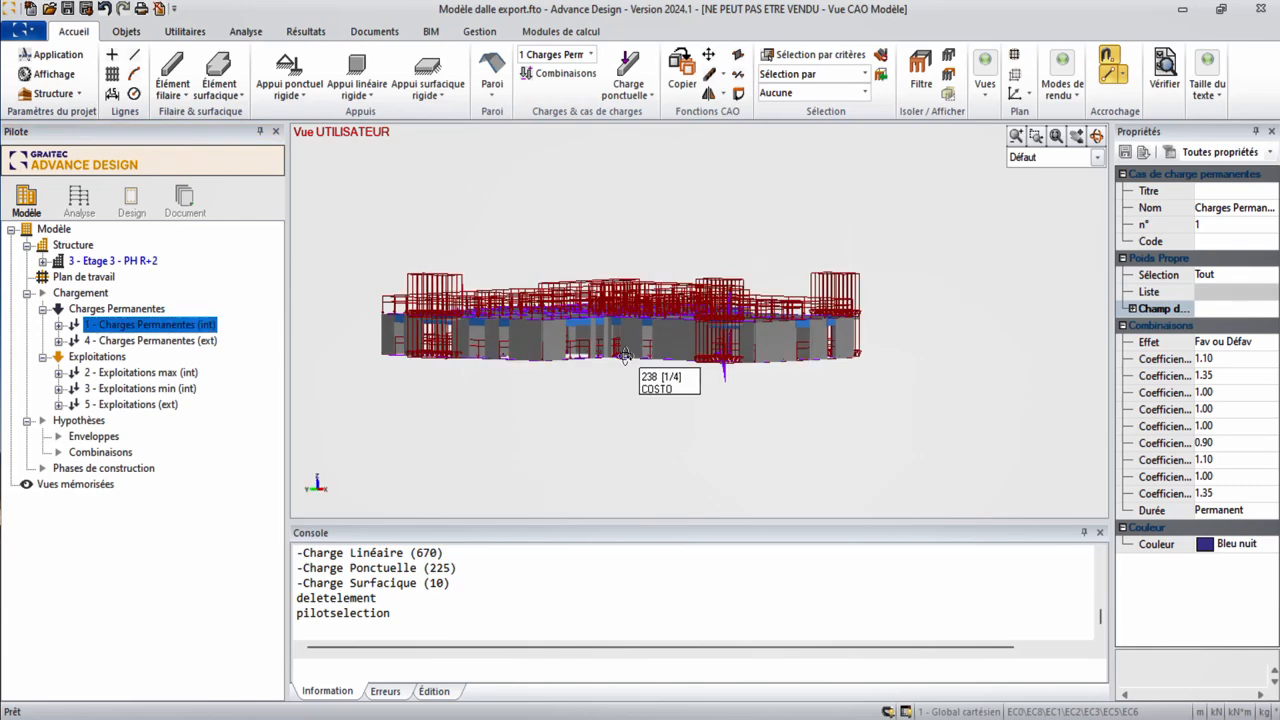
{"action": "middle_click_drag", "start_coordinate": [613, 375], "coordinate": [605, 387], "text": "alt"}
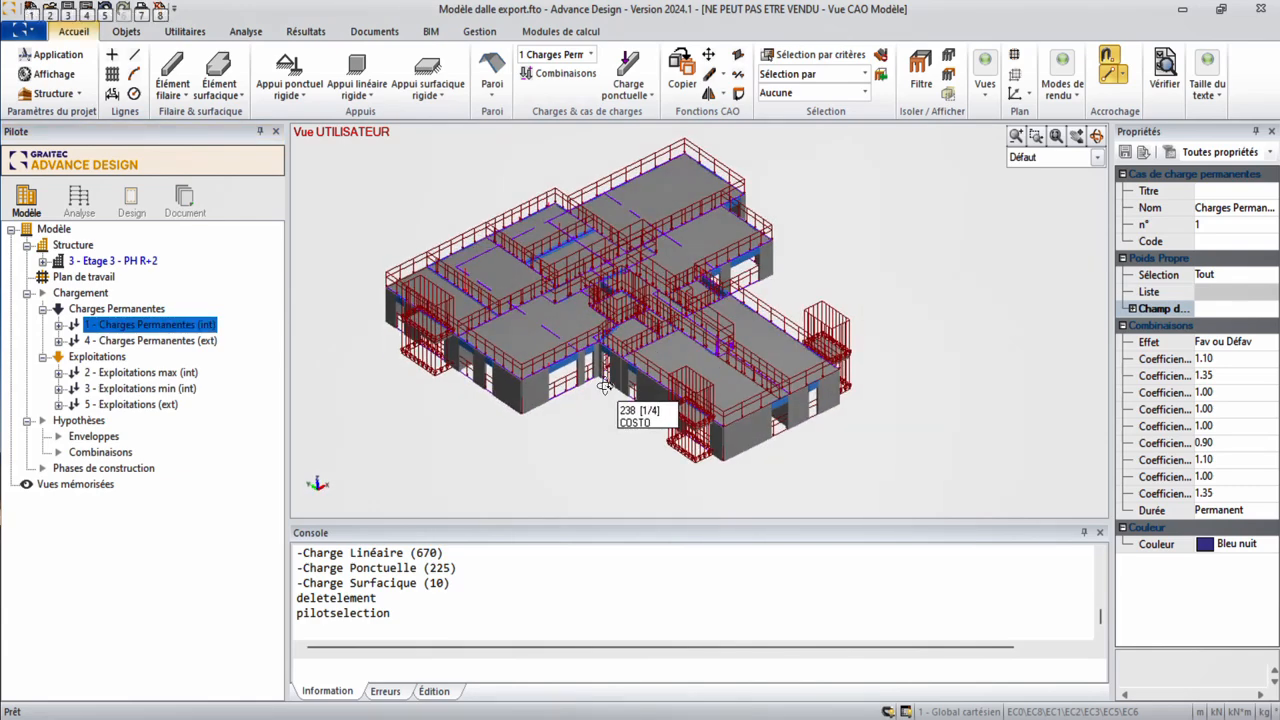
{"action": "key", "text": "alt+5"}
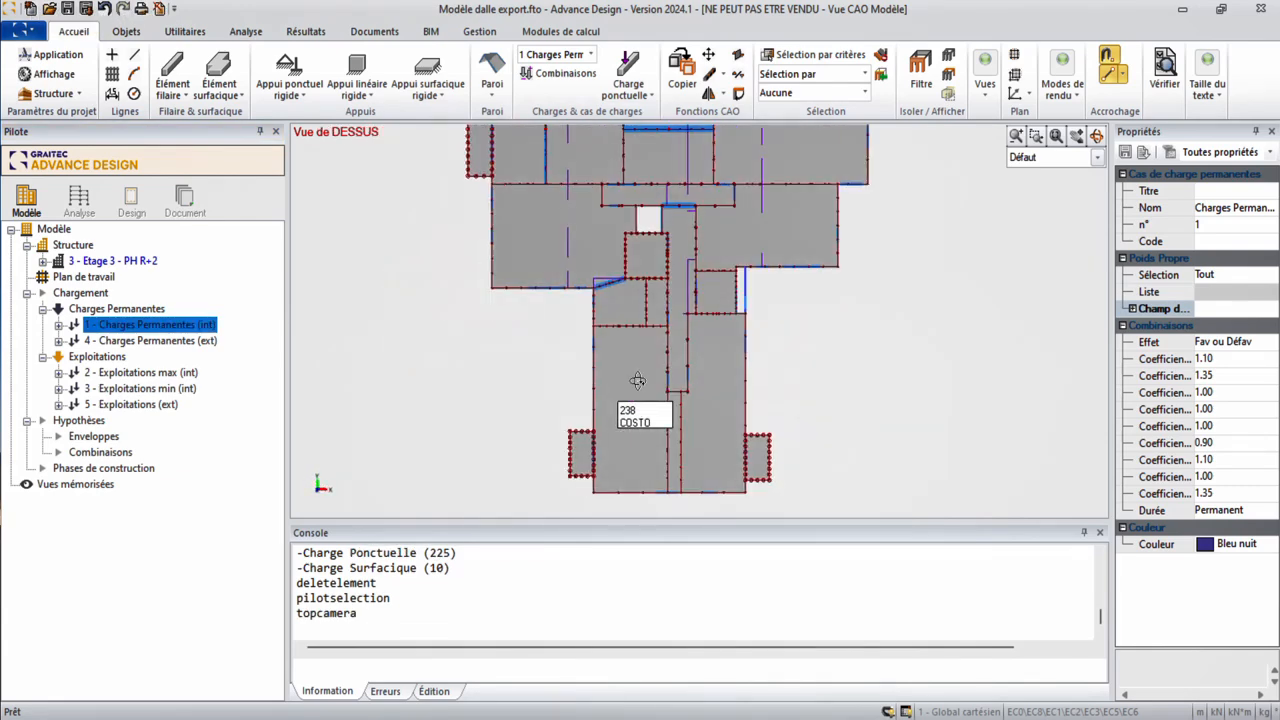
{"action": "scroll", "coordinate": [637, 380], "scroll_direction": "down", "scroll_amount": 1}
{"action": "left_click_drag", "start_coordinate": [874, 490], "coordinate": [475, 231]}
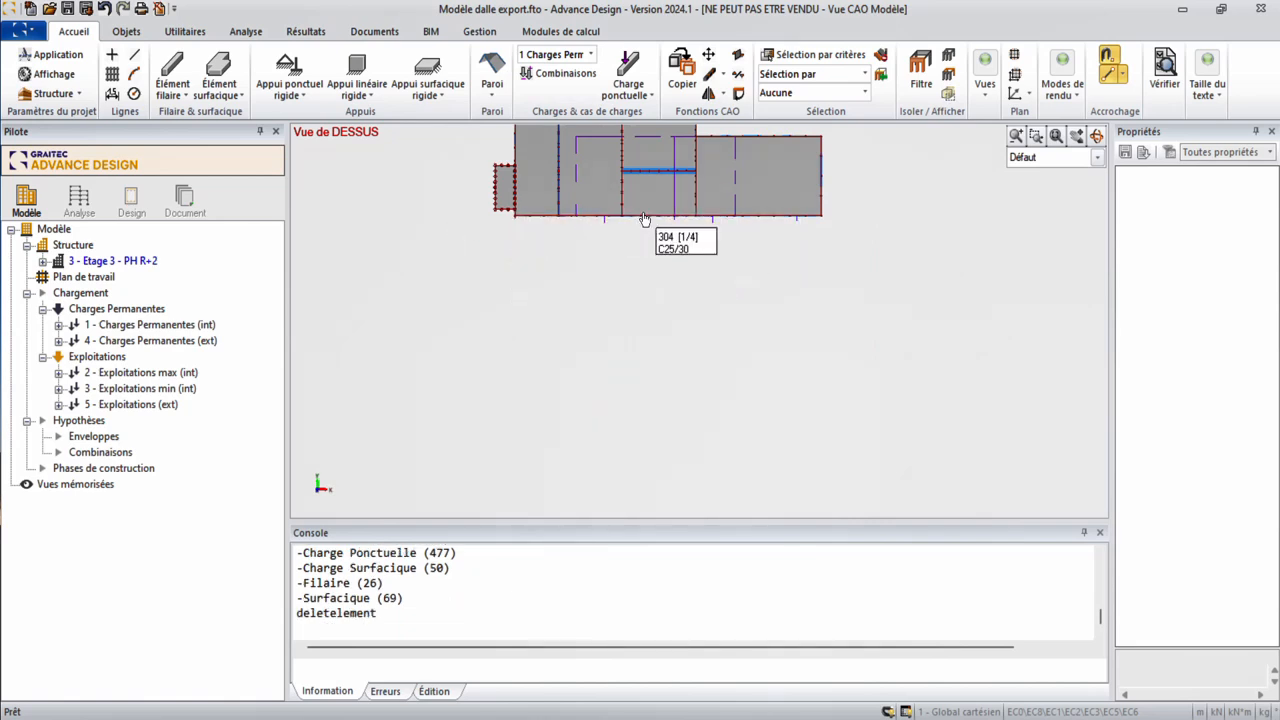
Delete the left bays of the remaining strip with their loads, keeping only the rectangular slab bay at its right end
{"action": "middle_click_drag", "start_coordinate": [675, 248], "coordinate": [723, 354]}
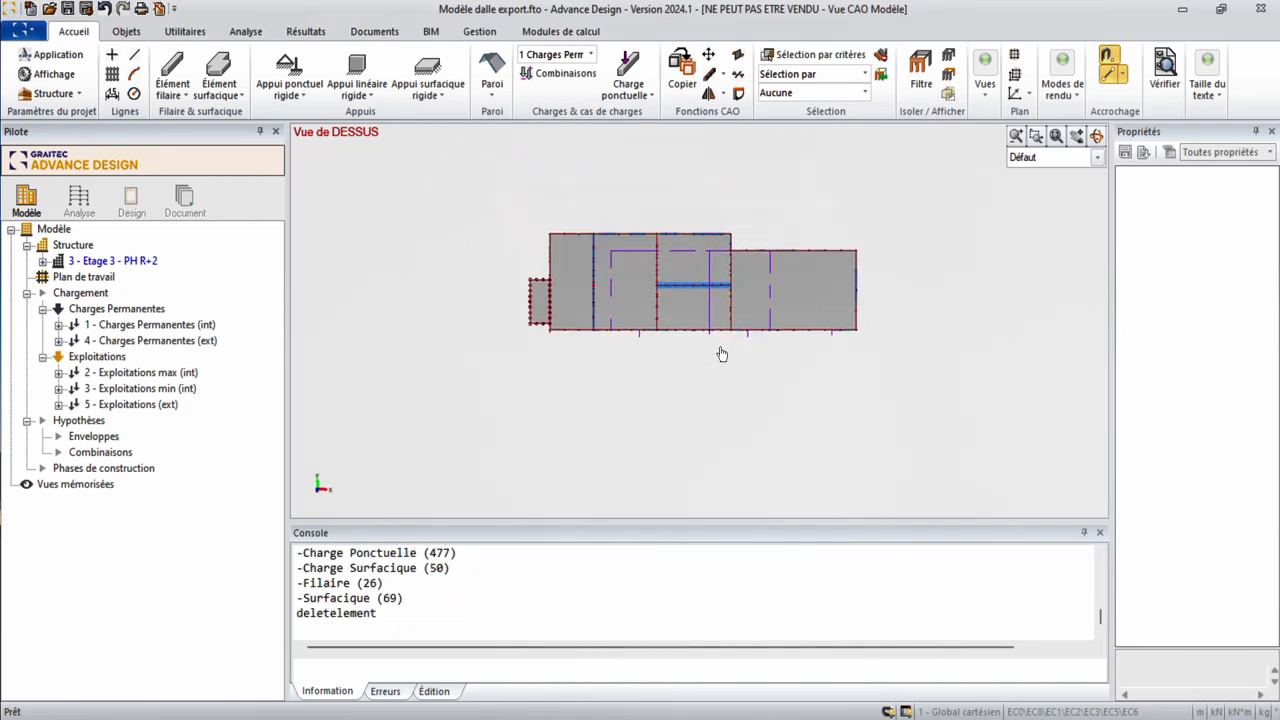
{"action": "left_click_drag", "start_coordinate": [730, 353], "coordinate": [470, 200]}
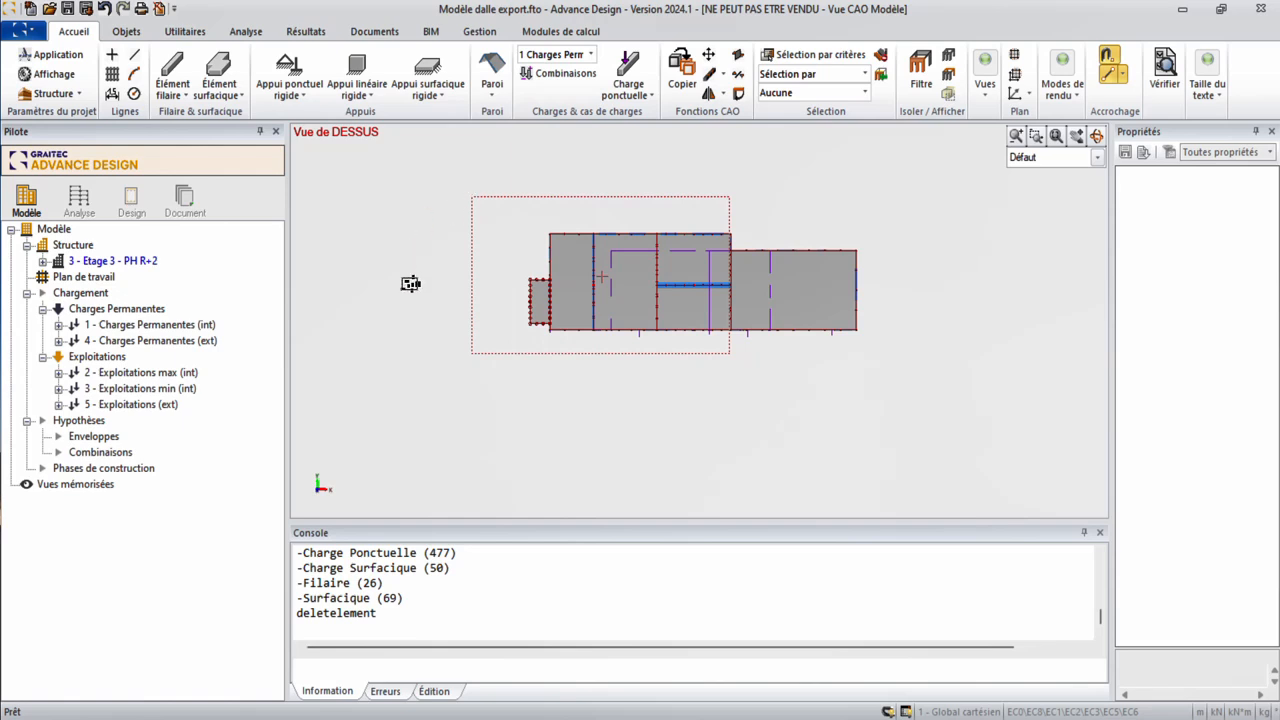
{"action": "key", "text": "Delete"}
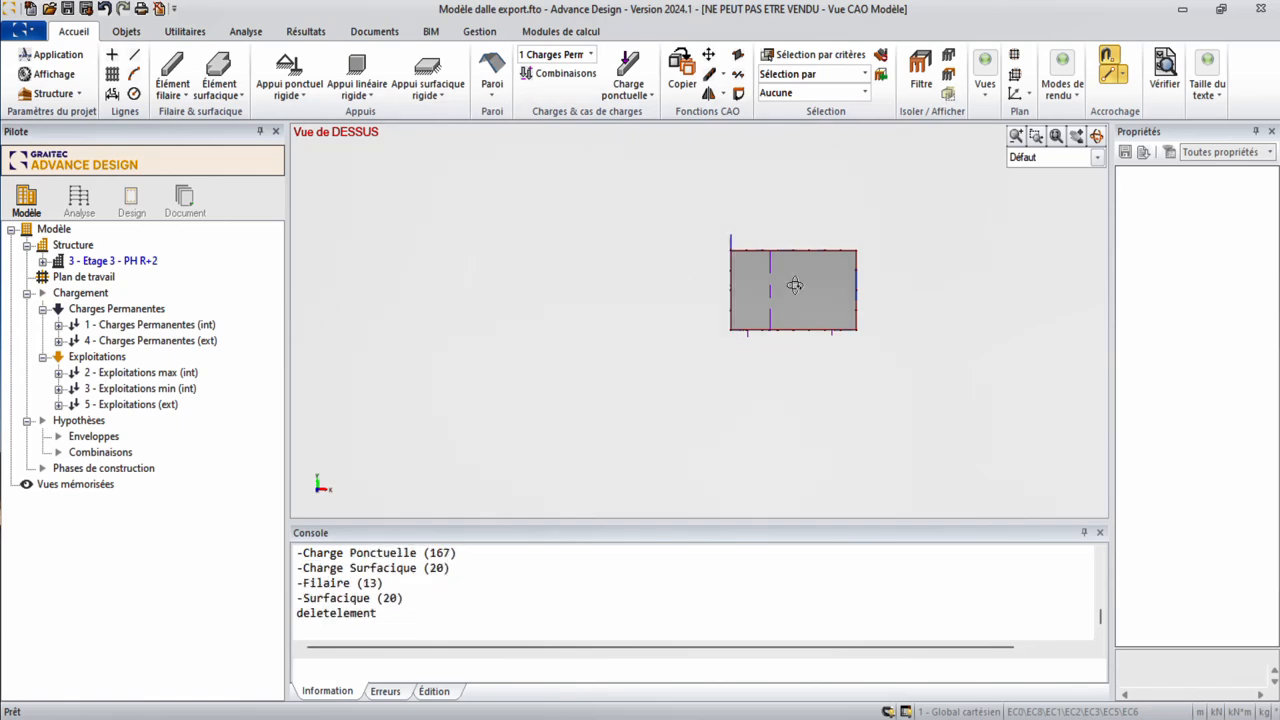
Delete the leftover wall piece that extends beyond the corner of the remaining slab bay
{"action": "left_click_drag", "start_coordinate": [794, 285], "coordinate": [940, 231]}
{"action": "scroll", "coordinate": [632, 288], "scroll_direction": "up", "scroll_amount": 5}
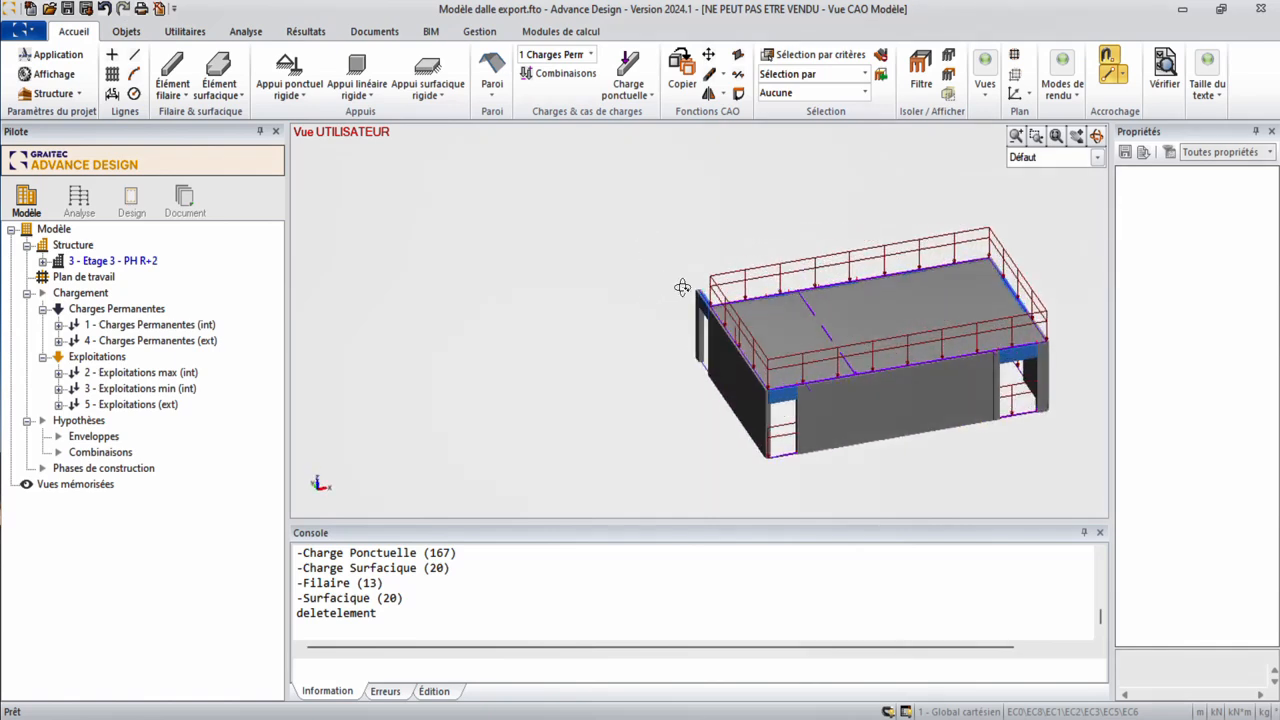
{"action": "middle_click_drag", "start_coordinate": [682, 287], "coordinate": [799, 284], "text": "shift"}
{"action": "left_click", "coordinate": [678, 334]}
{"action": "key", "text": "Delete"}
In a side view, select the walls and loads beneath the slab and delete them
{"action": "left_click_drag", "start_coordinate": [967, 393], "coordinate": [586, 307]}
{"action": "right_click", "coordinate": [711, 316]}
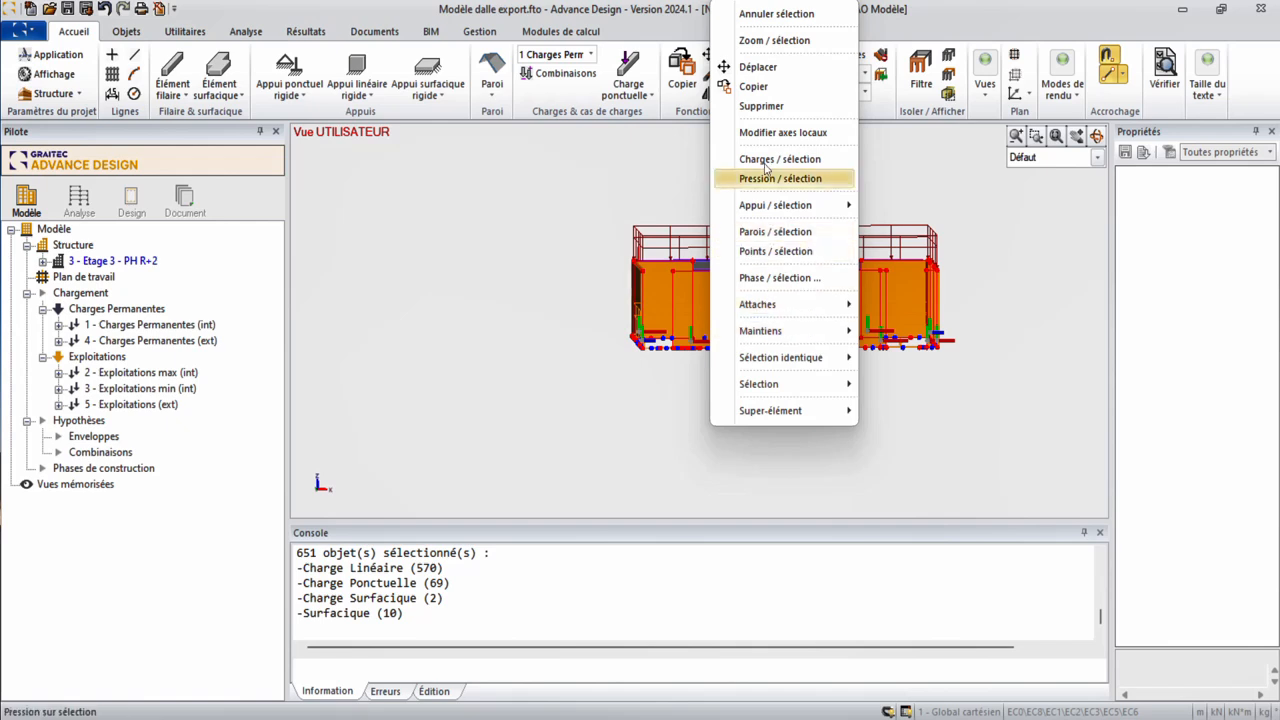
{"action": "left_click", "coordinate": [762, 106]}
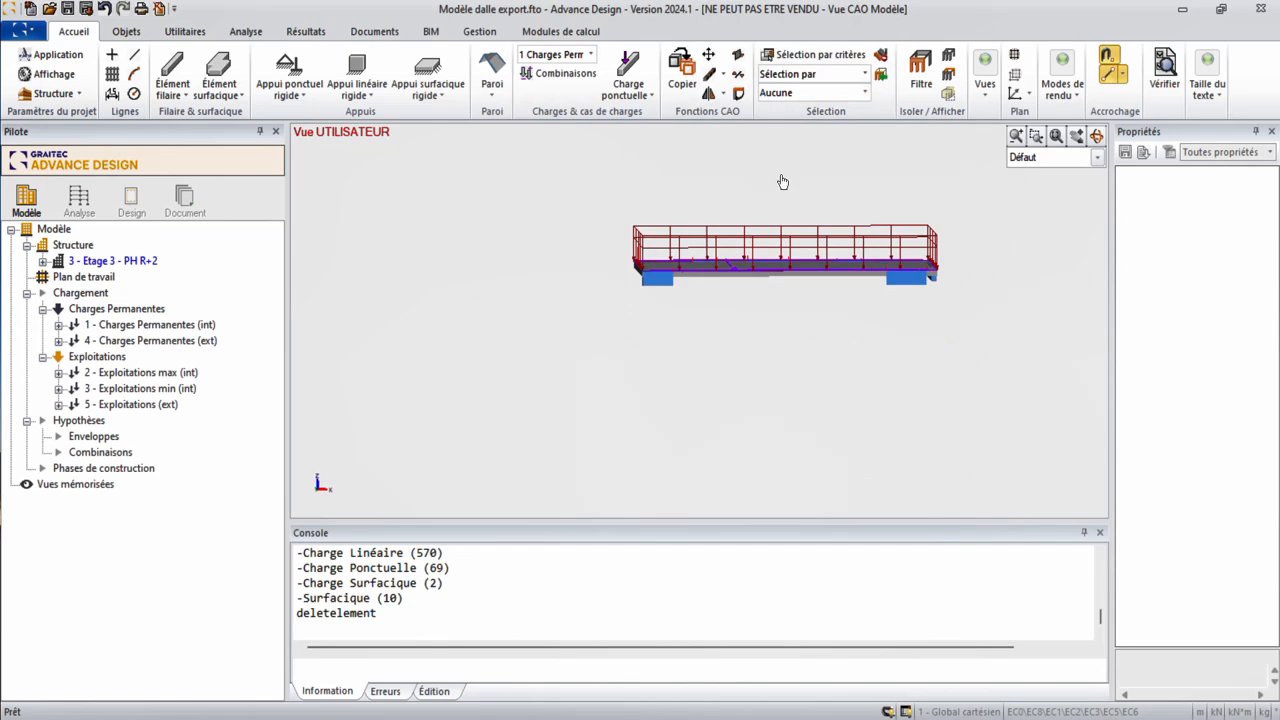
Delete the POUTRE group with all its beams from the PH R+2 storey
{"action": "middle_click_drag", "start_coordinate": [762, 284], "coordinate": [311, 295], "text": "shift"}
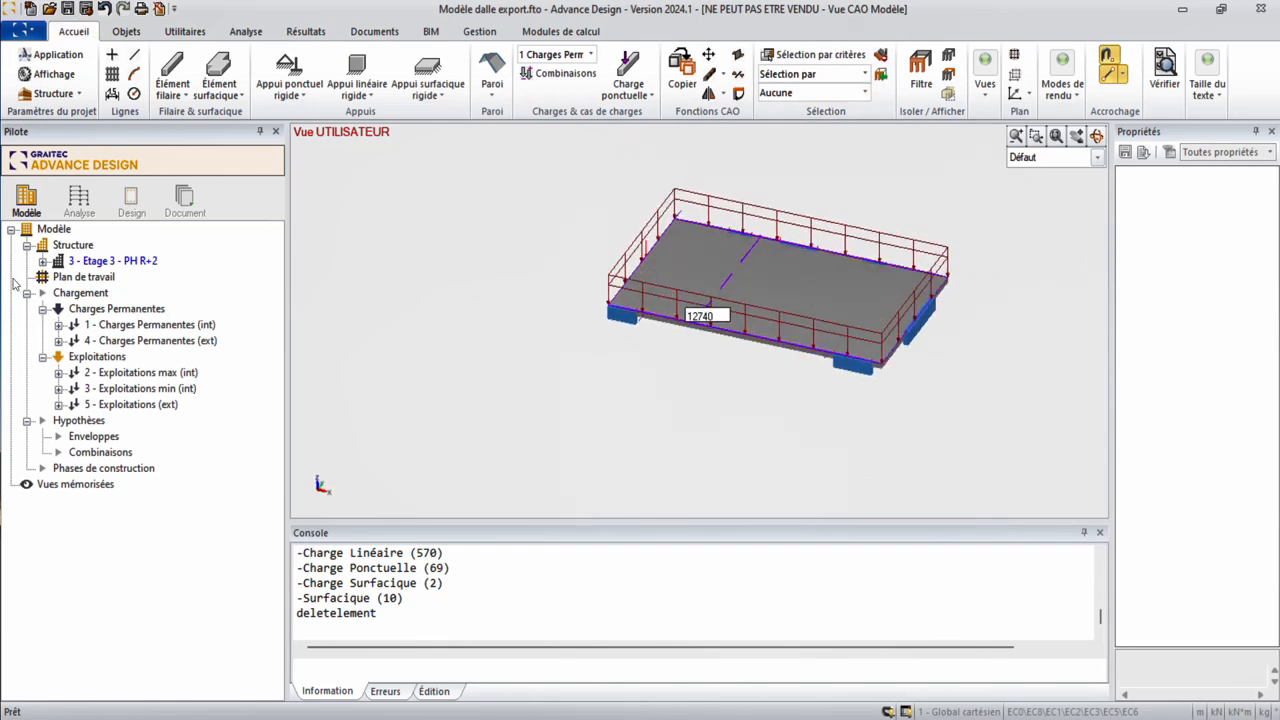
{"action": "left_click", "coordinate": [43, 262]}
{"action": "left_click", "coordinate": [74, 310]}
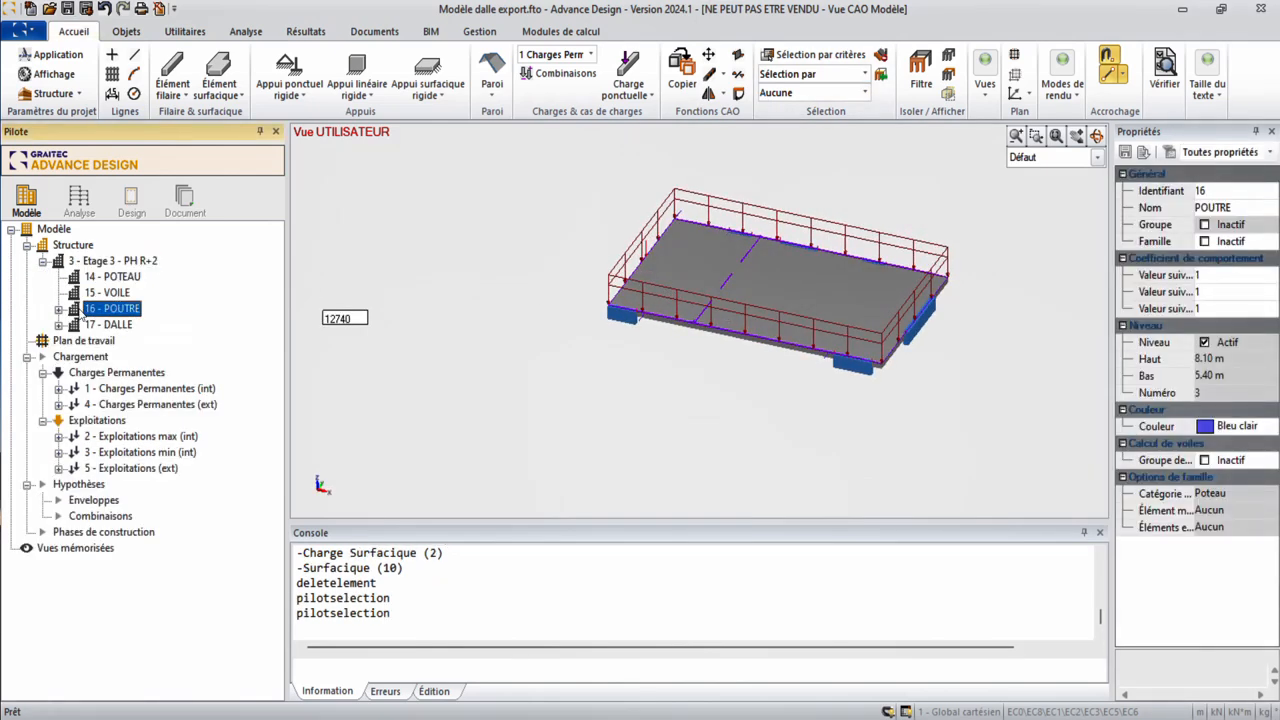
{"action": "key", "text": "Delete"}
{"action": "left_click", "coordinate": [641, 413]}
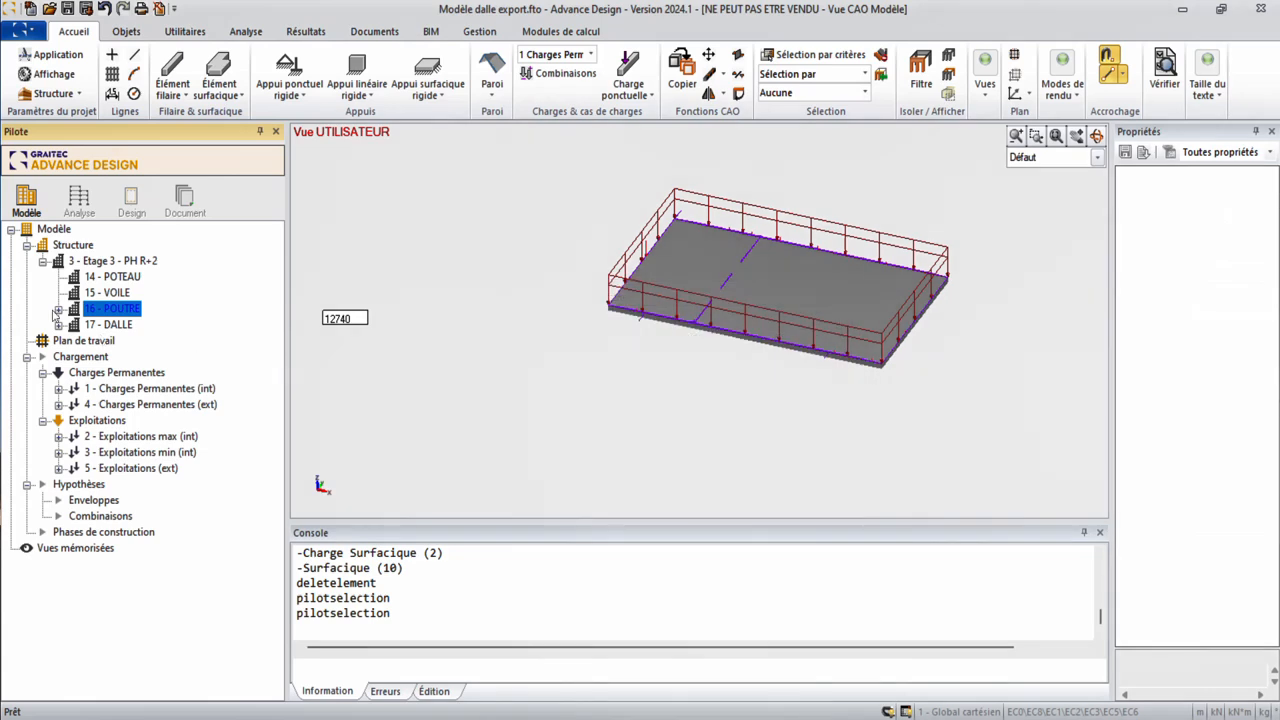
Check the contents of the DALLE group and view the properties of slab D10
{"action": "left_click", "coordinate": [110, 309]}
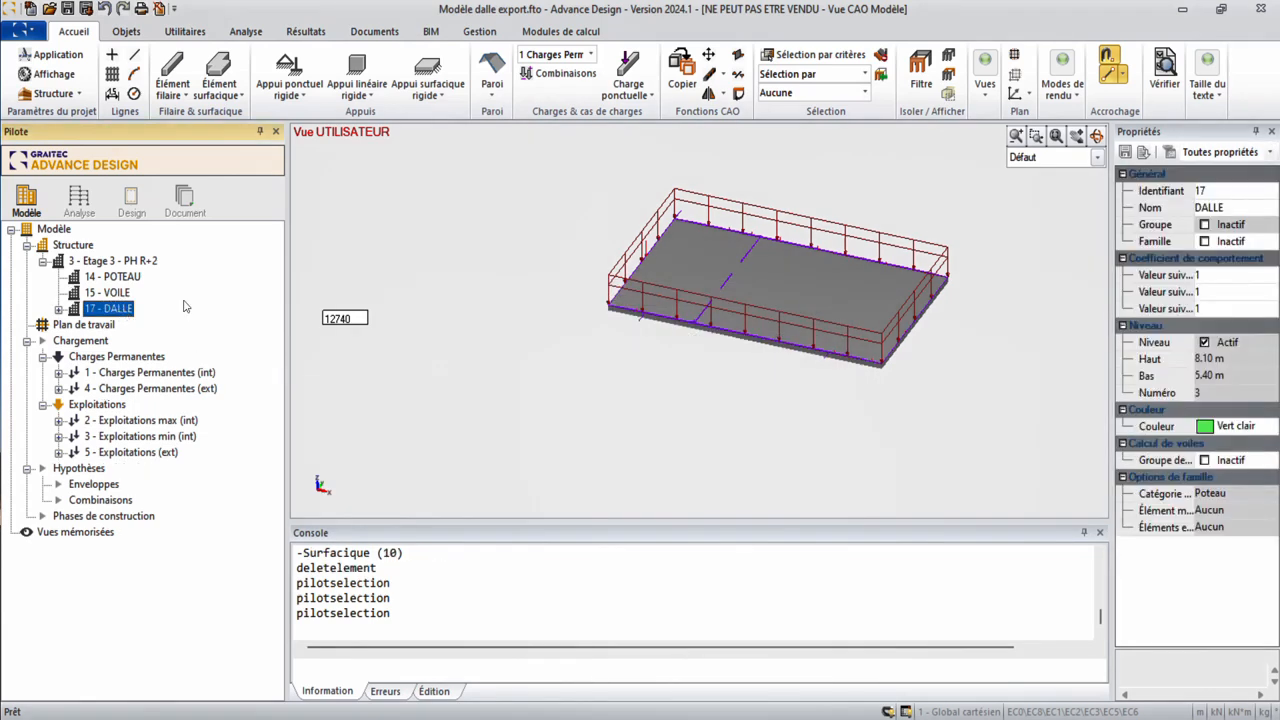
{"action": "left_click", "coordinate": [59, 309]}
{"action": "left_click", "coordinate": [100, 325]}
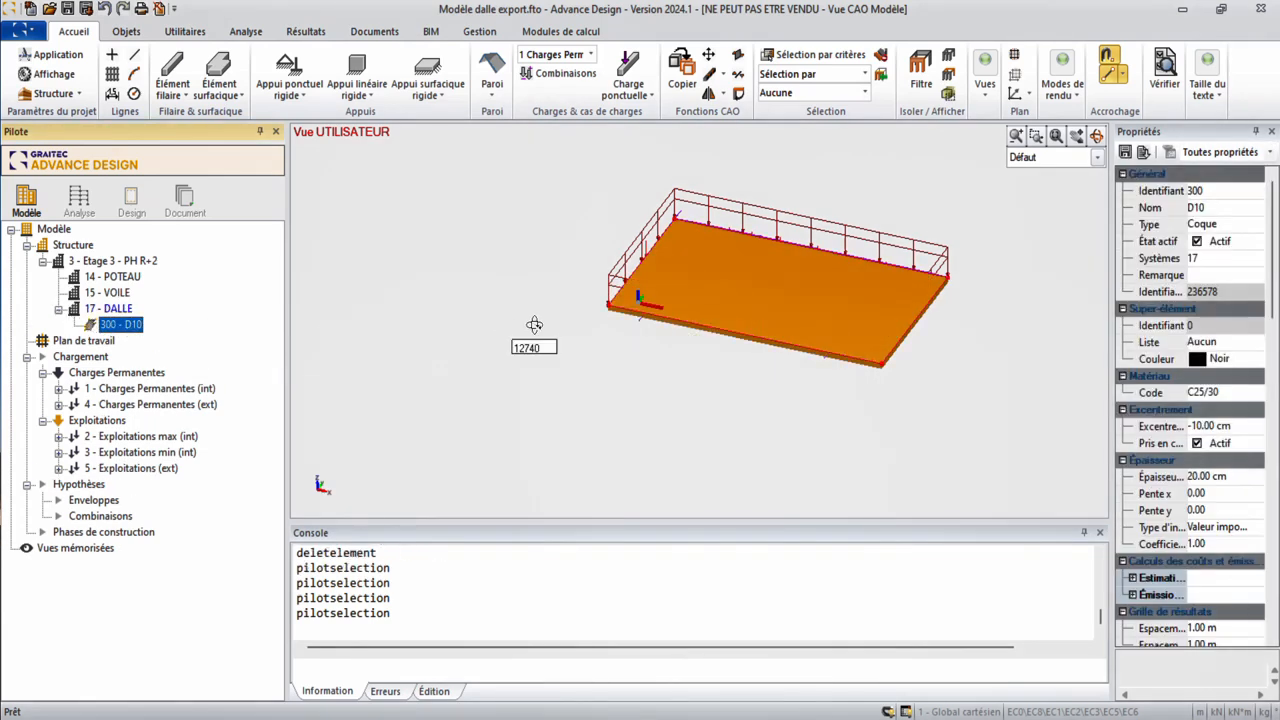
{"action": "middle_click_drag", "start_coordinate": [622, 326], "coordinate": [714, 323]}
{"action": "key", "text": "Escape"}
{"action": "scroll", "coordinate": [797, 278], "scroll_direction": "up", "scroll_amount": 5}
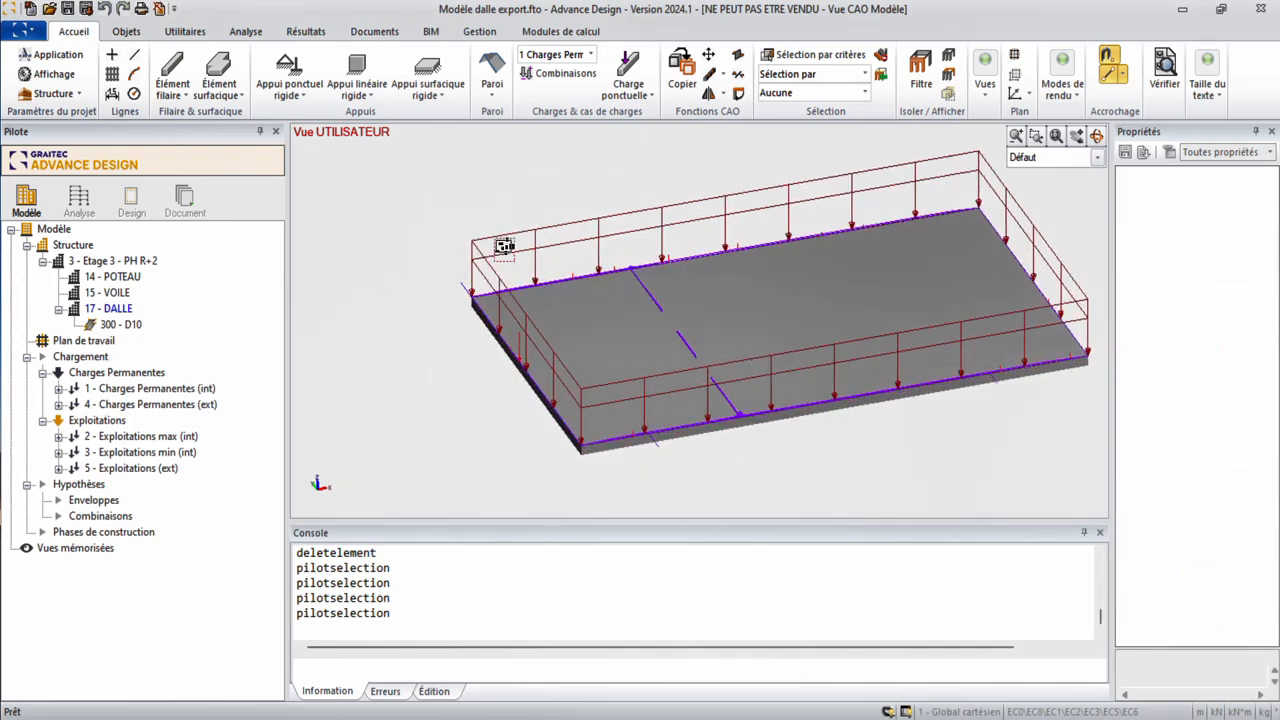
Select surface load 12740 on the slab and widen the properties display to read its force values
{"action": "left_click", "coordinate": [518, 243]}
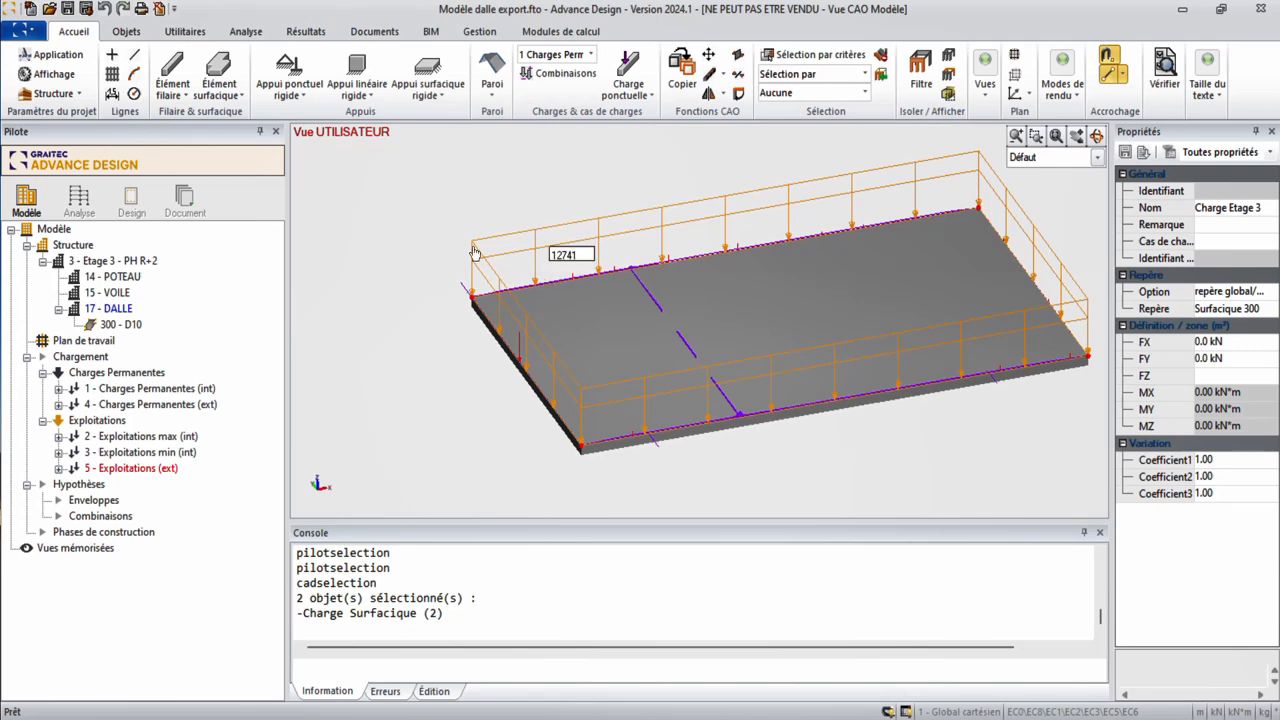
{"action": "left_click", "coordinate": [514, 256]}
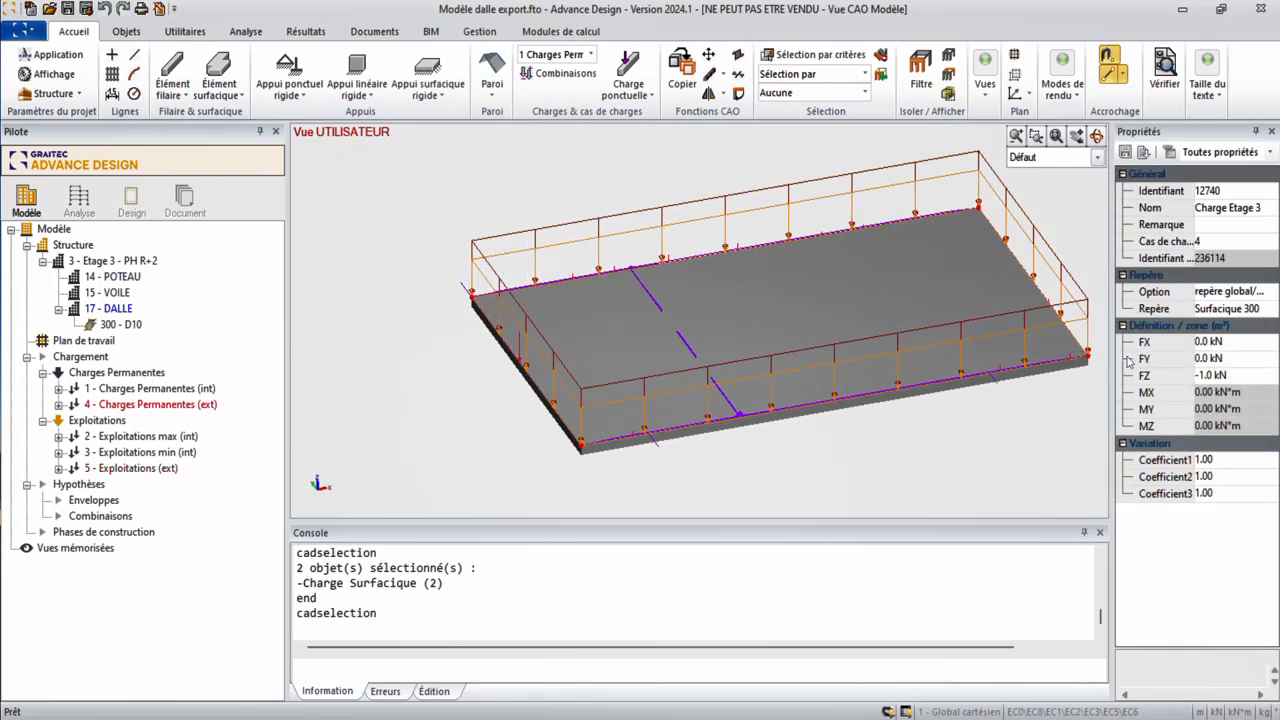
{"action": "left_click_drag", "start_coordinate": [1113, 373], "coordinate": [1013, 376]}
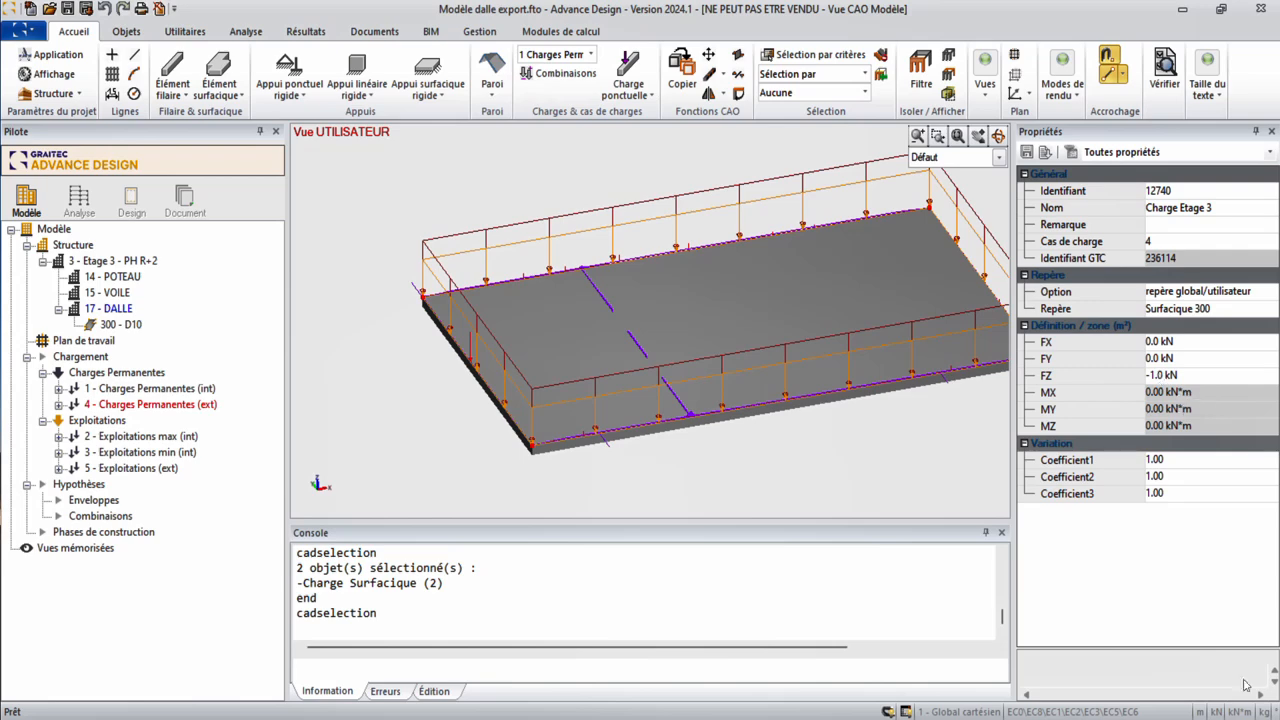
Change the working unit for forces to TonneForce
{"action": "left_click", "coordinate": [1243, 712]}
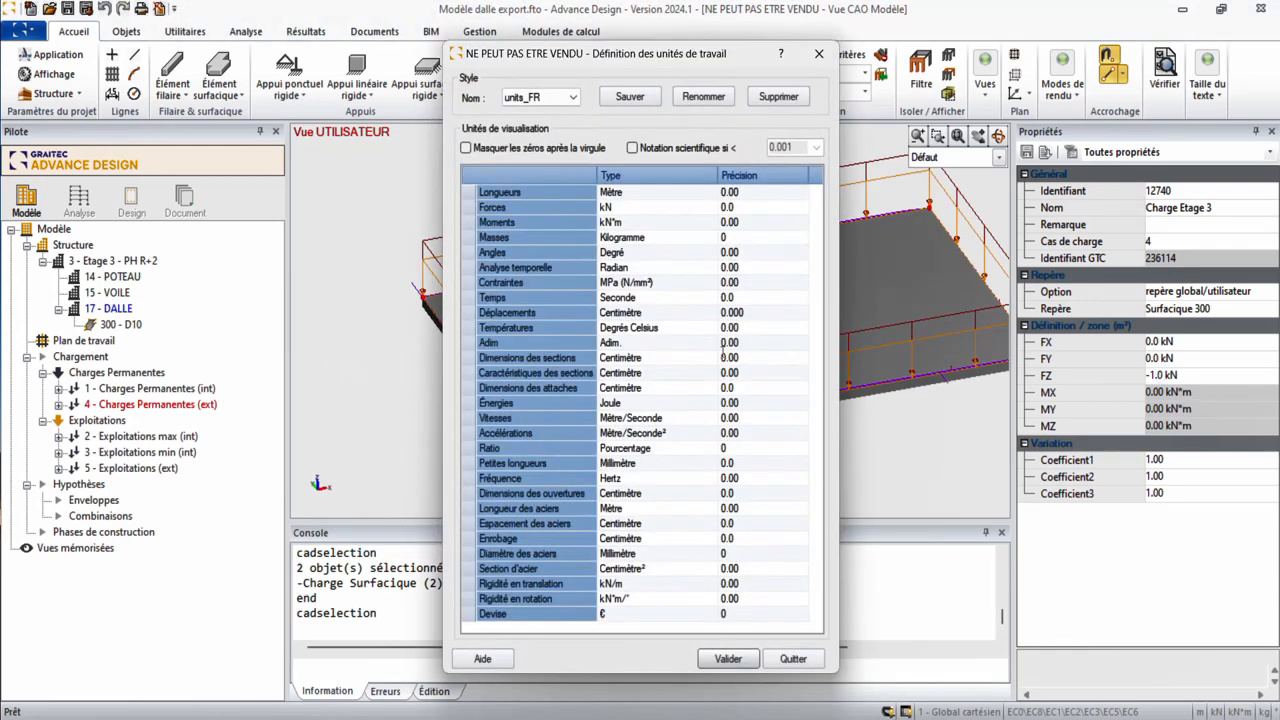
{"action": "left_click", "coordinate": [700, 208]}
{"action": "left_click", "coordinate": [710, 207]}
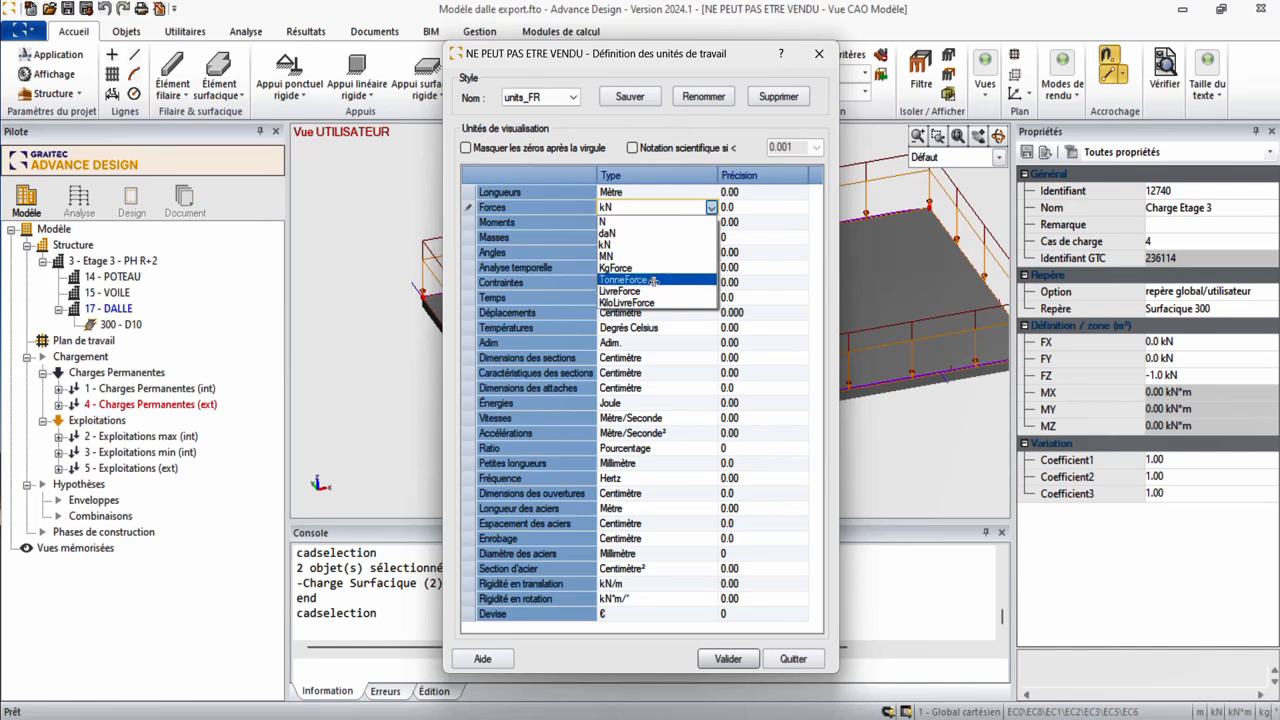
{"action": "left_click", "coordinate": [651, 280]}
{"action": "left_click", "coordinate": [728, 659]}
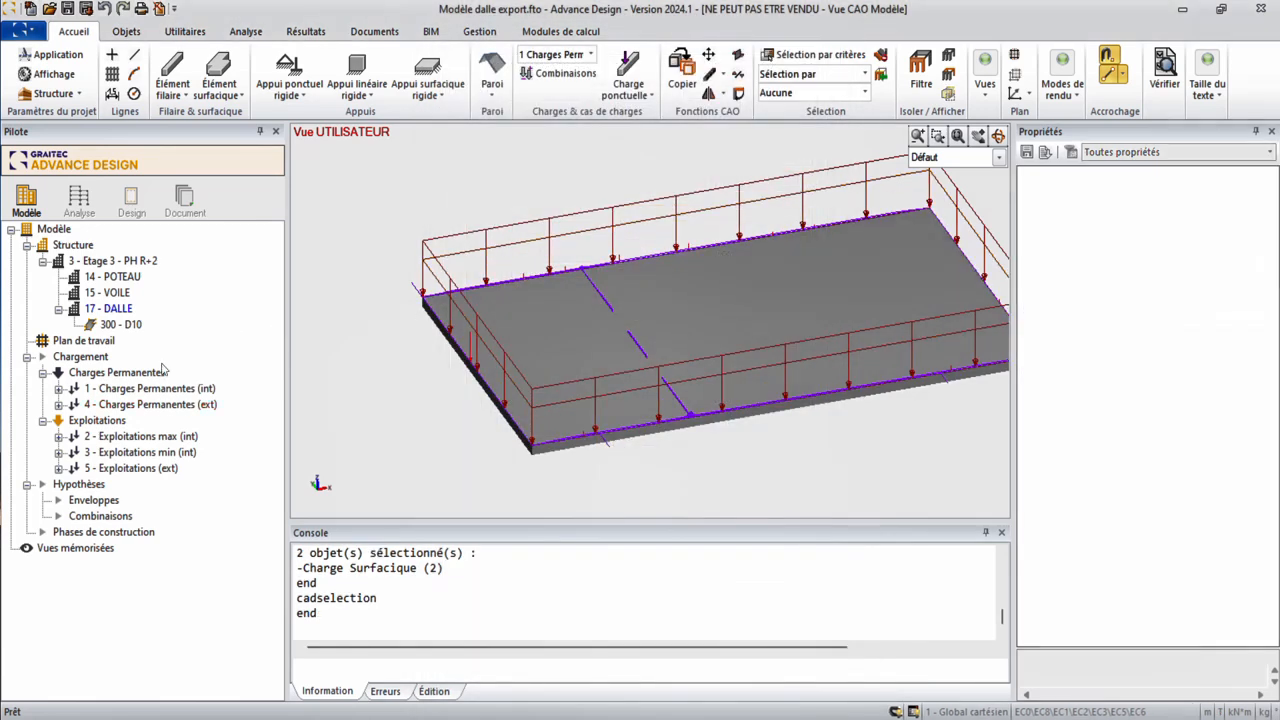
Examine the Charge Etage 3 surface loads in the Charges Permanentes (ext) and Exploitations (ext) load cases
{"action": "left_click", "coordinate": [150, 404]}
{"action": "left_click", "coordinate": [59, 405]}
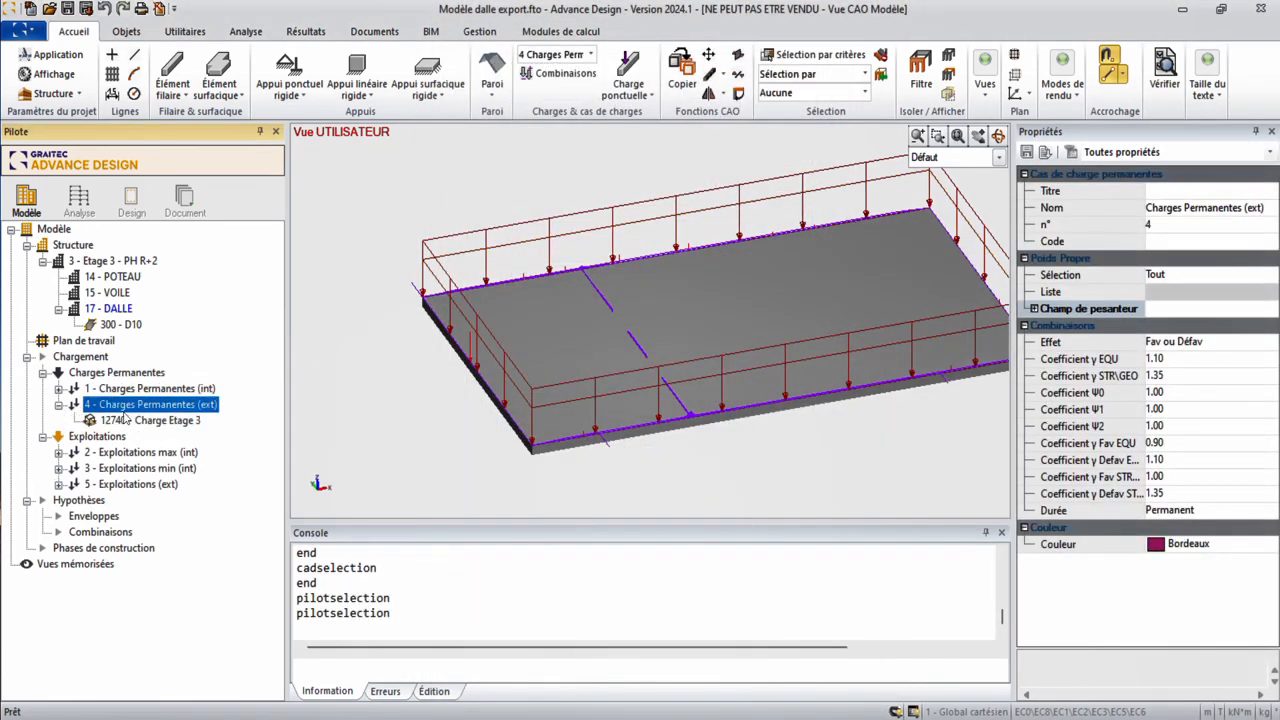
{"action": "left_click", "coordinate": [130, 420]}
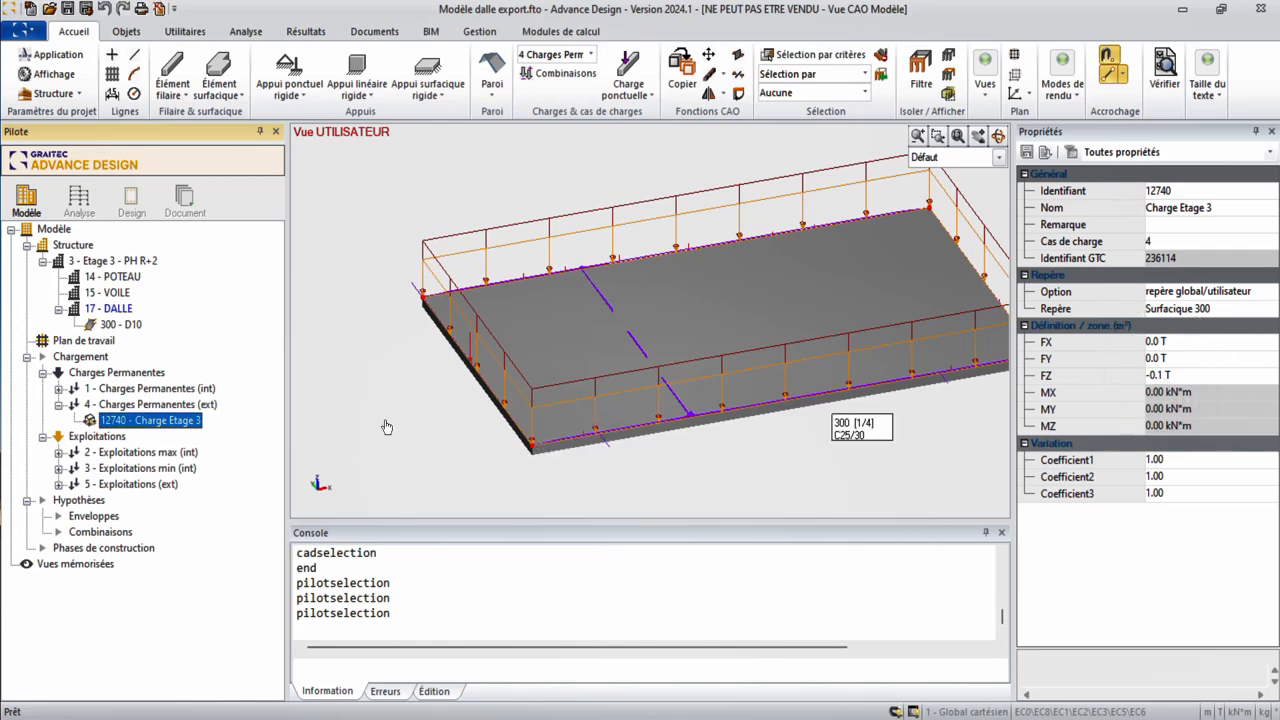
{"action": "left_click", "coordinate": [59, 396]}
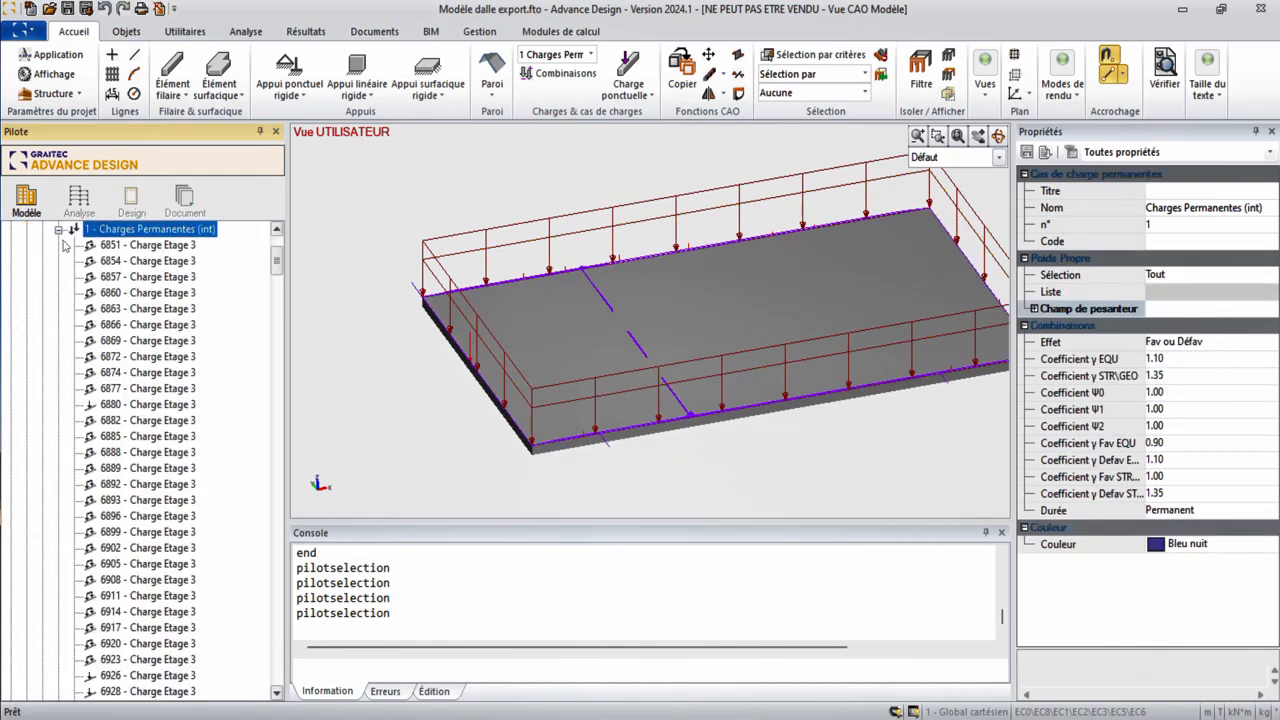
{"action": "left_click", "coordinate": [58, 229]}
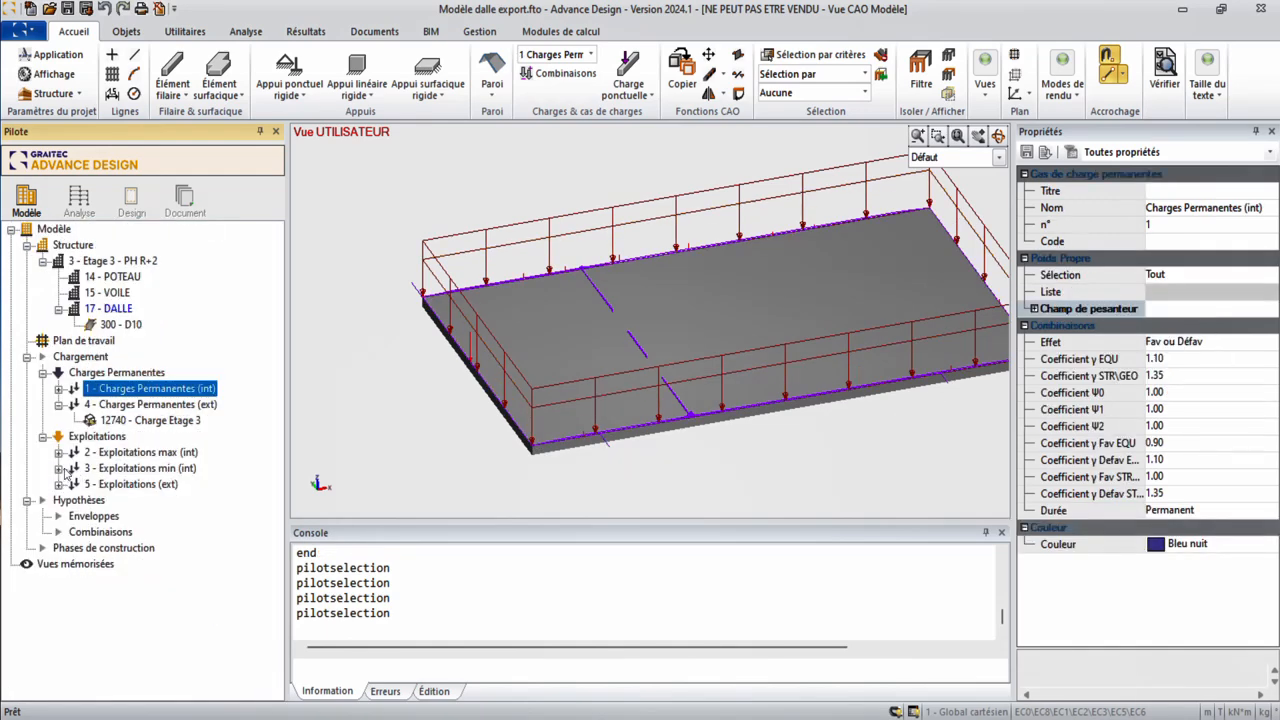
{"action": "left_click", "coordinate": [59, 484]}
{"action": "left_click", "coordinate": [135, 500]}
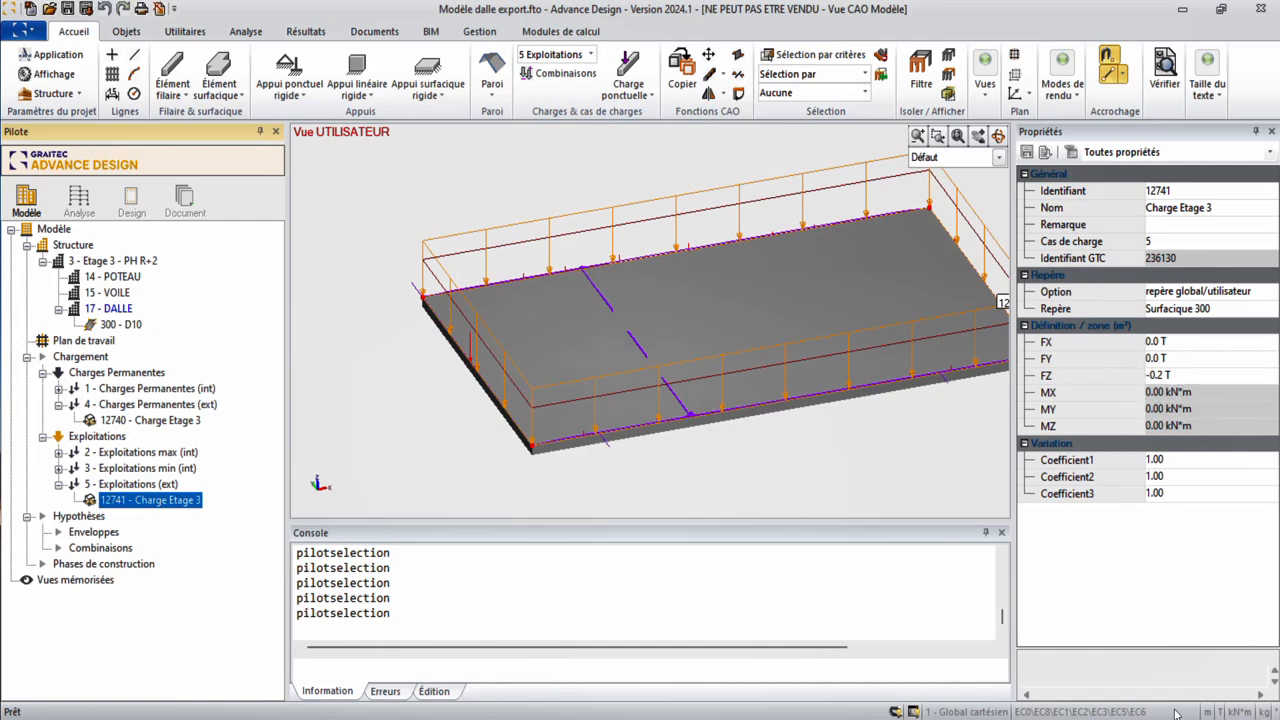
Set the precision of forces to three decimals (0.000) and recheck the Charges Permanentes (ext) surface load
{"action": "left_click", "coordinate": [1212, 712]}
{"action": "left_click", "coordinate": [765, 207]}
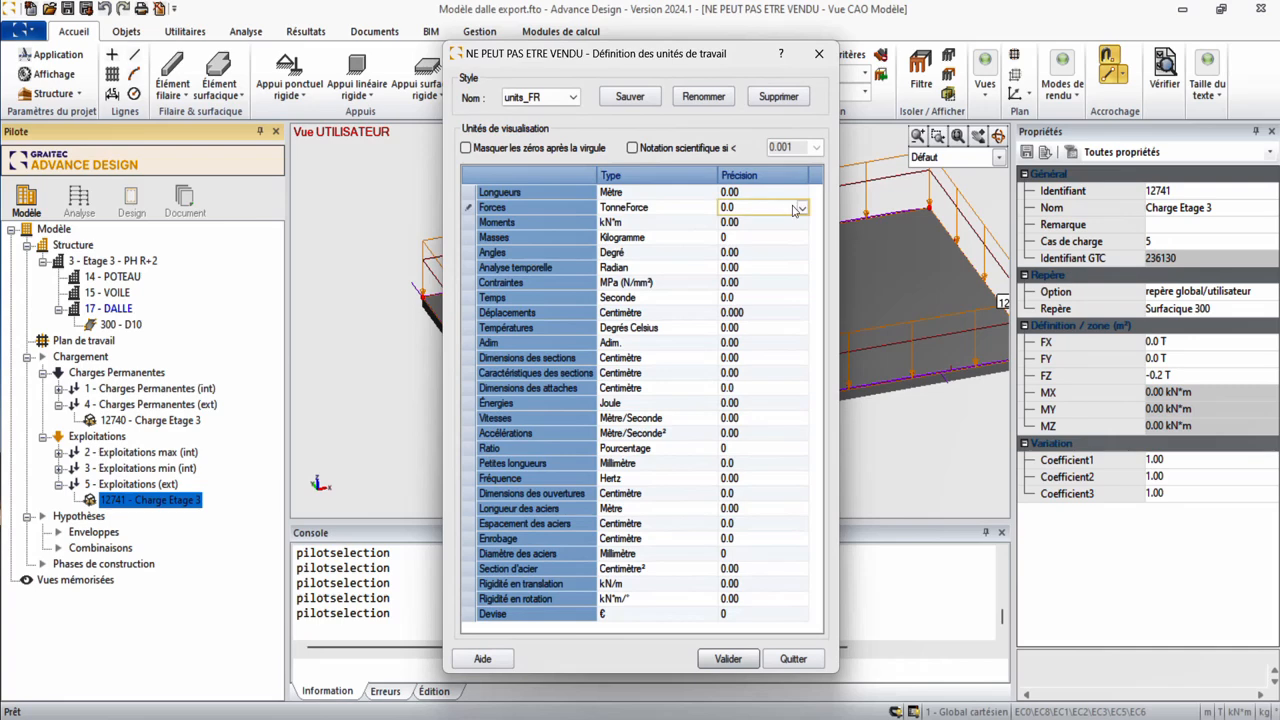
{"action": "left_click", "coordinate": [801, 207]}
{"action": "left_click", "coordinate": [760, 255]}
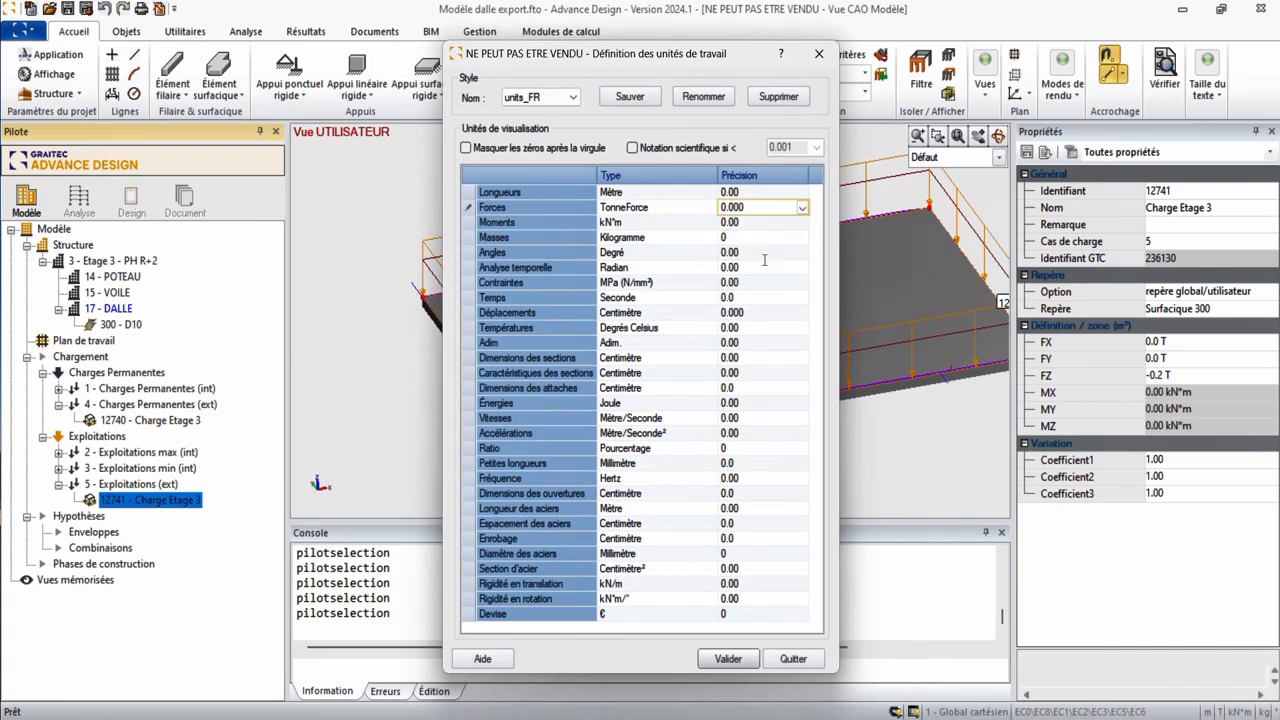
{"action": "left_click", "coordinate": [728, 659]}
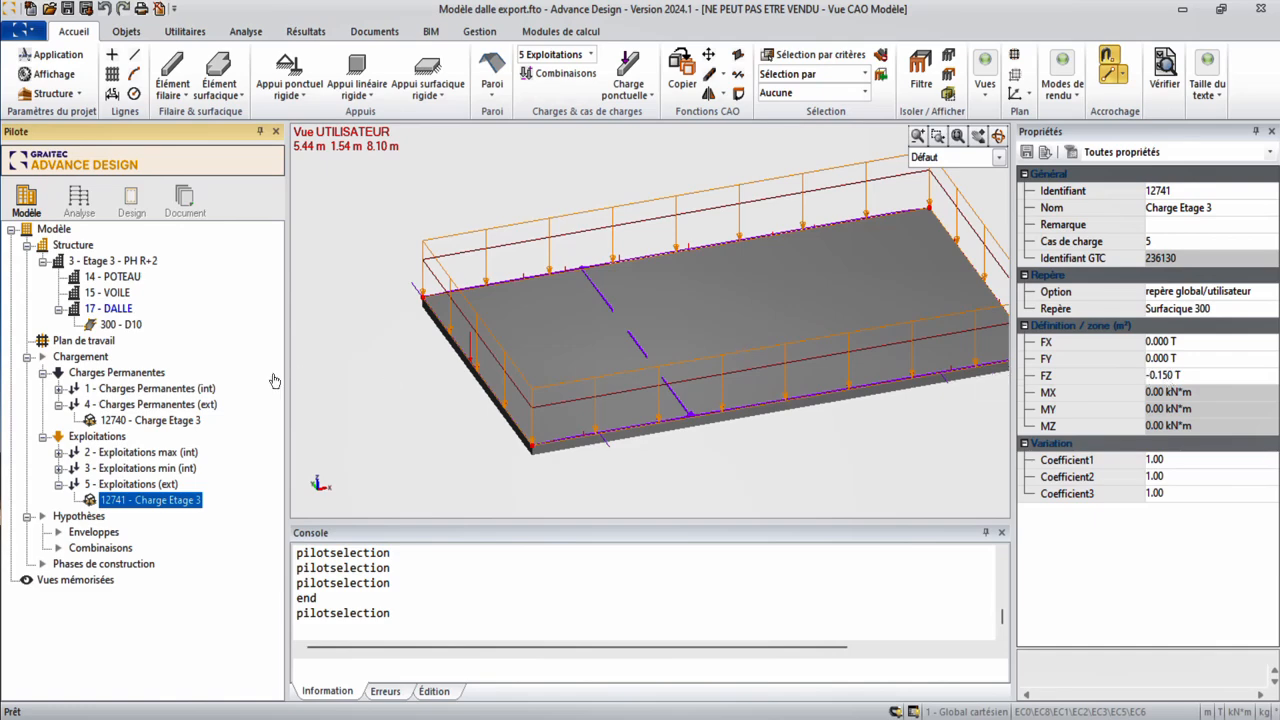
{"action": "left_click", "coordinate": [155, 404]}
{"action": "left_click", "coordinate": [150, 420]}
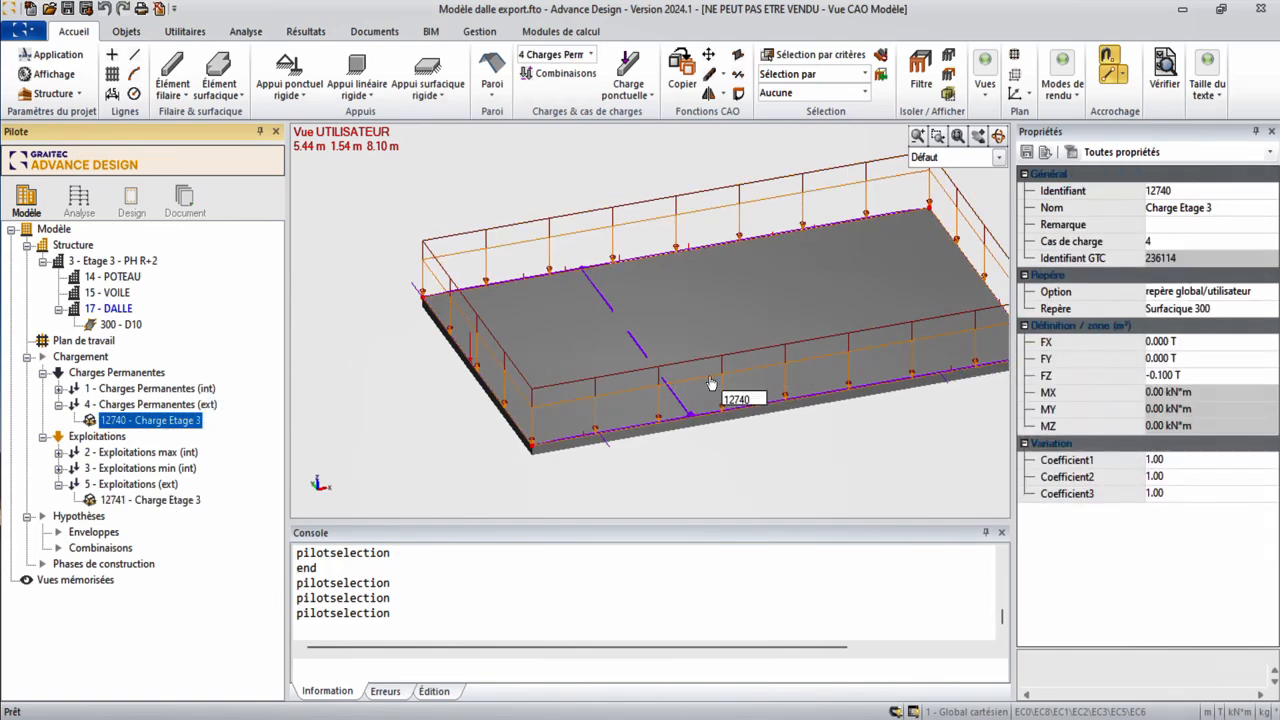
Hide both Charge Etage 3 surface loads on the slab and apply automatic scaling to the displayed loads
{"action": "left_click", "coordinate": [614, 391]}
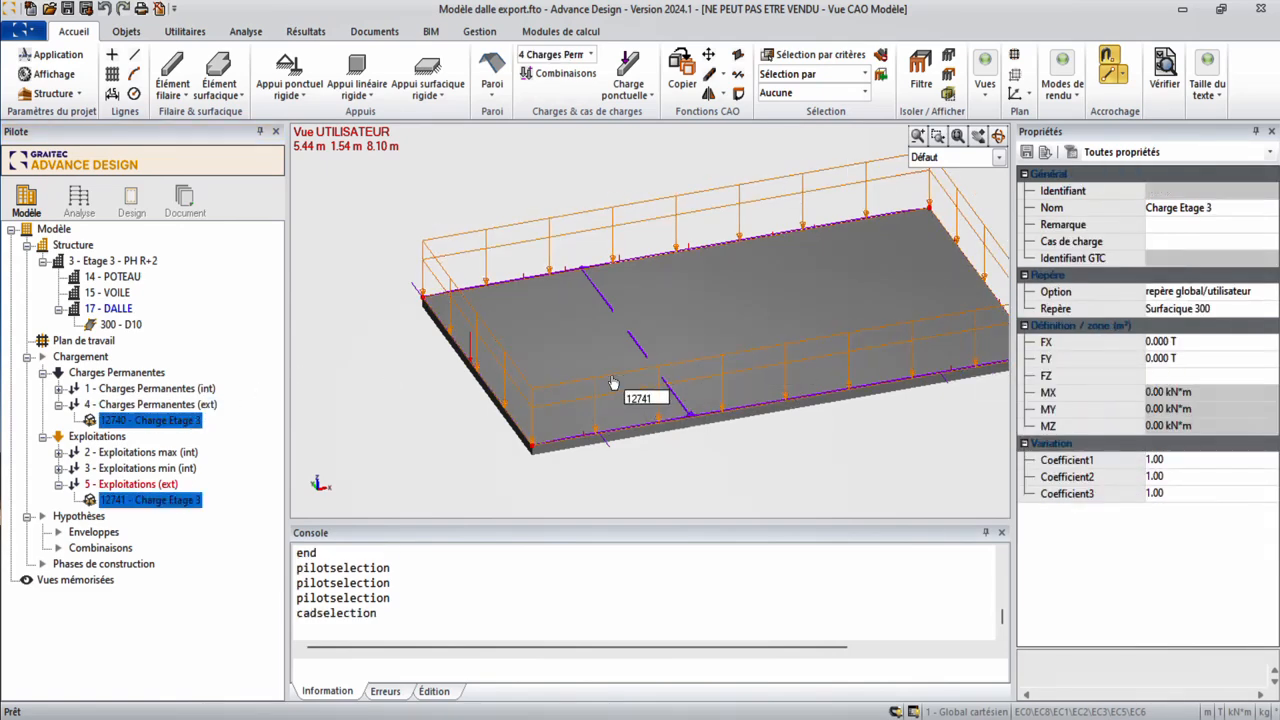
{"action": "right_click", "coordinate": [614, 391]}
{"action": "mouse_move", "coordinate": [700, 384]}
{"action": "left_click", "coordinate": [806, 427]}
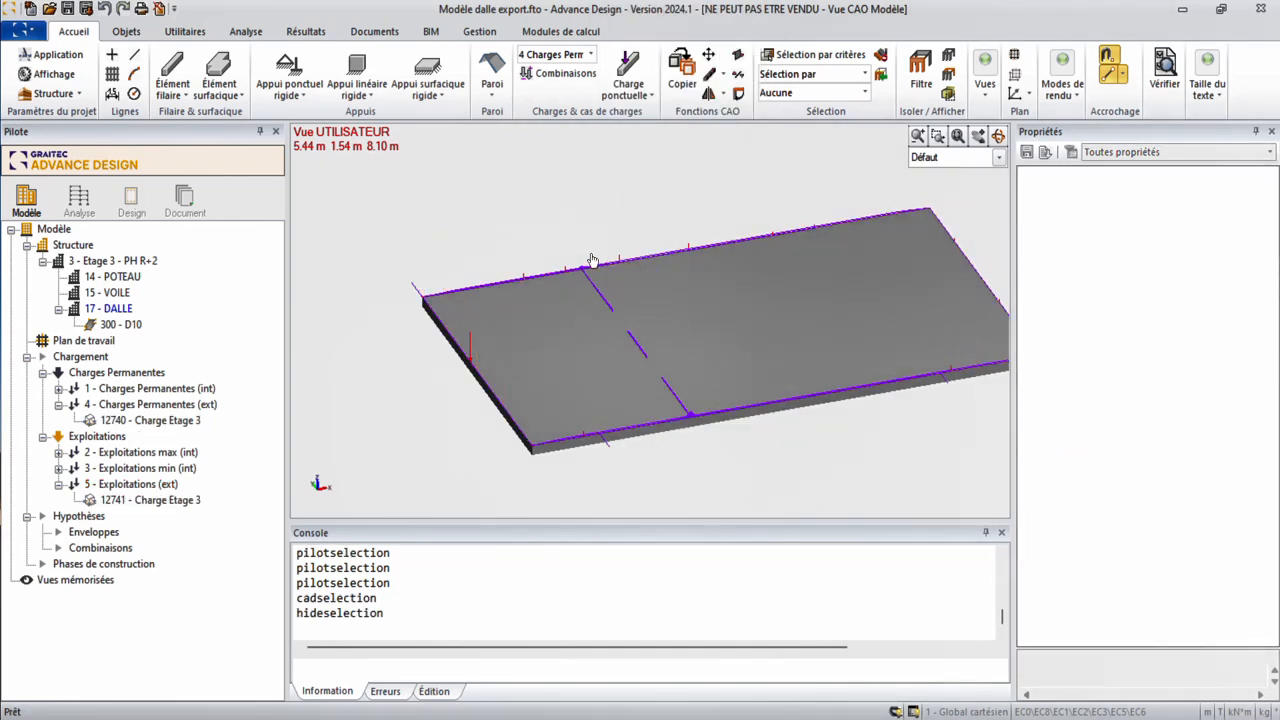
{"action": "right_click", "coordinate": [394, 252]}
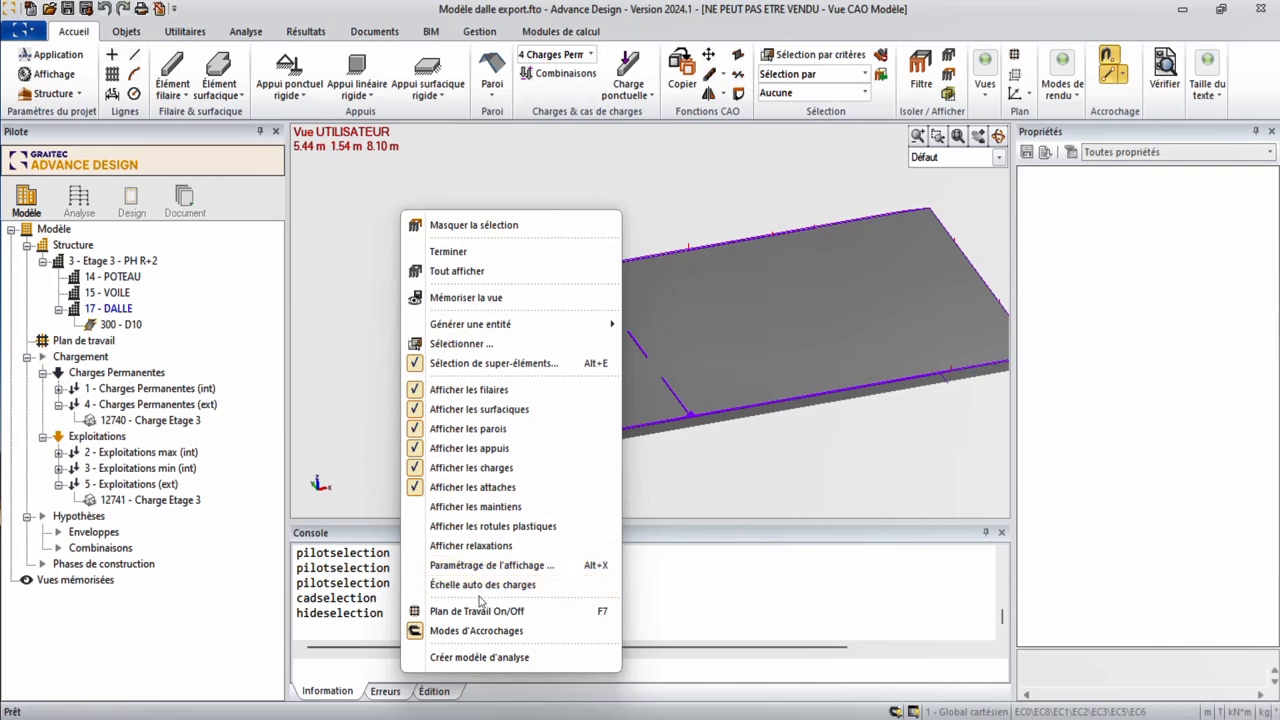
{"action": "left_click", "coordinate": [483, 588]}
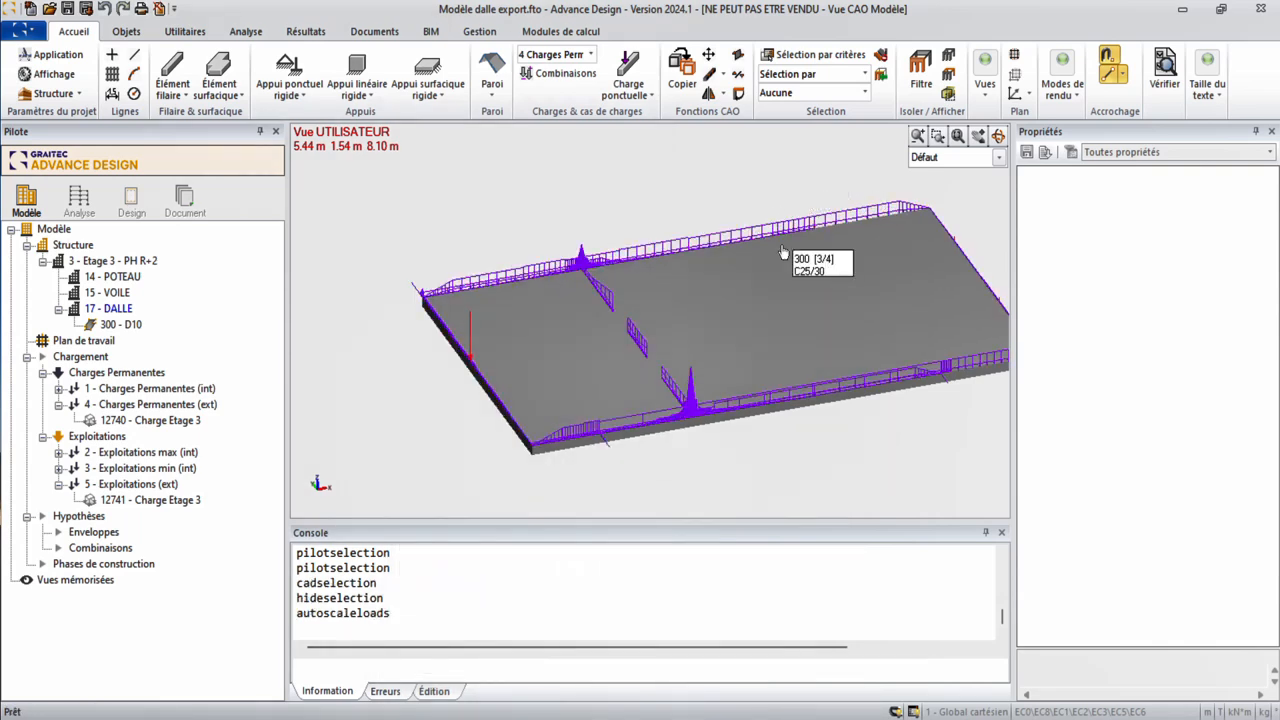
Hide the D10 slab in the 3D view, leaving the linear and point loads displayed
{"action": "left_click", "coordinate": [730, 315]}
{"action": "right_click", "coordinate": [730, 315]}
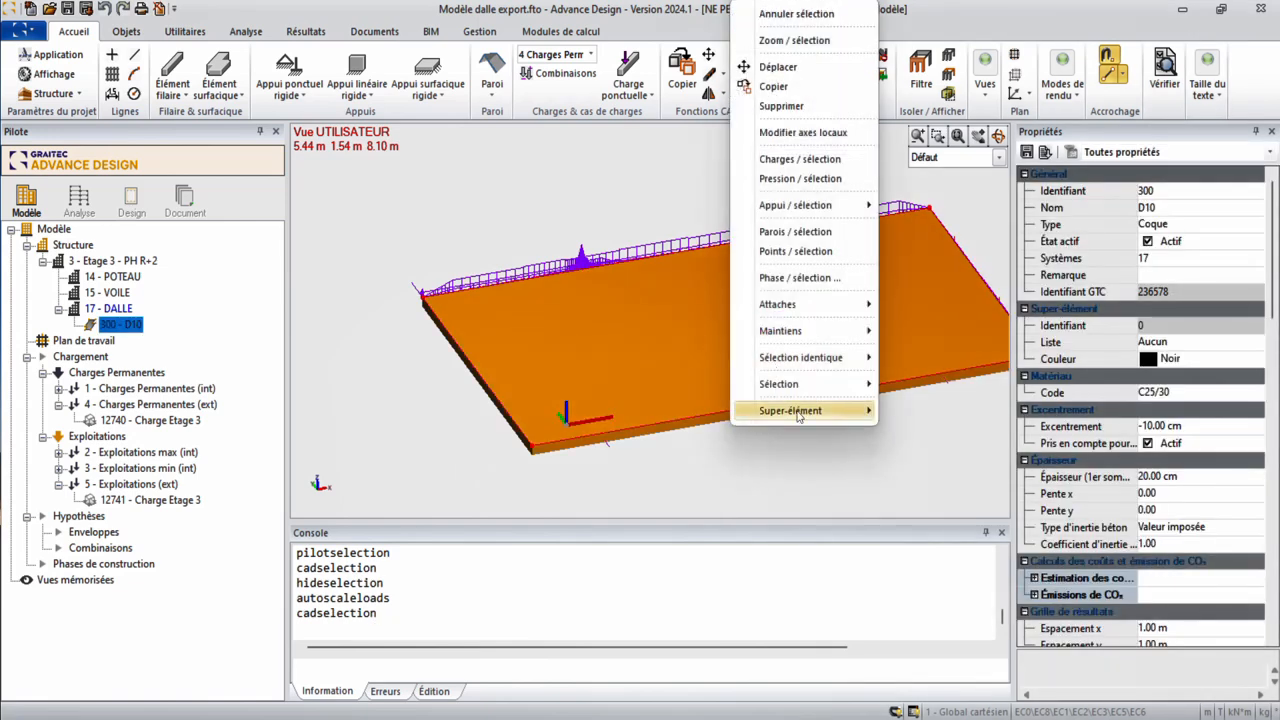
{"action": "mouse_move", "coordinate": [809, 390]}
{"action": "left_click", "coordinate": [910, 428]}
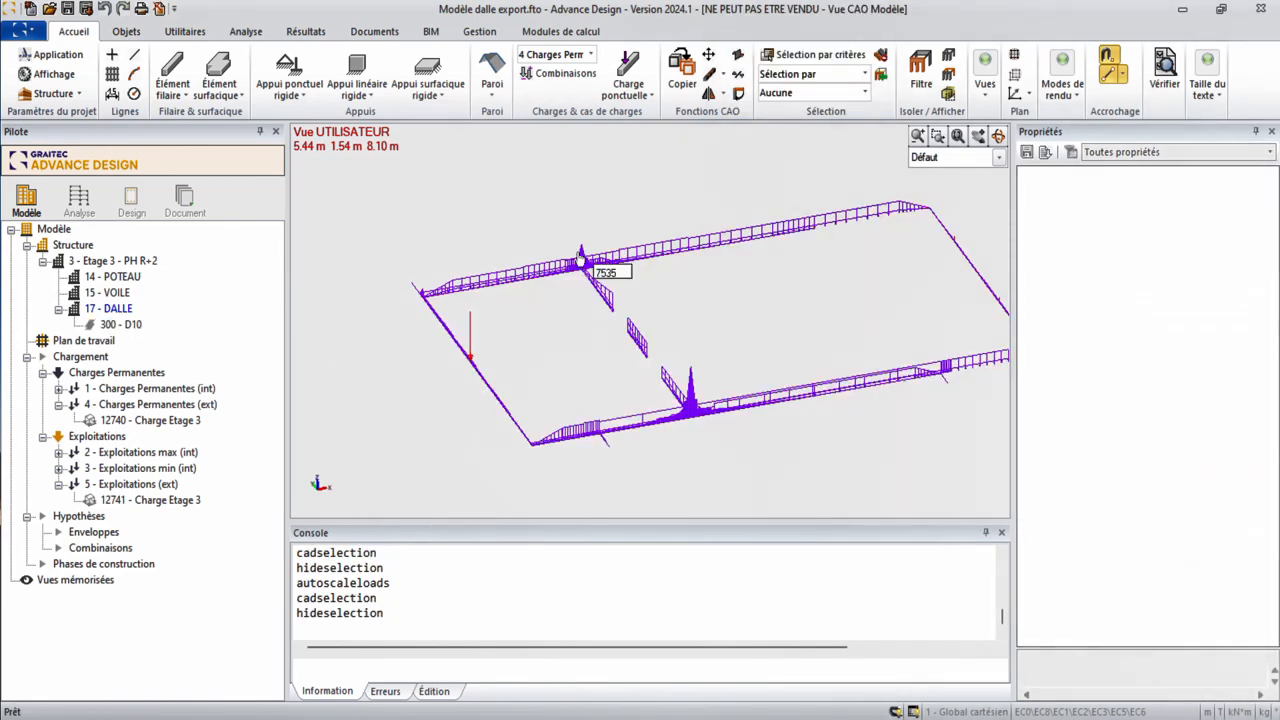
Delete the linear and point loads on the slab's short edge near the interior load line and on the adjoining long-edge portions
{"action": "left_click_drag", "start_coordinate": [558, 356], "coordinate": [415, 245]}
{"action": "key", "text": "Delete"}
{"action": "left_click_drag", "start_coordinate": [530, 445], "coordinate": [434, 351]}
{"action": "key", "text": "Delete"}
{"action": "left_click_drag", "start_coordinate": [666, 500], "coordinate": [571, 400]}
{"action": "key", "text": "Delete"}
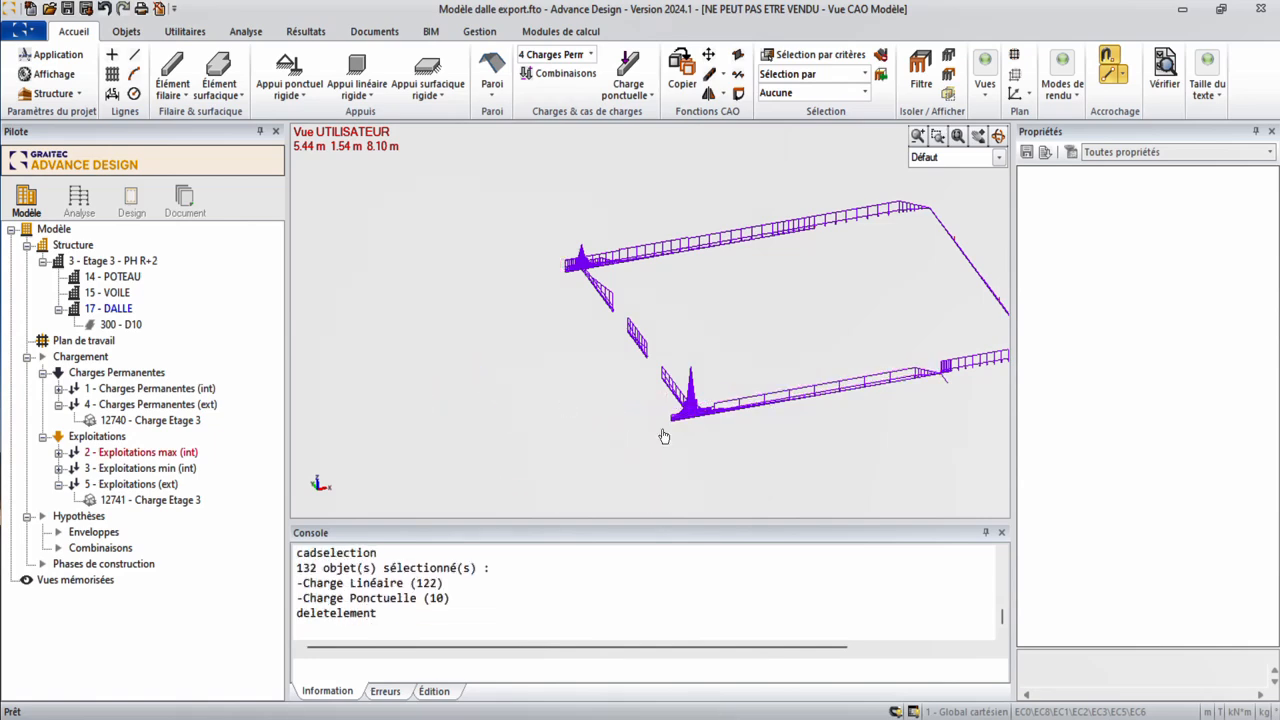
Delete the linear and point loads along the far short edge and the remaining long-edge runs, keeping the interior load line
{"action": "left_click_drag", "start_coordinate": [894, 440], "coordinate": [720, 360]}
{"action": "key", "text": "Delete"}
{"action": "middle_click_drag", "start_coordinate": [682, 375], "coordinate": [550, 390]}
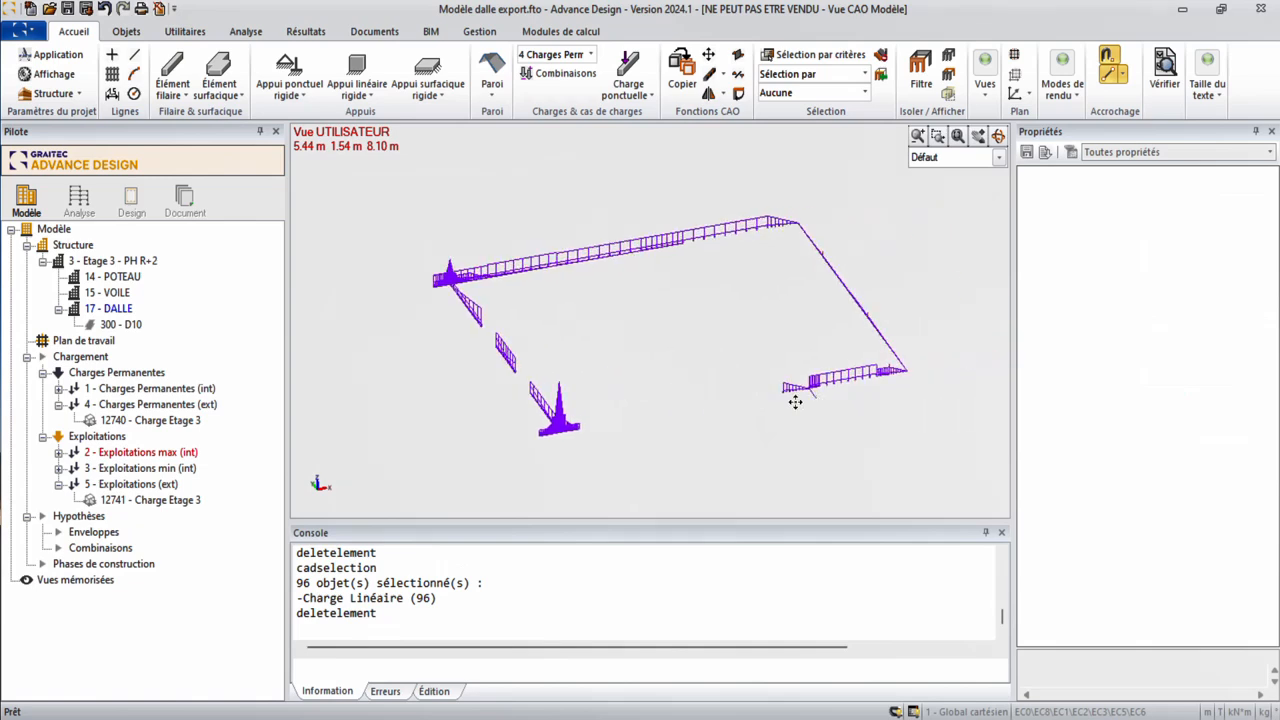
{"action": "left_click_drag", "start_coordinate": [934, 434], "coordinate": [777, 323]}
{"action": "key", "text": "Delete"}
{"action": "left_click_drag", "start_coordinate": [670, 315], "coordinate": [491, 211]}
{"action": "key", "text": "Delete"}
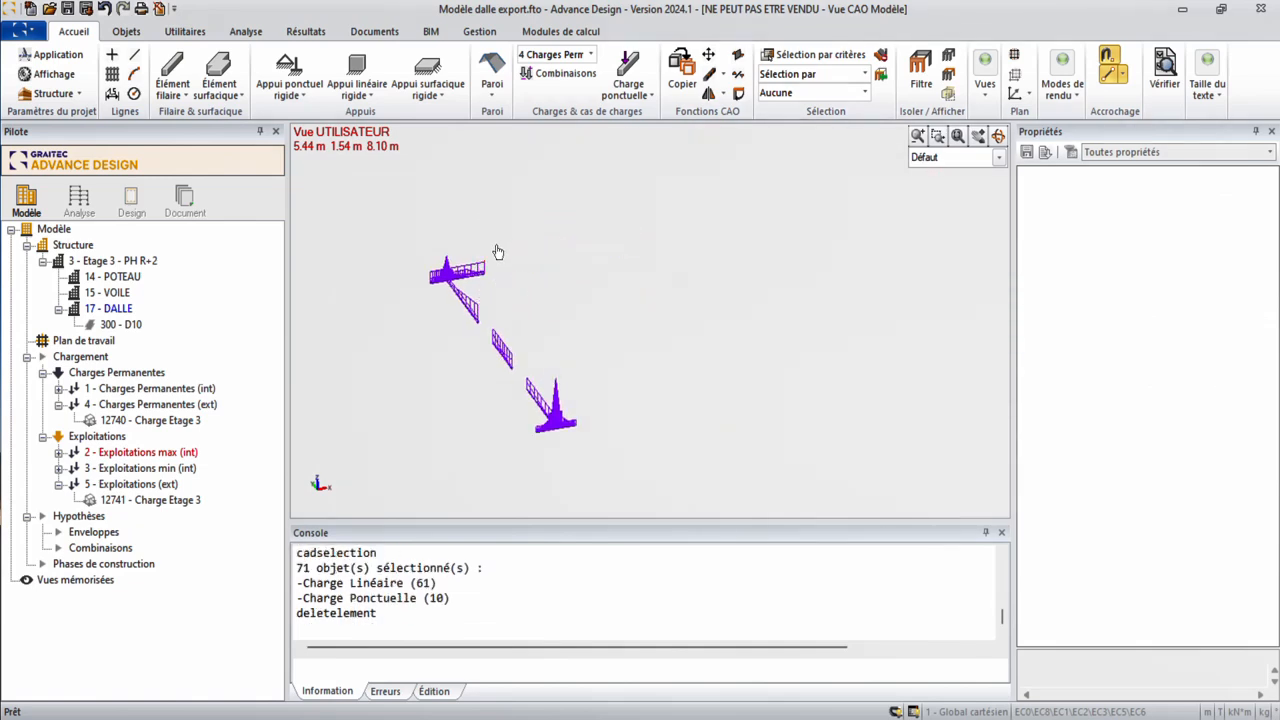
In top view, delete the transverse edge loads crossing the lower end of the interior load line
{"action": "key", "text": "alt+5"}
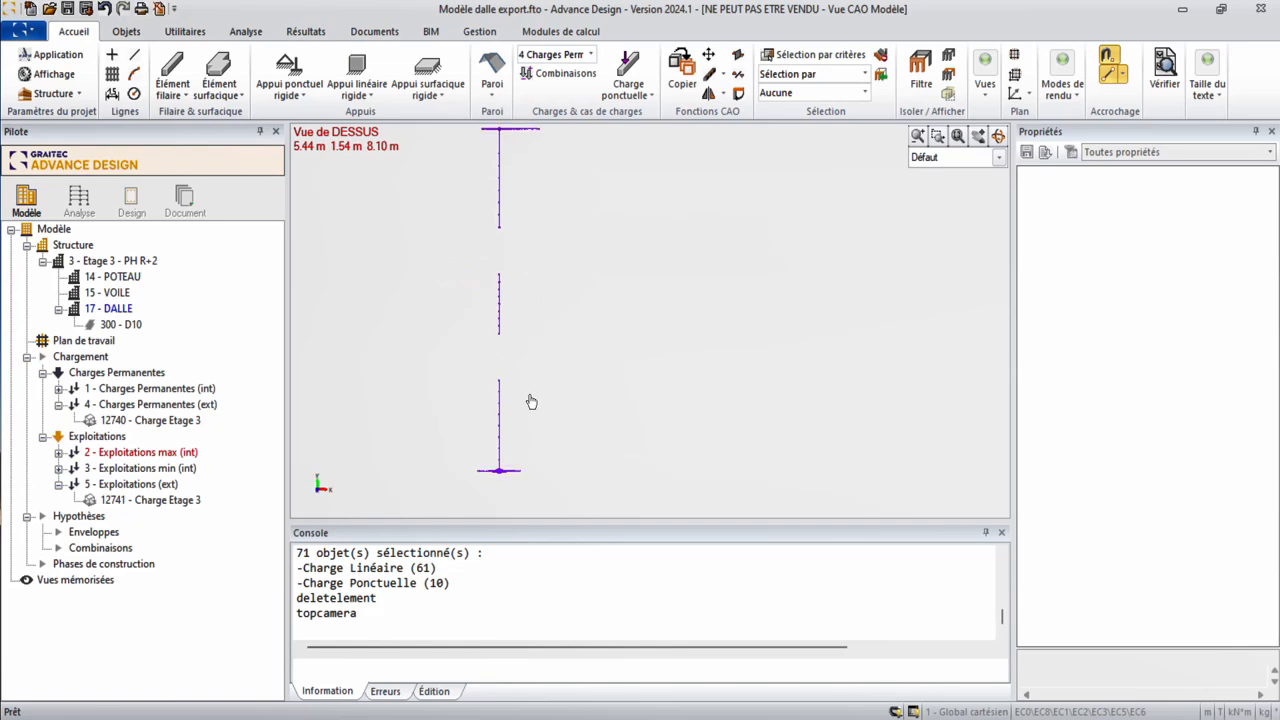
{"action": "middle_click_drag", "start_coordinate": [526, 466], "coordinate": [617, 346]}
{"action": "scroll", "coordinate": [597, 353], "scroll_direction": "up", "scroll_amount": 5}
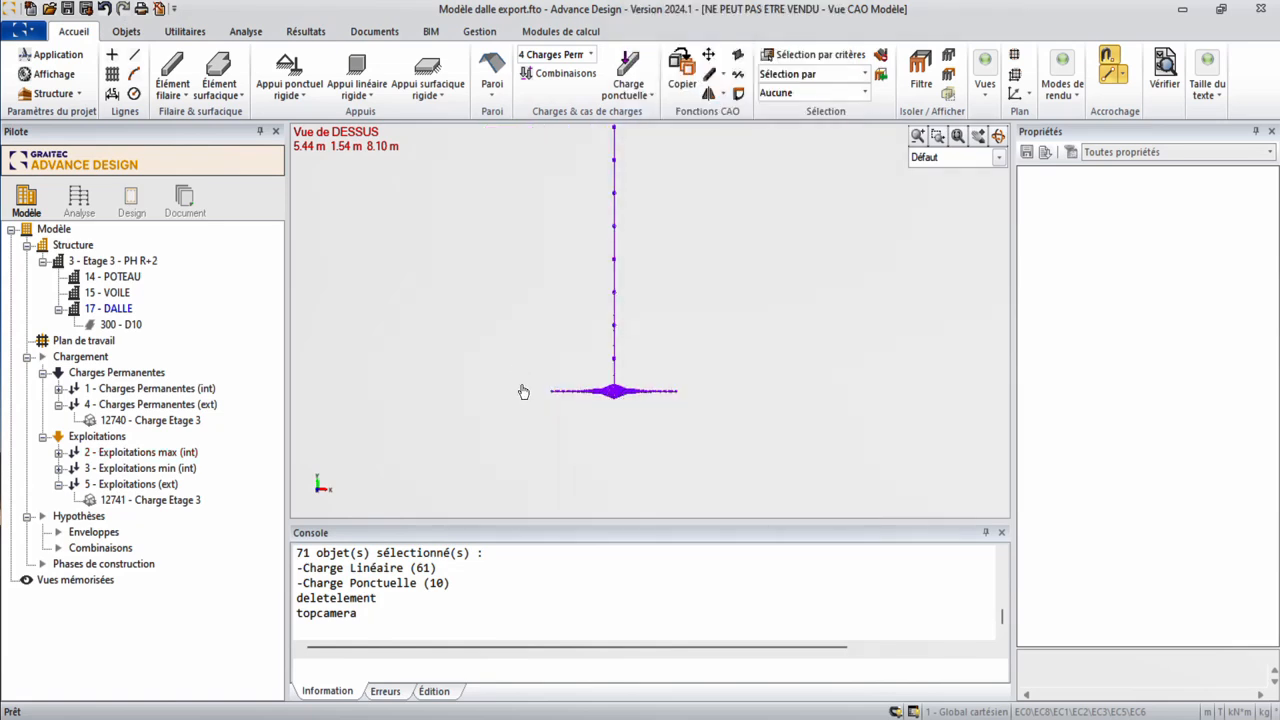
{"action": "left_click_drag", "start_coordinate": [520, 380], "coordinate": [716, 436]}
{"action": "key", "text": "Delete"}
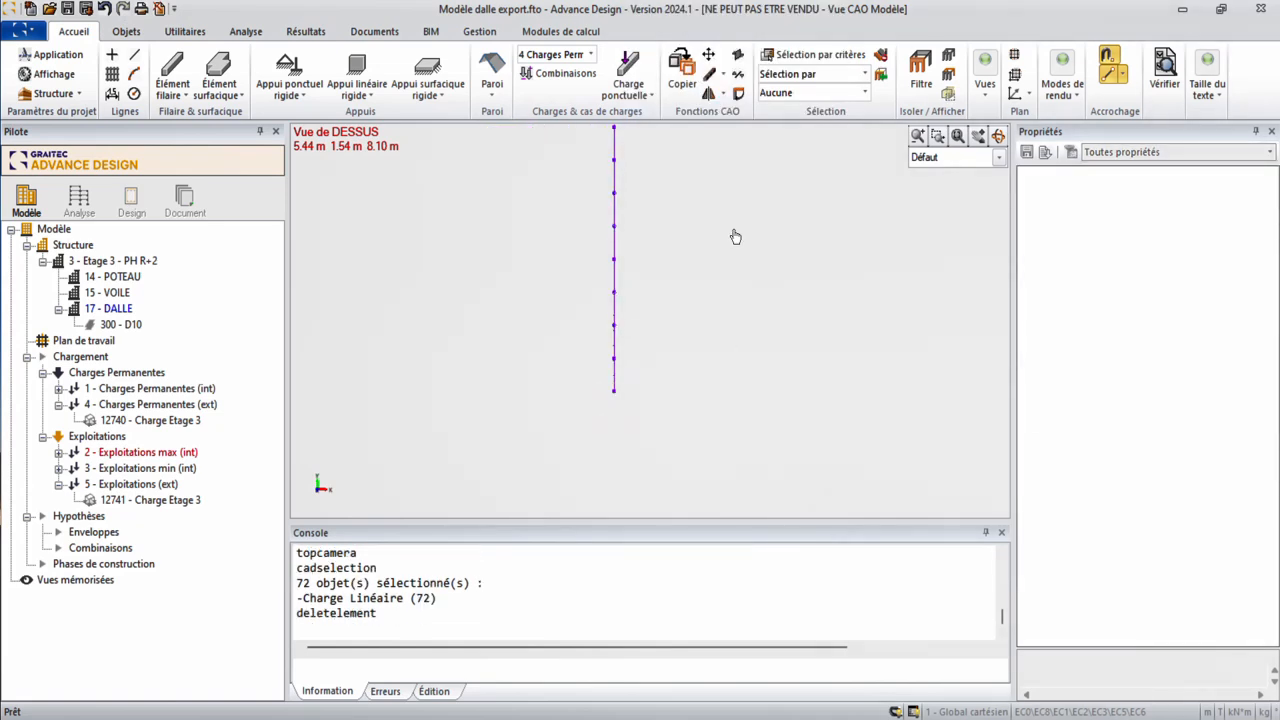
Delete the transverse edge loads crossing the upper end of the interior load line
{"action": "middle_click_drag", "start_coordinate": [731, 257], "coordinate": [751, 468]}
{"action": "middle_click_drag", "start_coordinate": [705, 222], "coordinate": [708, 304]}
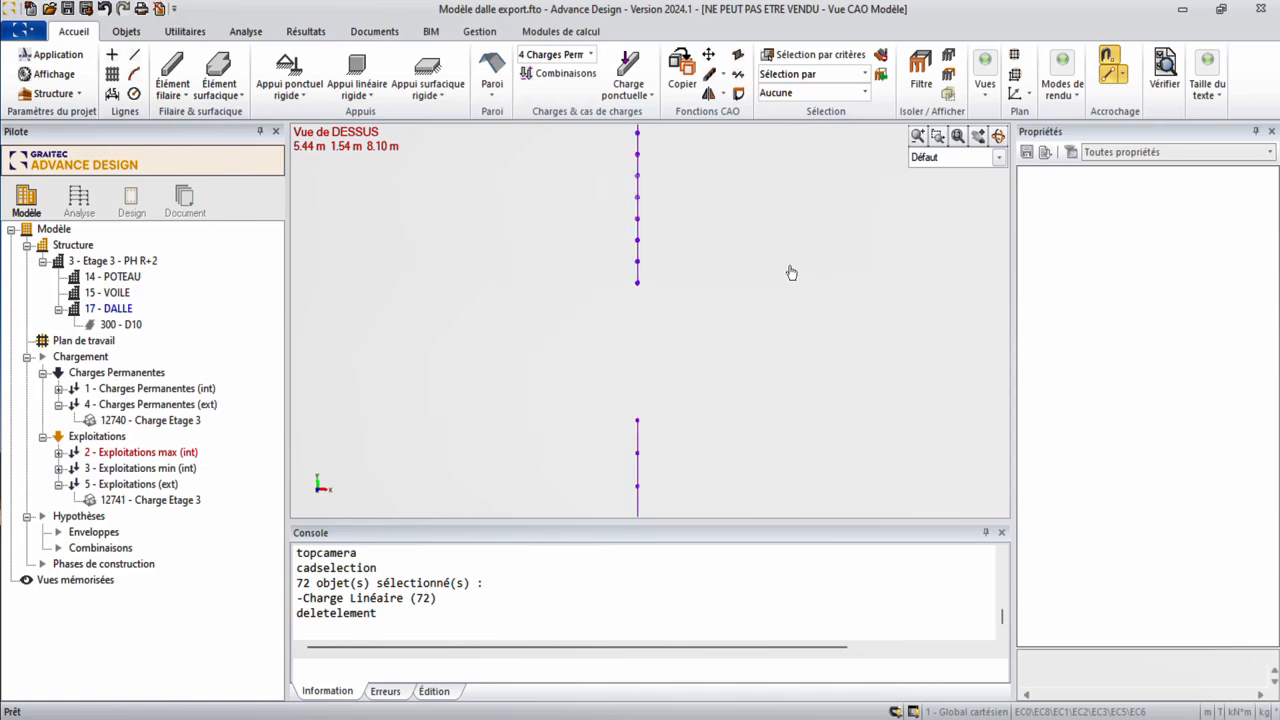
{"action": "middle_click_drag", "start_coordinate": [791, 300], "coordinate": [772, 412]}
{"action": "right_click", "coordinate": [772, 412]}
{"action": "left_click", "coordinate": [717, 259]}
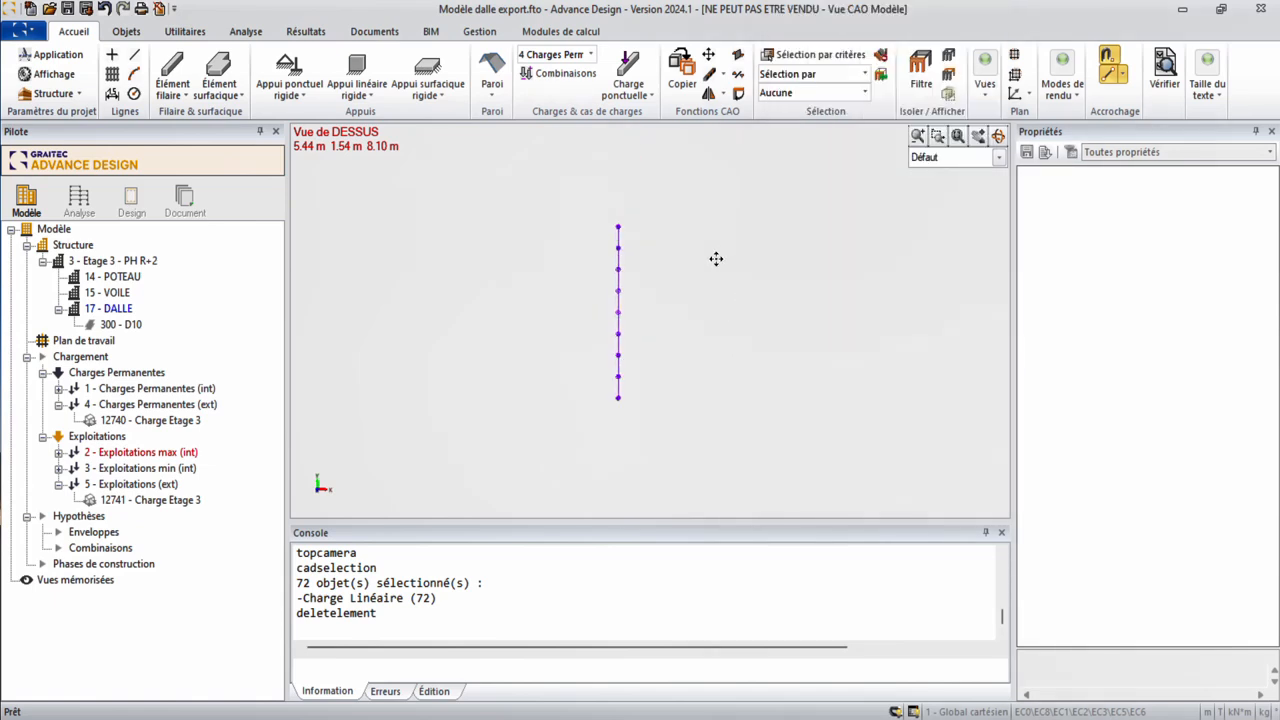
{"action": "scroll", "coordinate": [650, 300], "scroll_direction": "down", "scroll_amount": 4}
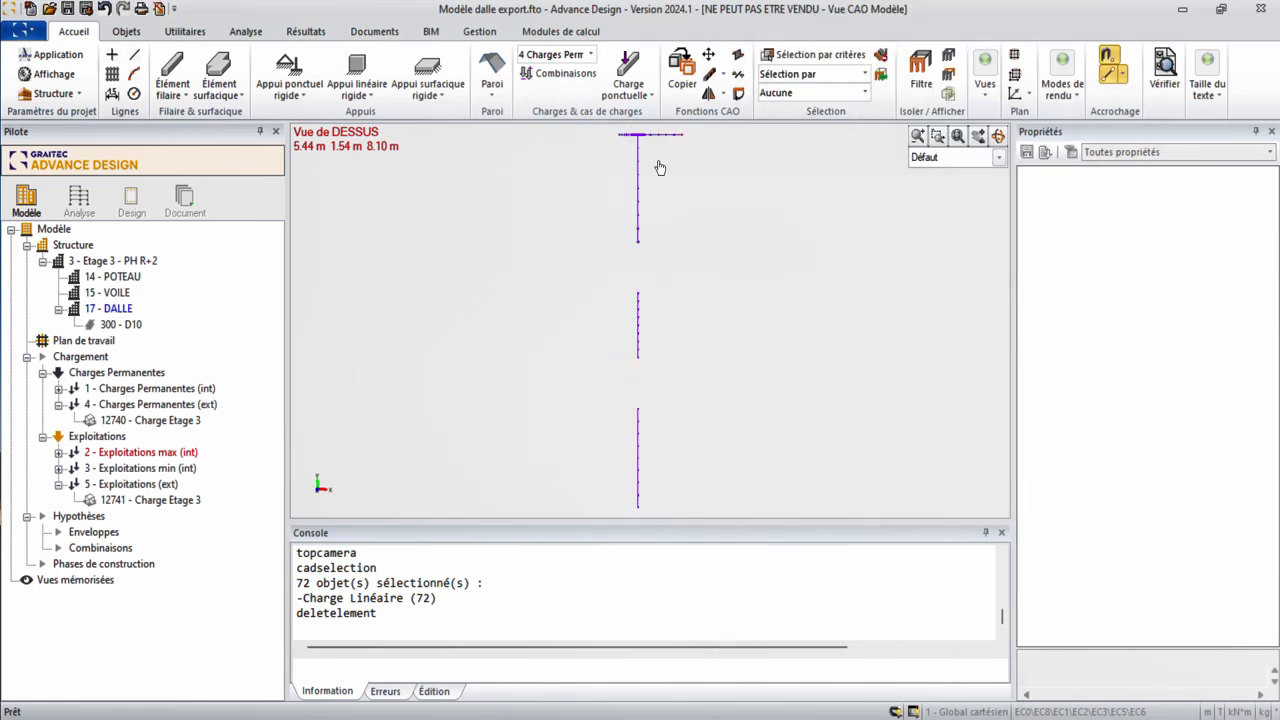
{"action": "middle_click_drag", "start_coordinate": [660, 168], "coordinate": [654, 272]}
{"action": "scroll", "coordinate": [645, 242], "scroll_direction": "up", "scroll_amount": 4}
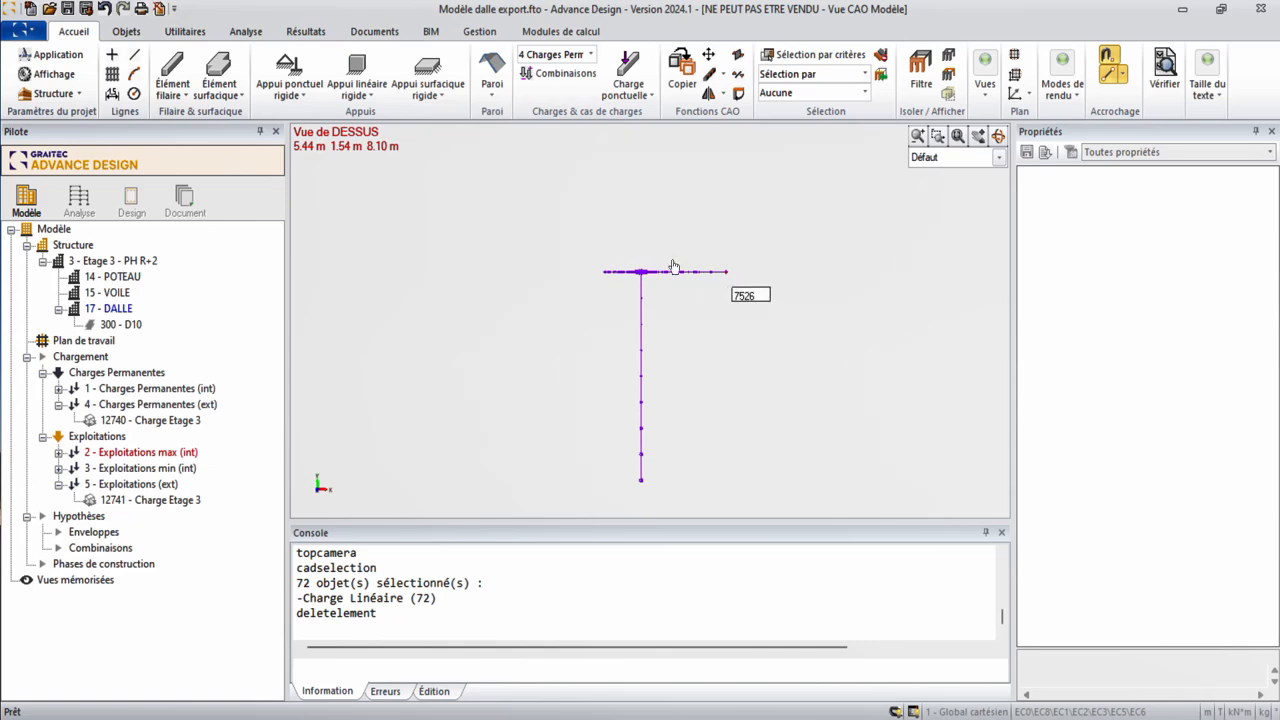
{"action": "left_click_drag", "start_coordinate": [597, 237], "coordinate": [750, 287]}
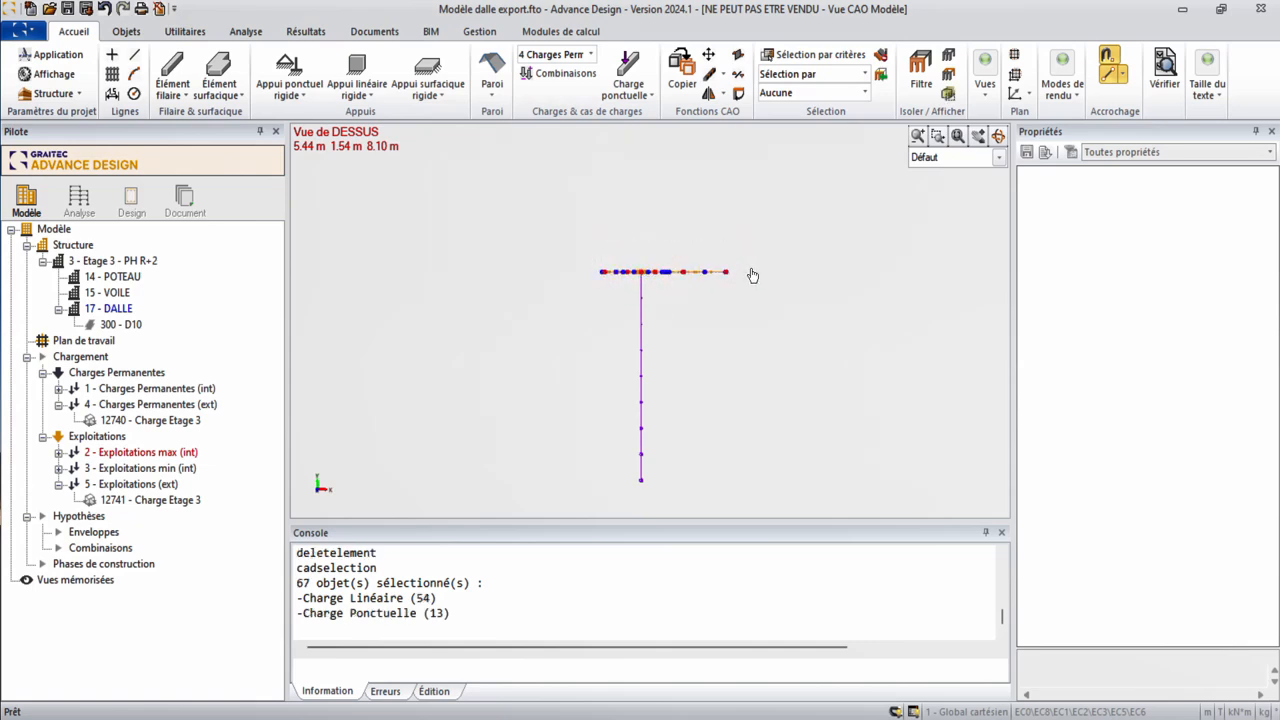
{"action": "key", "text": "Delete"}
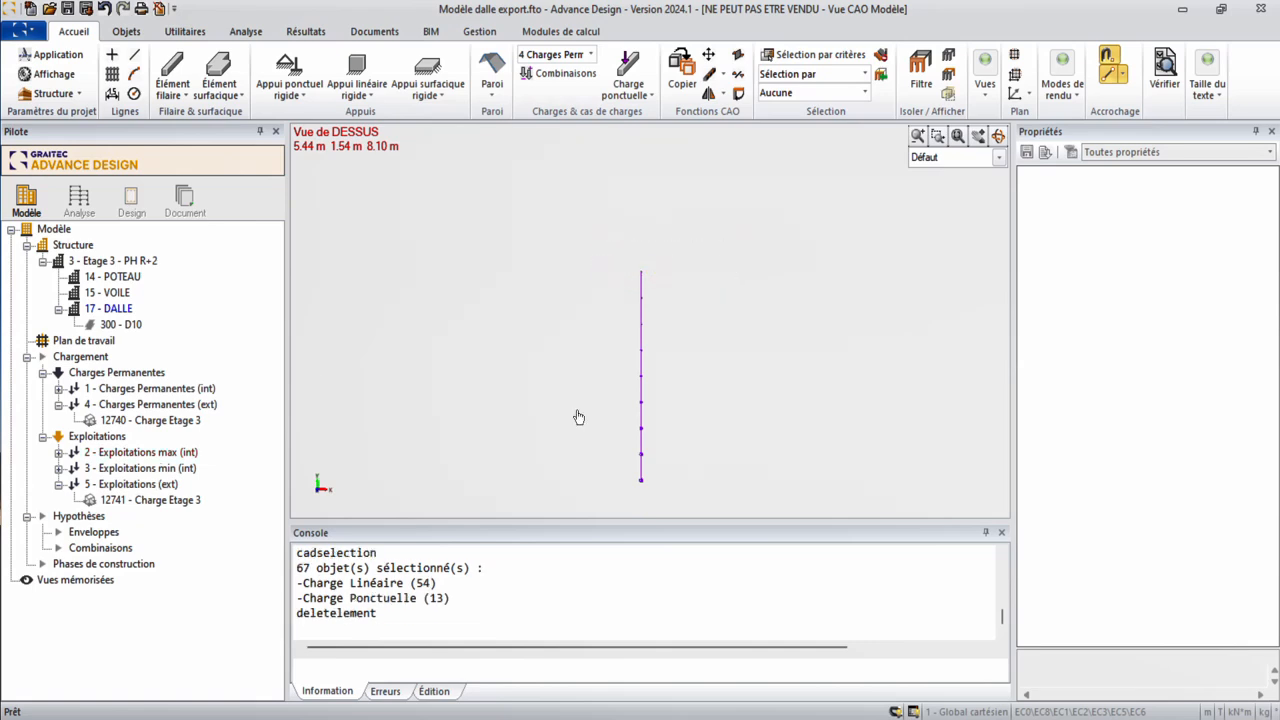
Display both Charge Etage 3 surface loads again in a 3D view and apply automatic scaling to the loads
{"action": "left_click", "coordinate": [154, 422]}
{"action": "left_click", "coordinate": [166, 503]}
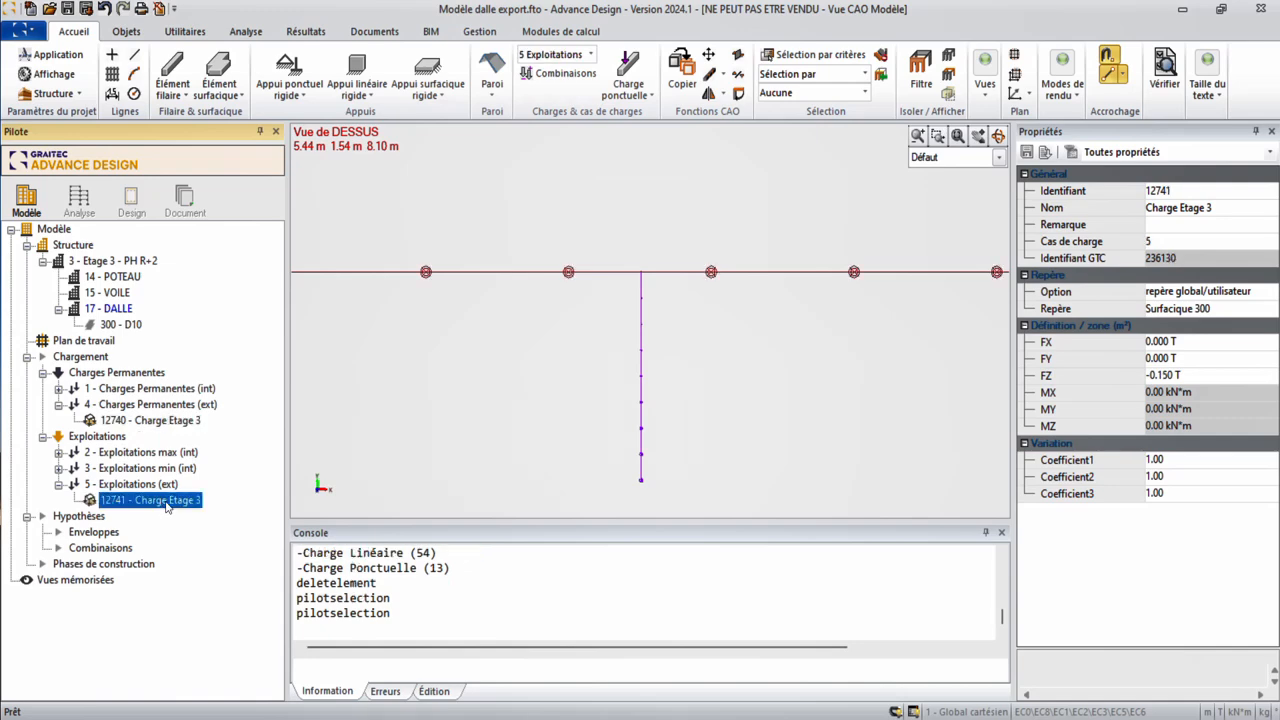
{"action": "left_click_drag", "start_coordinate": [678, 346], "coordinate": [740, 295]}
{"action": "scroll", "coordinate": [740, 295], "scroll_direction": "down", "scroll_amount": 3}
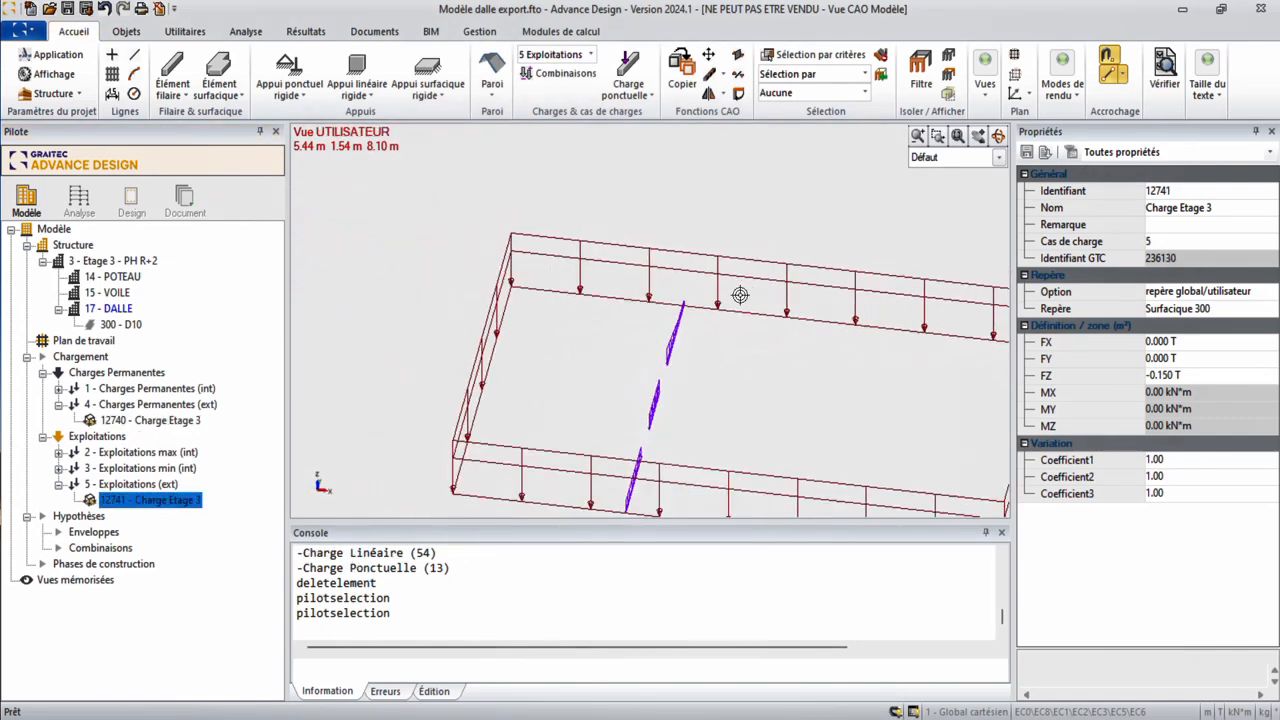
{"action": "right_click", "coordinate": [762, 190]}
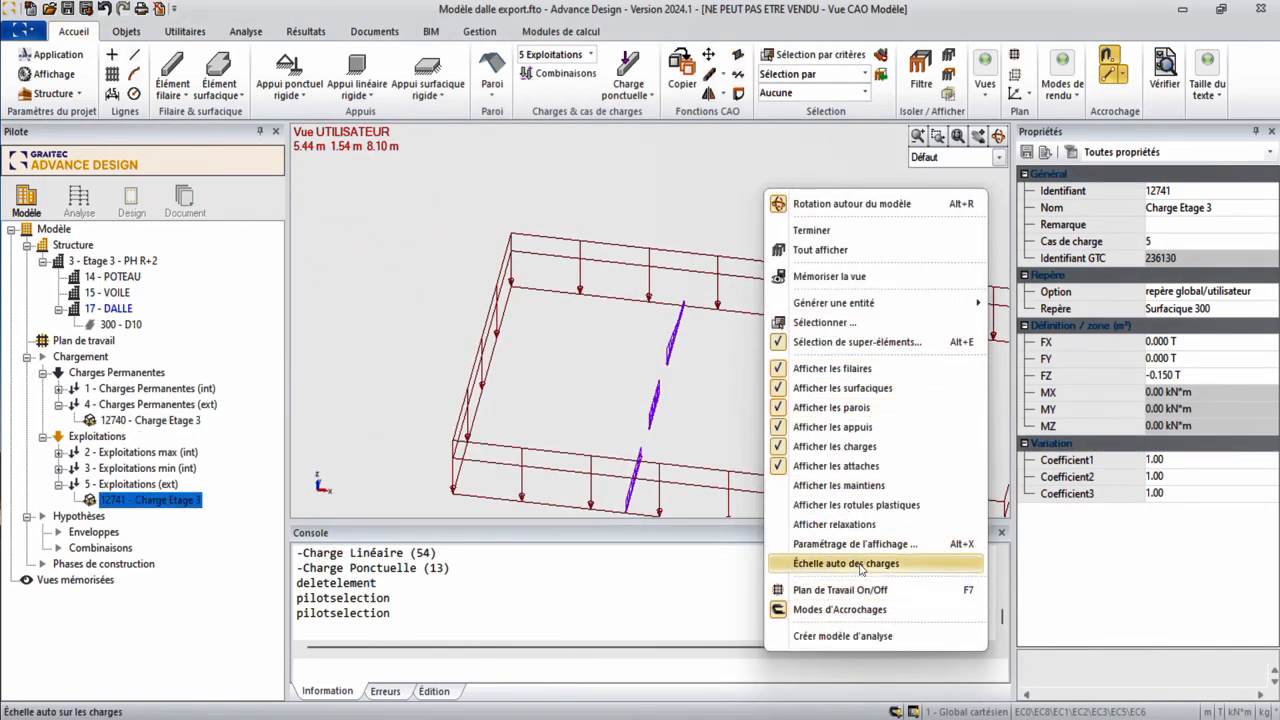
{"action": "left_click", "coordinate": [860, 565]}
{"action": "left_click_drag", "start_coordinate": [863, 354], "coordinate": [658, 339]}
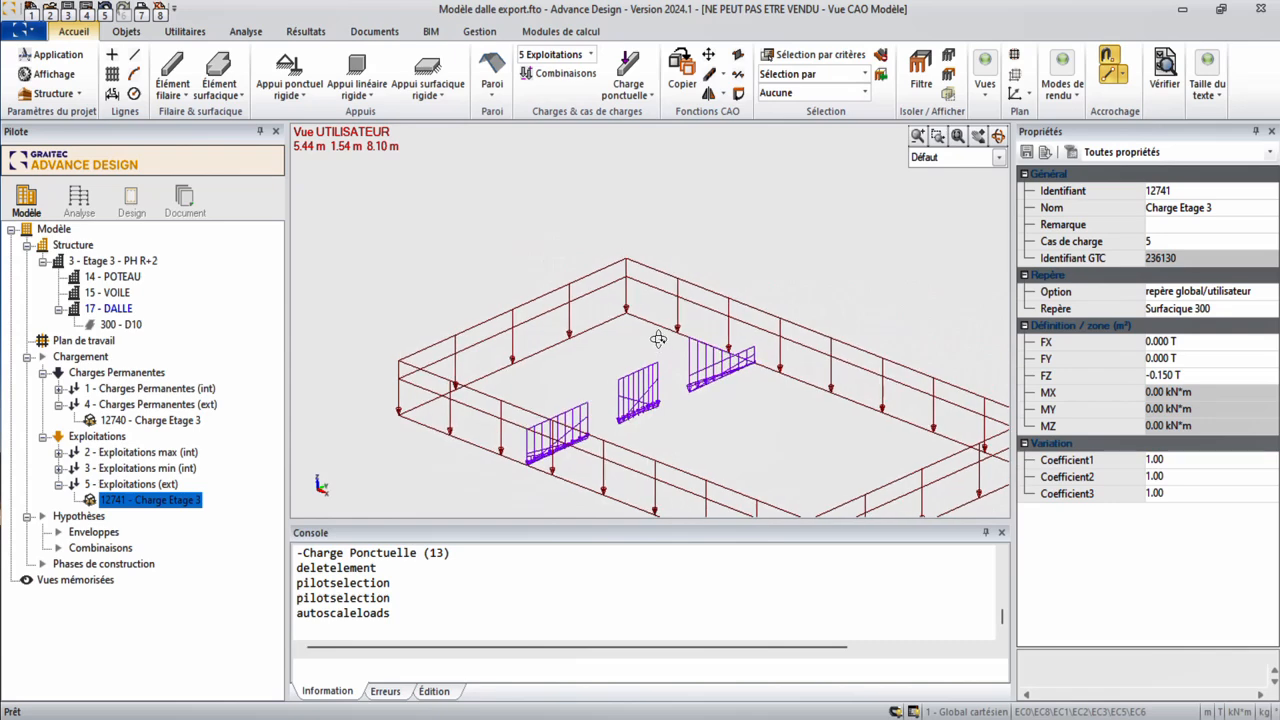
Display the D10 slab again and check the Charge Etage 3 surface load in Charges Permanentes (ext)
{"action": "scroll", "coordinate": [658, 339], "scroll_direction": "down", "scroll_amount": 2}
{"action": "left_click", "coordinate": [118, 324]}
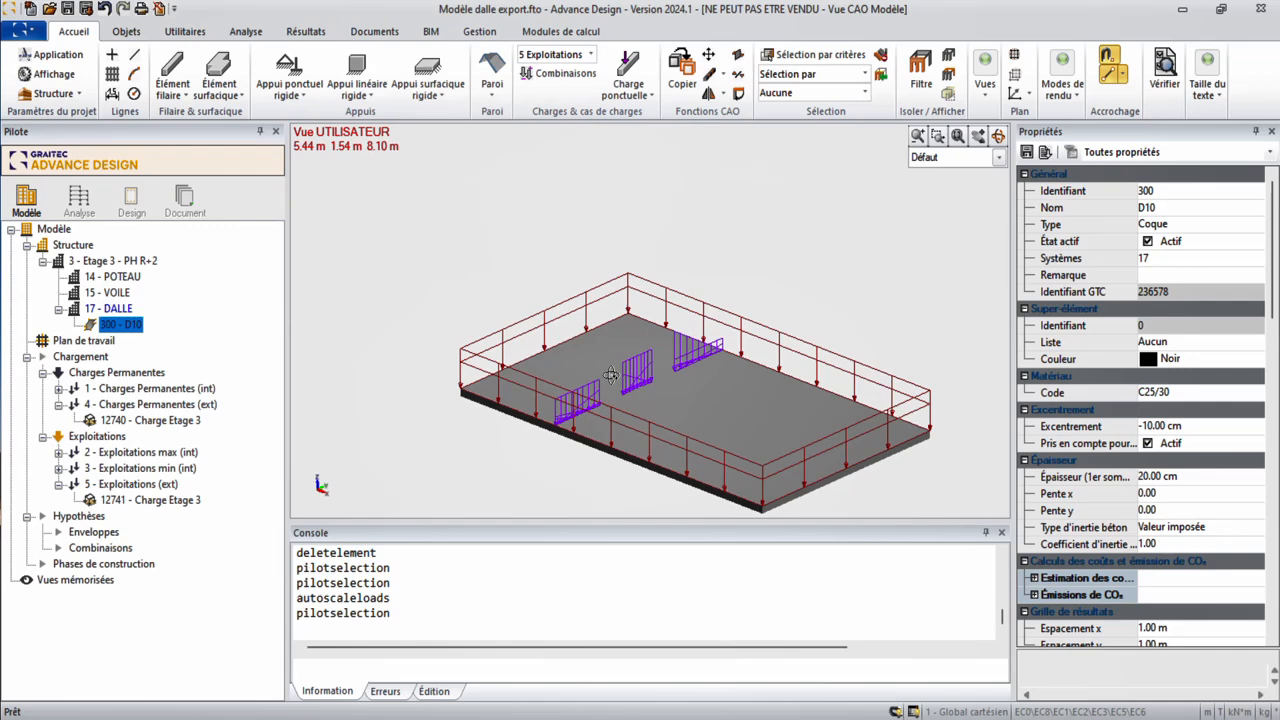
{"action": "left_click_drag", "start_coordinate": [593, 362], "coordinate": [840, 272]}
{"action": "key", "text": "Escape"}
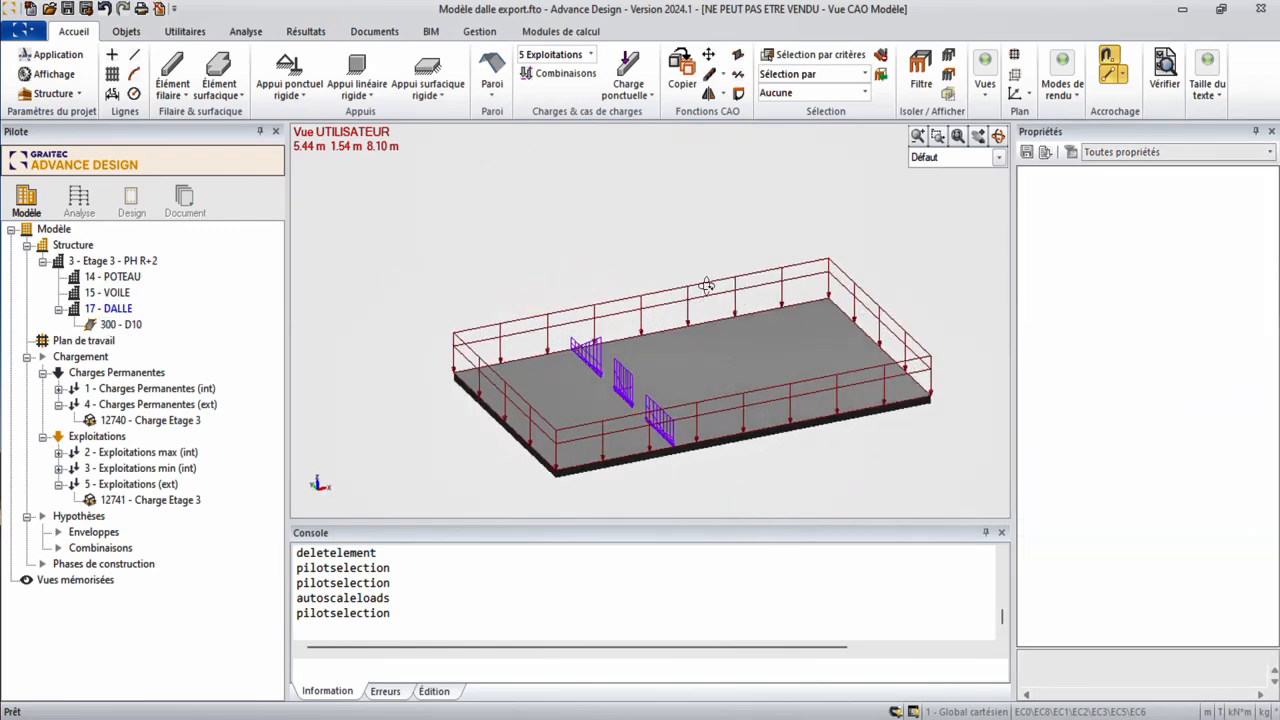
{"action": "left_click", "coordinate": [660, 291]}
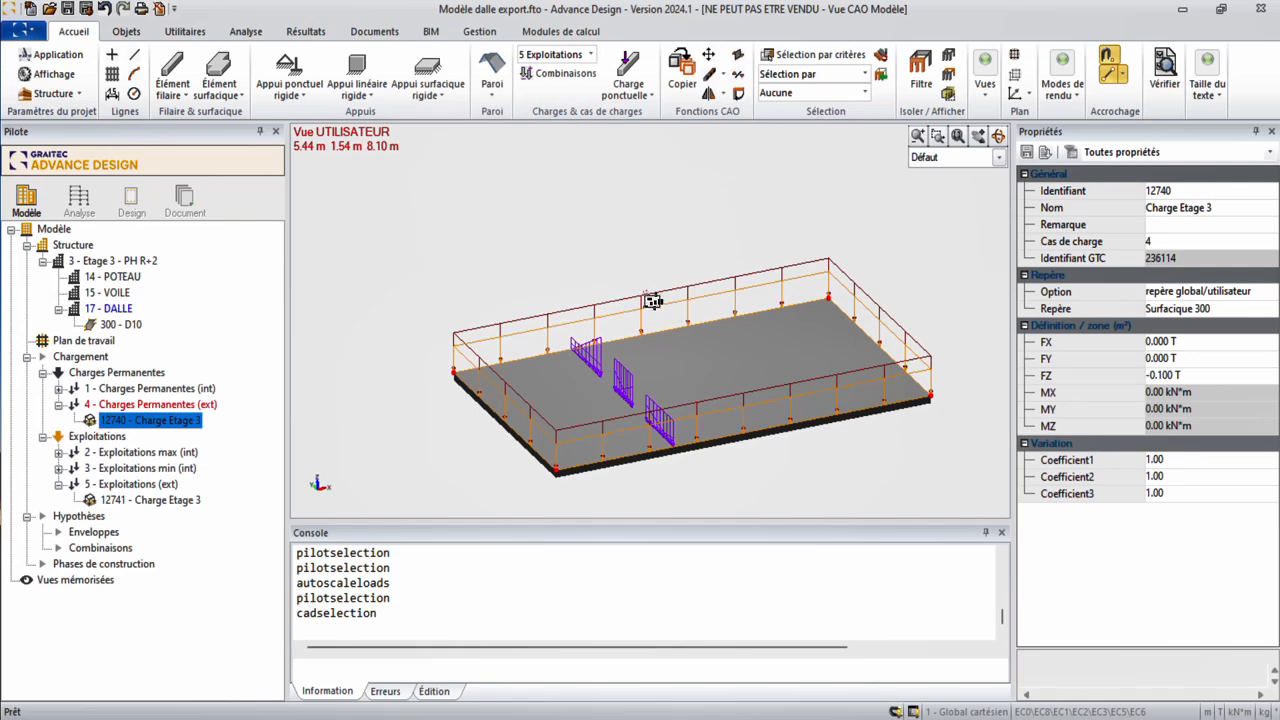
{"action": "key", "text": "Escape"}
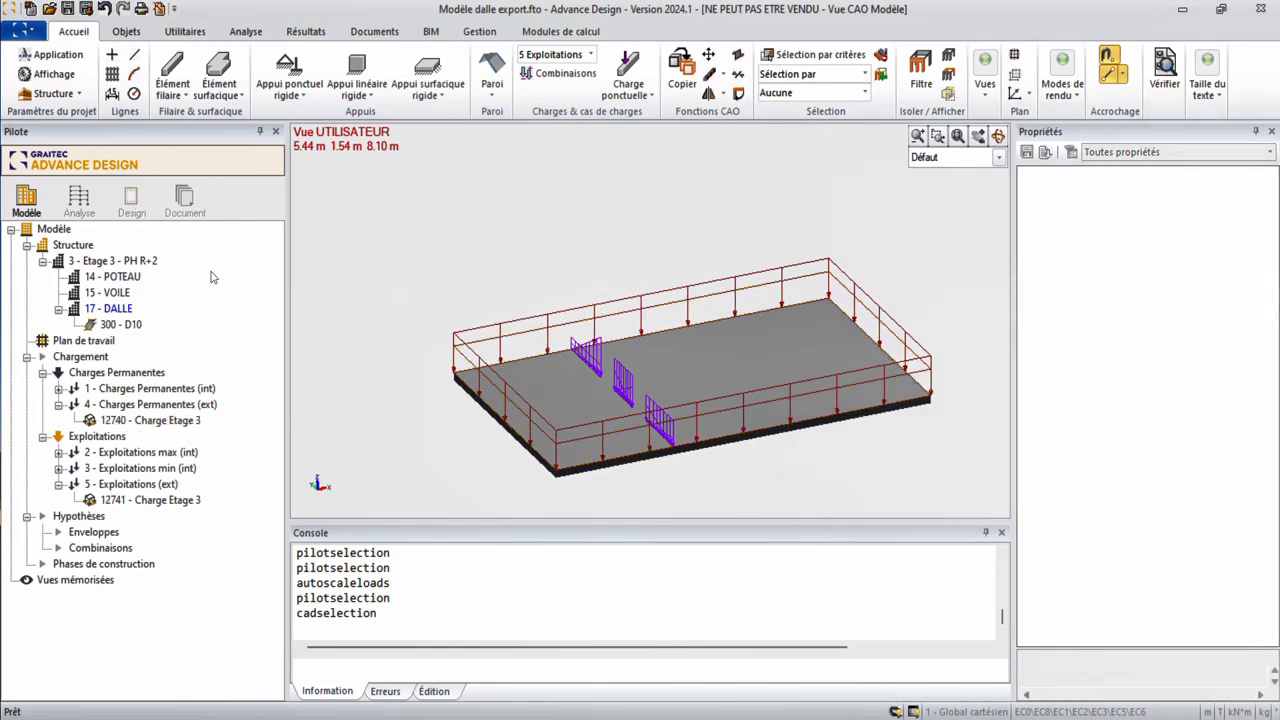
Delete the VOILE system and rename the POTEAU system as Fondations
{"action": "left_click", "coordinate": [90, 278]}
{"action": "left_click", "coordinate": [98, 292]}
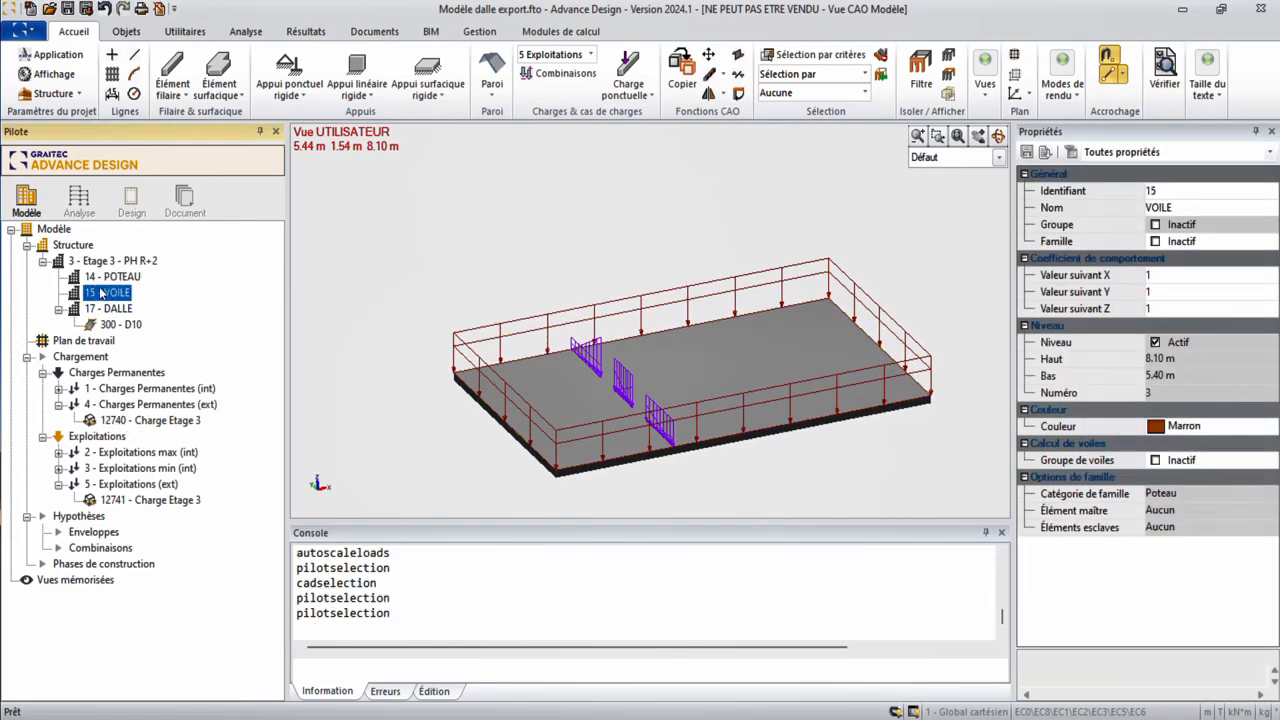
{"action": "key", "text": "Delete"}
{"action": "left_click", "coordinate": [107, 282]}
{"action": "left_click", "coordinate": [107, 283]}
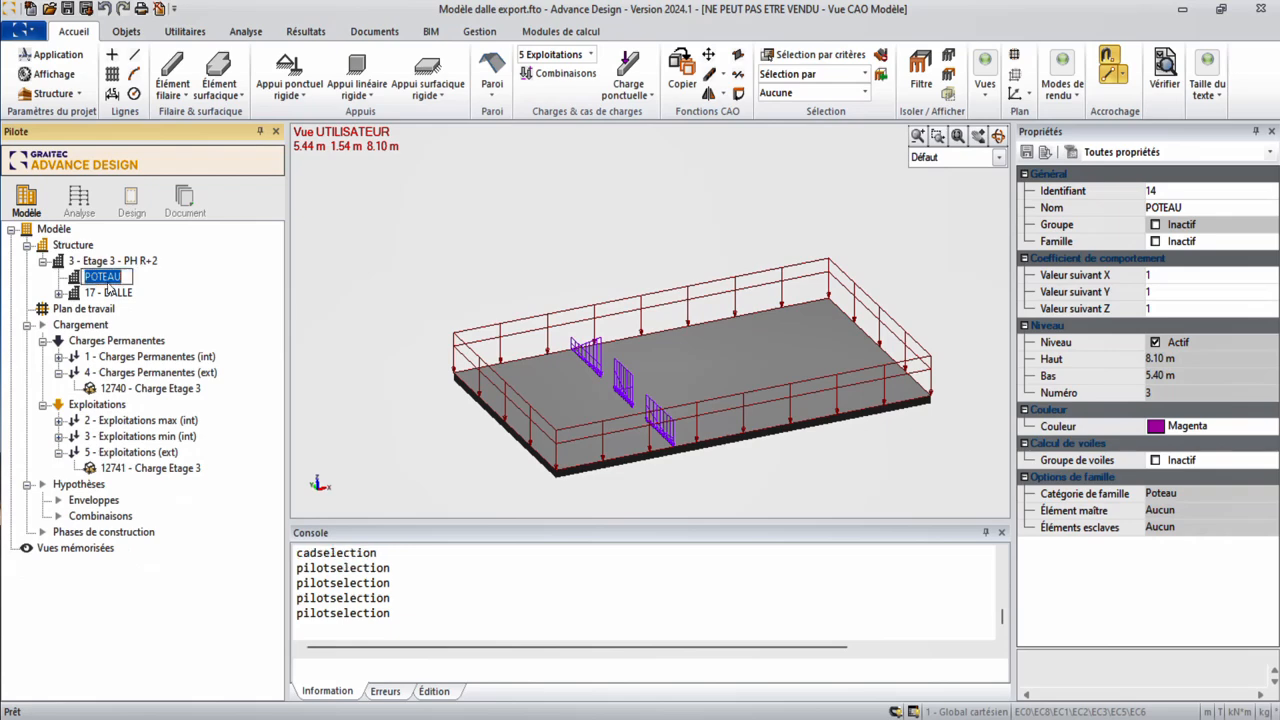
{"action": "type", "text": "Fondations"}
{"action": "key", "text": "Return"}
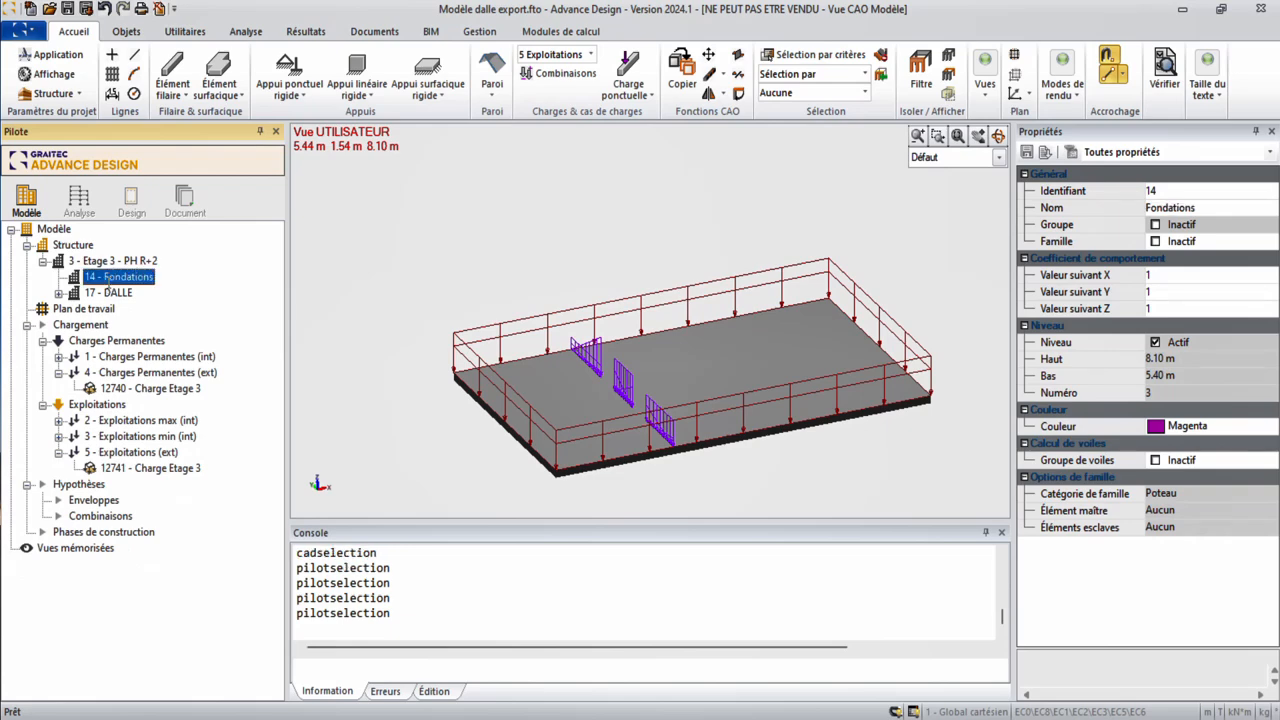
Start a rigid linear support in the Fondations system with its restraint type set to articulation
{"action": "left_click", "coordinate": [270, 94]}
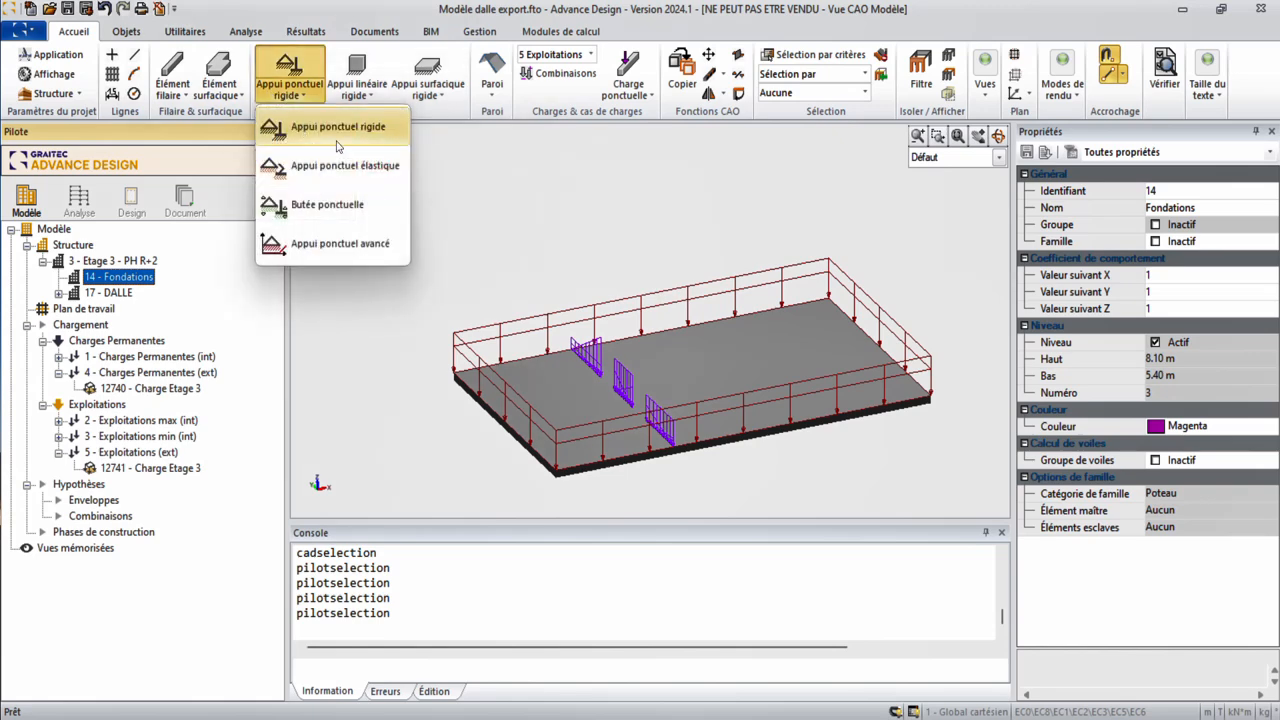
{"action": "left_click", "coordinate": [356, 90]}
{"action": "left_click", "coordinate": [390, 138]}
{"action": "left_click", "coordinate": [1246, 545]}
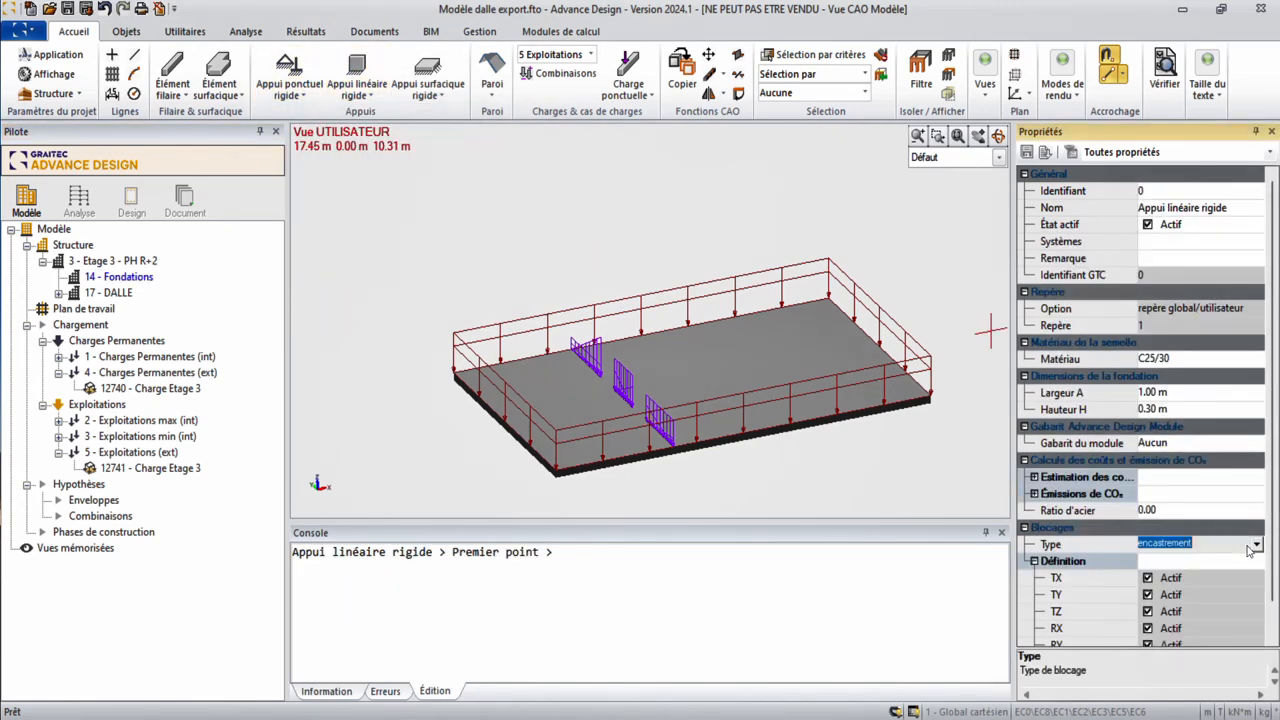
{"action": "left_click", "coordinate": [1256, 546]}
{"action": "left_click", "coordinate": [1182, 573]}
Try to place the rigid linear support along the slab's short edge near the interior loads, and delete the placed support
{"action": "left_click", "coordinate": [556, 471]}
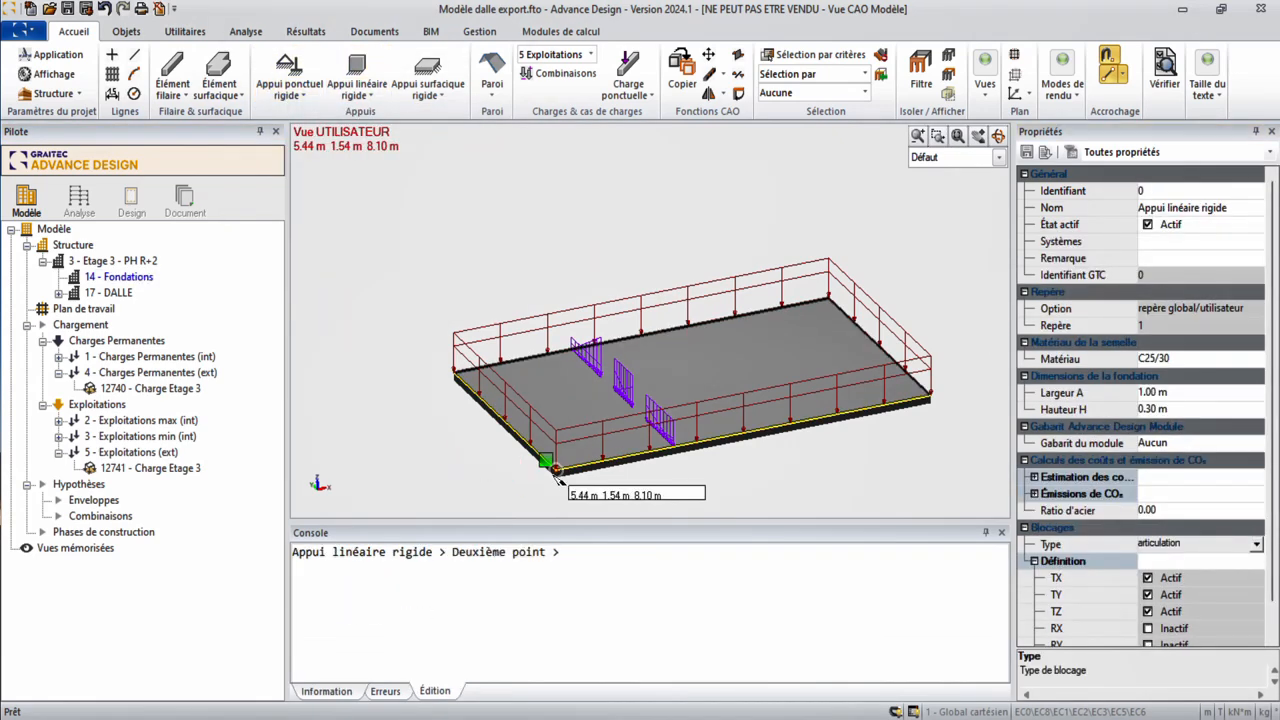
{"action": "left_click", "coordinate": [454, 374]}
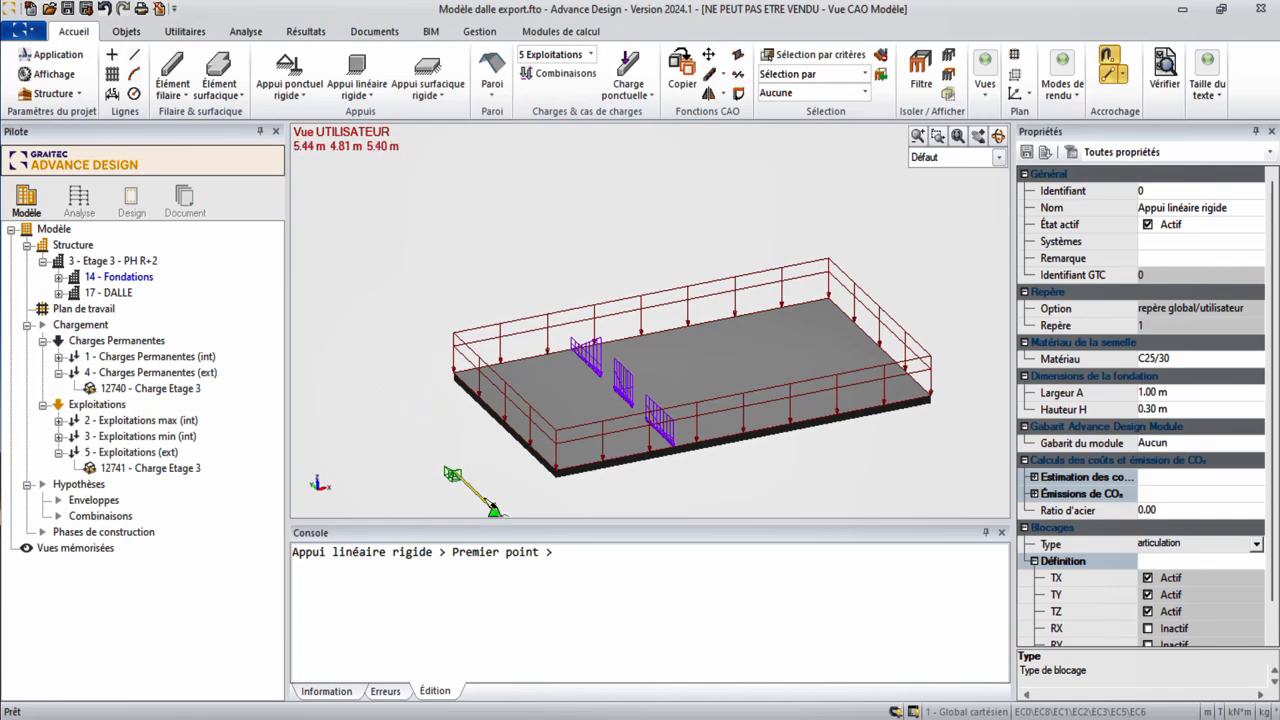
{"action": "key", "text": "Escape"}
{"action": "left_click", "coordinate": [472, 489]}
{"action": "key", "text": "Delete"}
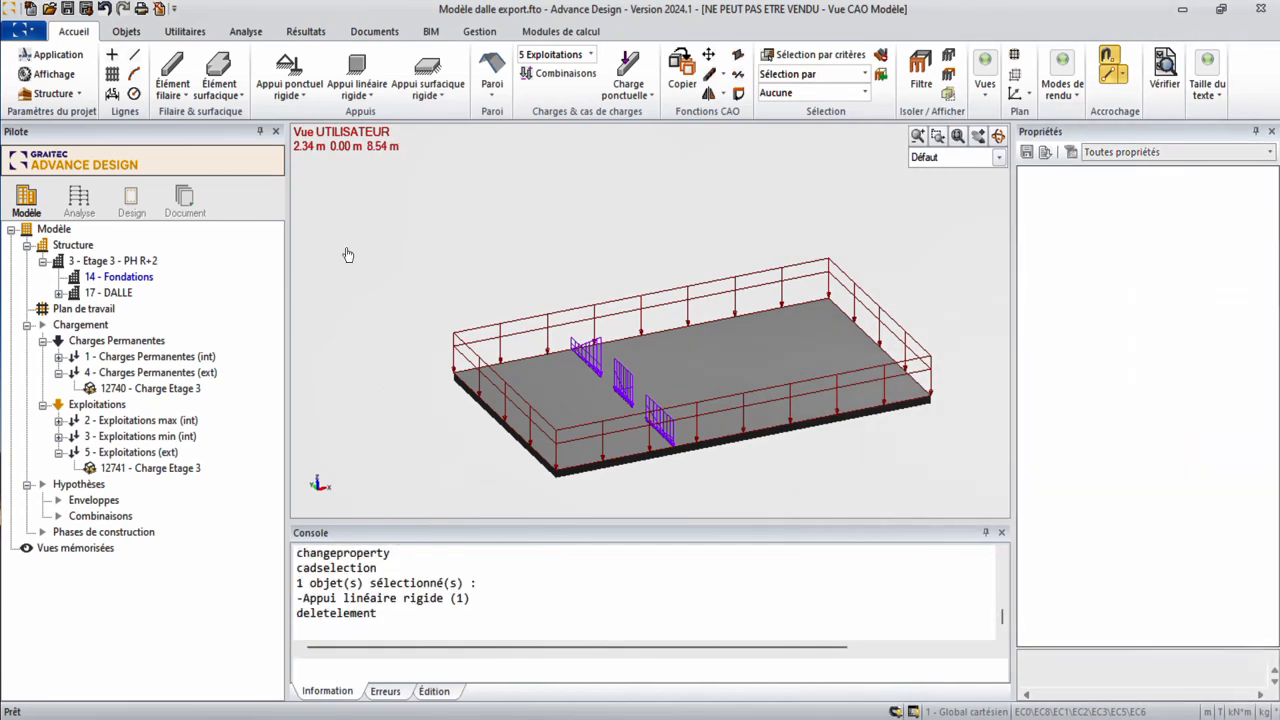
Deactivate the Niveau option of the Etage 3 - PH R+2 system
{"action": "left_click", "coordinate": [112, 262]}
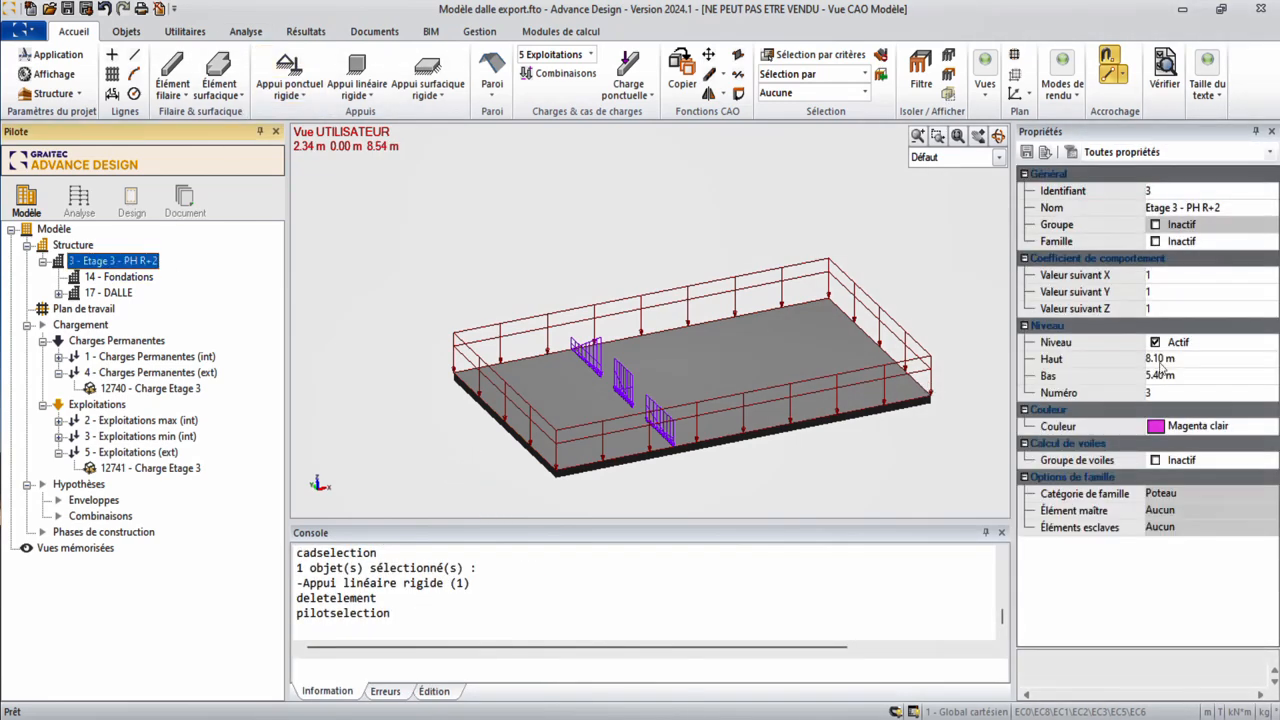
{"action": "left_click", "coordinate": [1155, 342]}
Place rigid linear supports with articulation restraint along all four edges of the slab
{"action": "left_click", "coordinate": [289, 85]}
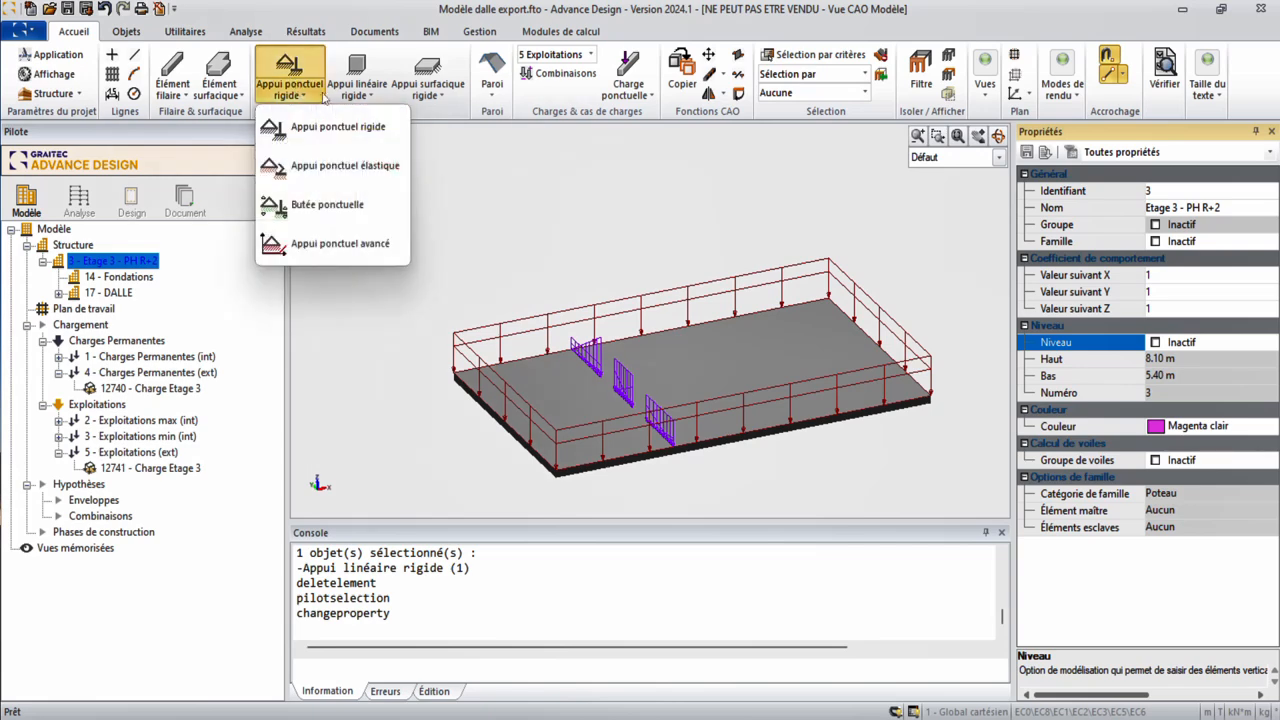
{"action": "left_click", "coordinate": [357, 85]}
{"action": "left_click", "coordinate": [364, 124]}
{"action": "left_click", "coordinate": [452, 375]}
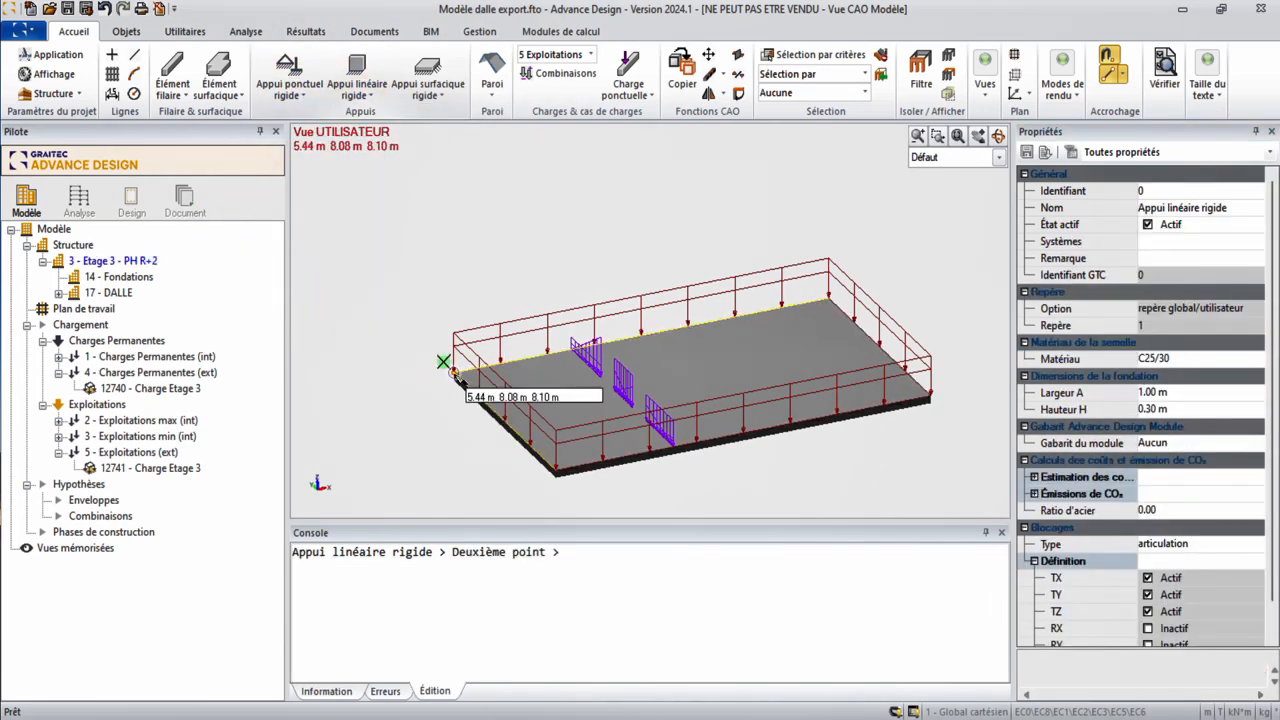
{"action": "left_click", "coordinate": [558, 472]}
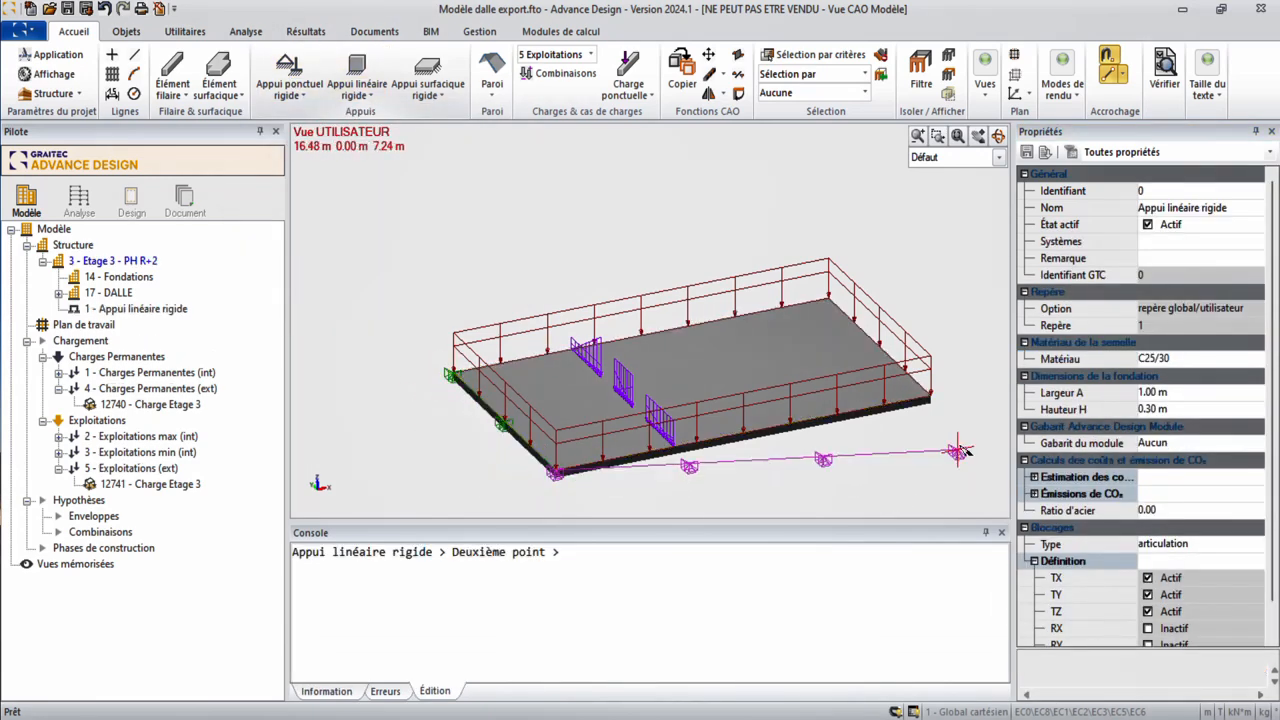
{"action": "left_click", "coordinate": [930, 398]}
{"action": "left_click", "coordinate": [453, 373]}
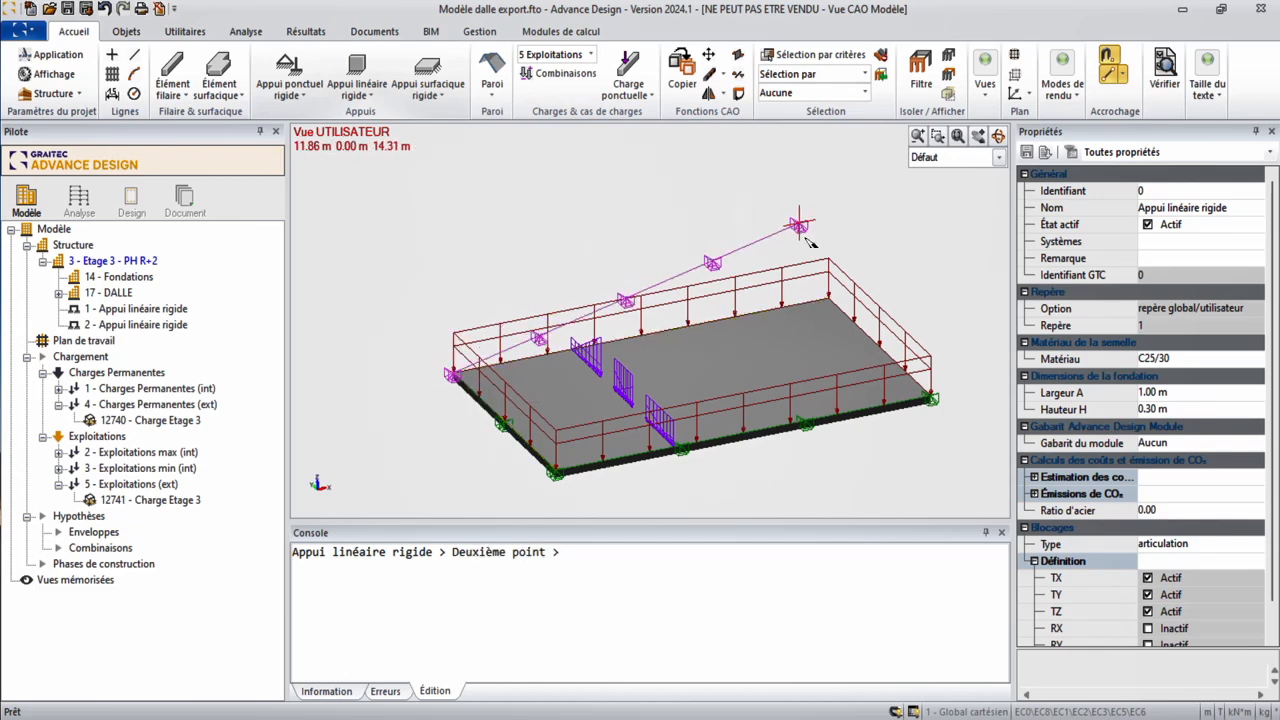
{"action": "left_click", "coordinate": [829, 299]}
{"action": "left_click", "coordinate": [829, 299]}
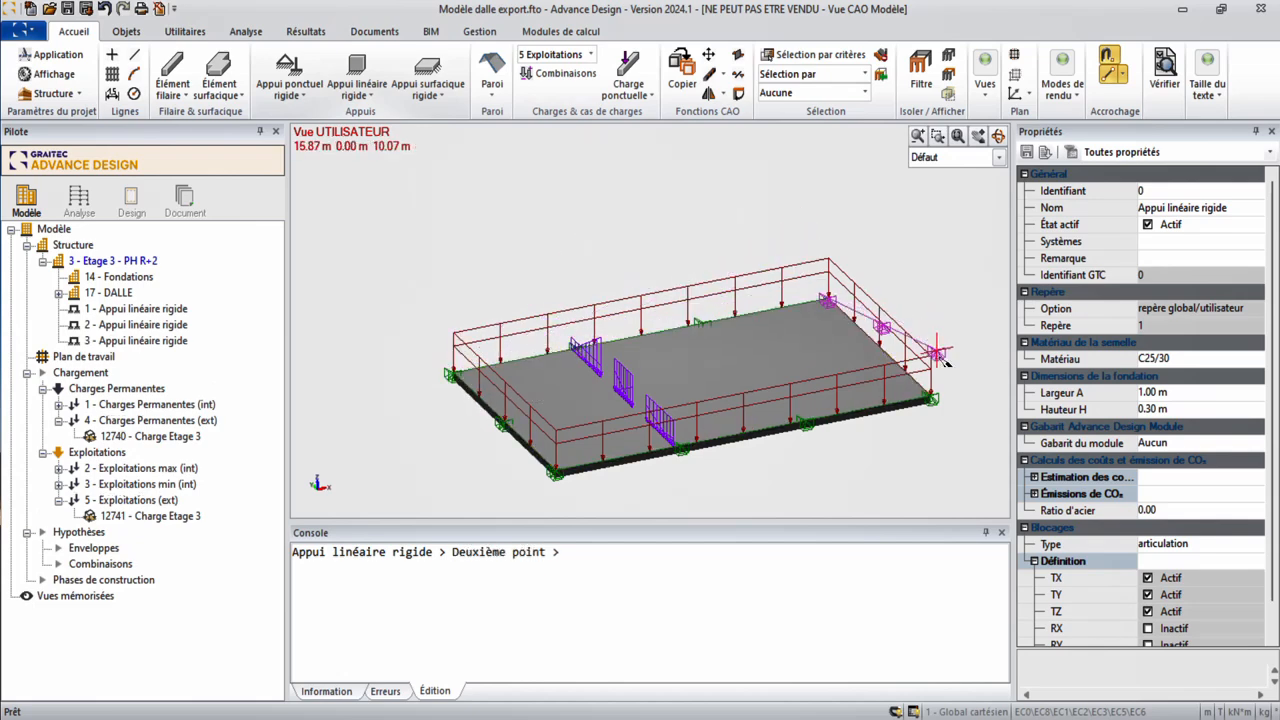
{"action": "left_click", "coordinate": [930, 398]}
{"action": "key", "text": "Escape"}
{"action": "middle_click_drag", "start_coordinate": [944, 374], "coordinate": [816, 358], "text": "shift"}
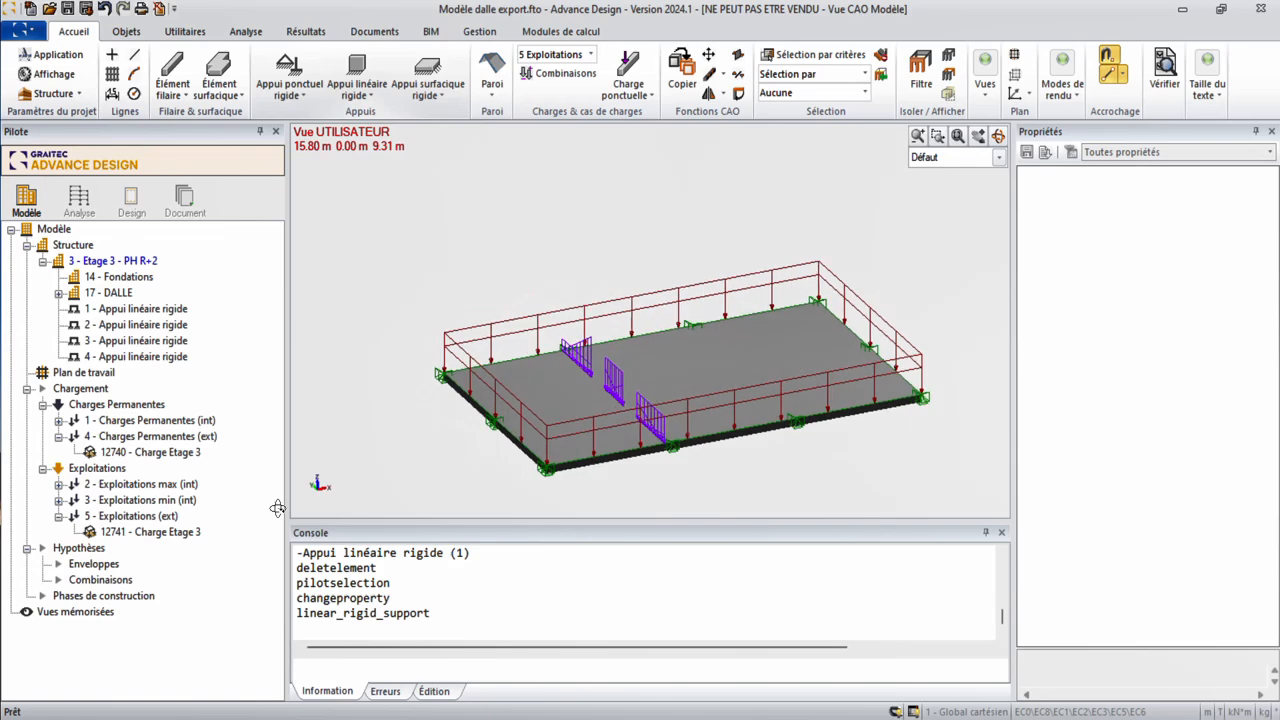
Generate the simplified load combinations with STR/GEO, Caractéristique and Quasi-permanente, update the load case codes, and accept them
{"action": "double_click", "coordinate": [100, 580]}
{"action": "left_click", "coordinate": [856, 568]}
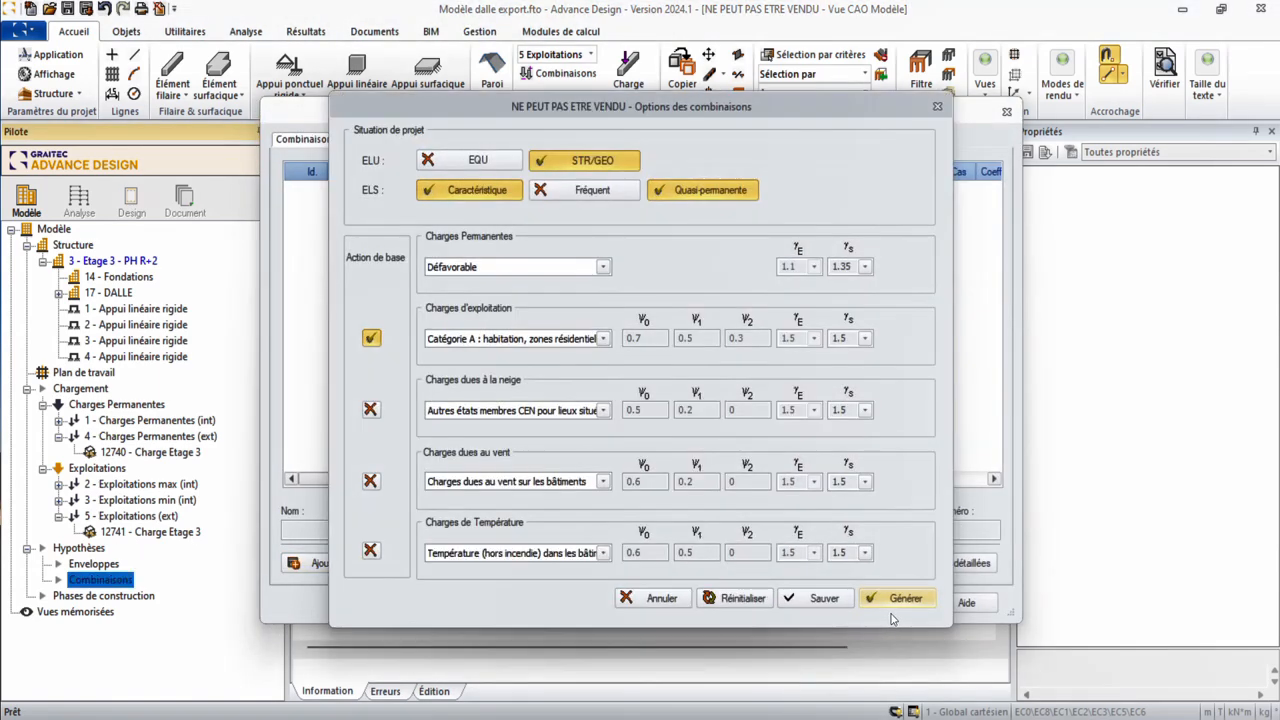
{"action": "left_click", "coordinate": [895, 603]}
{"action": "left_click", "coordinate": [678, 412]}
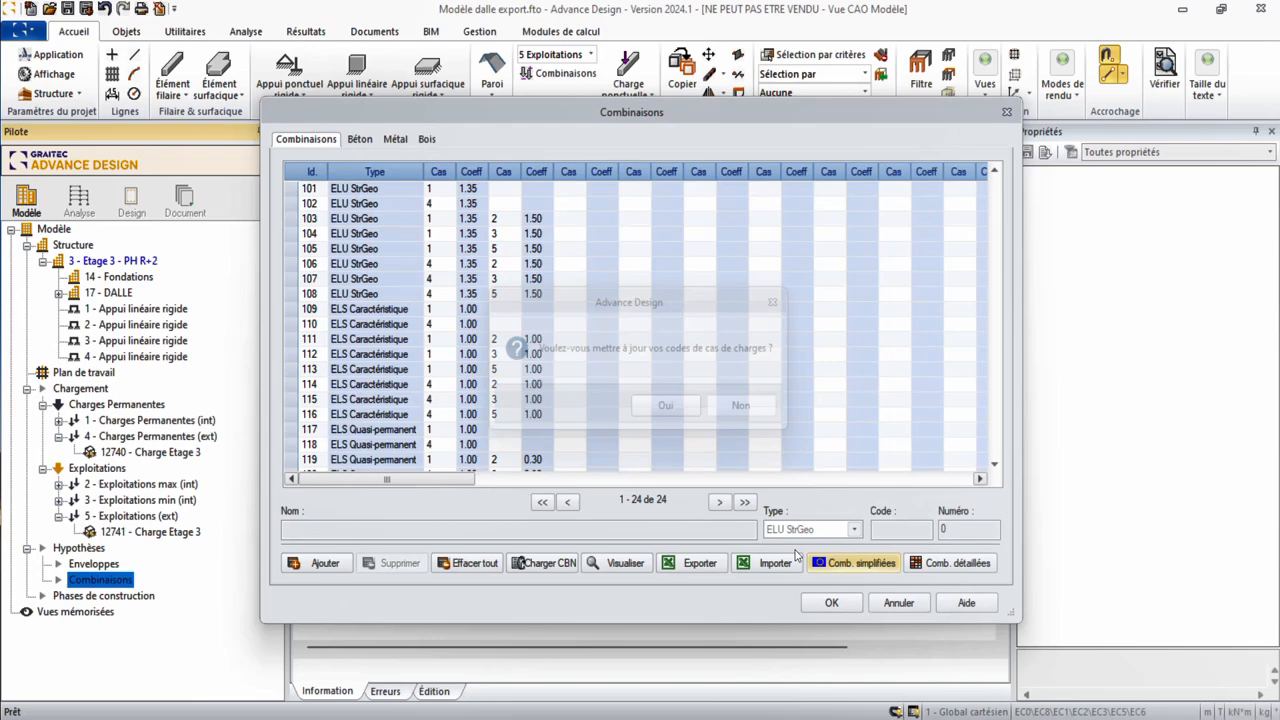
{"action": "left_click", "coordinate": [836, 605]}
Activate the real deflection calculation (Calcul de la flèche) in the slab's concrete design properties
{"action": "left_click", "coordinate": [79, 202]}
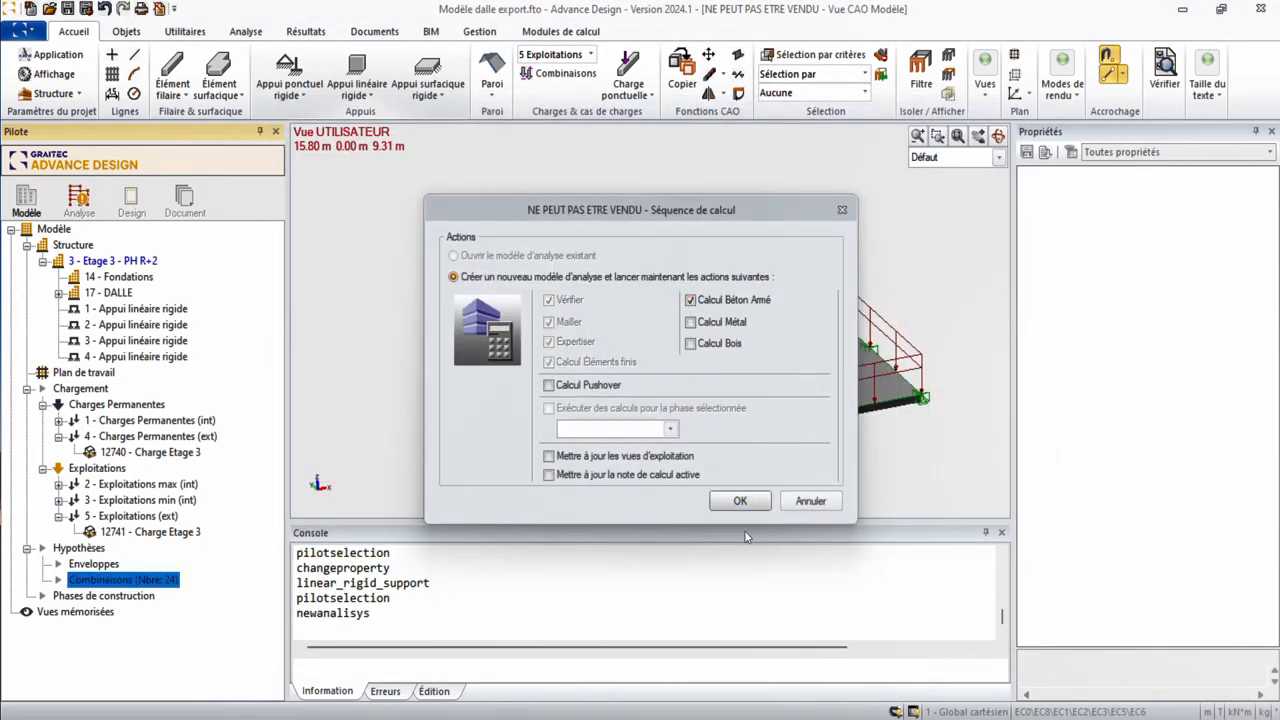
{"action": "left_click", "coordinate": [811, 501]}
{"action": "left_click", "coordinate": [766, 366]}
{"action": "scroll", "coordinate": [1110, 440], "scroll_direction": "down", "scroll_amount": 10}
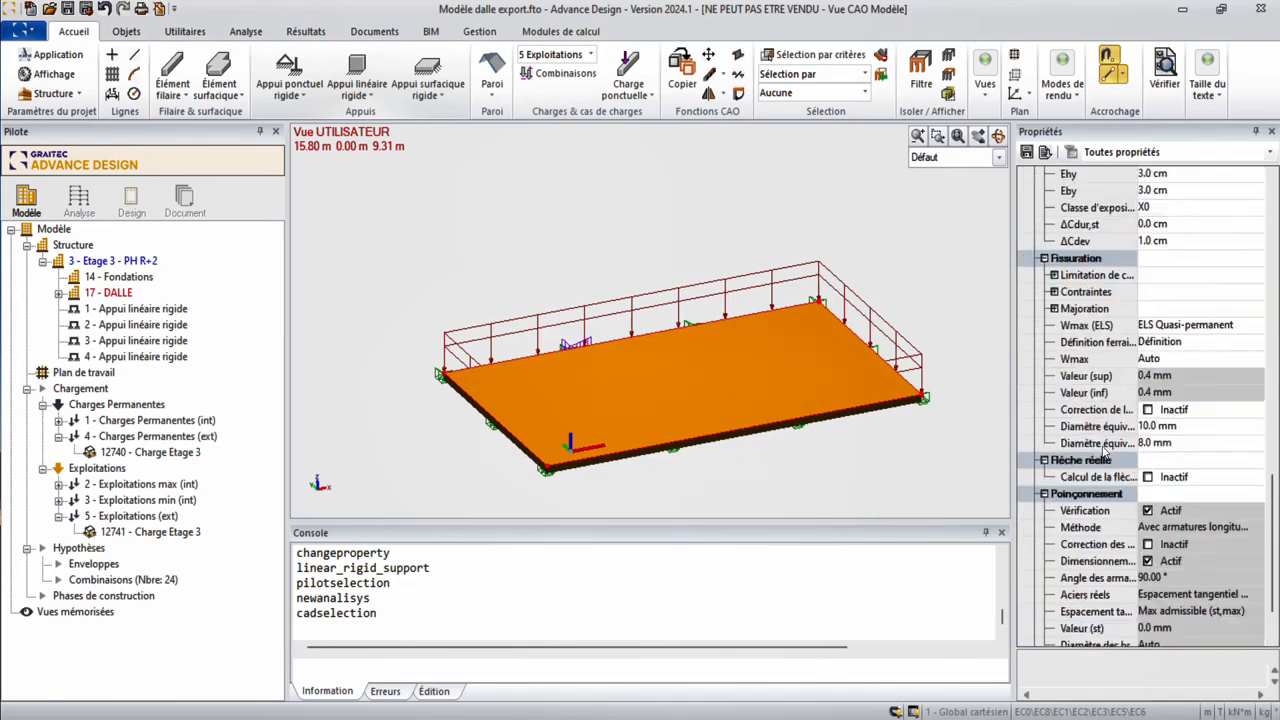
{"action": "left_click", "coordinate": [1148, 477]}
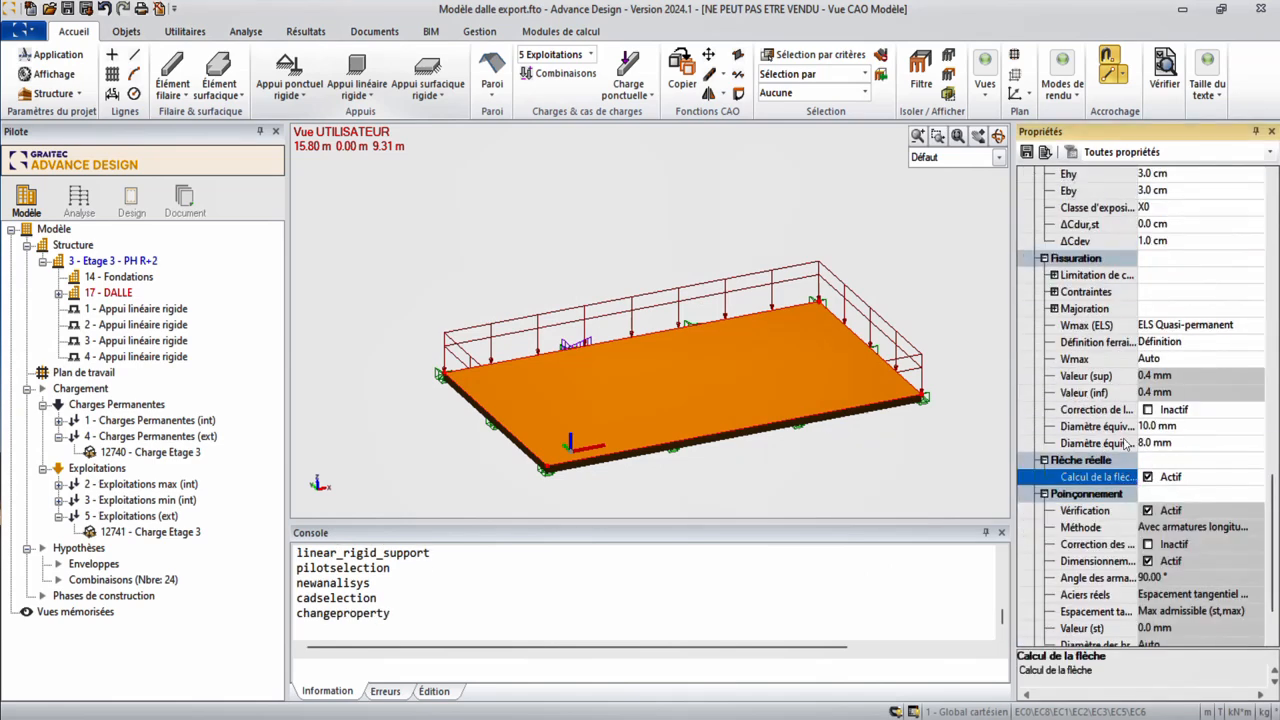
Set the slab's reinforcement covers Ehx, Ebx, Ehy and Eby to 3.5 cm
{"action": "scroll", "coordinate": [1094, 395], "scroll_direction": "up", "scroll_amount": 3}
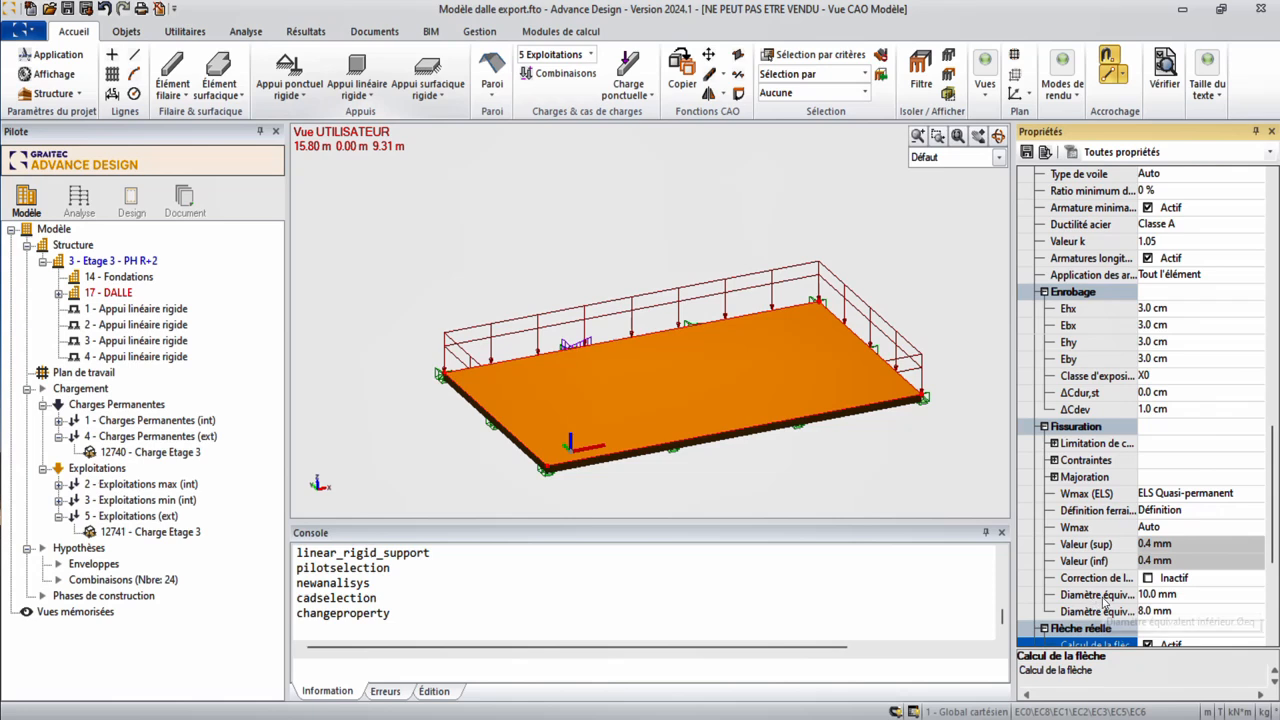
{"action": "left_click", "coordinate": [1170, 308]}
{"action": "type", "text": "3.5"}
{"action": "key", "text": "Return"}
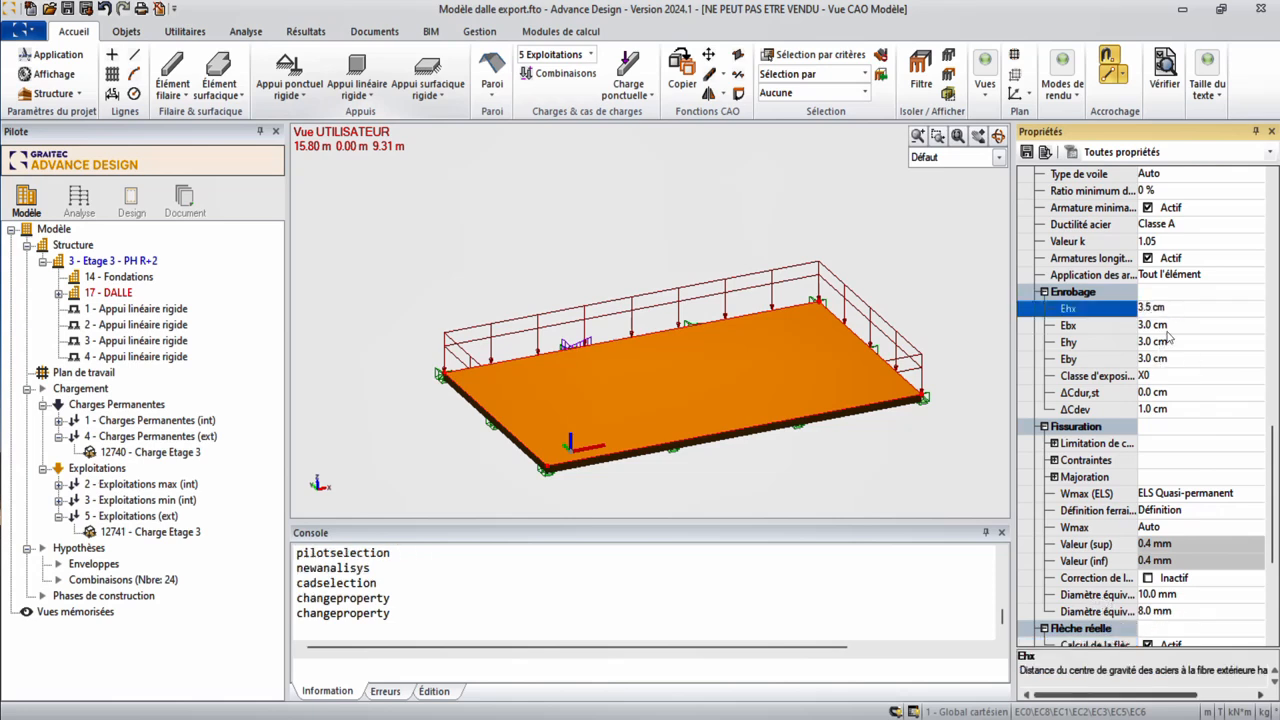
{"action": "left_click", "coordinate": [1170, 325]}
{"action": "type", "text": "3.5"}
{"action": "key", "text": "Return"}
{"action": "left_click", "coordinate": [1170, 342]}
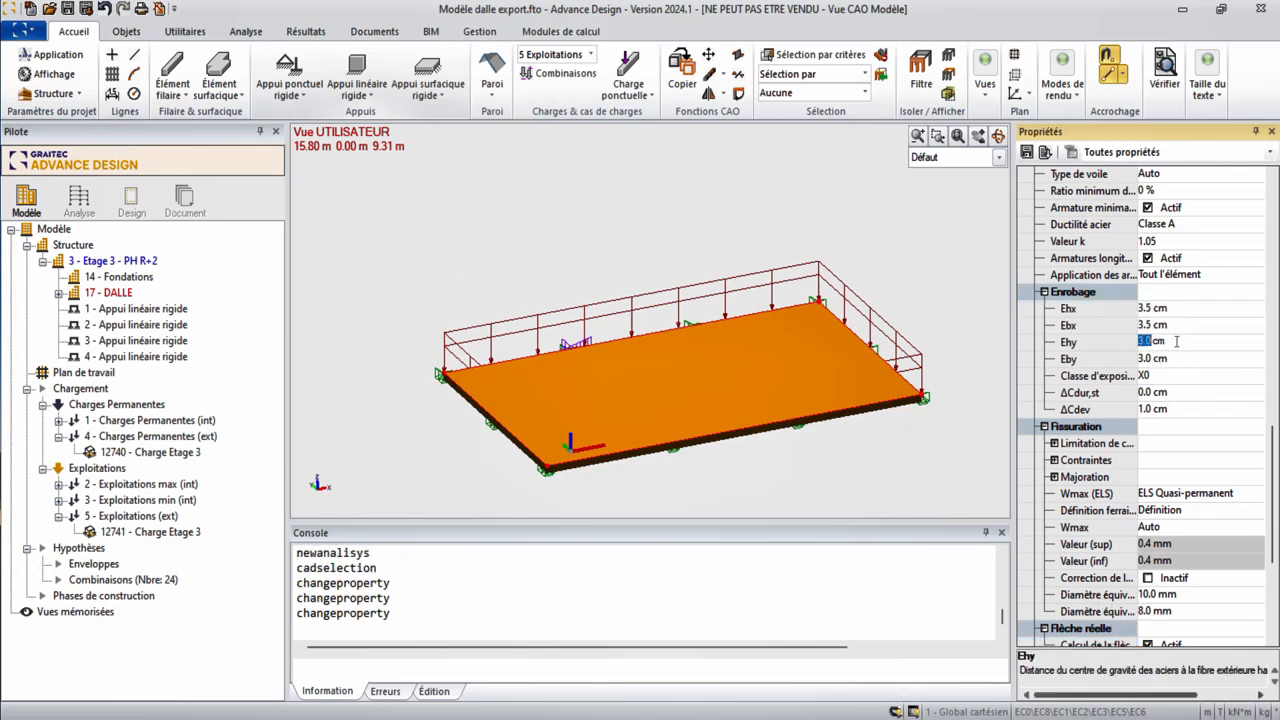
{"action": "type", "text": "3.5"}
{"action": "key", "text": "Return"}
{"action": "left_click", "coordinate": [1170, 358]}
{"action": "type", "text": "3.5"}
{"action": "key", "text": "Return"}
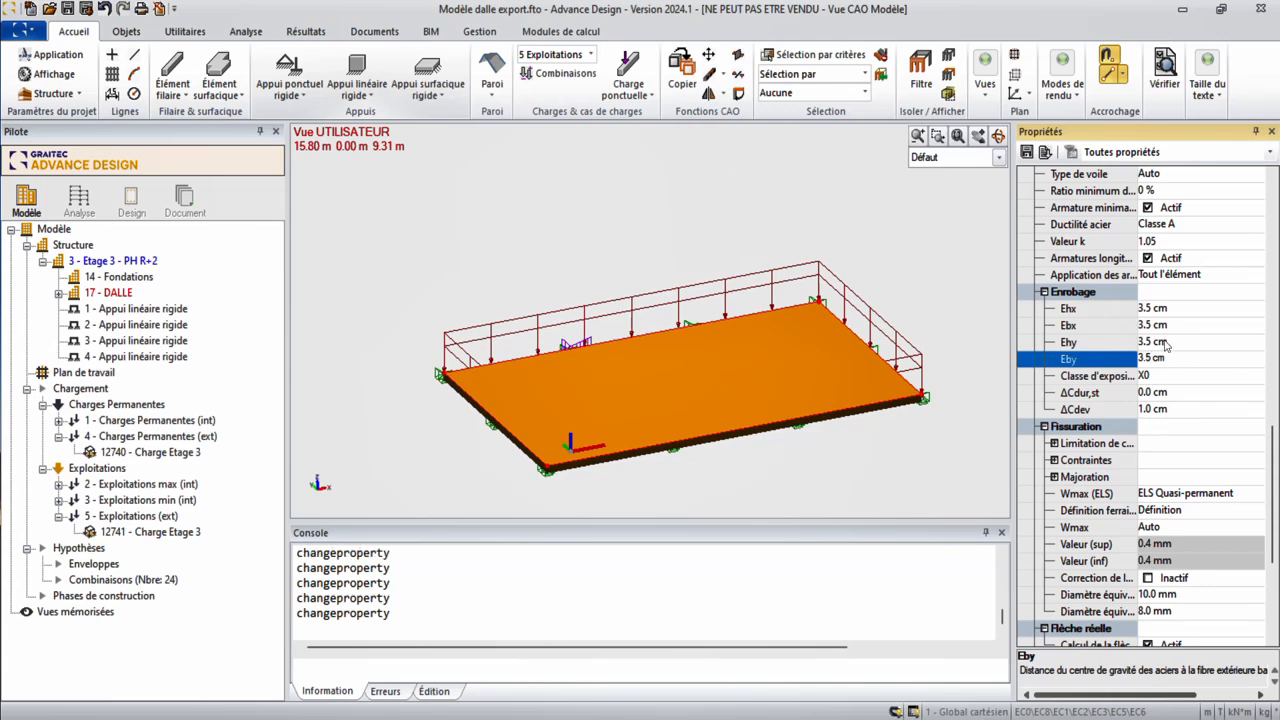
Review the Séquence de calcul options in the reinforced concrete calculation assumptions and accept them
{"action": "scroll", "coordinate": [1165, 345], "scroll_direction": "up", "scroll_amount": 3}
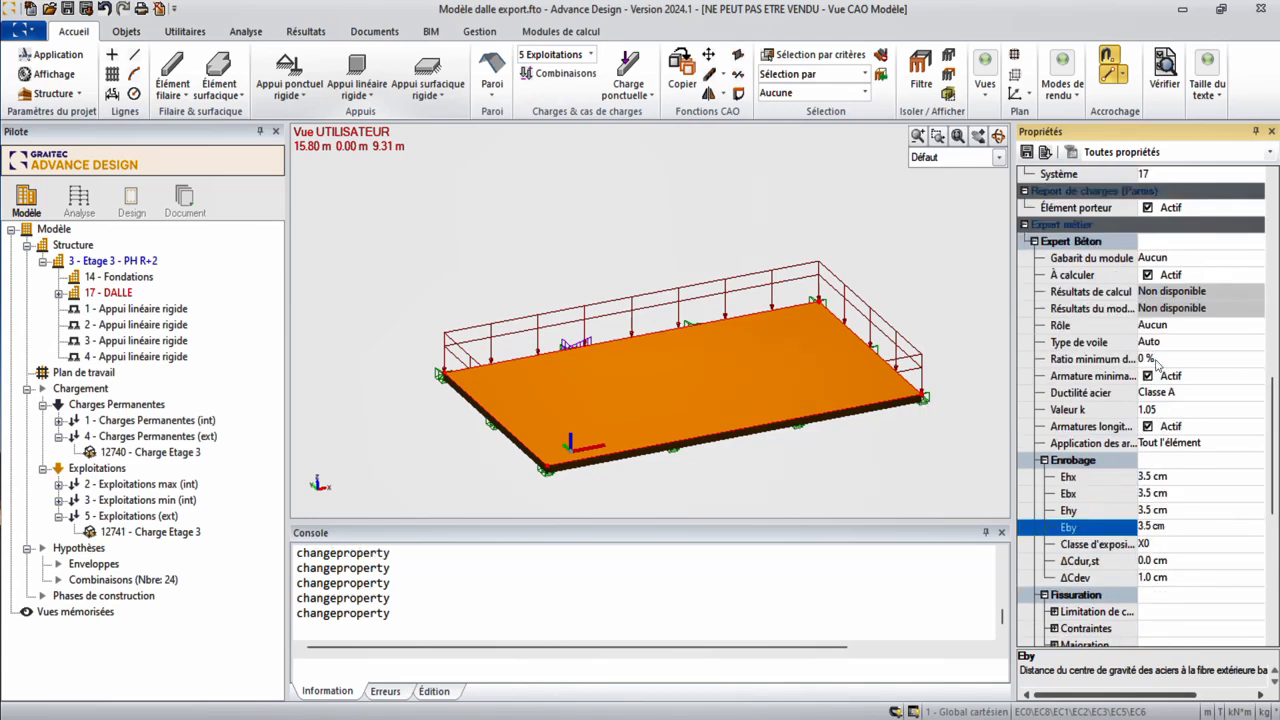
{"action": "left_click", "coordinate": [305, 31]}
{"action": "left_click", "coordinate": [366, 33]}
{"action": "left_click", "coordinate": [245, 31]}
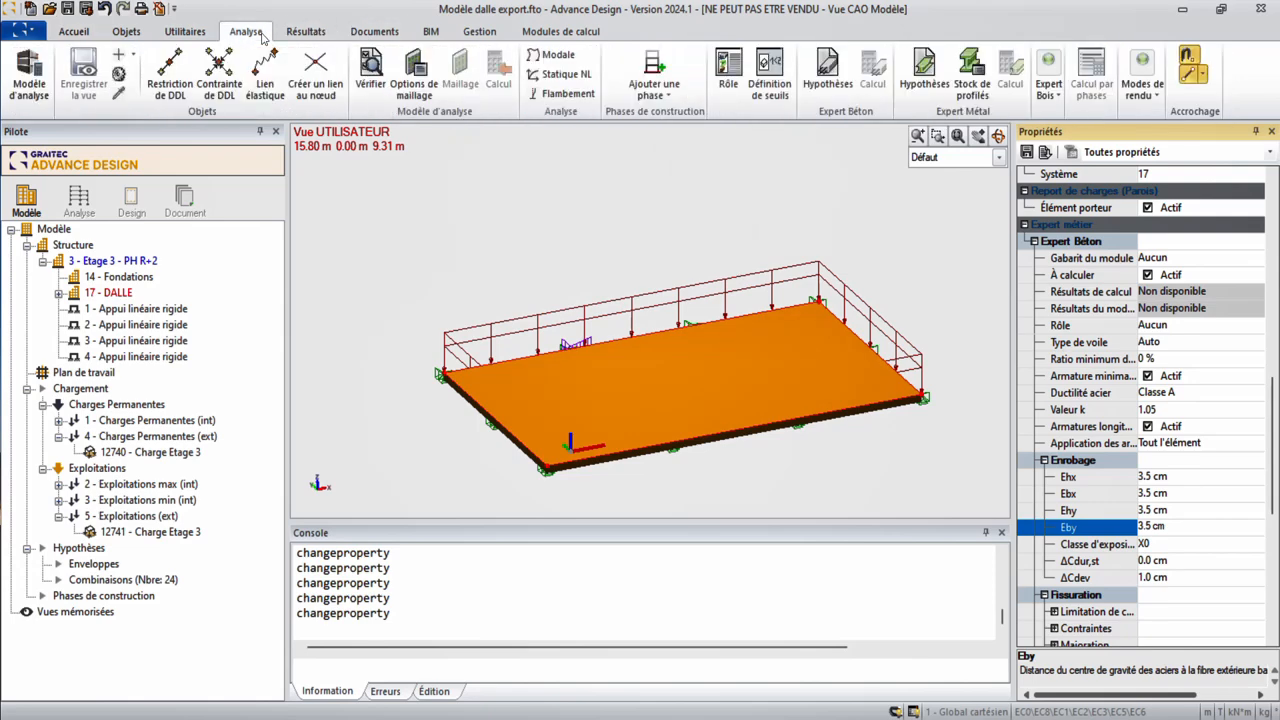
{"action": "left_click", "coordinate": [836, 72]}
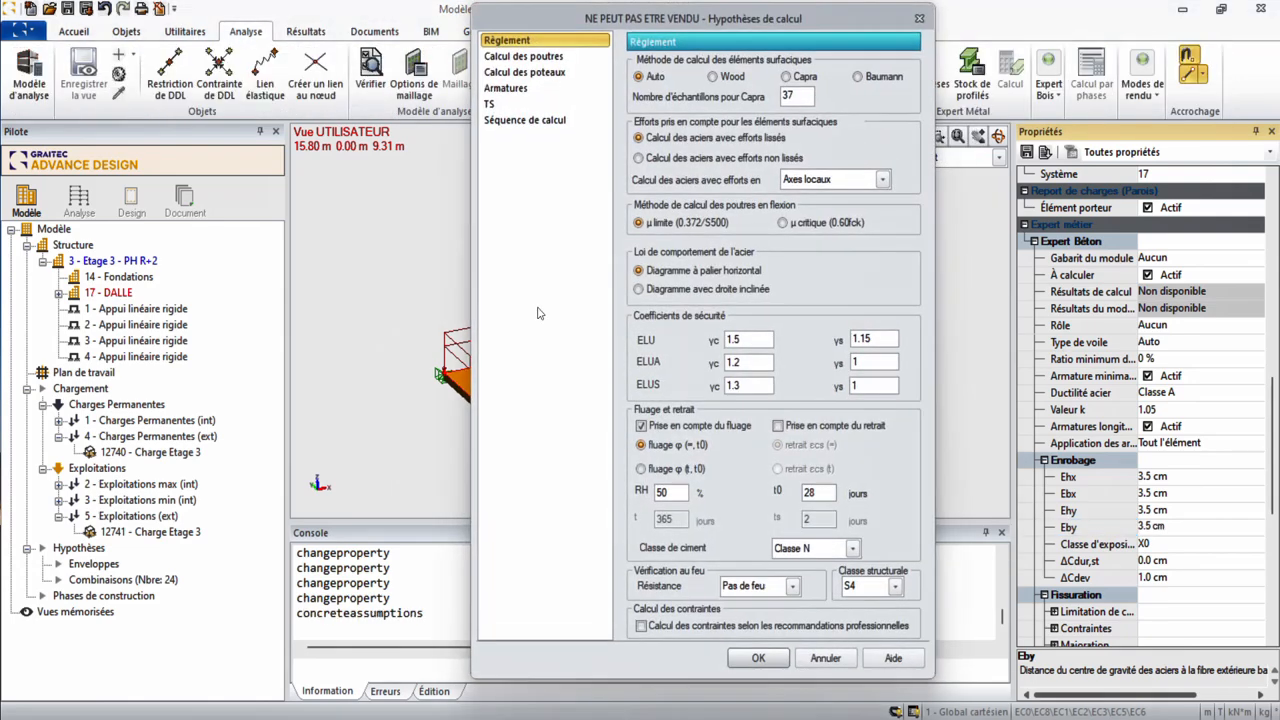
{"action": "left_click", "coordinate": [545, 121]}
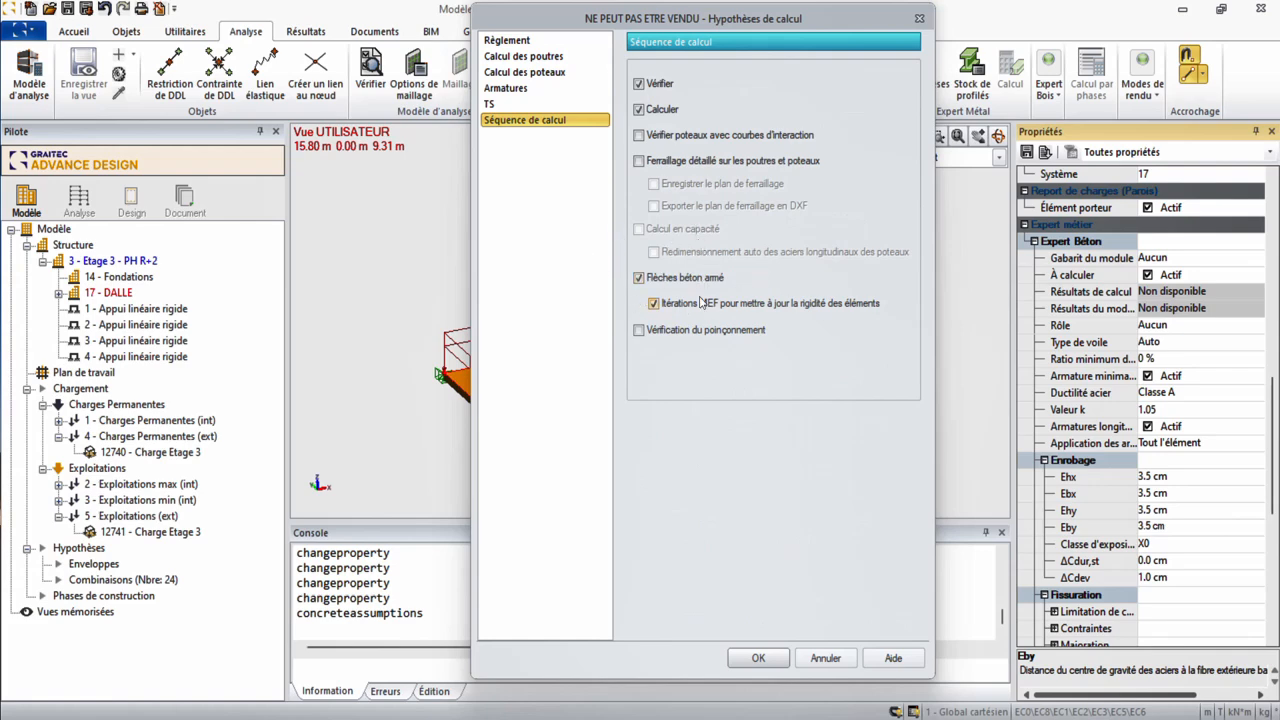
{"action": "left_click", "coordinate": [758, 658]}
Create a new analysis model and run the finite element calculation together with Calcul Béton Armé
{"action": "left_click", "coordinate": [88, 196]}
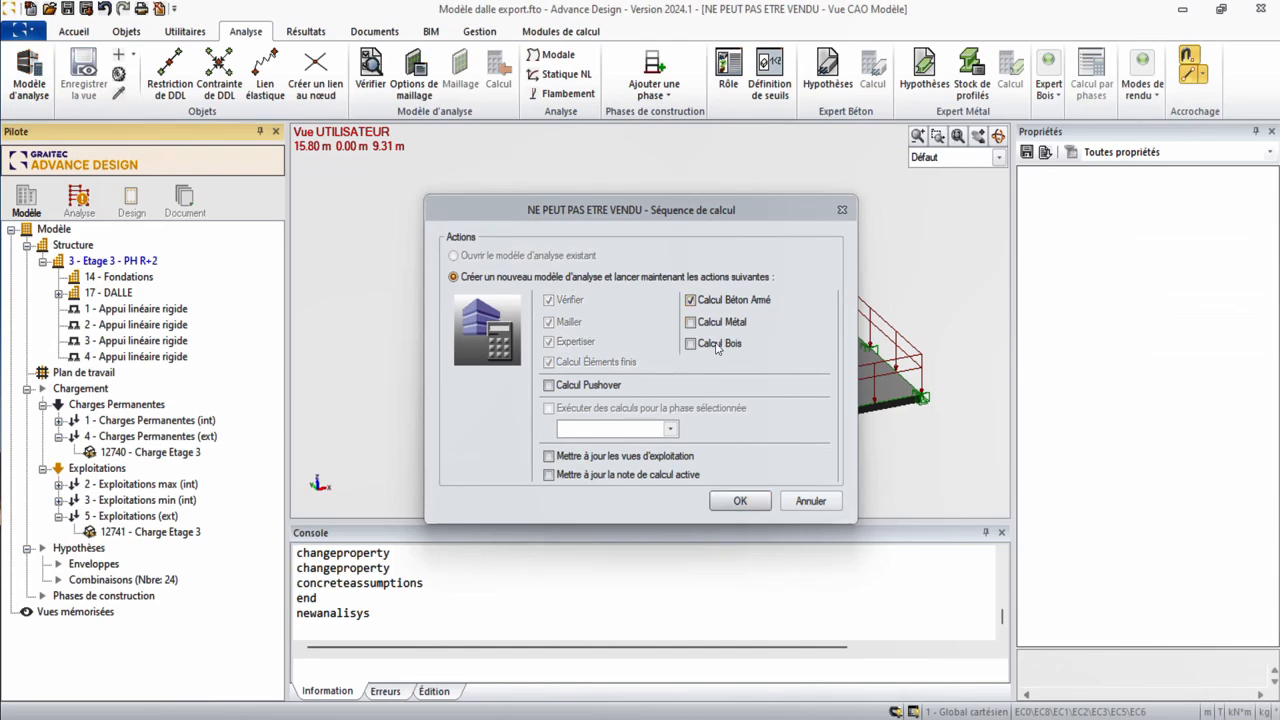
{"action": "left_click", "coordinate": [740, 500]}
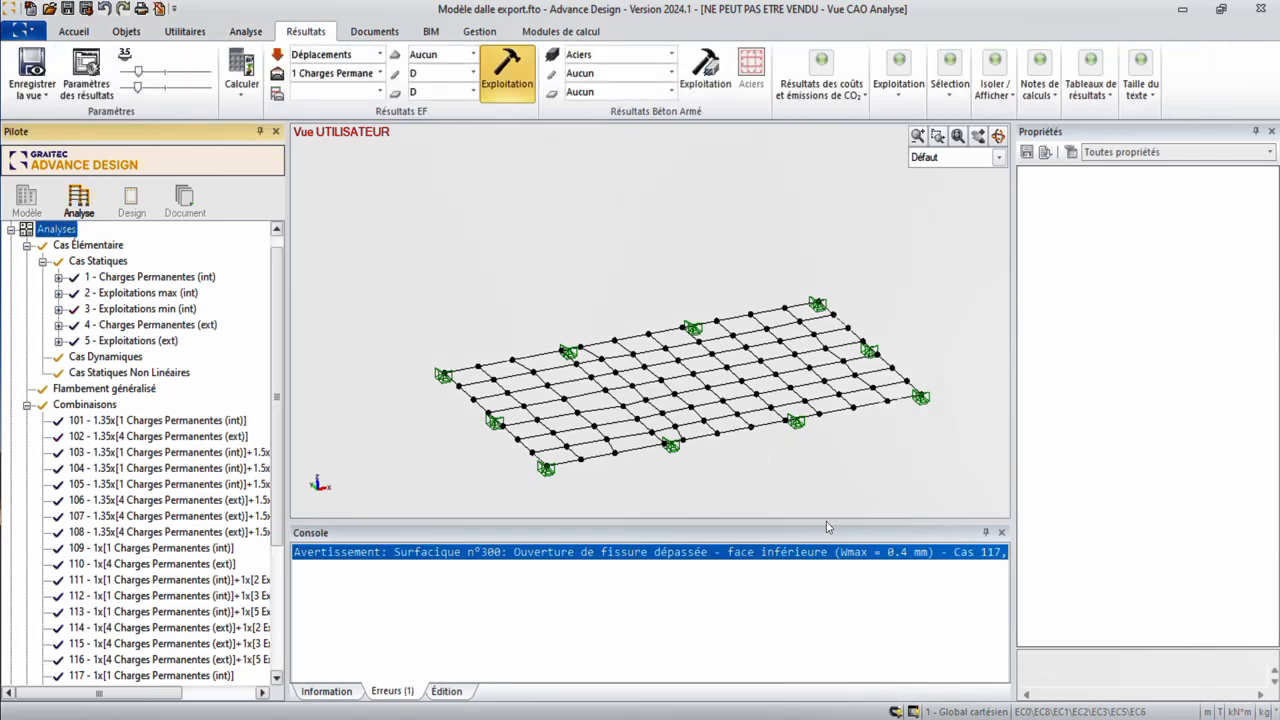
{"action": "left_click", "coordinate": [706, 438]}
{"action": "left_click", "coordinate": [854, 437]}
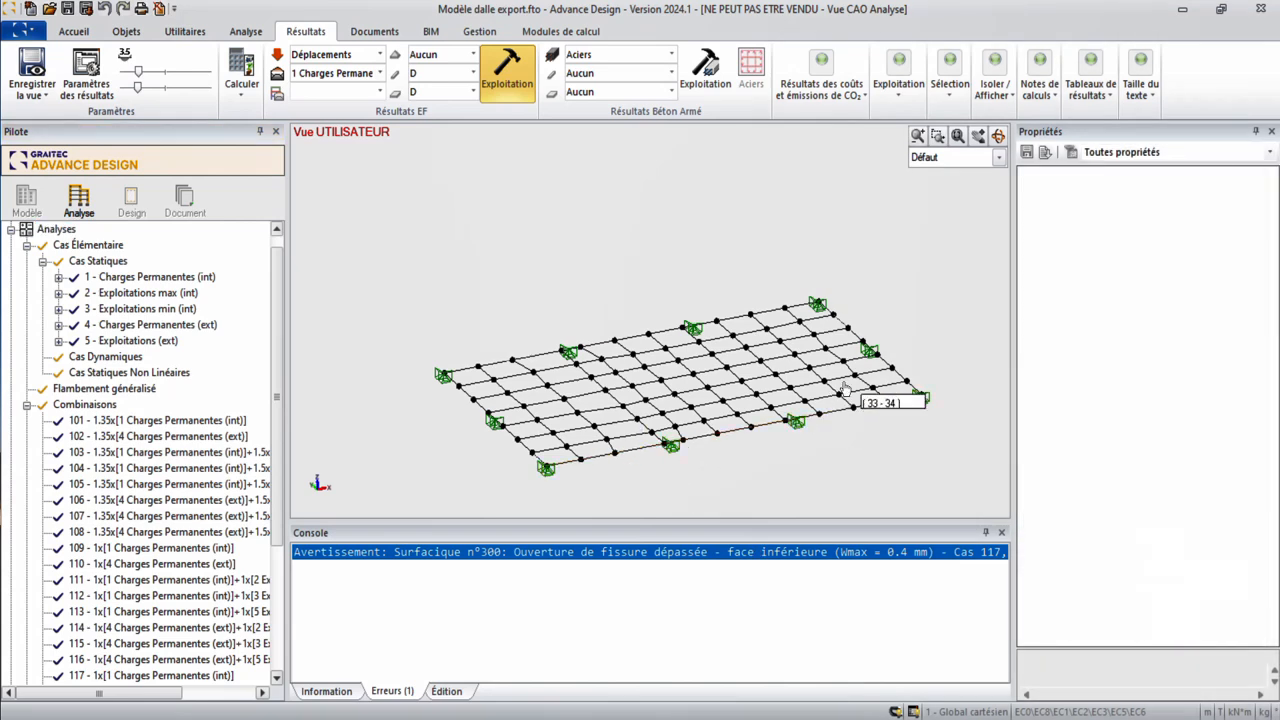
Activate the crack correction option (Correction de la fissuration) for the slab in the analysis model and widen its properties display
{"action": "left_click", "coordinate": [901, 384]}
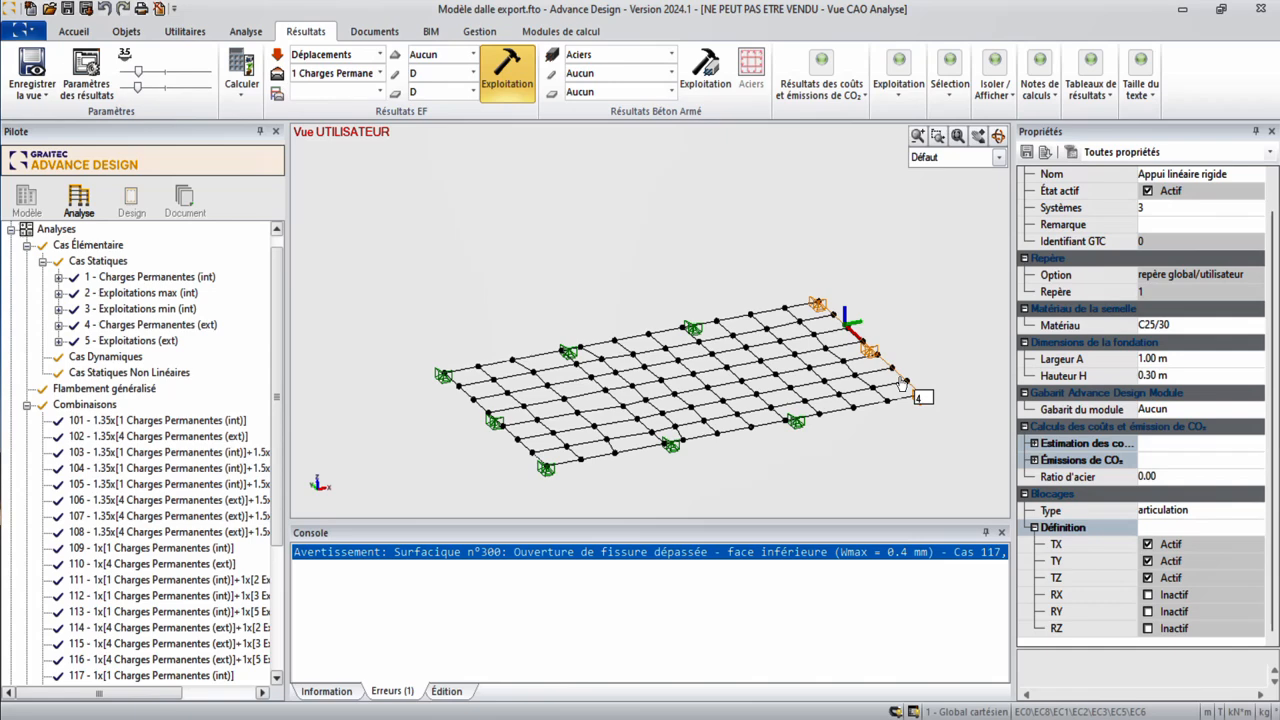
{"action": "left_click", "coordinate": [903, 384]}
{"action": "scroll", "coordinate": [1125, 452], "scroll_direction": "down", "scroll_amount": 10}
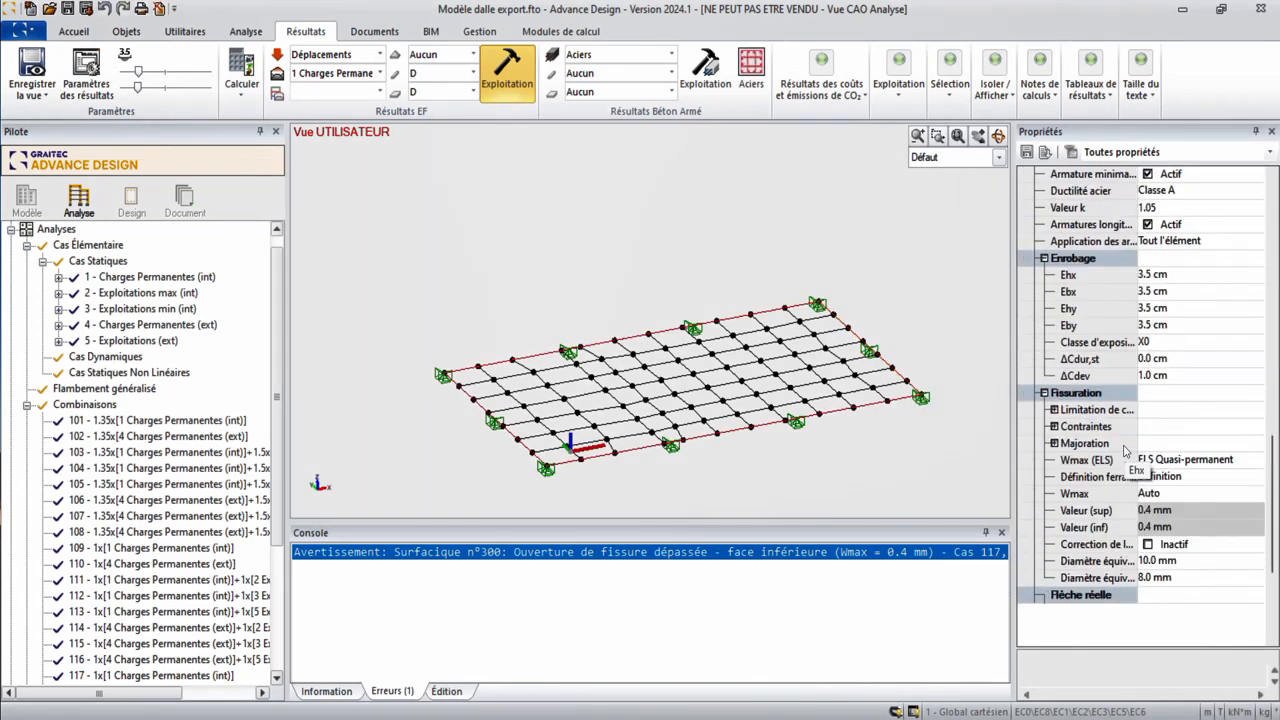
{"action": "scroll", "coordinate": [1125, 452], "scroll_direction": "down", "scroll_amount": 3}
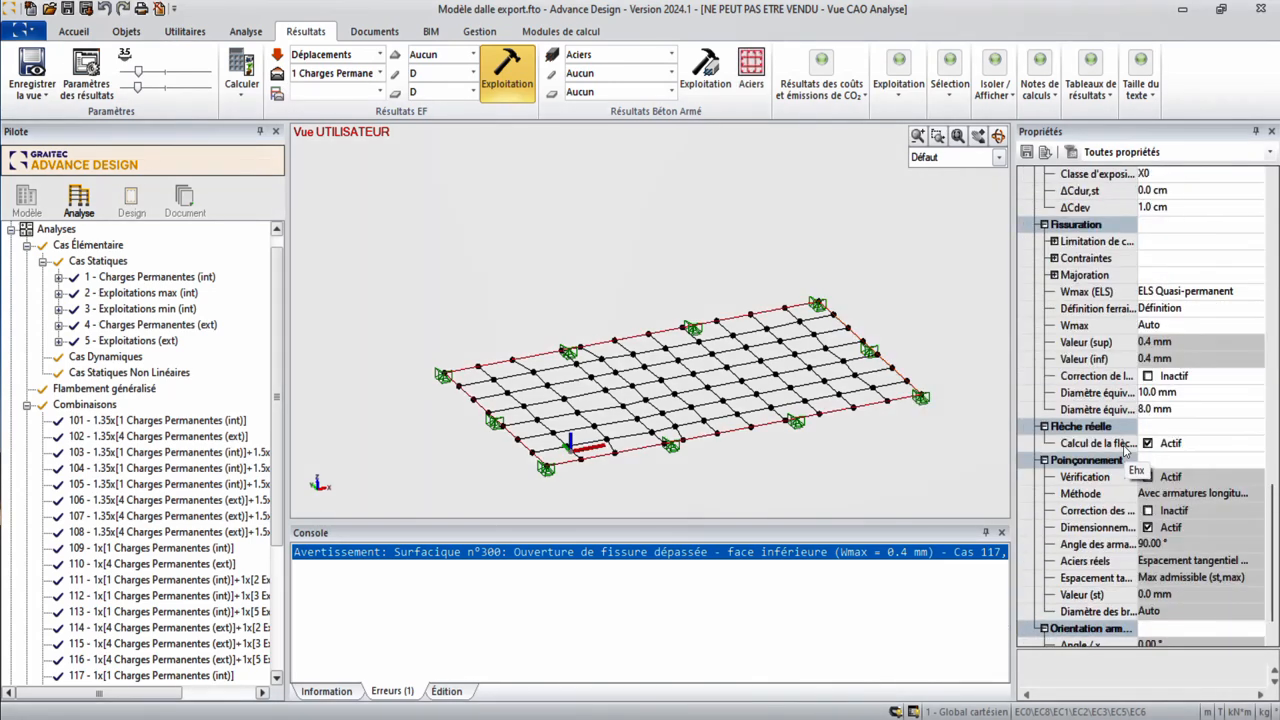
{"action": "left_click", "coordinate": [1148, 376]}
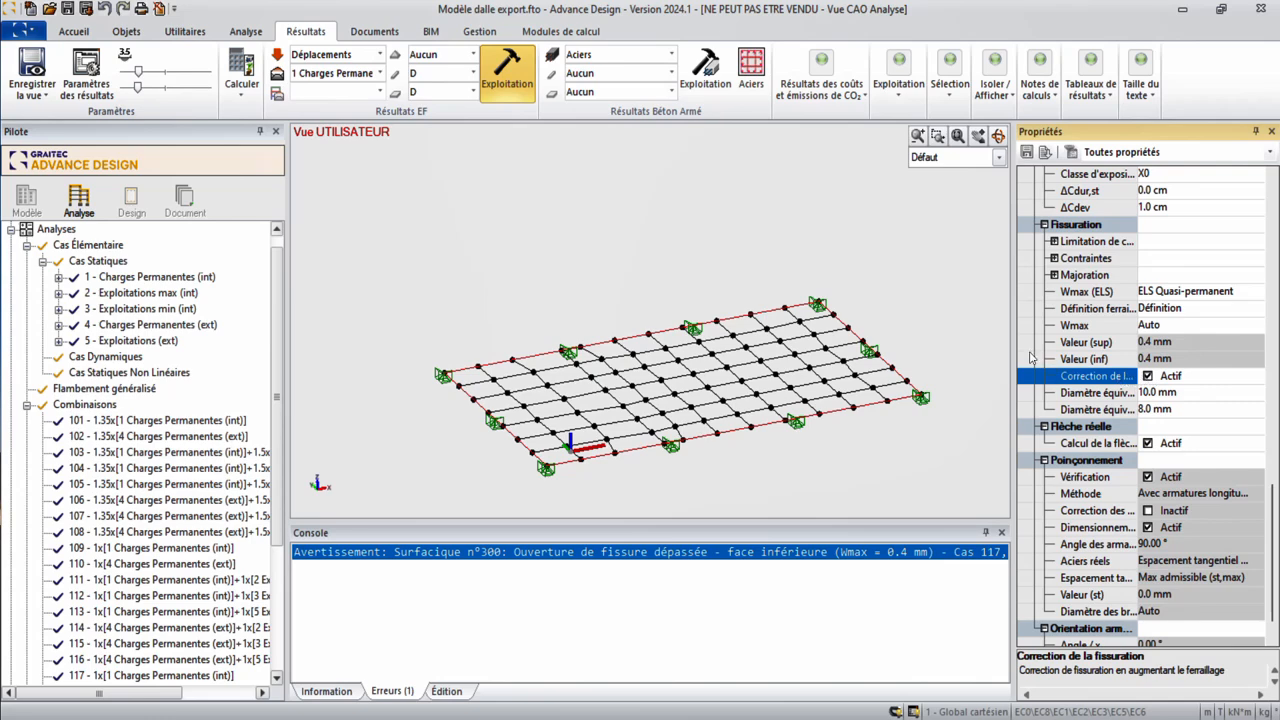
{"action": "left_click_drag", "start_coordinate": [1010, 348], "coordinate": [982, 348]}
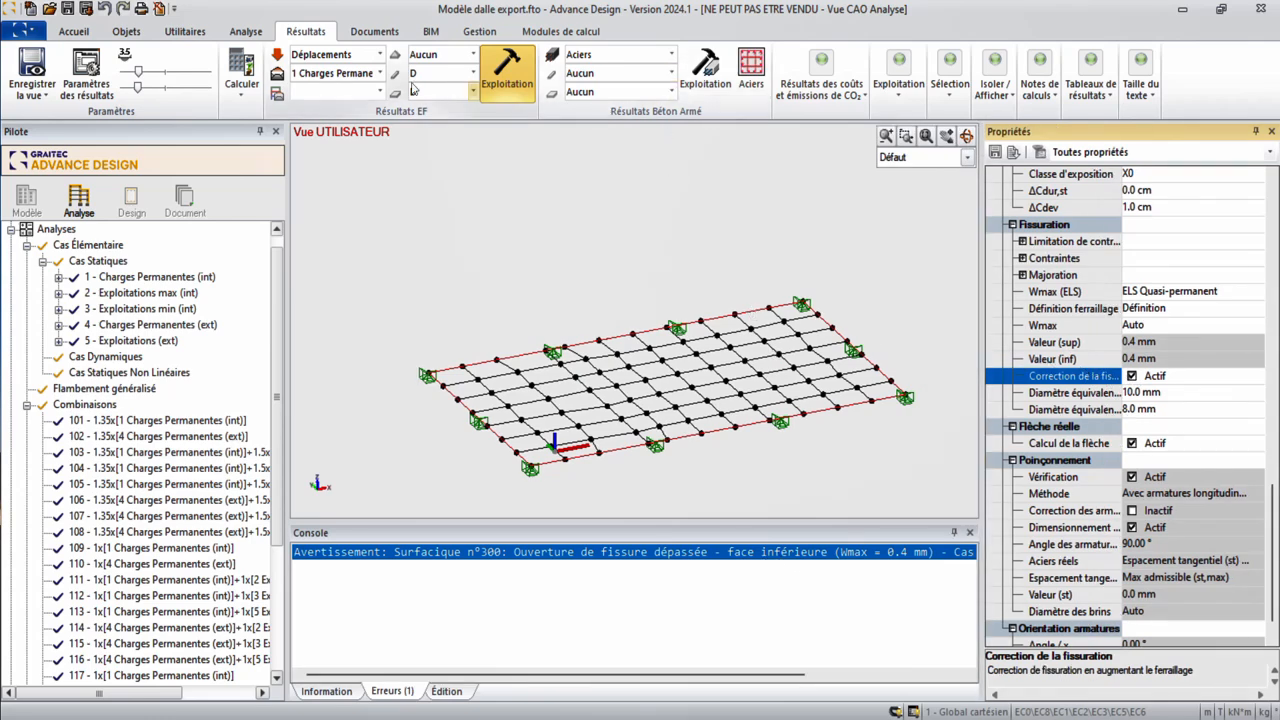
Rerun only the reinforced concrete calculation on the analysis model
{"action": "left_click", "coordinate": [241, 85]}
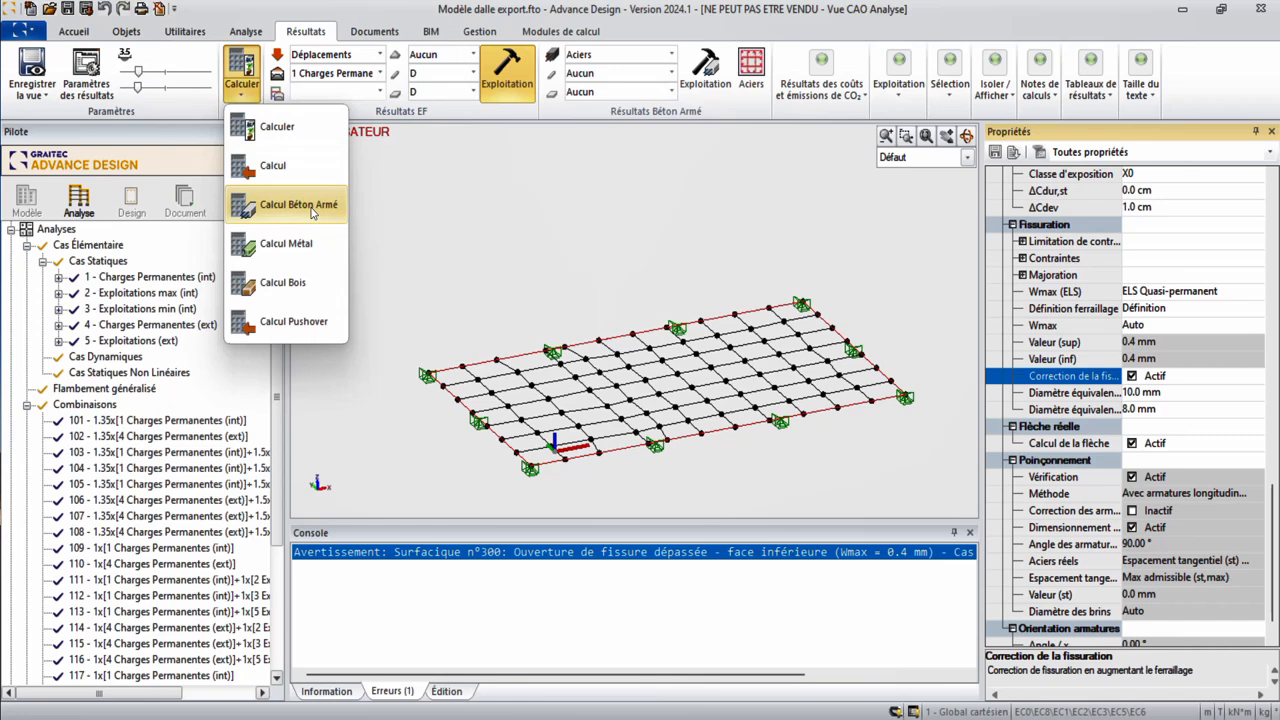
{"action": "left_click", "coordinate": [312, 212]}
{"action": "left_click", "coordinate": [594, 403]}
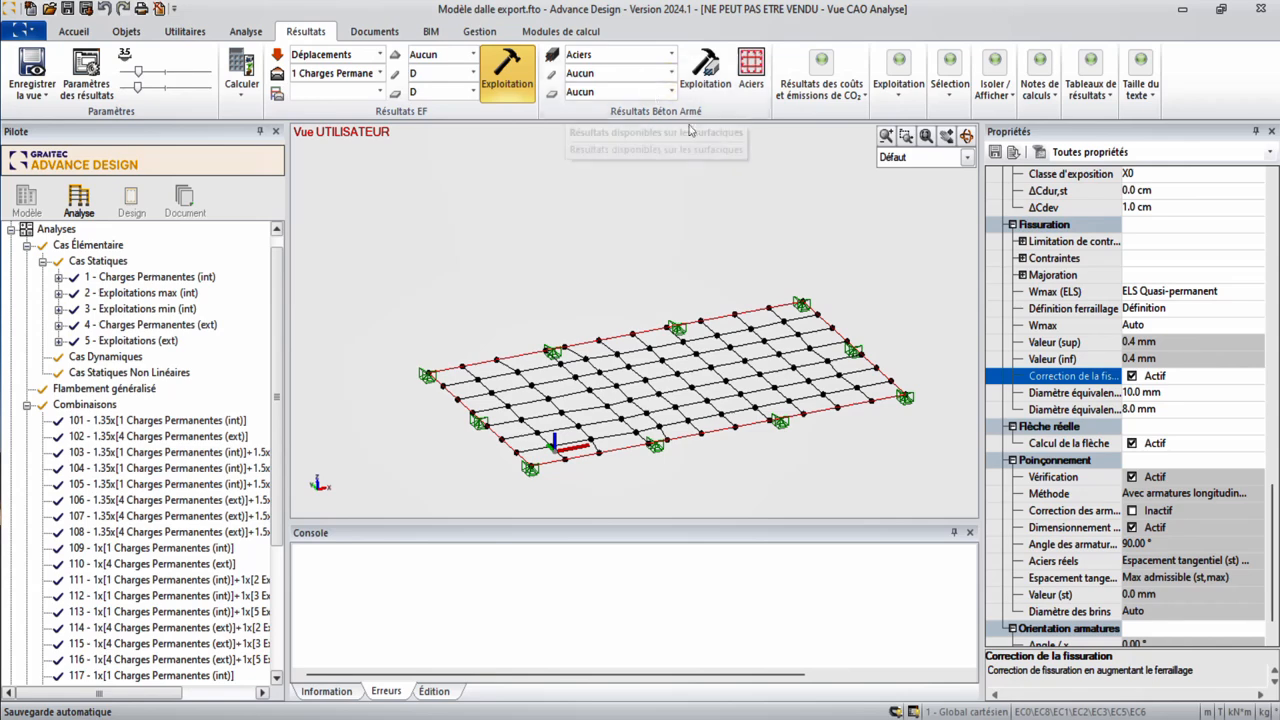
Display the slab's Axi reinforcement results as a colour map
{"action": "left_click", "coordinate": [640, 75]}
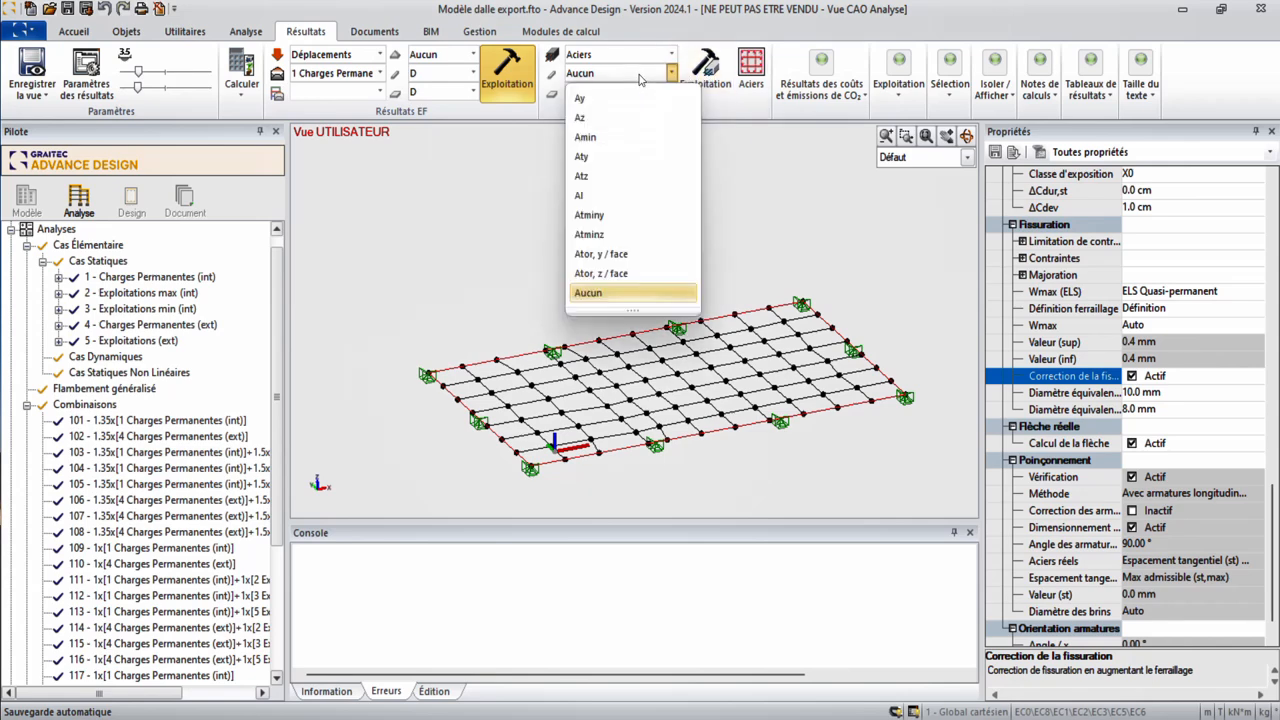
{"action": "left_click", "coordinate": [640, 75]}
{"action": "left_click", "coordinate": [620, 91]}
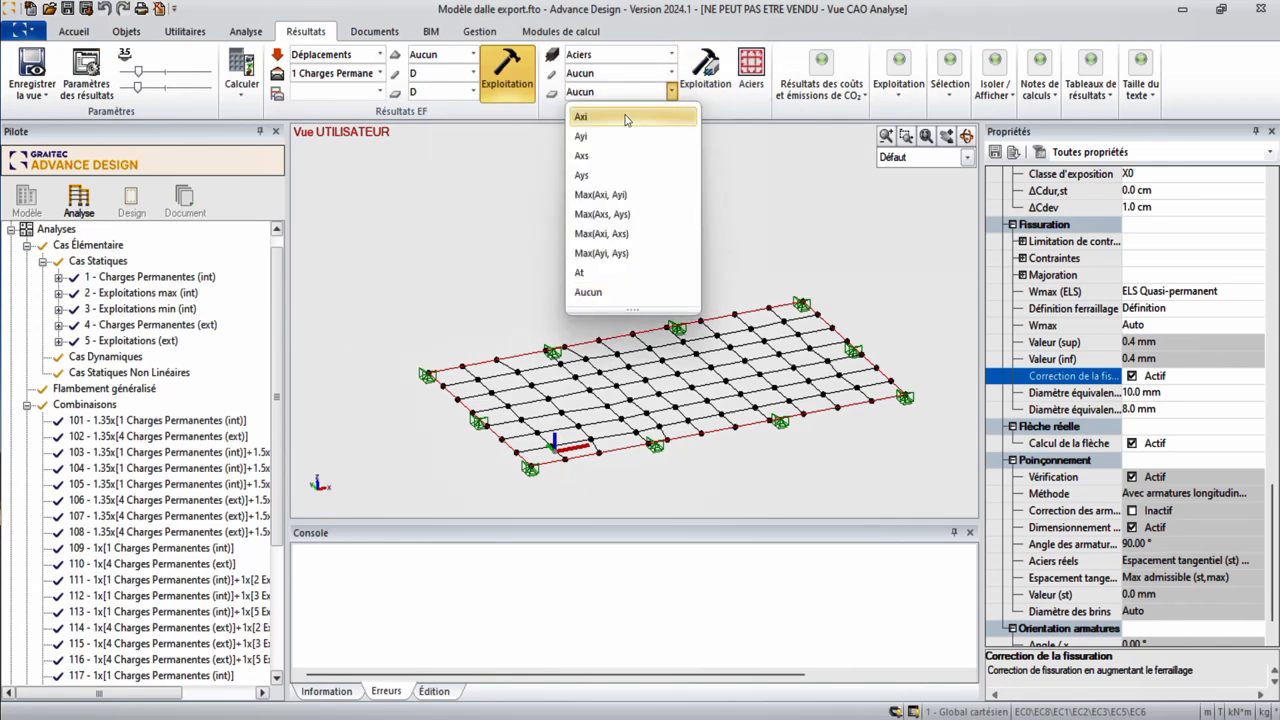
{"action": "left_click", "coordinate": [625, 117]}
{"action": "left_click", "coordinate": [697, 88]}
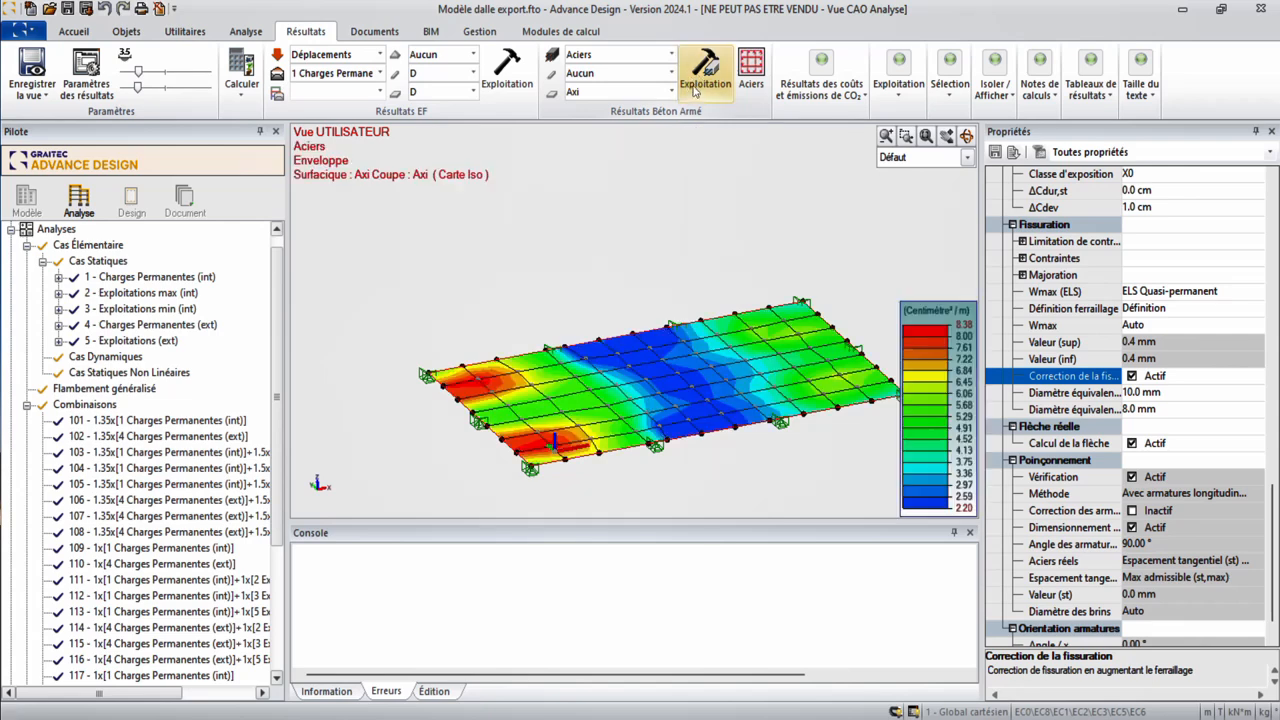
Display the slab's Ayi reinforcement results as a colour map
{"action": "left_click", "coordinate": [608, 92]}
{"action": "left_click", "coordinate": [608, 133]}
{"action": "left_click", "coordinate": [705, 72]}
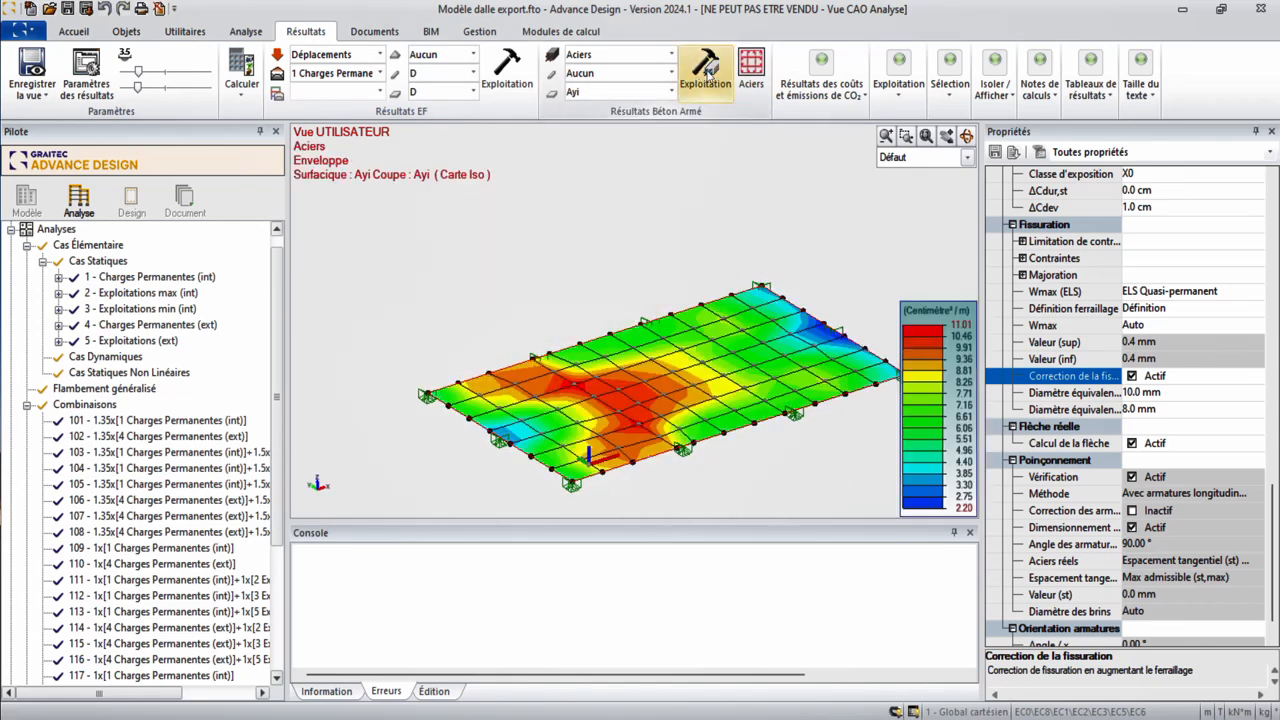
{"action": "left_click", "coordinate": [632, 92]}
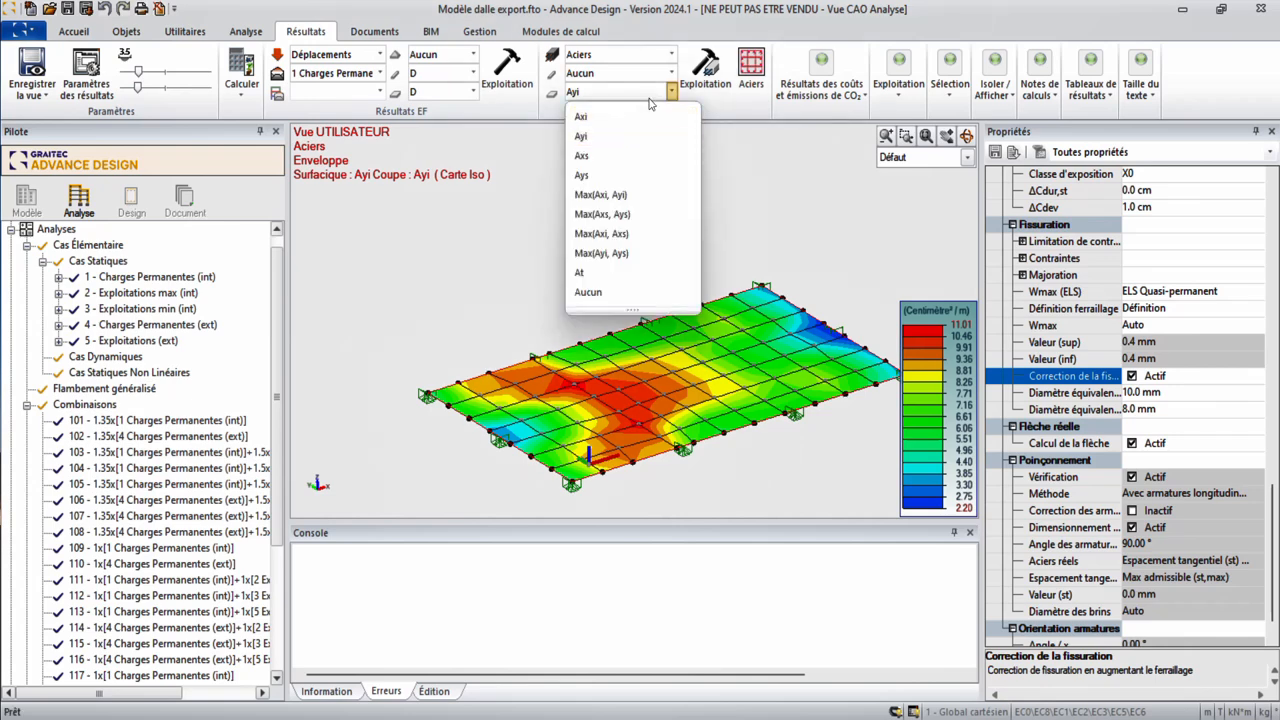
{"action": "left_click", "coordinate": [659, 93]}
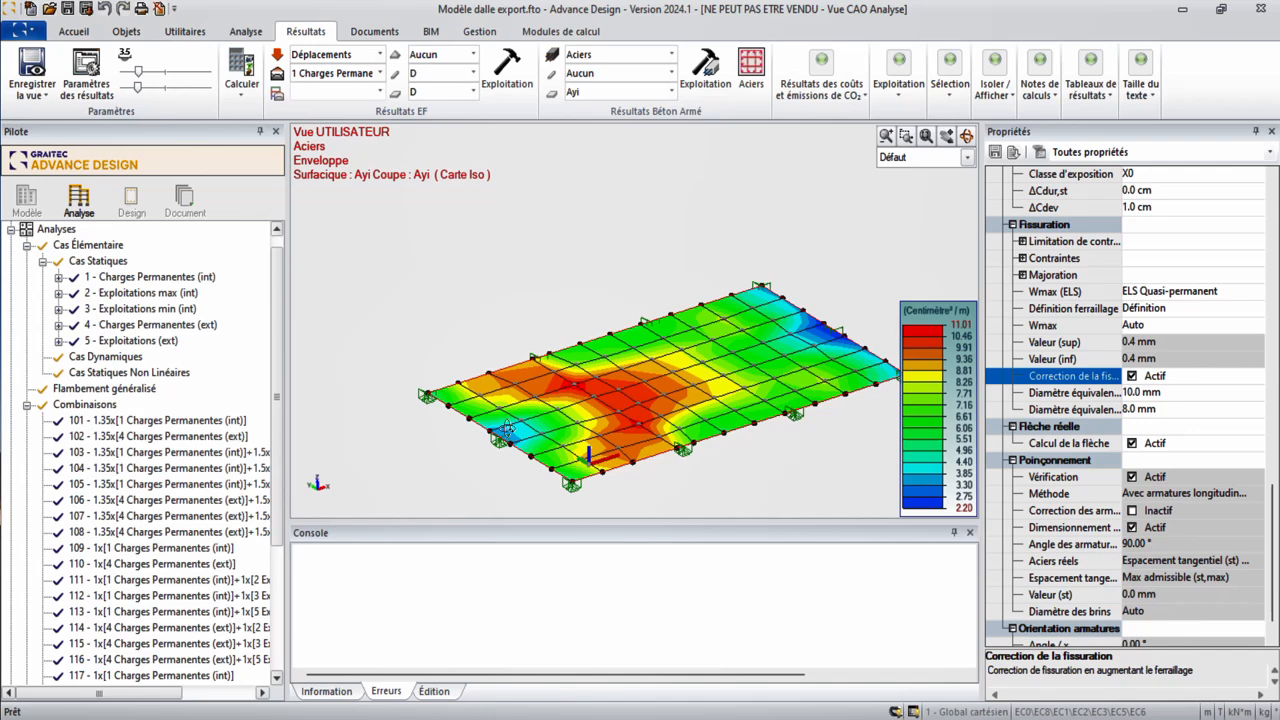
Deselect the slab and display its total deflection (Flèche totale) from the reinforced concrete deflection results (Flèches Béton Armé)
{"action": "key", "text": "Escape"}
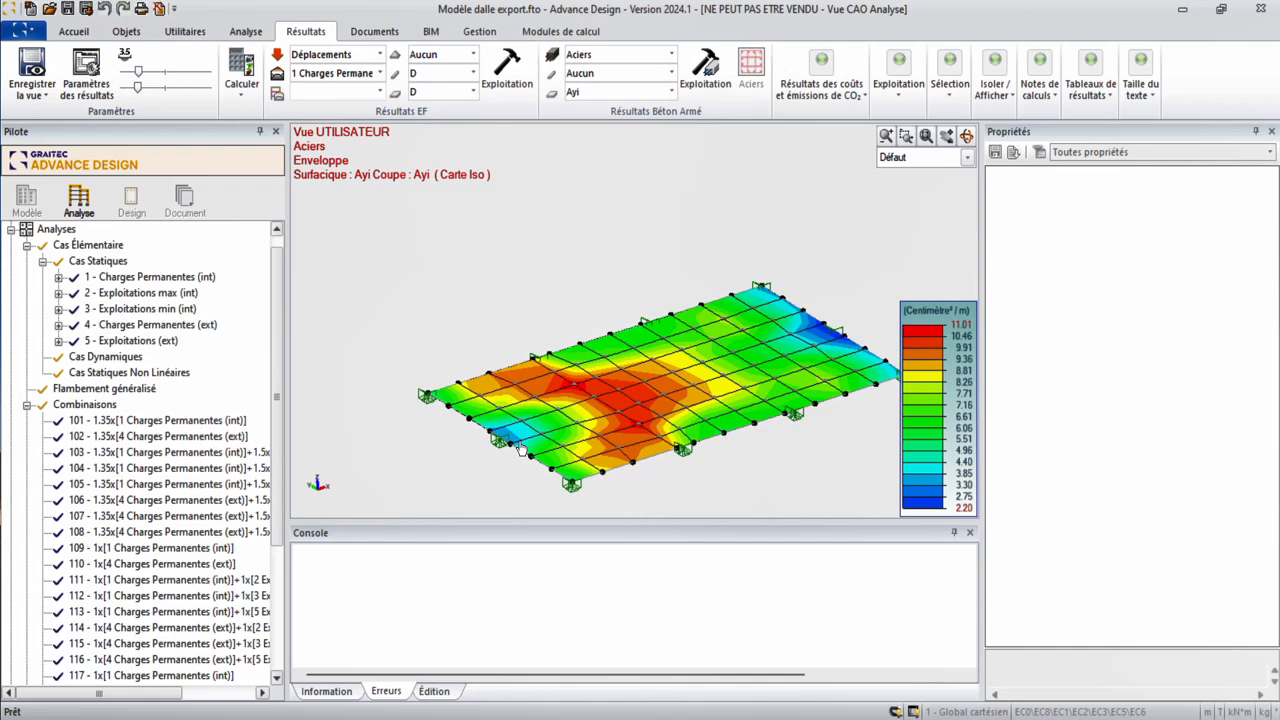
{"action": "left_click", "coordinate": [671, 54]}
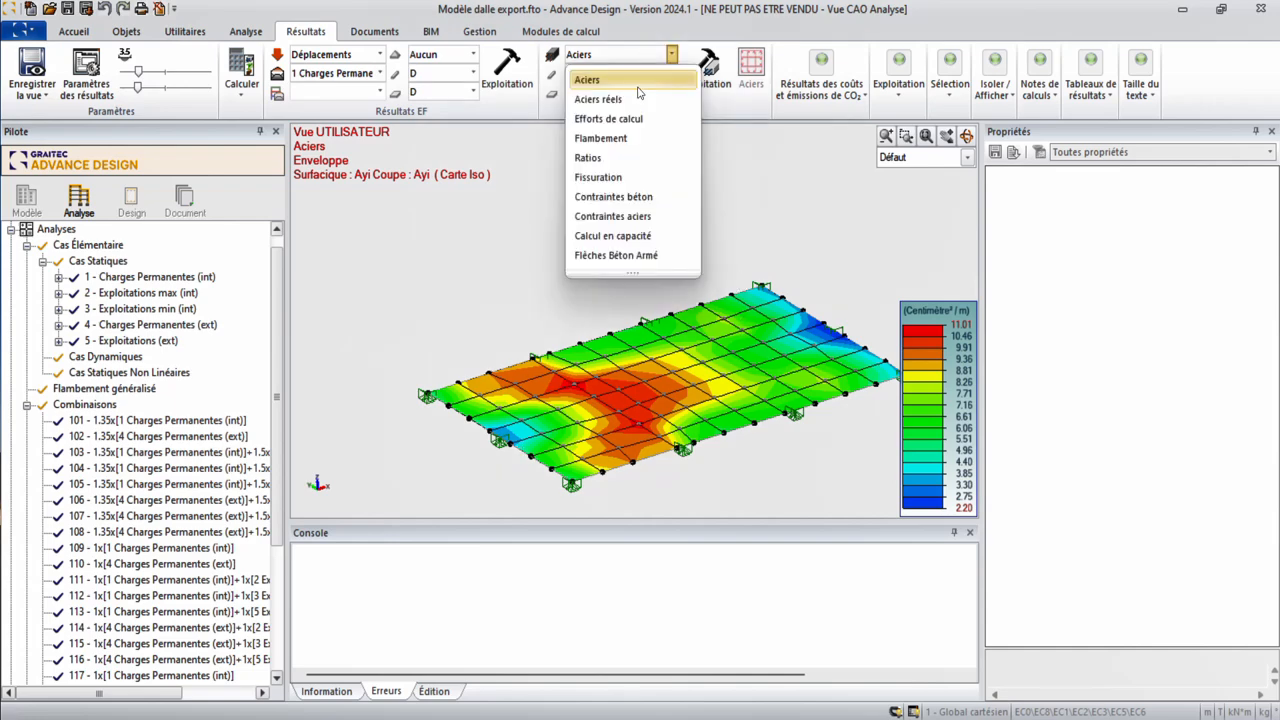
{"action": "left_click", "coordinate": [640, 255]}
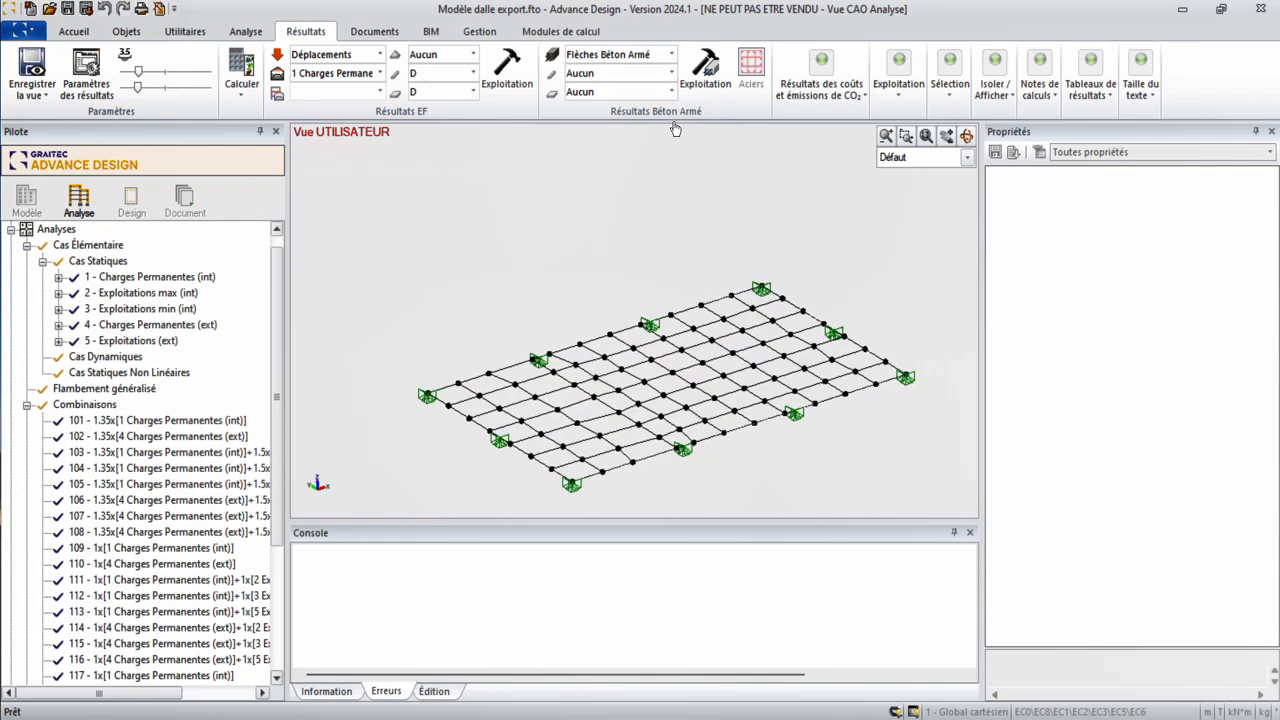
{"action": "left_click", "coordinate": [625, 92]}
{"action": "left_click", "coordinate": [602, 116]}
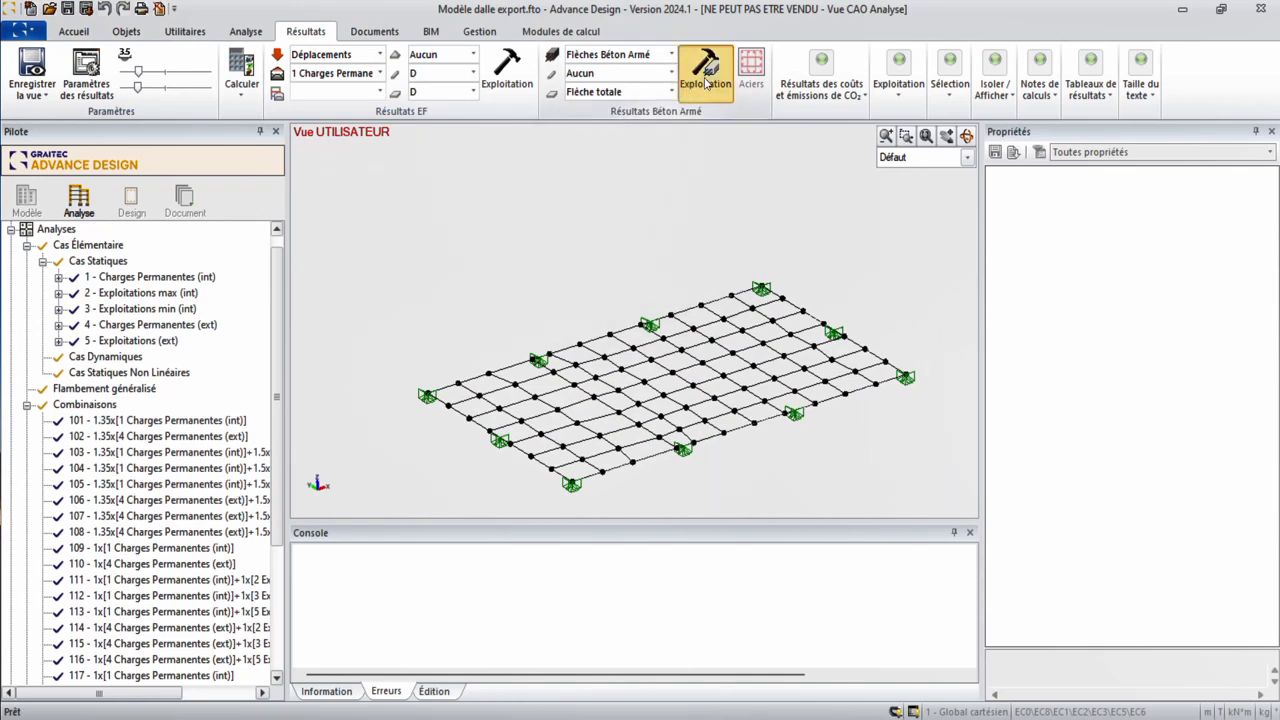
{"action": "left_click", "coordinate": [705, 68]}
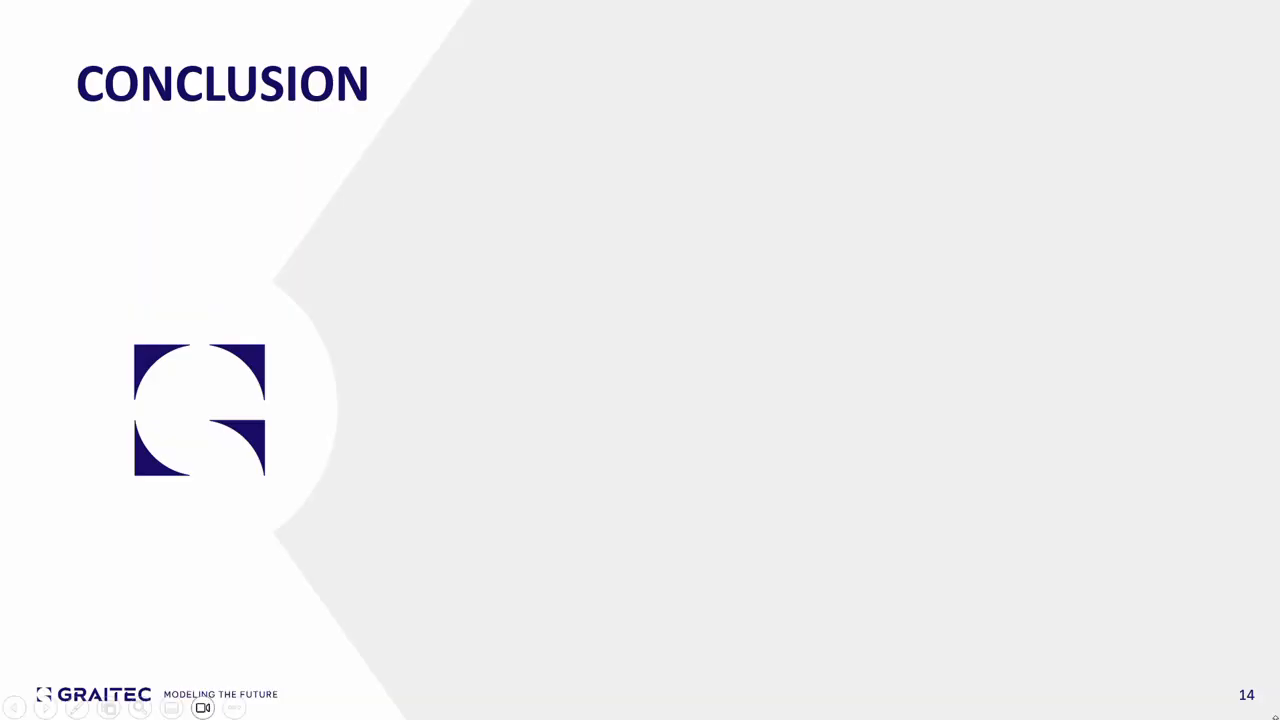
{"action": "key", "text": "Right"}
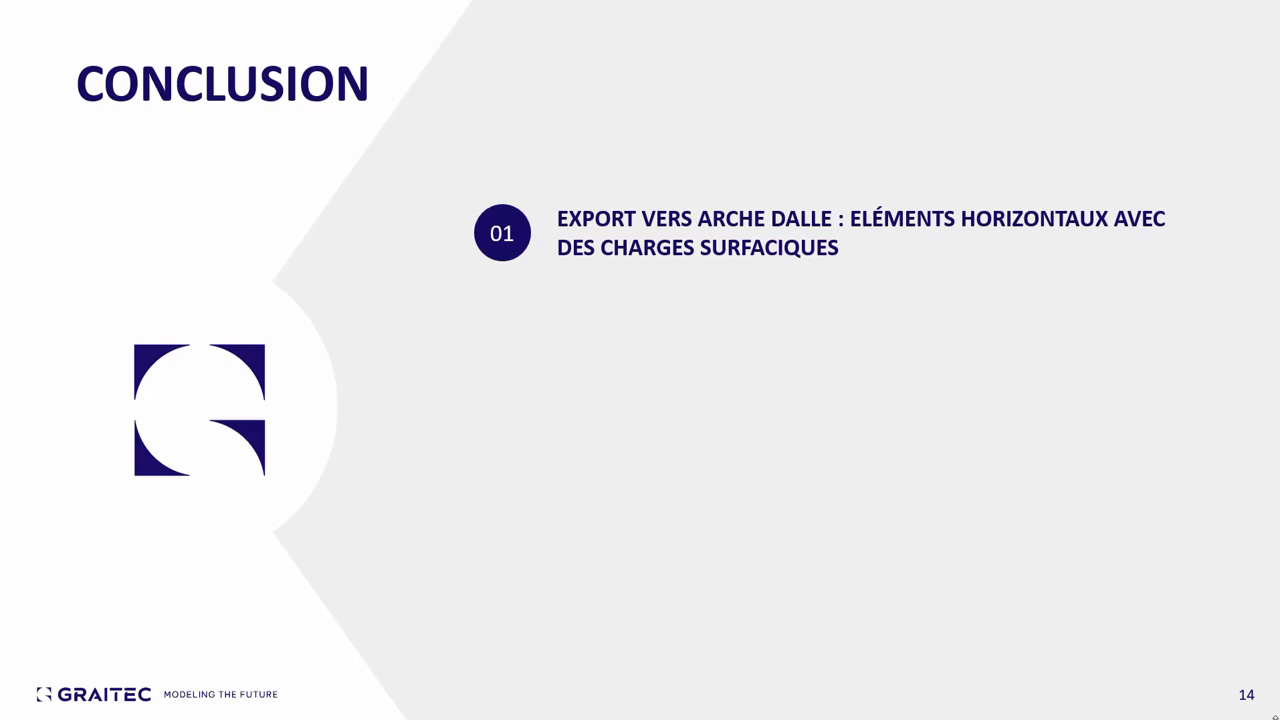
{"action": "key", "text": "Right"}
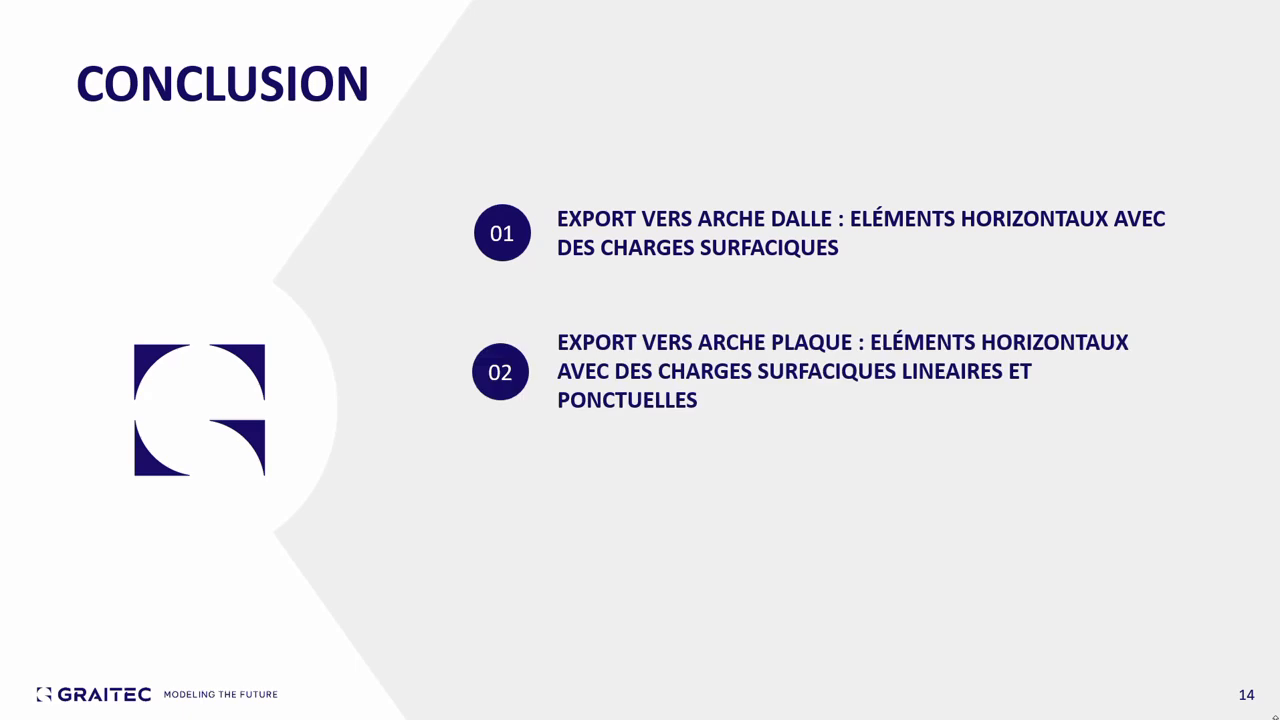